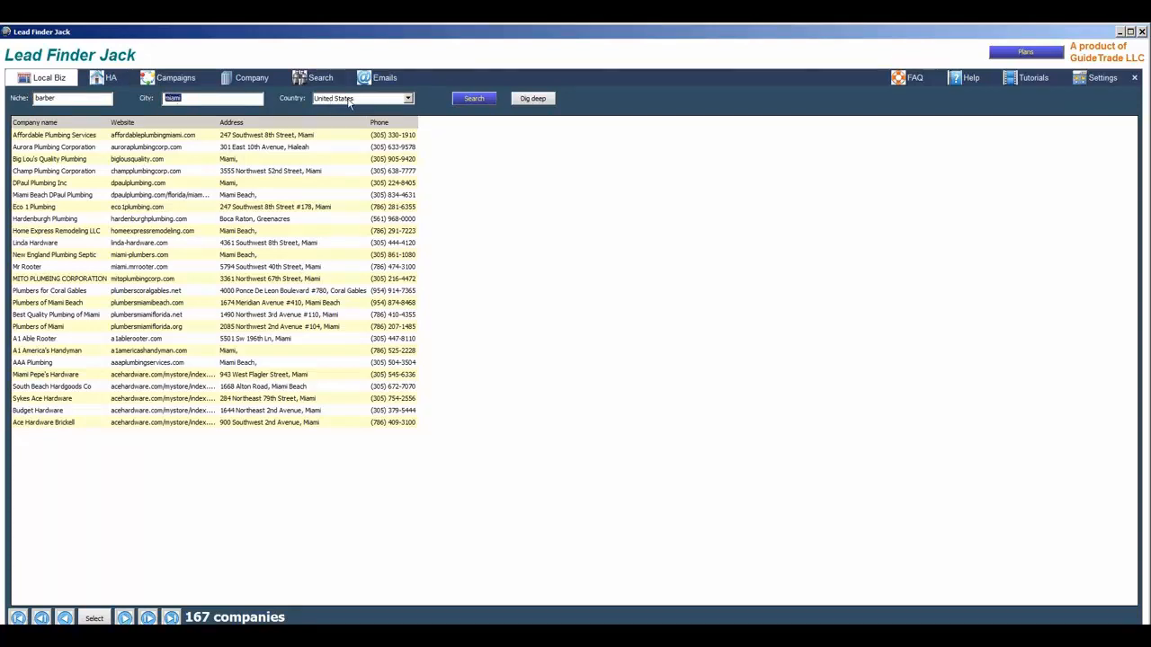
Examine the country choices for the local business search and the preselected and default countries in the settings
click(406, 99)
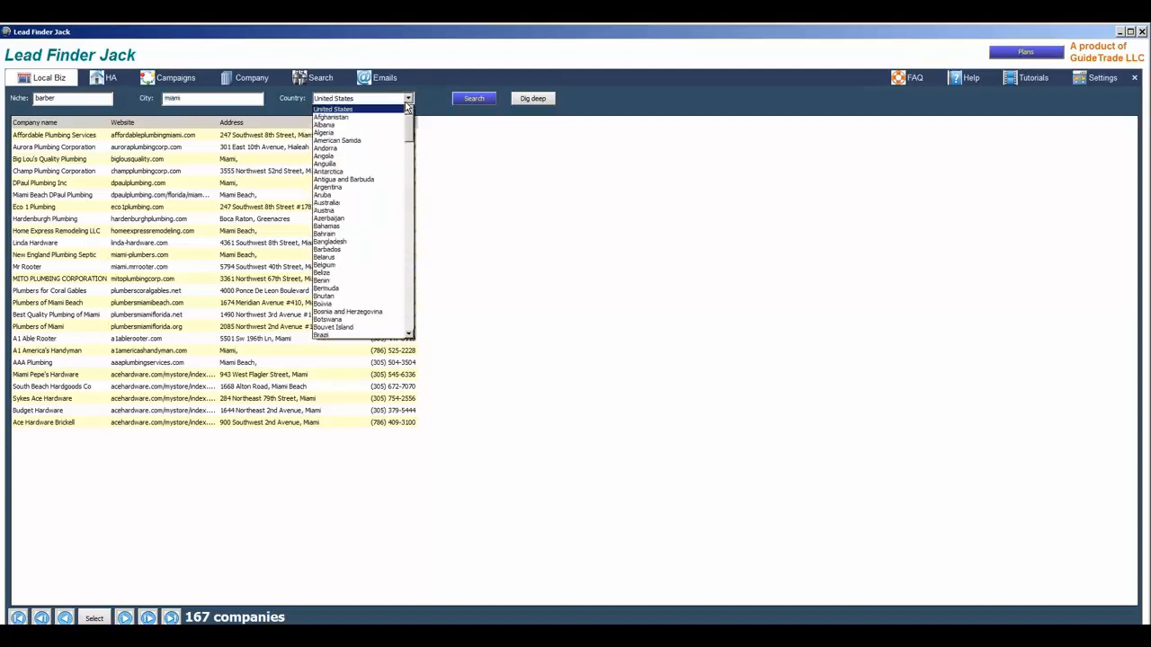
click(407, 102)
click(408, 102)
click(408, 101)
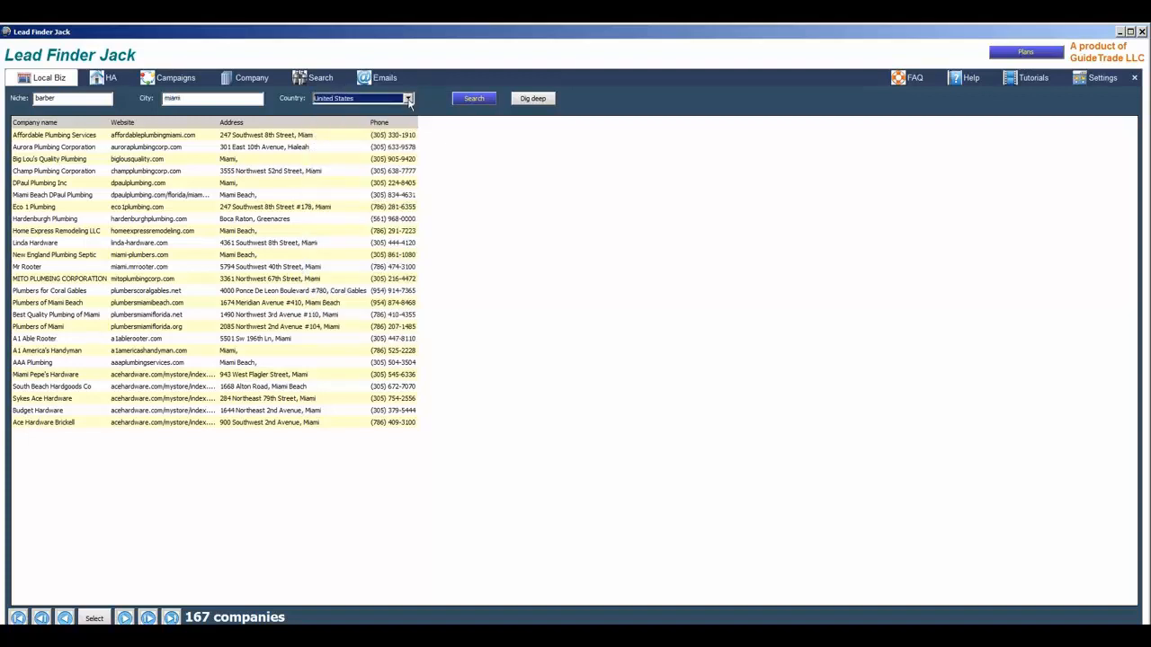
click(1092, 80)
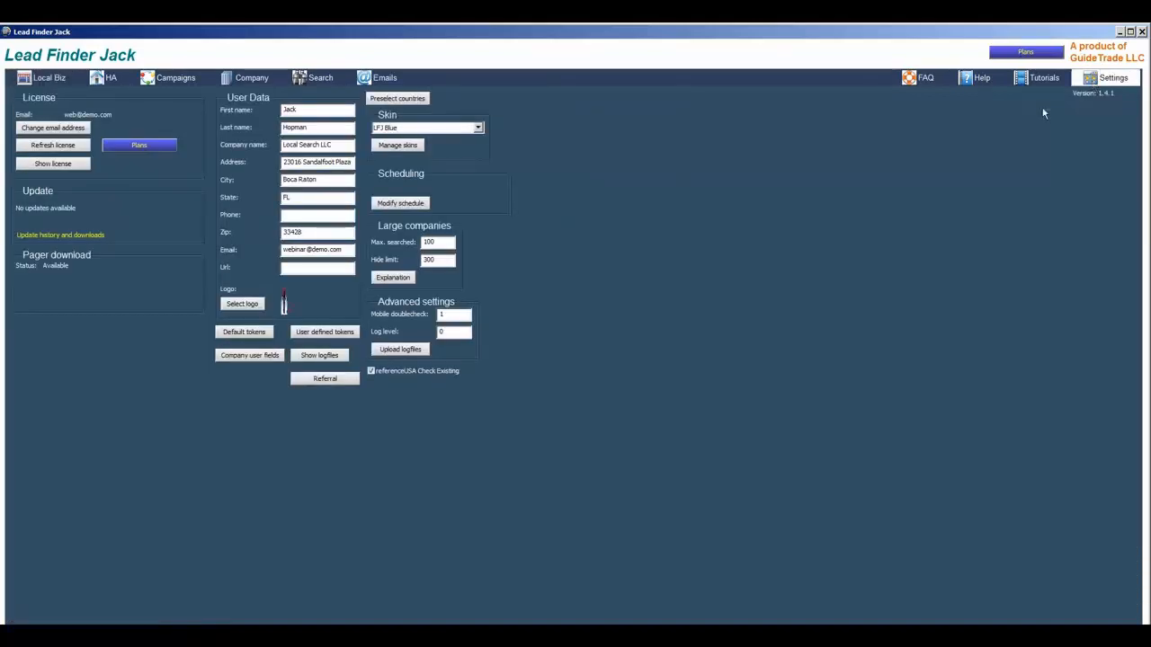
click(378, 101)
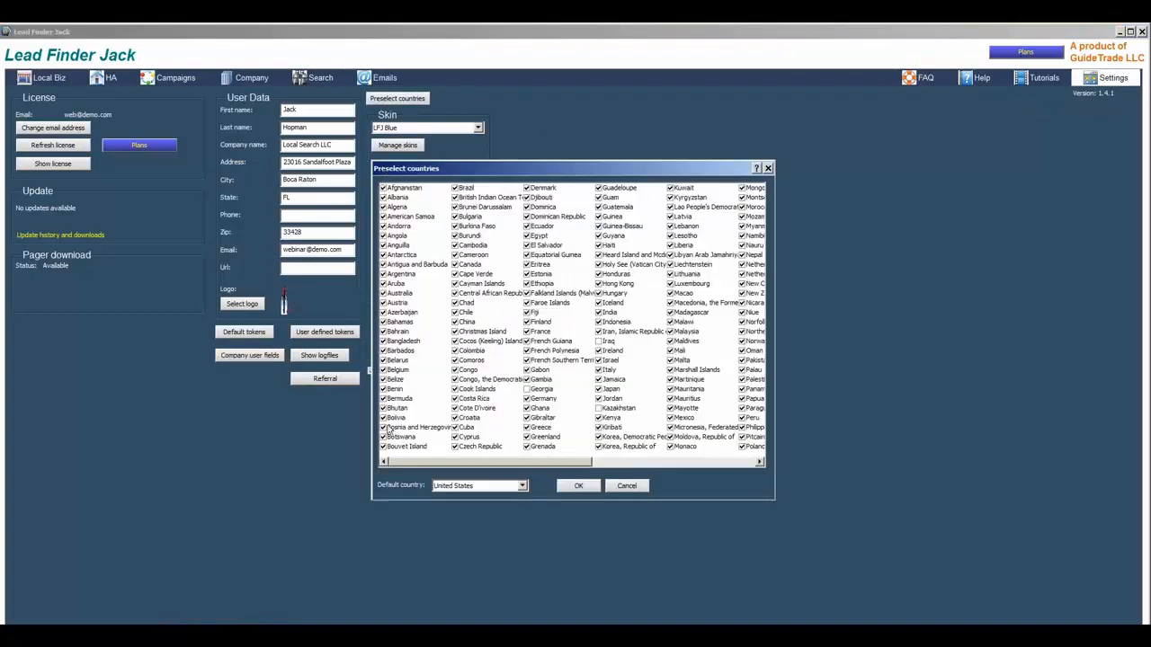
mouse_move(403, 465)
mouse_down()
mouse_move(621, 465)
mouse_move(423, 465)
mouse_up()
click(523, 485)
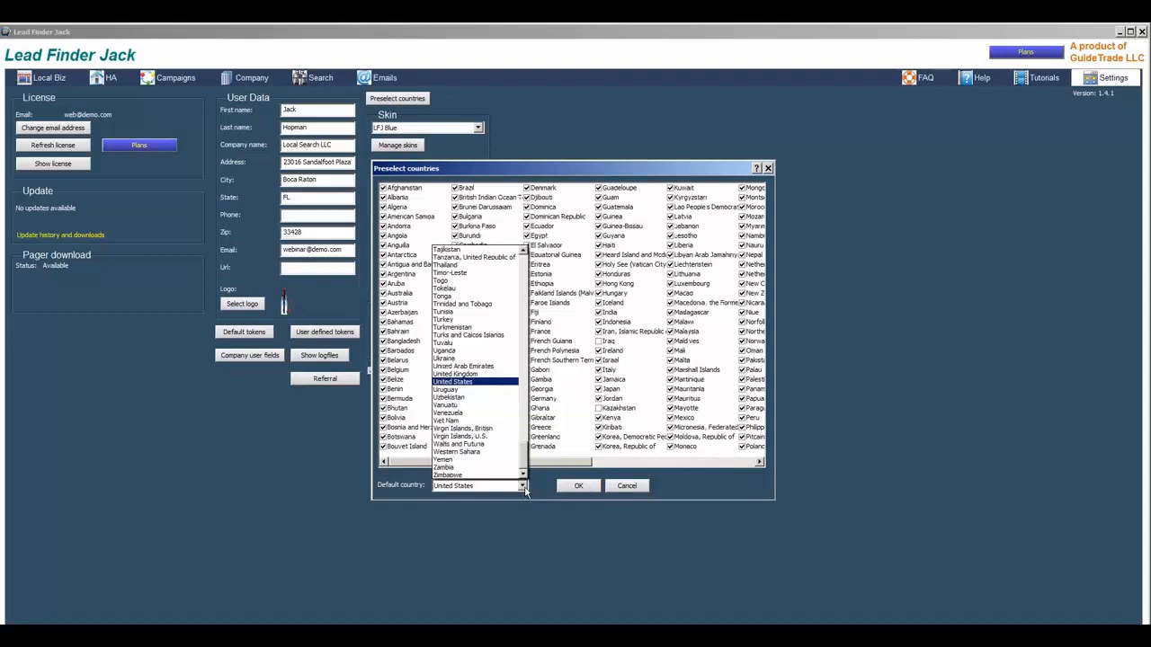
click(524, 486)
click(577, 486)
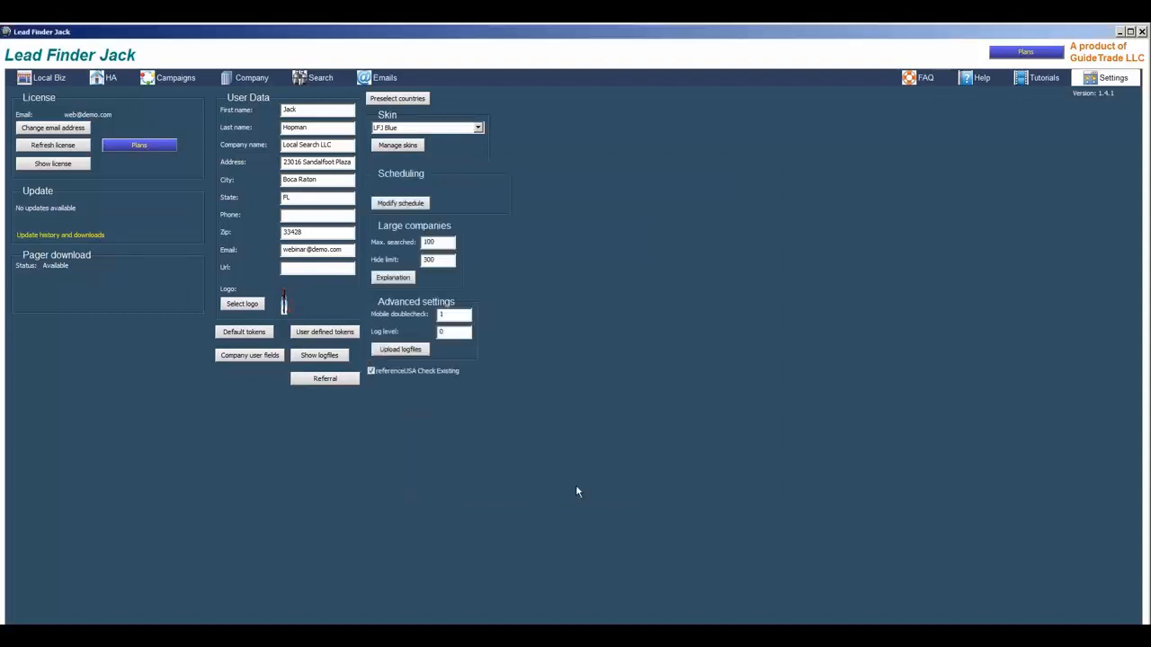
Run the local business search for the niche barber in the city miami, United States
click(34, 81)
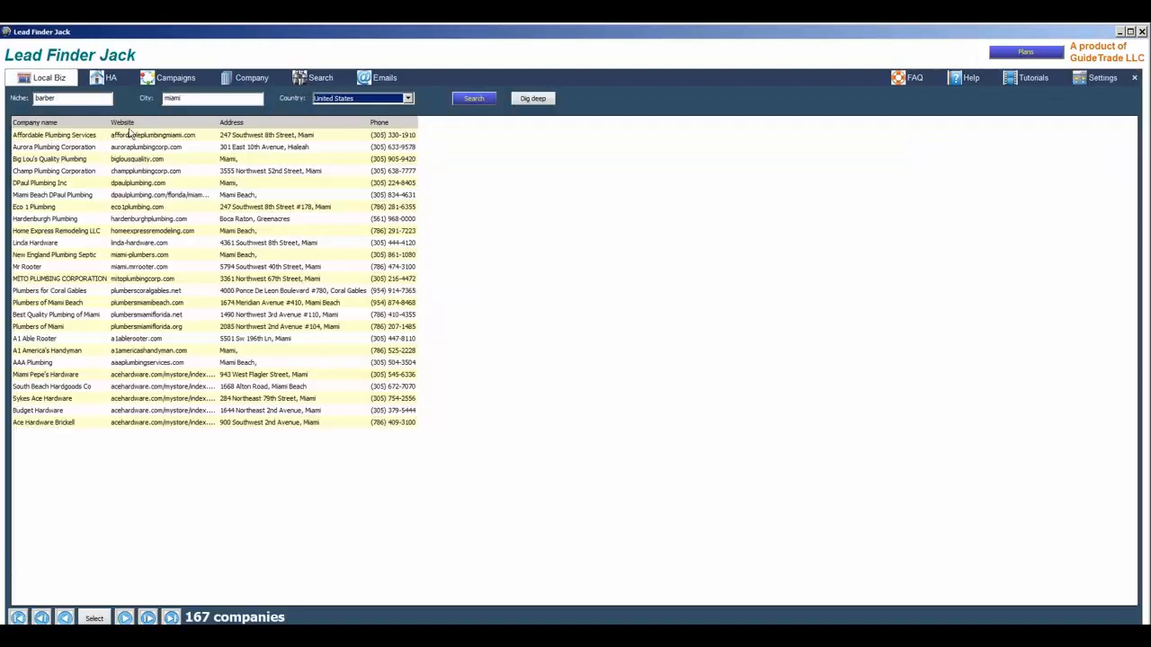
click(474, 98)
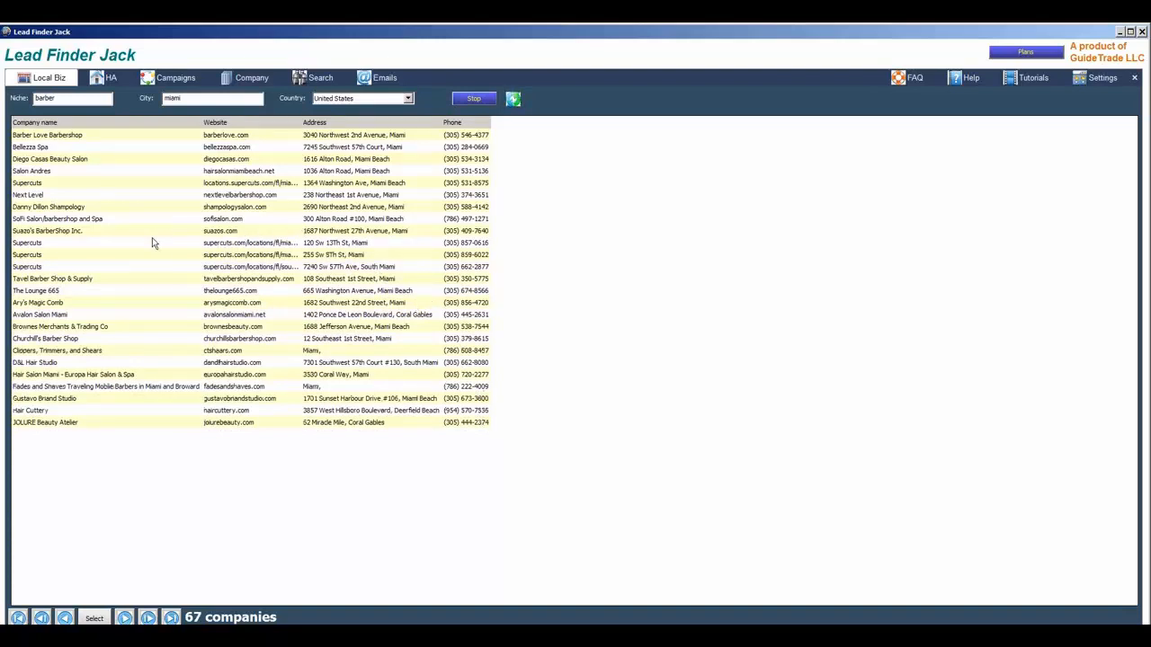
Start a new campaign and name it Adwords Webinar
click(164, 79)
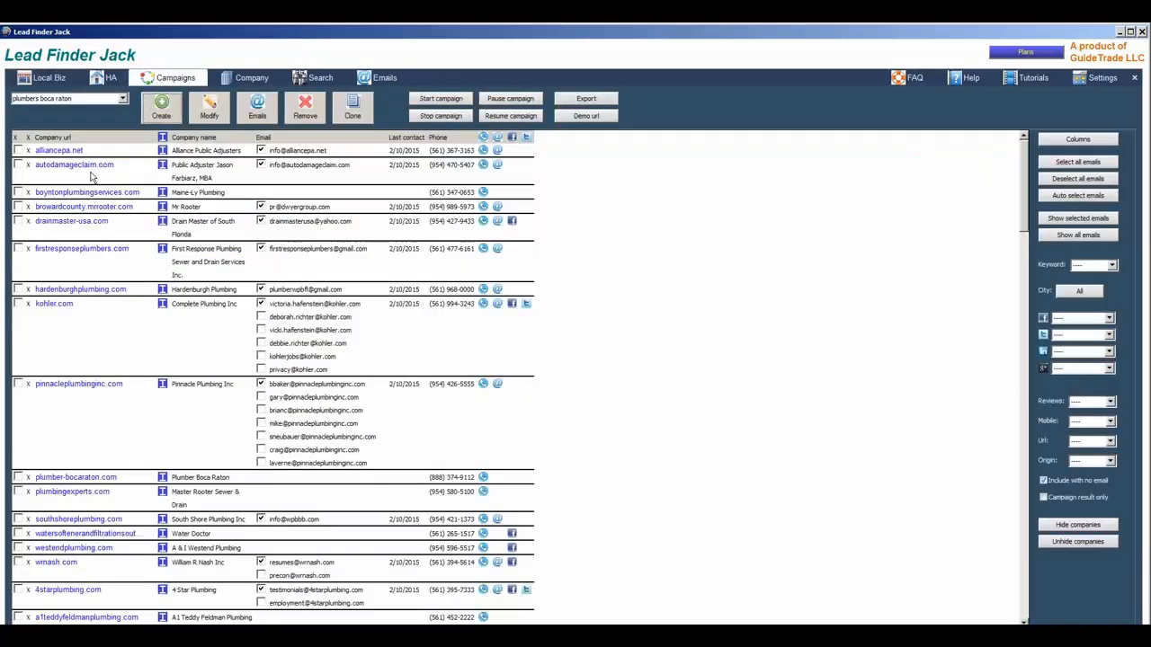
click(158, 108)
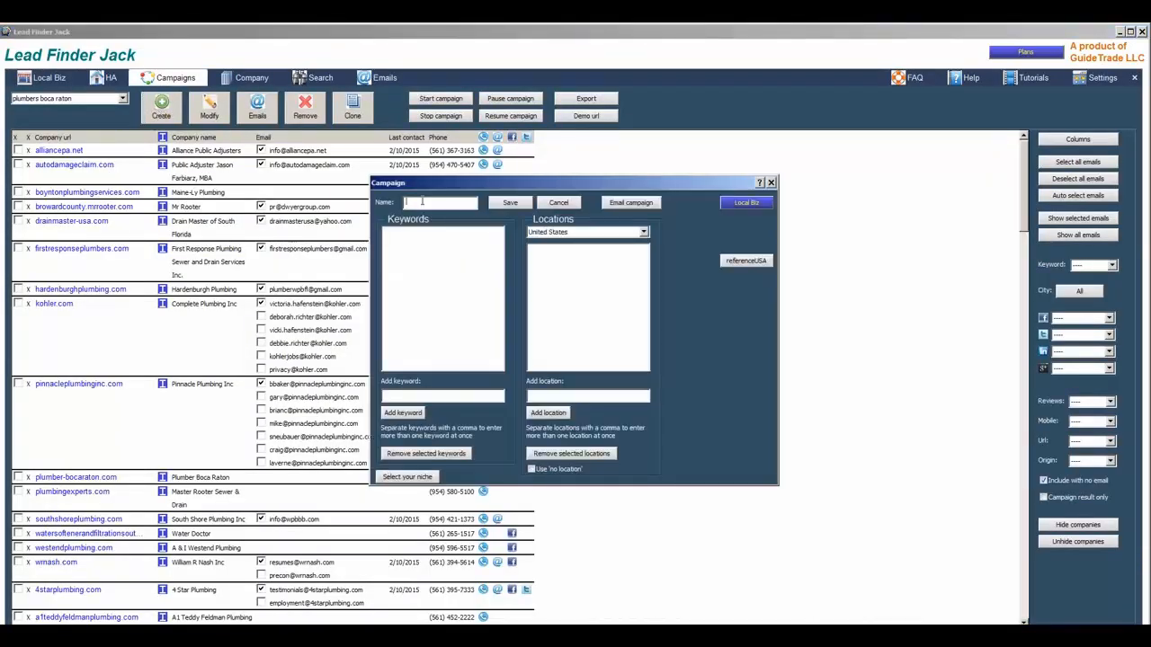
text(Adwrods)
key(BackSpace)
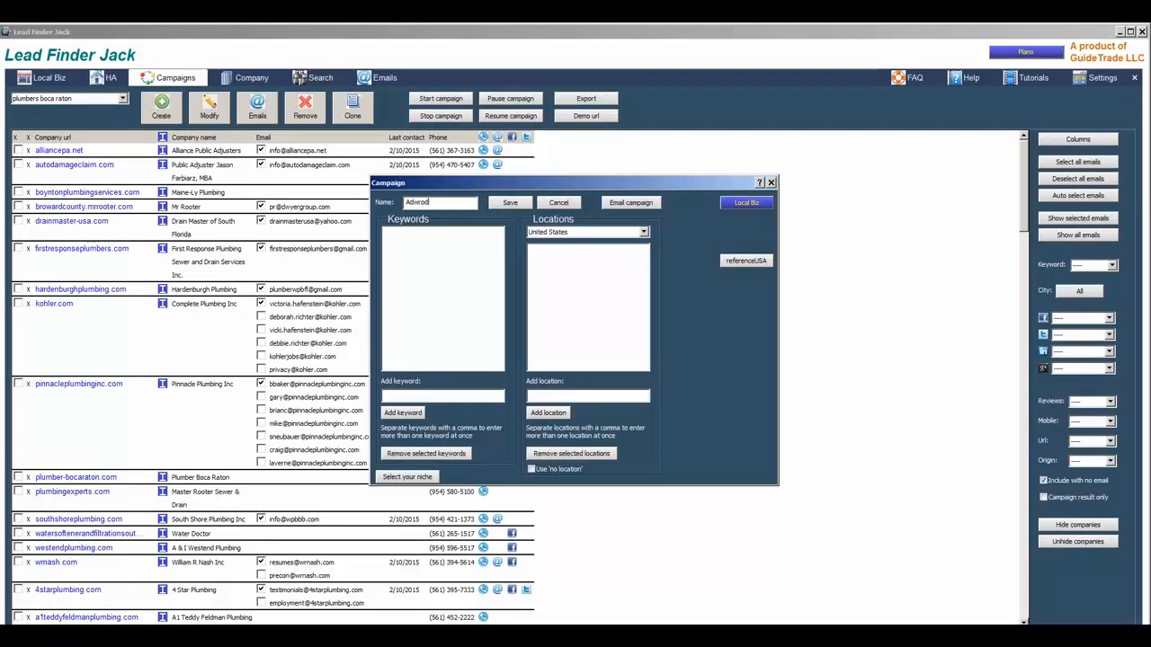
text(rds Webinar)
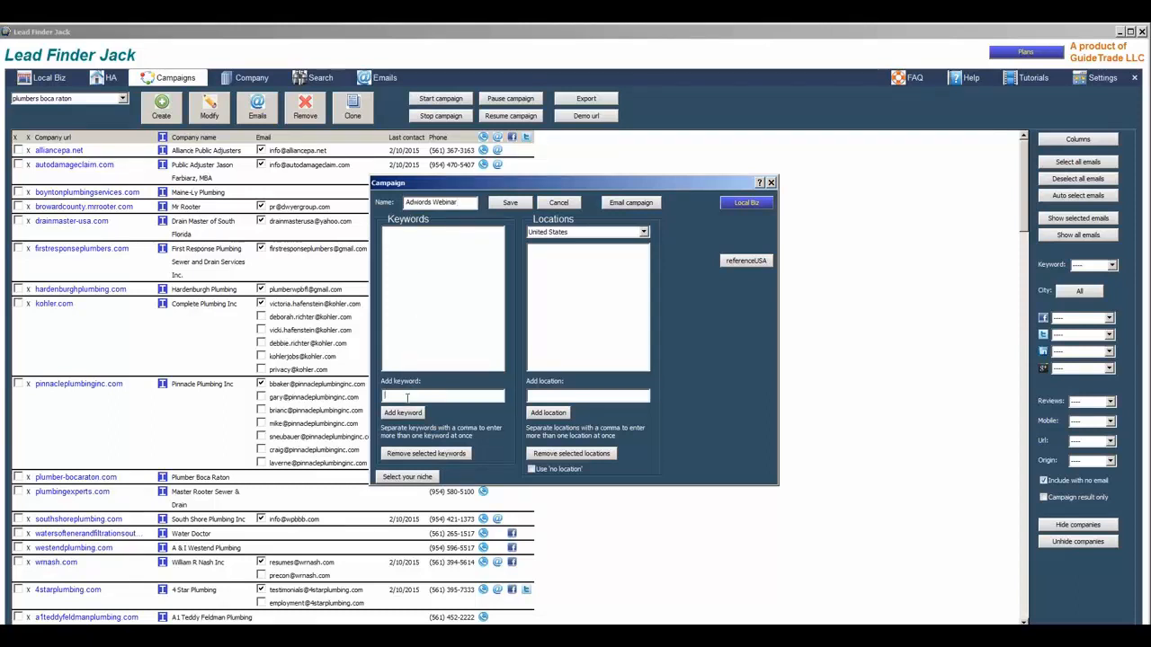
Add the keyword Barber and the location miami with United States as country, and save the campaign
text(Barce)
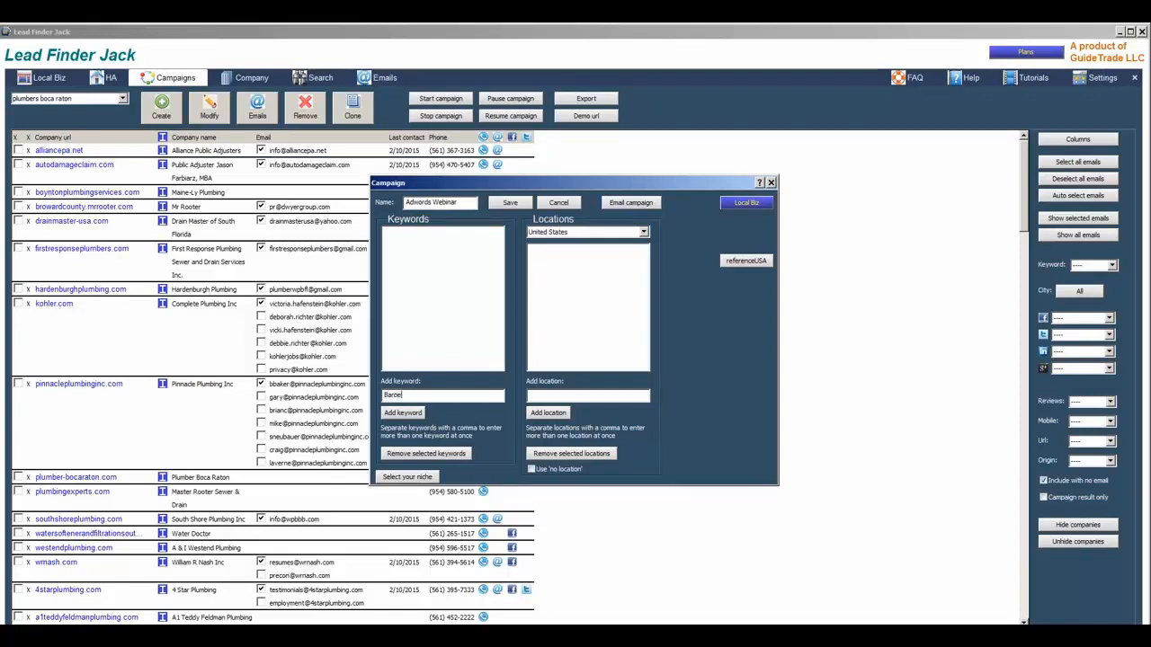
click(403, 413)
text(miam)
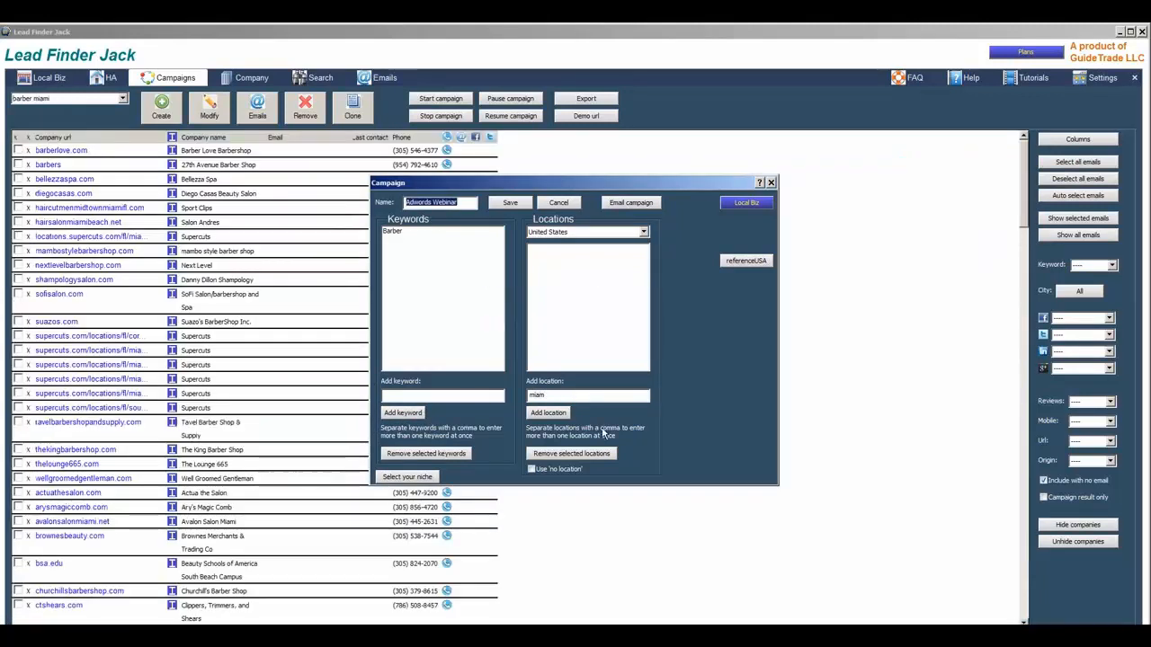
click(559, 395)
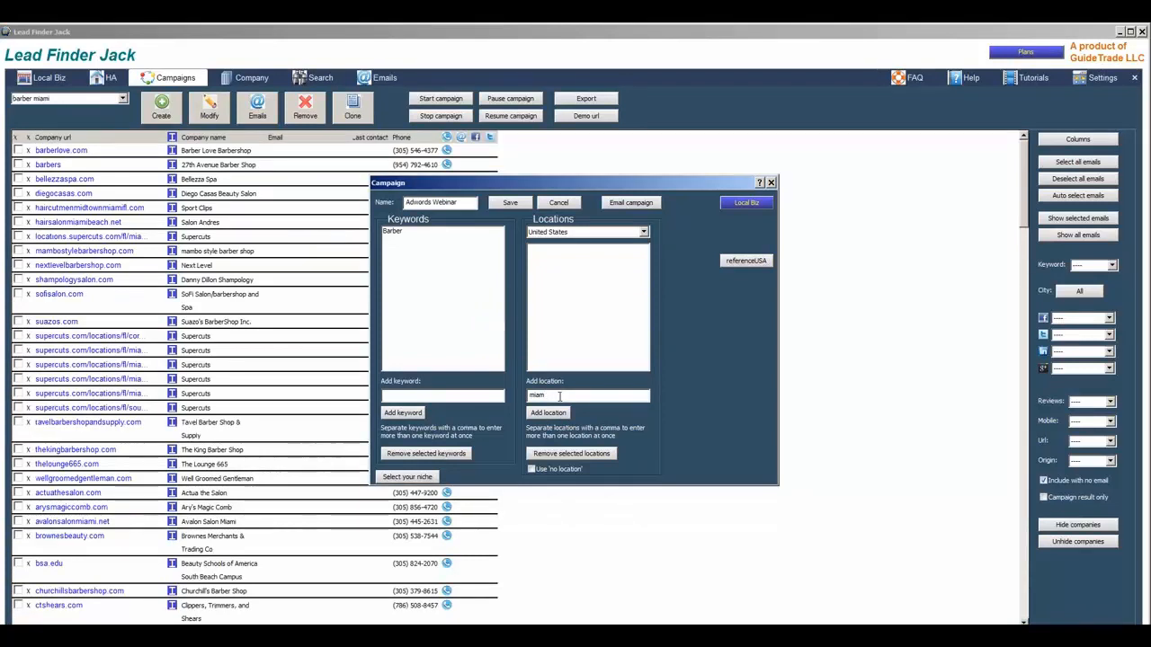
text(i)
click(549, 413)
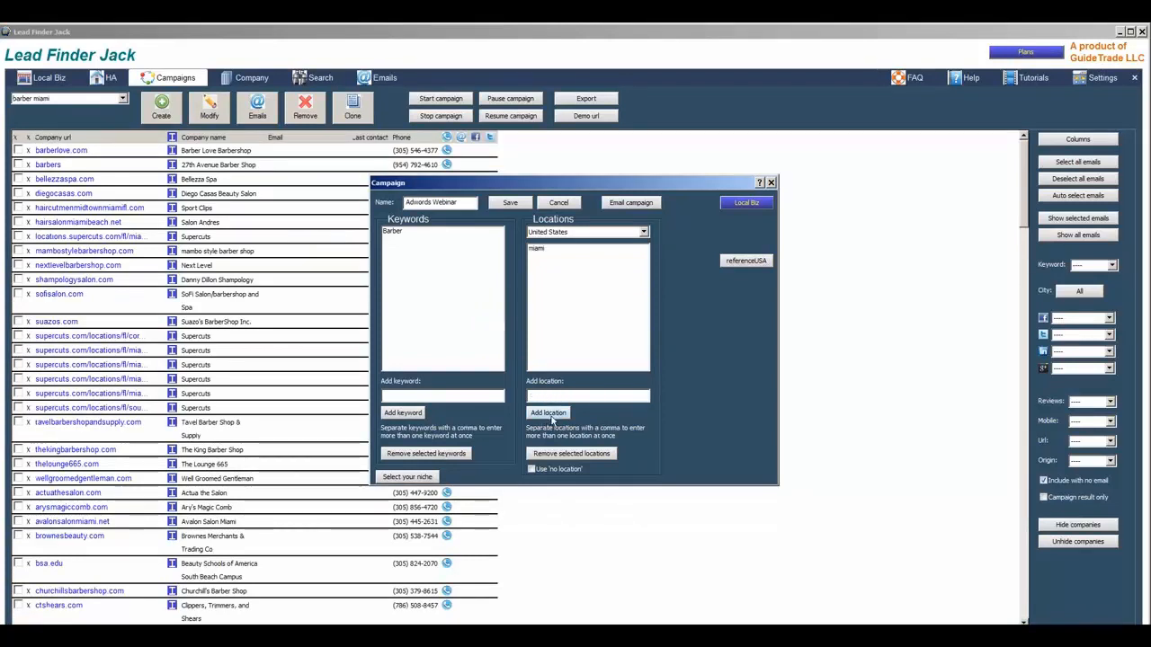
click(597, 234)
click(599, 234)
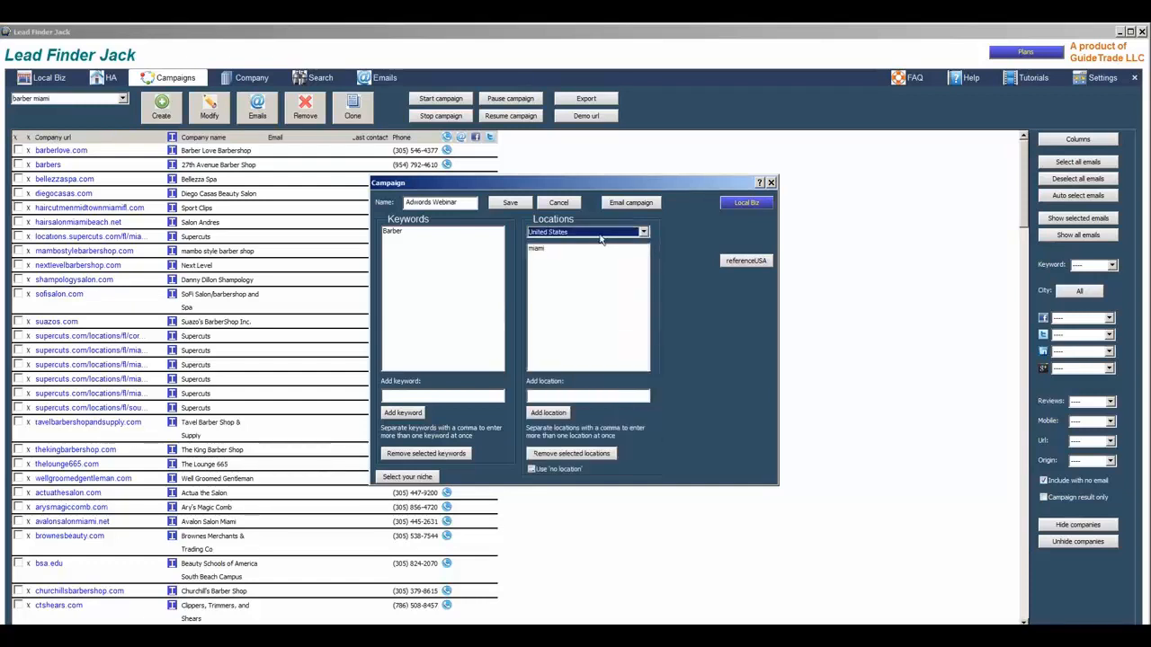
click(510, 203)
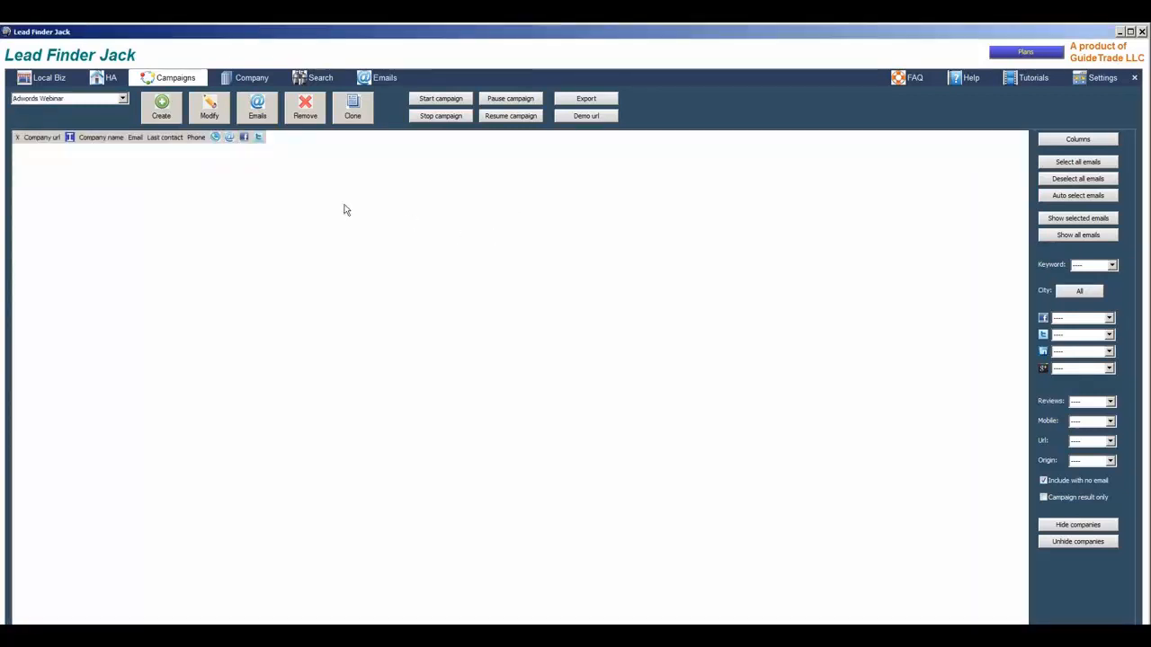
Set up the Adwords Webinar campaign's search to use Google with 2 pages and only the Ads origin
click(313, 86)
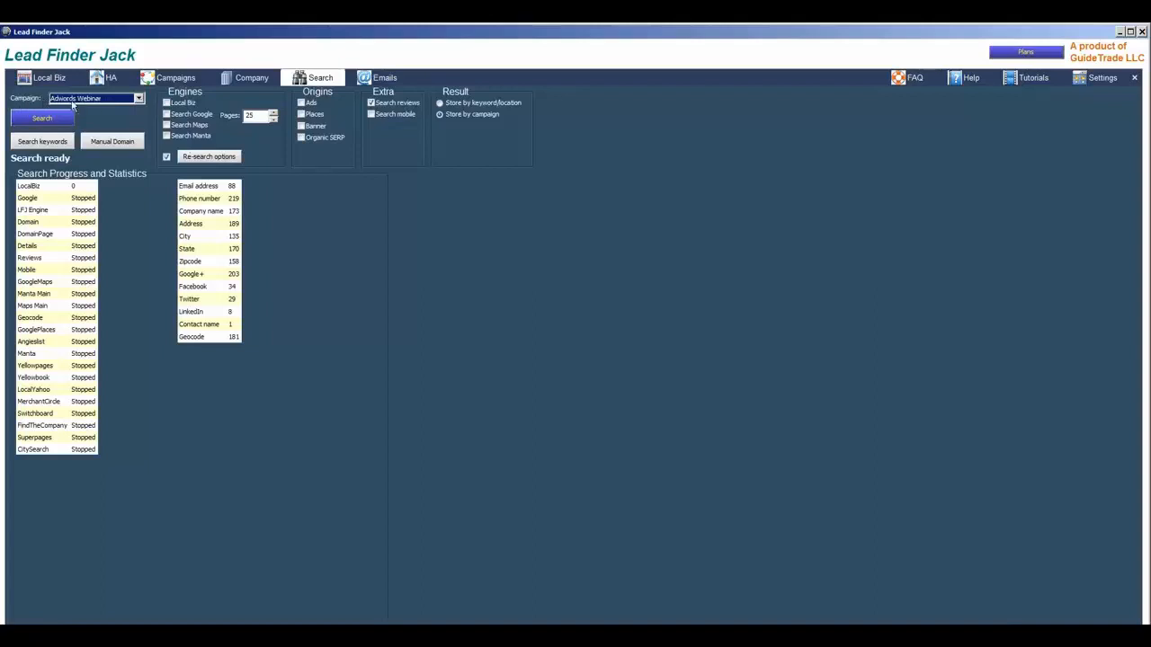
click(90, 99)
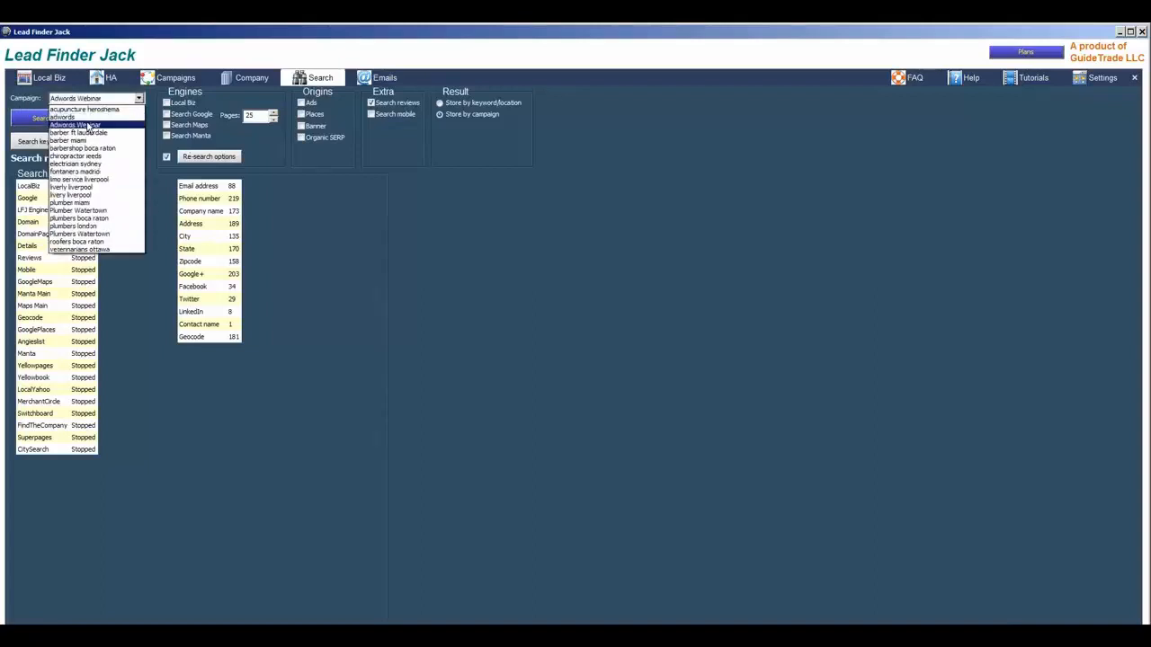
click(87, 130)
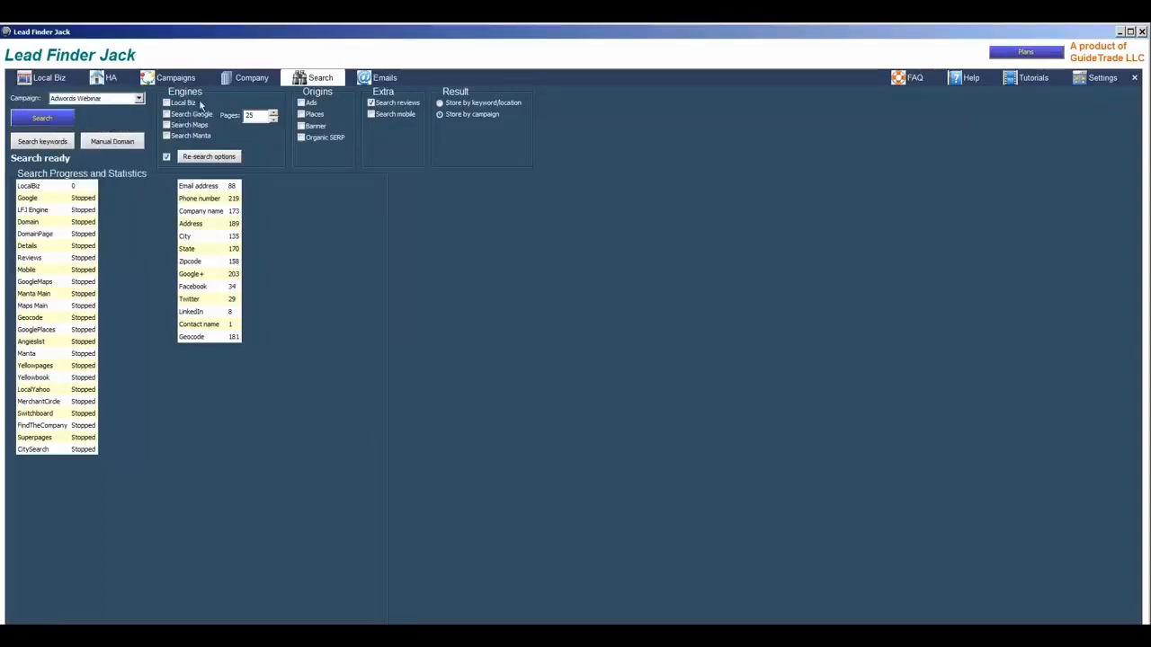
click(166, 115)
click(273, 121)
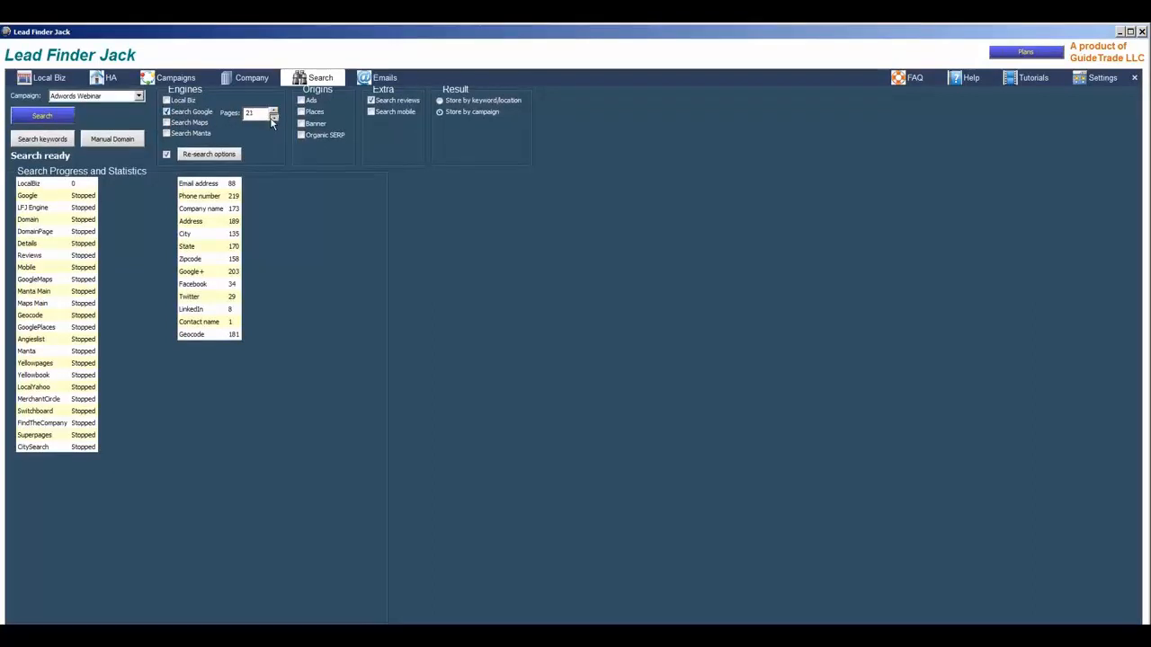
click(273, 120)
click(273, 120)
click(273, 121)
click(274, 120)
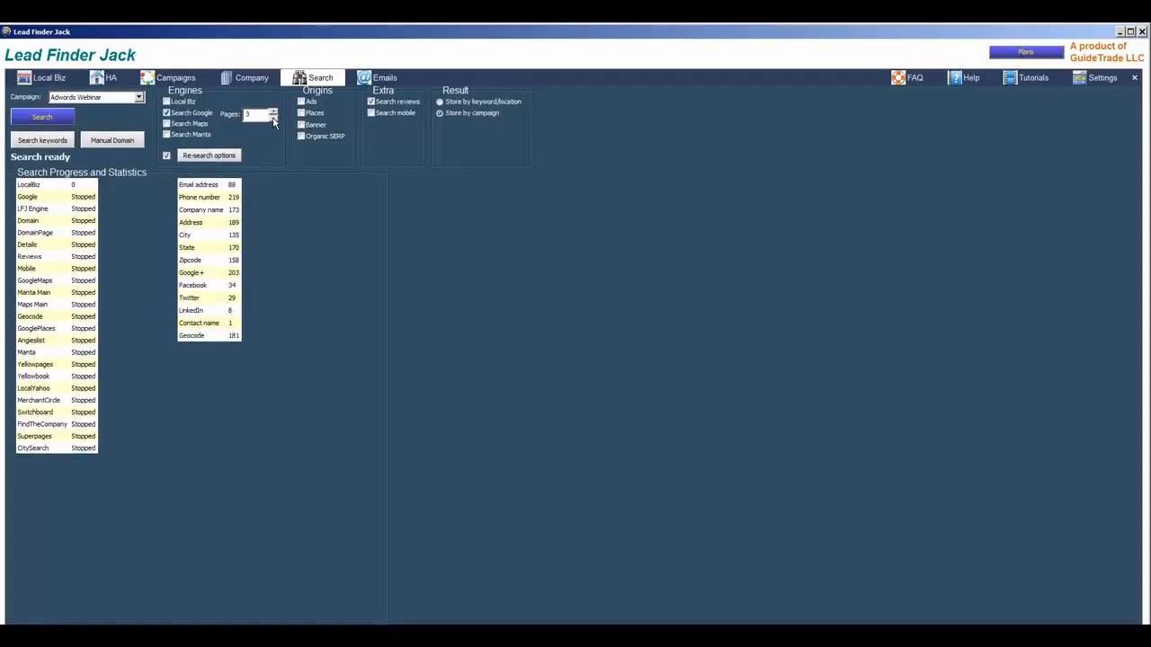
click(273, 121)
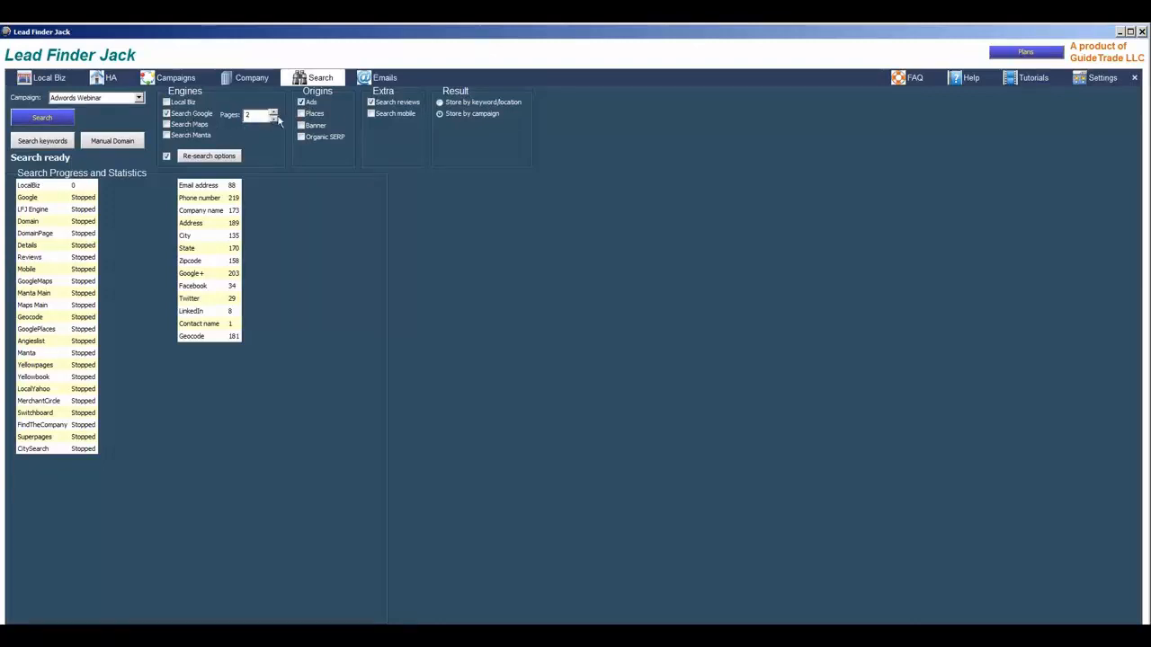
Run the Adwords Webinar search, stop it once sites are being collected, and show the campaign's companies
click(62, 119)
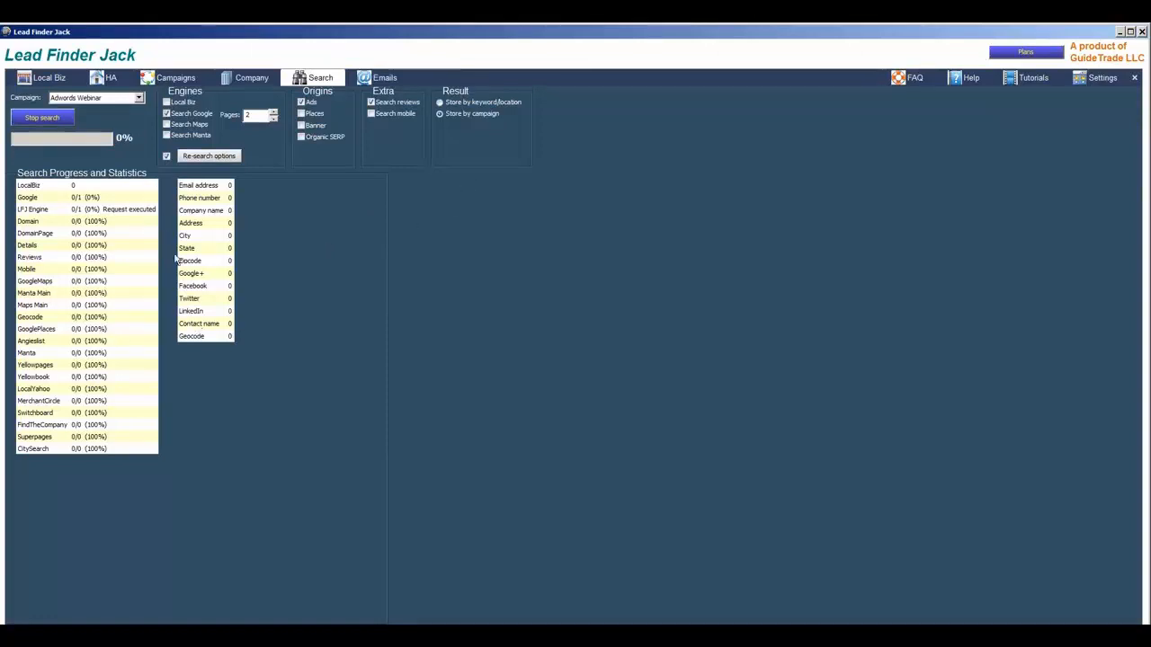
click(42, 118)
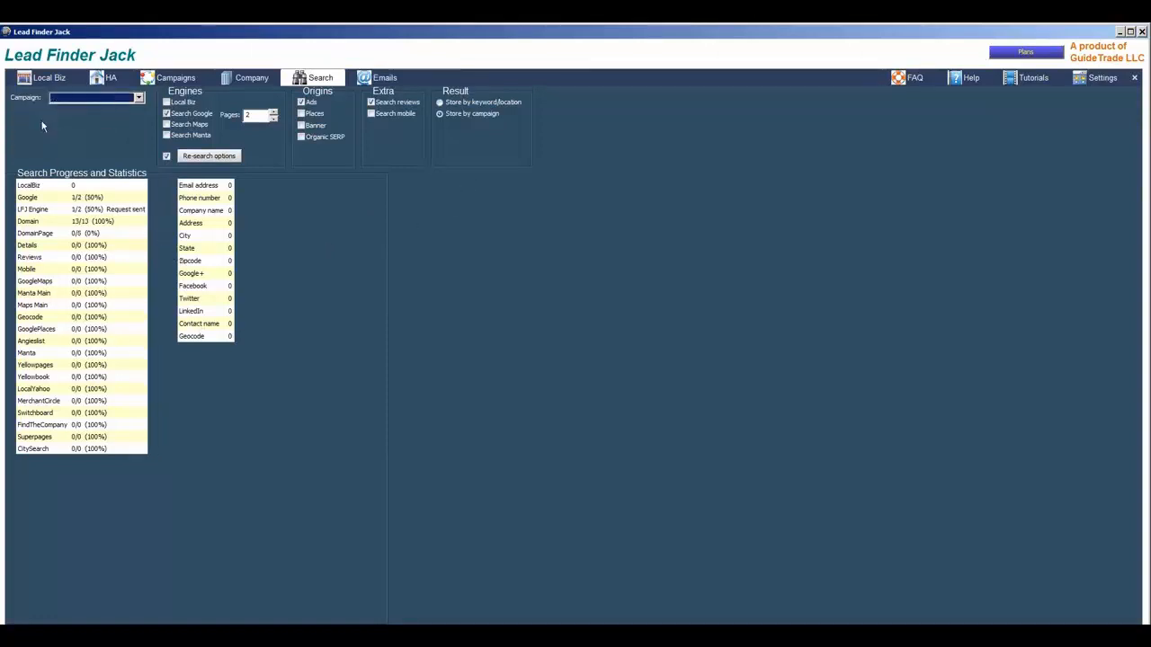
click(151, 81)
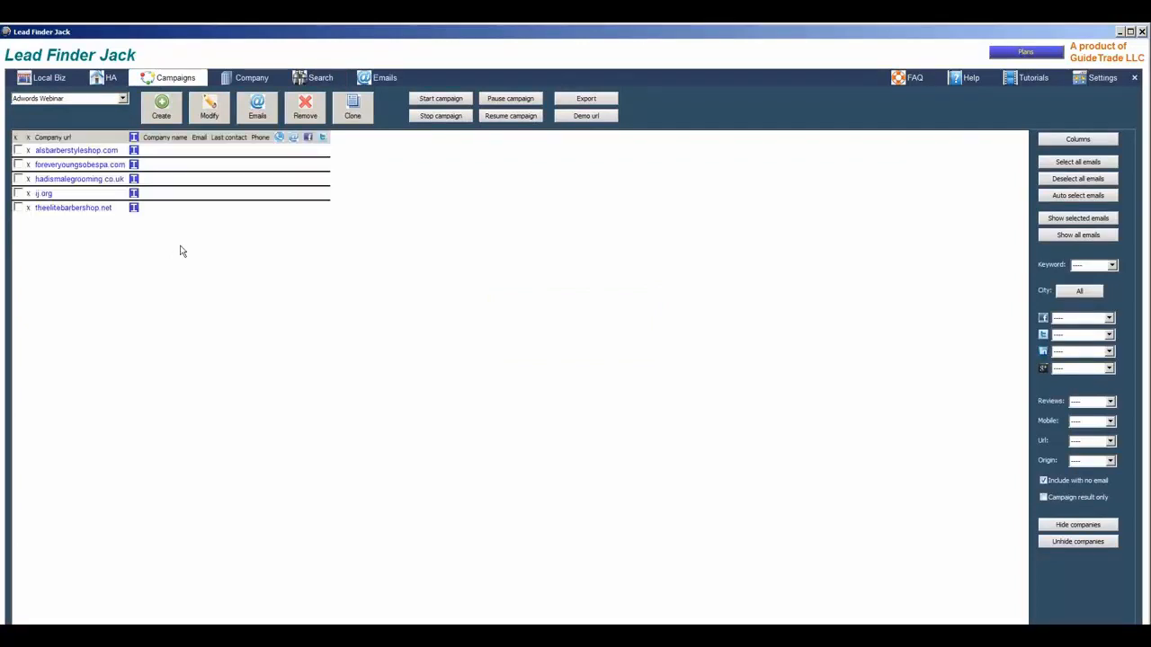
Create and save a campaign named Serp with the keyword Barber and the location Miami in United States
click(161, 107)
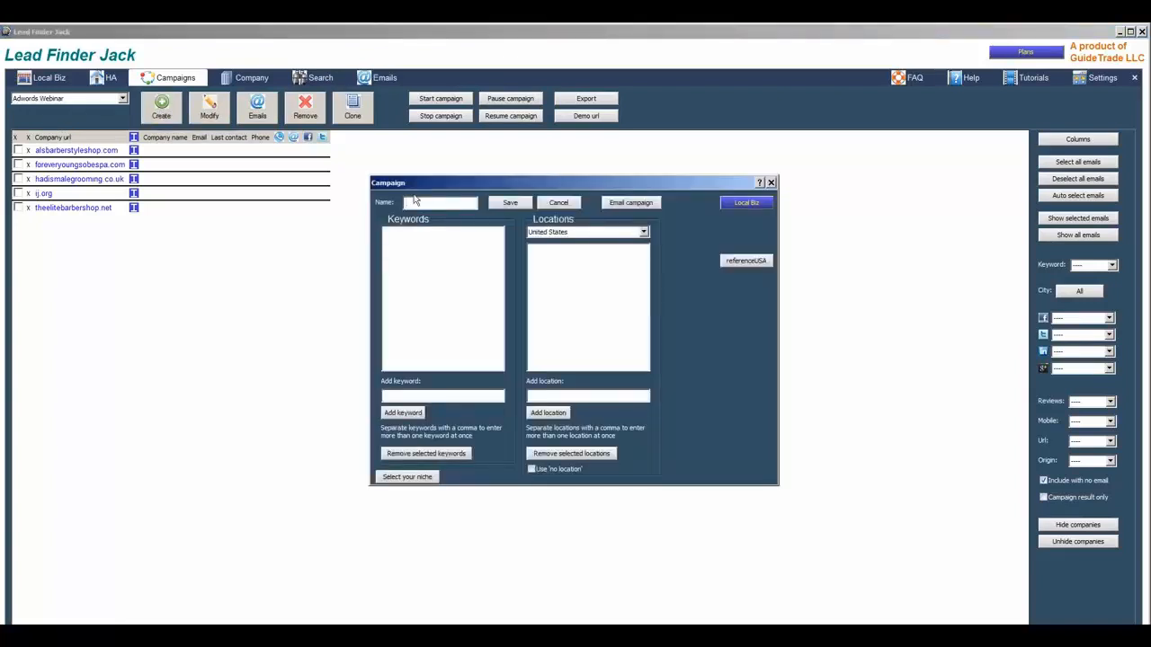
text(Serp)
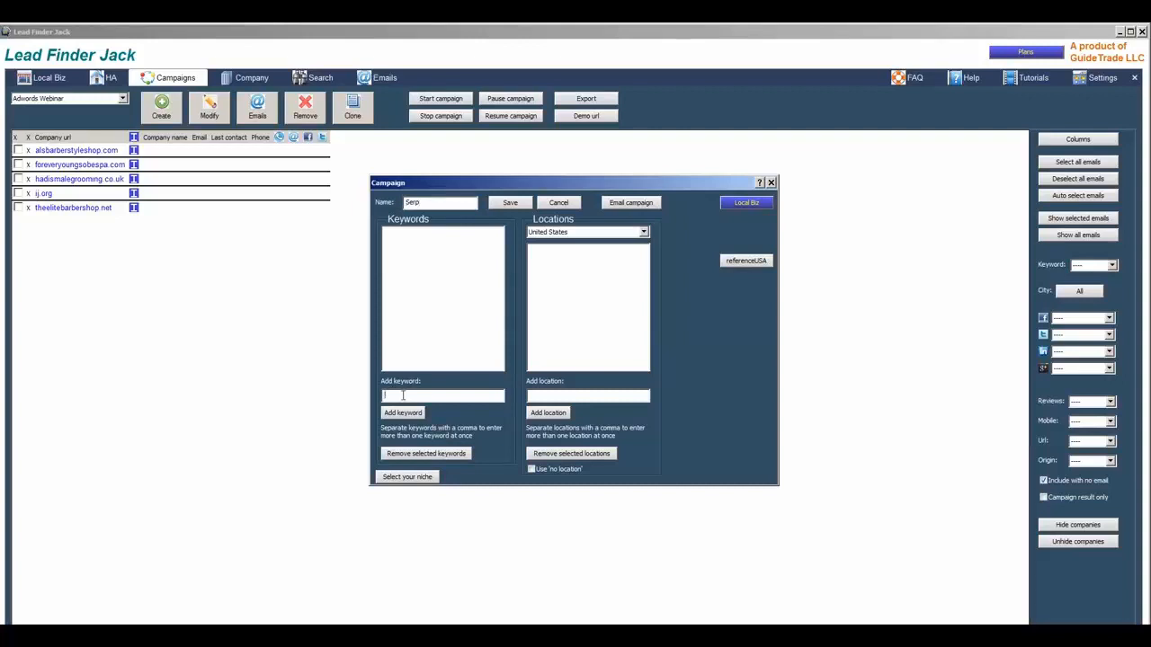
text(lBarber)
click(411, 412)
text(Miami)
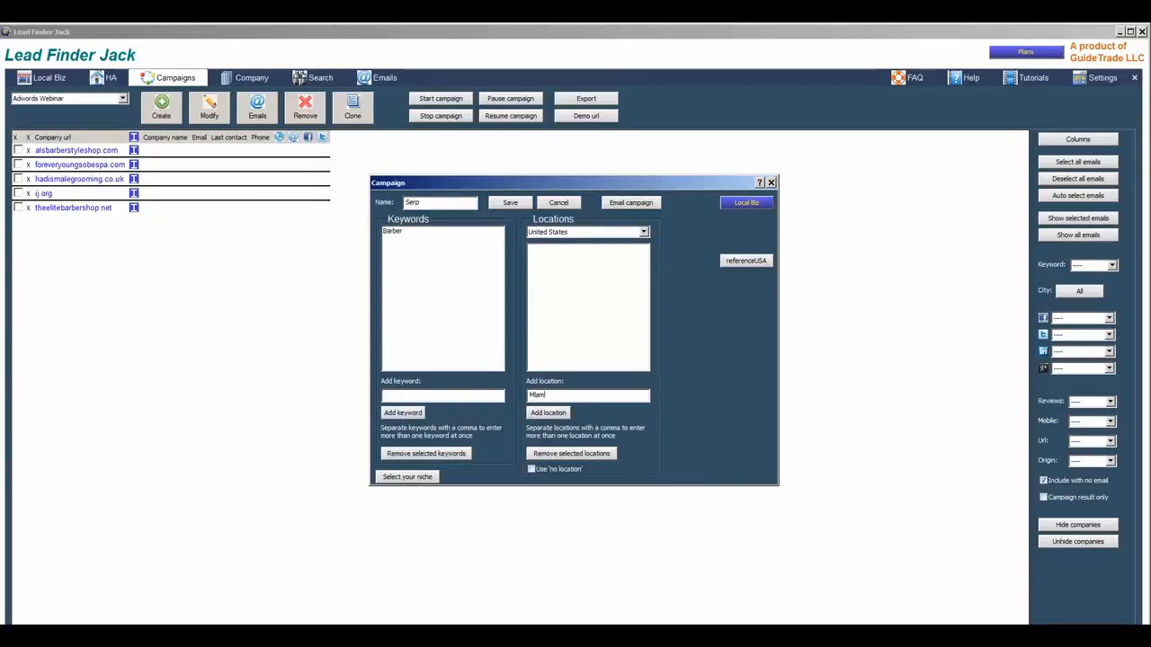
click(544, 414)
click(581, 232)
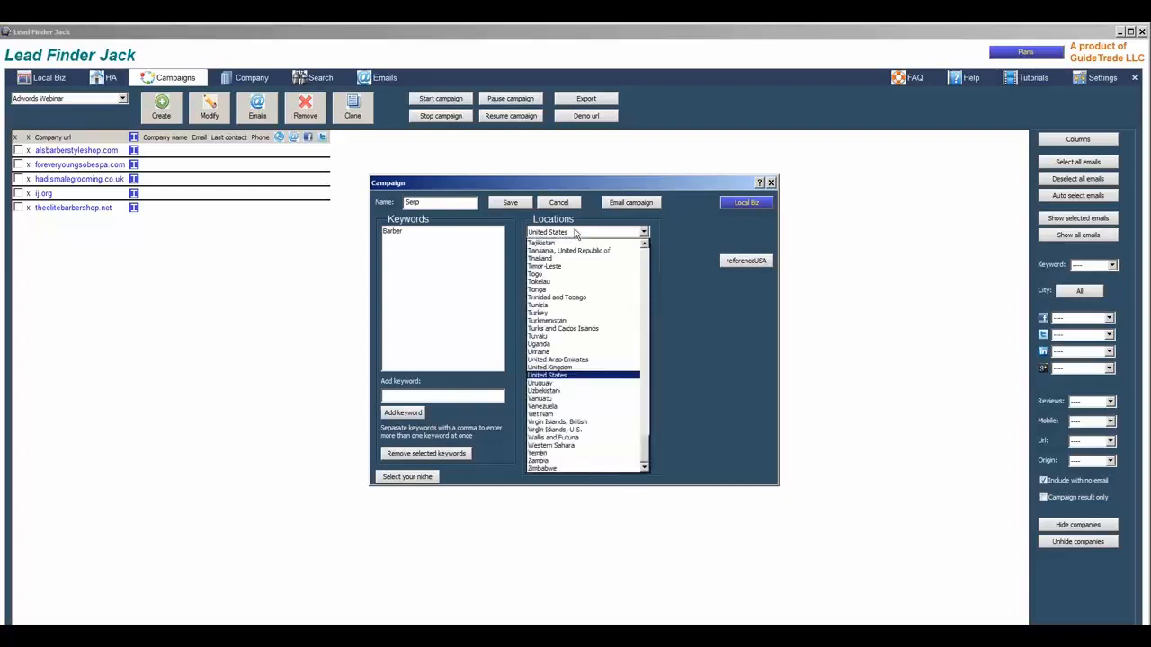
click(539, 378)
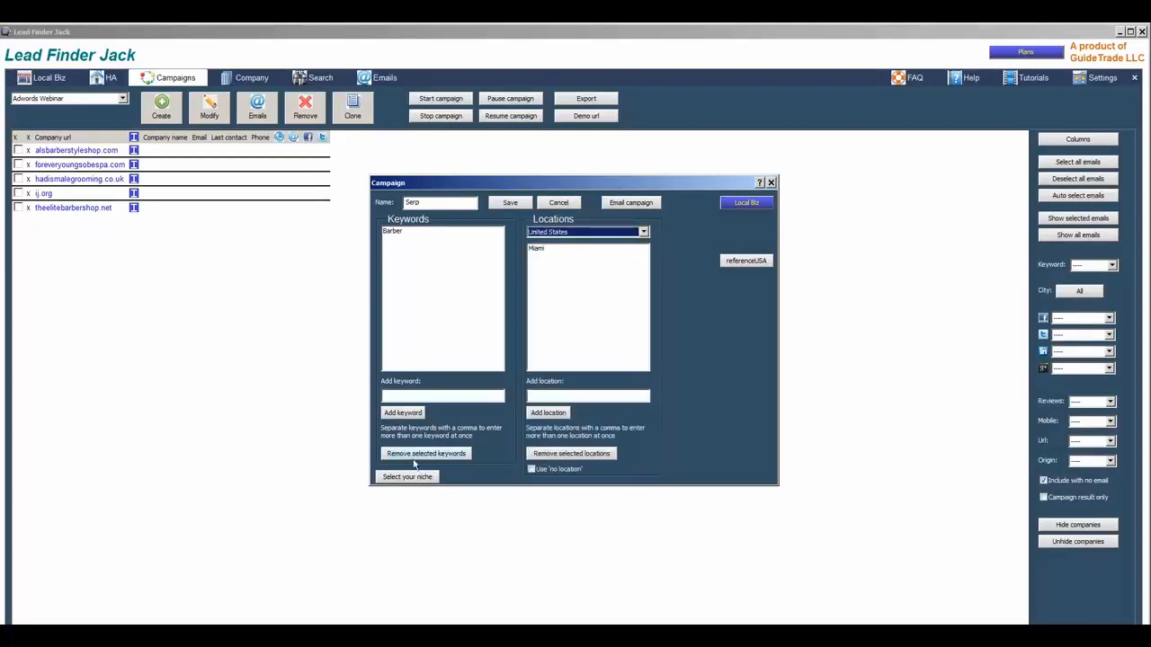
click(504, 204)
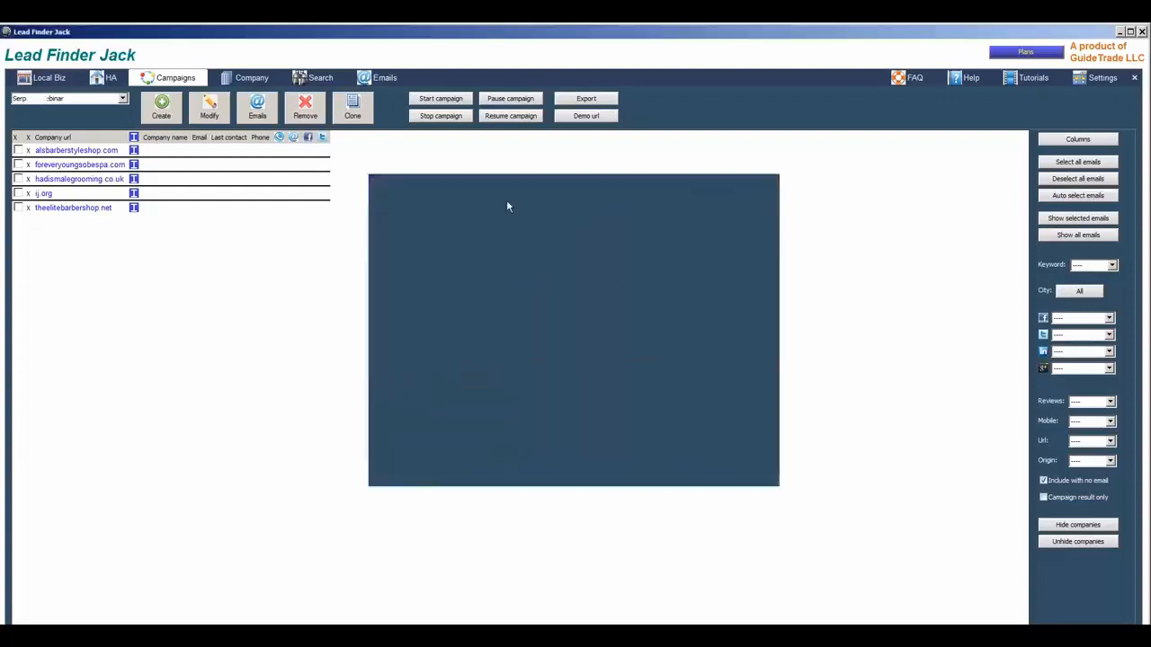
Set up the Serp campaign's search to cover 10 Google pages with only the Organic SERP origin
click(309, 79)
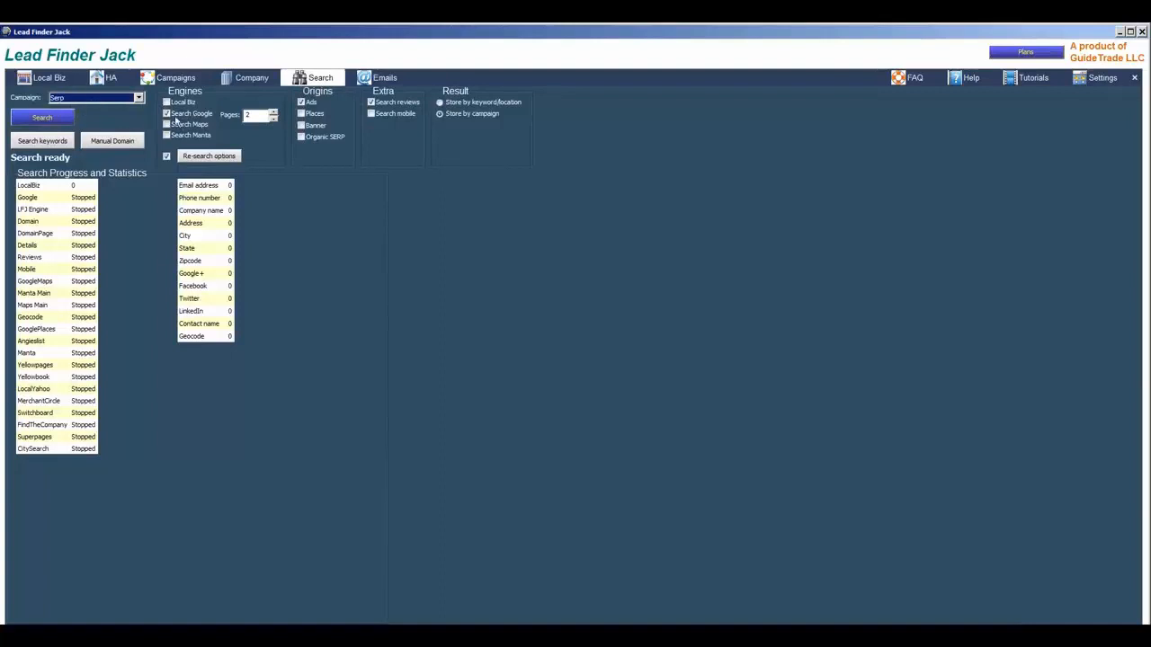
click(273, 112)
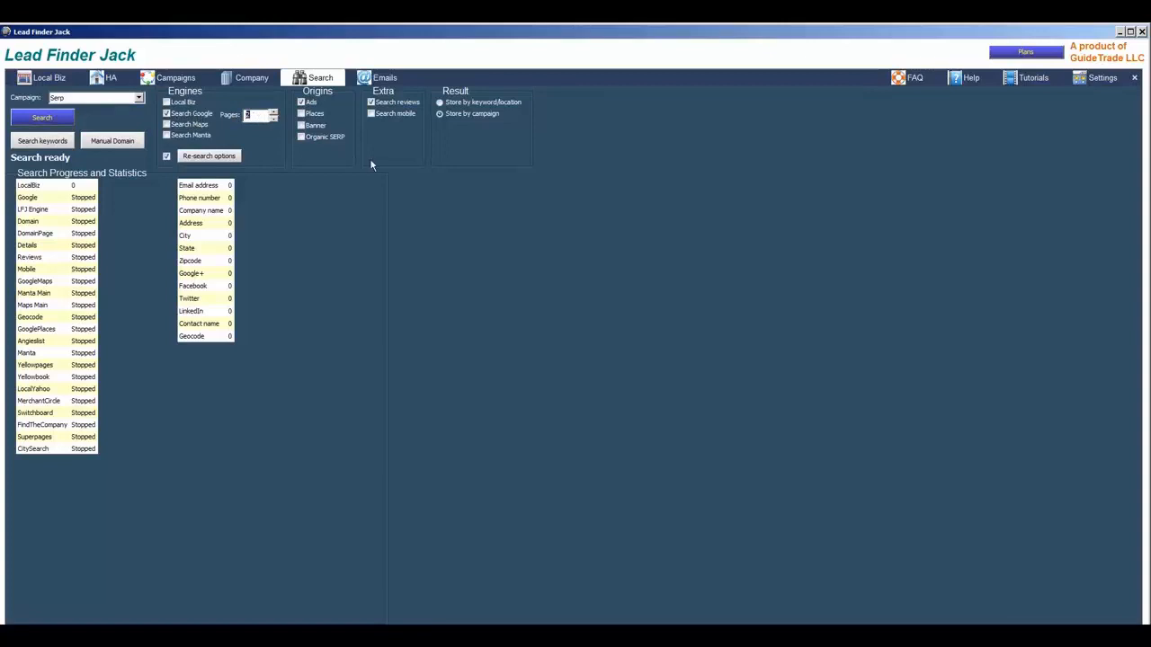
text(10)
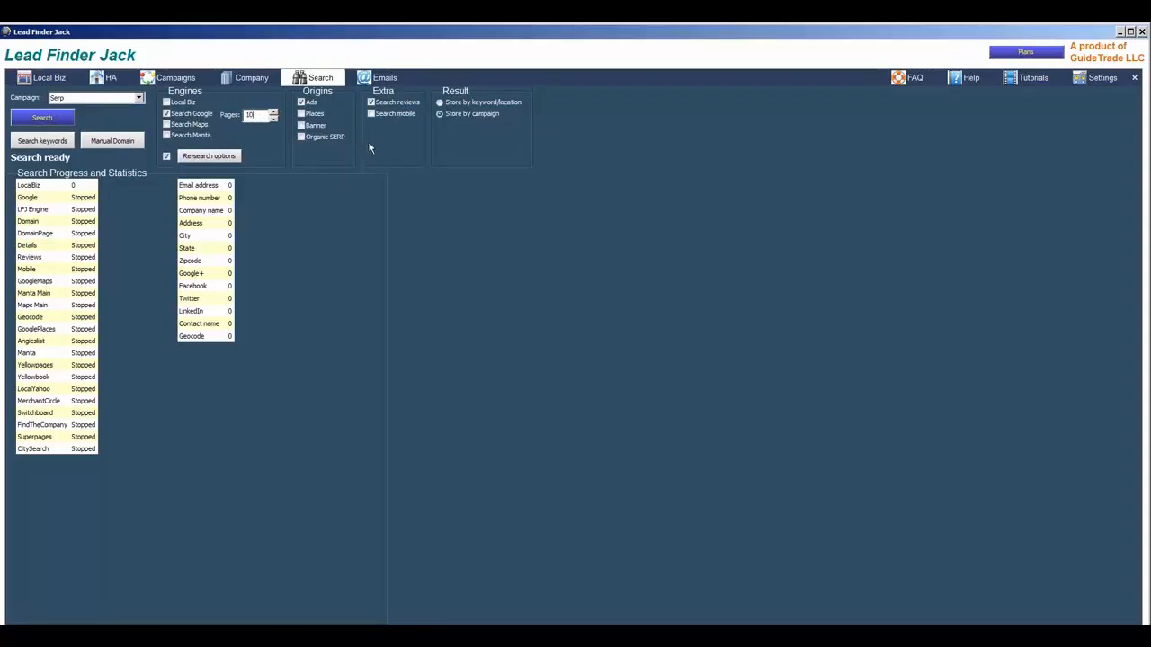
click(301, 103)
click(301, 137)
Check the Serp campaign's search keyword and location, then run its search and stop it
click(40, 144)
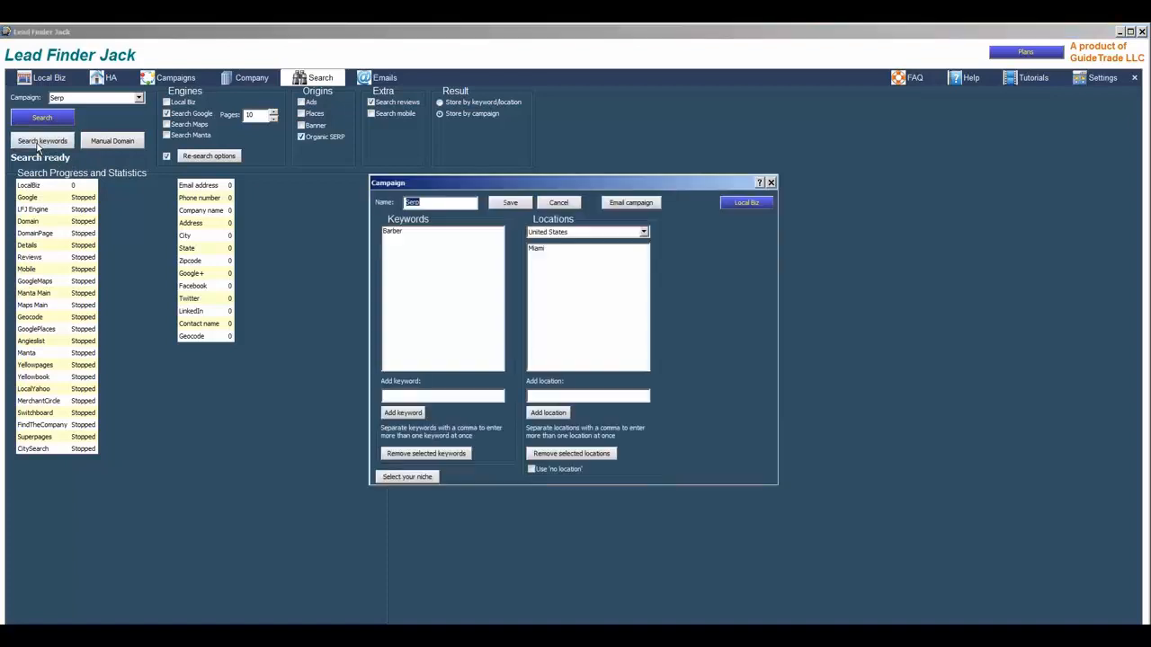
click(536, 250)
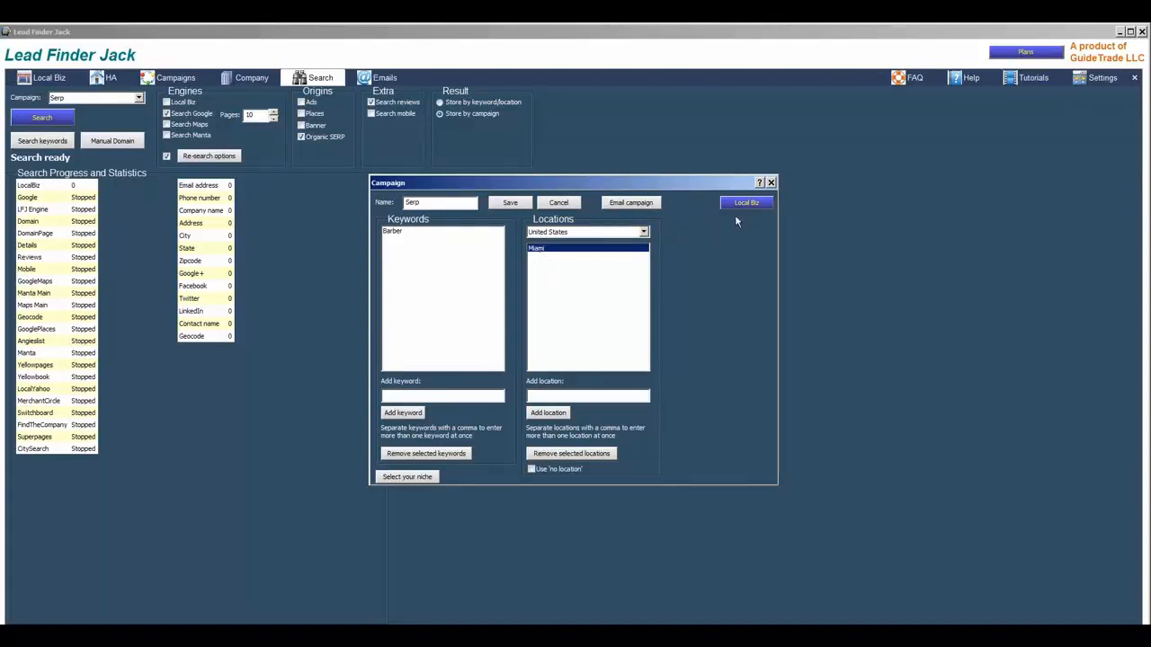
click(770, 183)
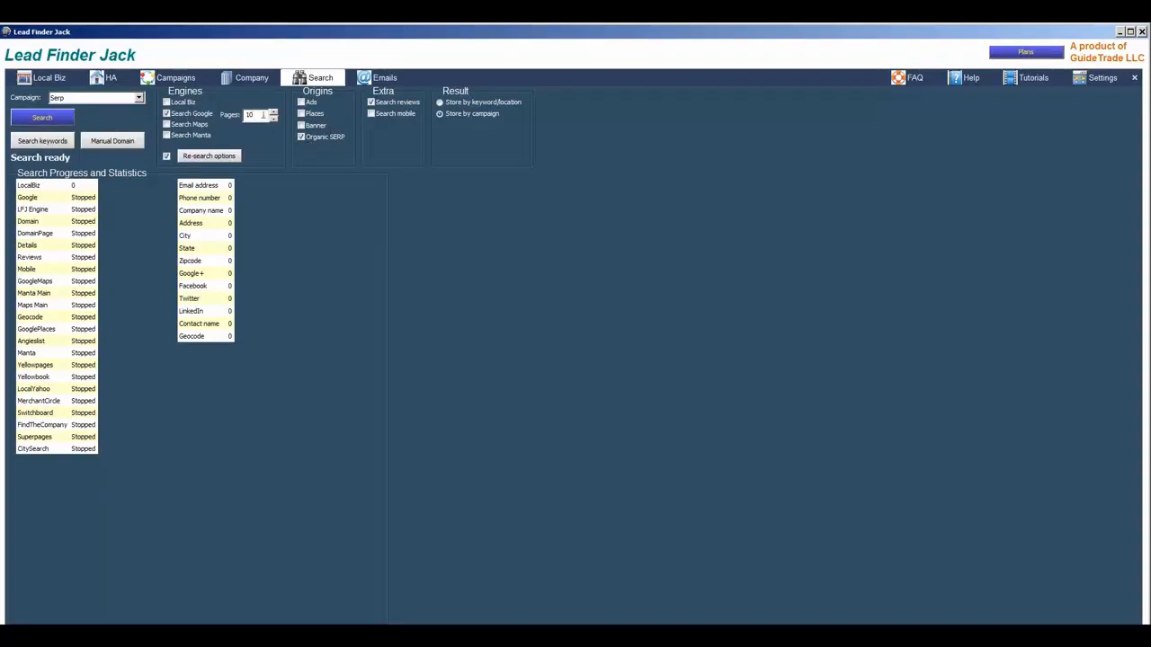
click(56, 121)
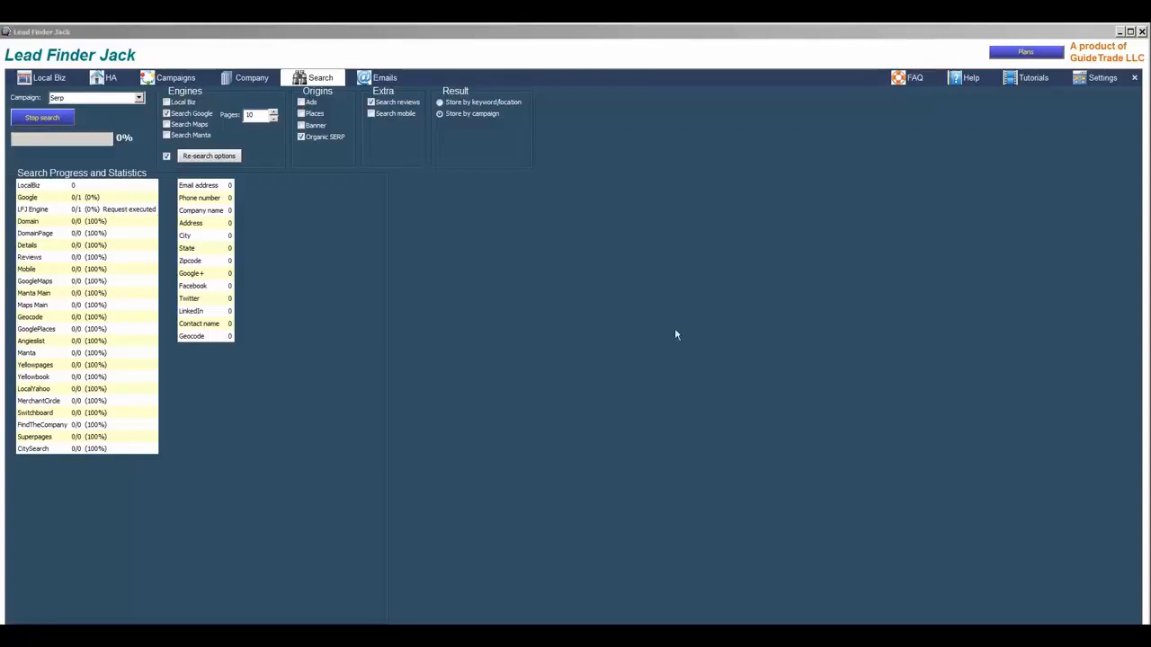
click(32, 118)
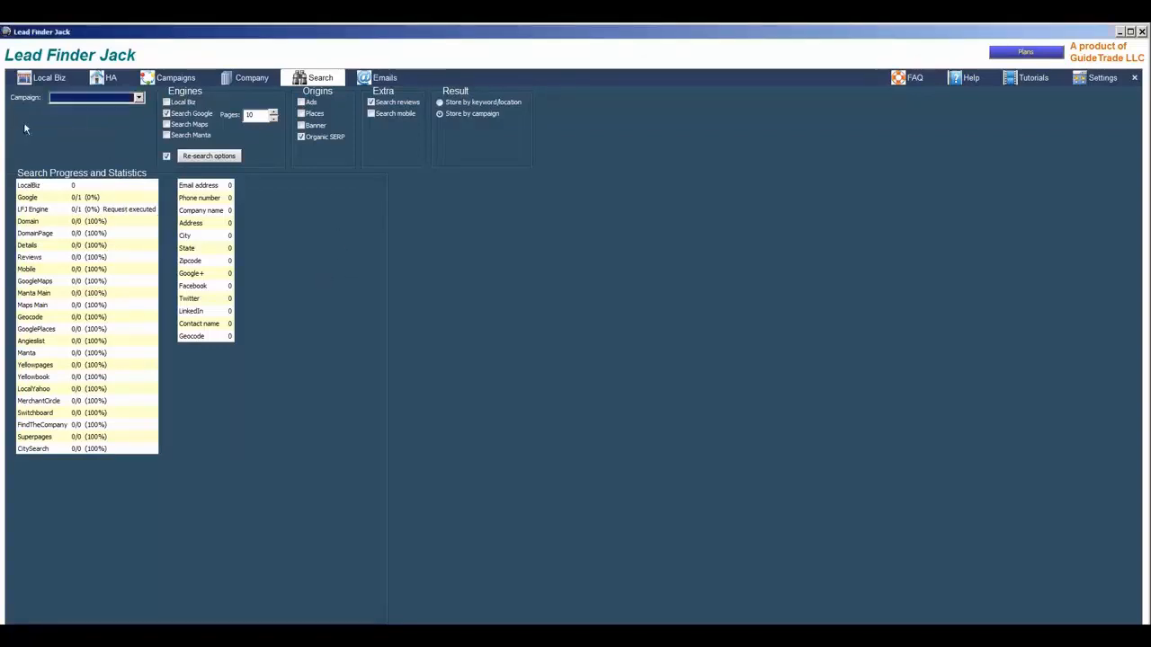
Create a Home Advisor campaign for one niche in one city, choosing Florida and Boca Raton
click(97, 80)
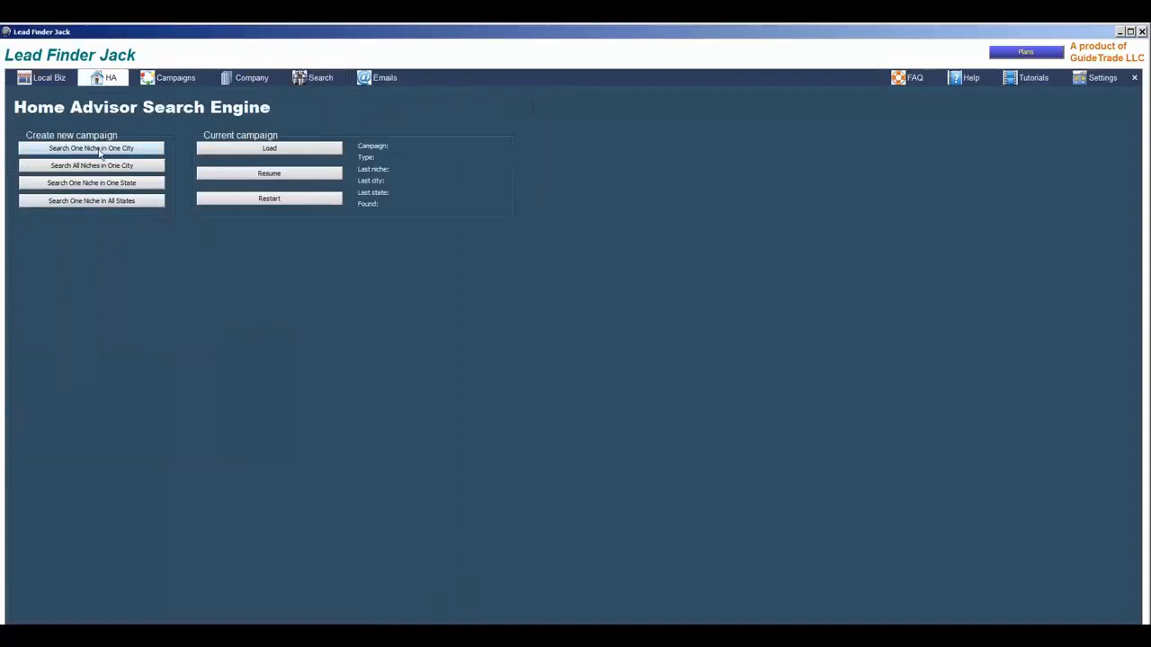
click(50, 151)
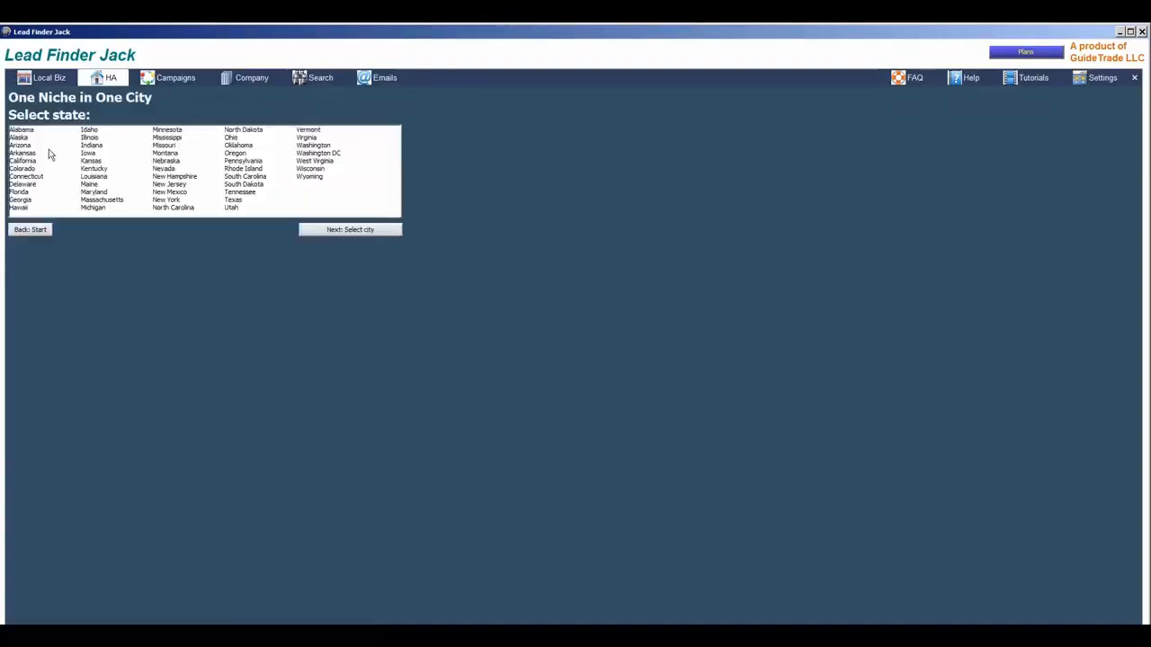
click(21, 192)
click(342, 230)
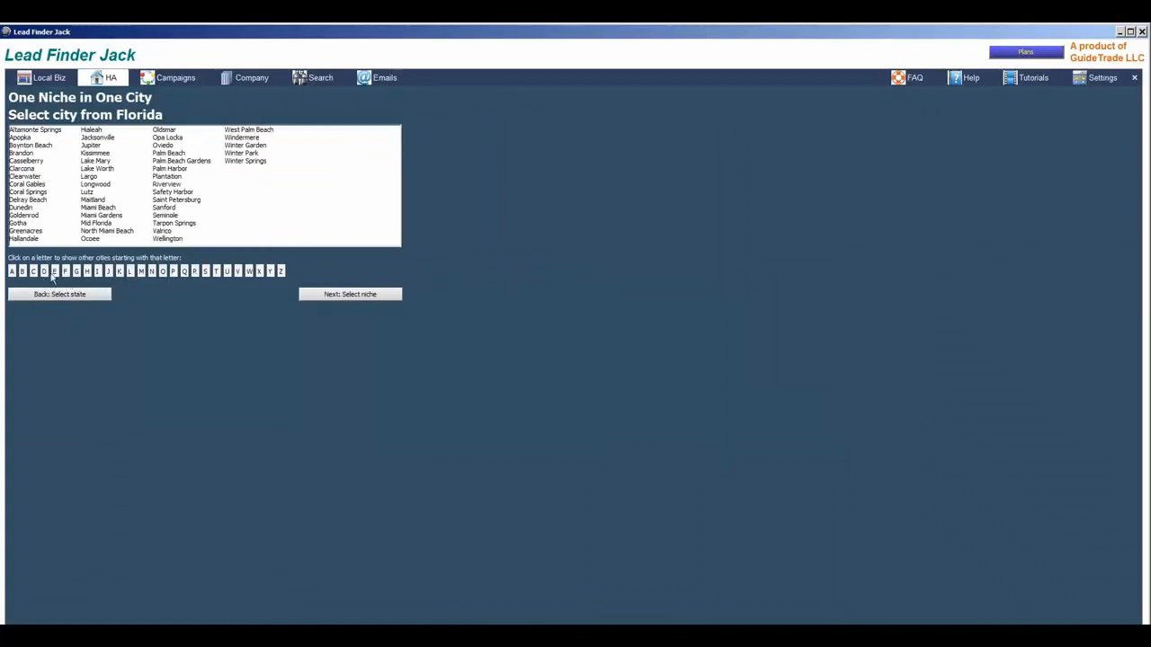
click(22, 270)
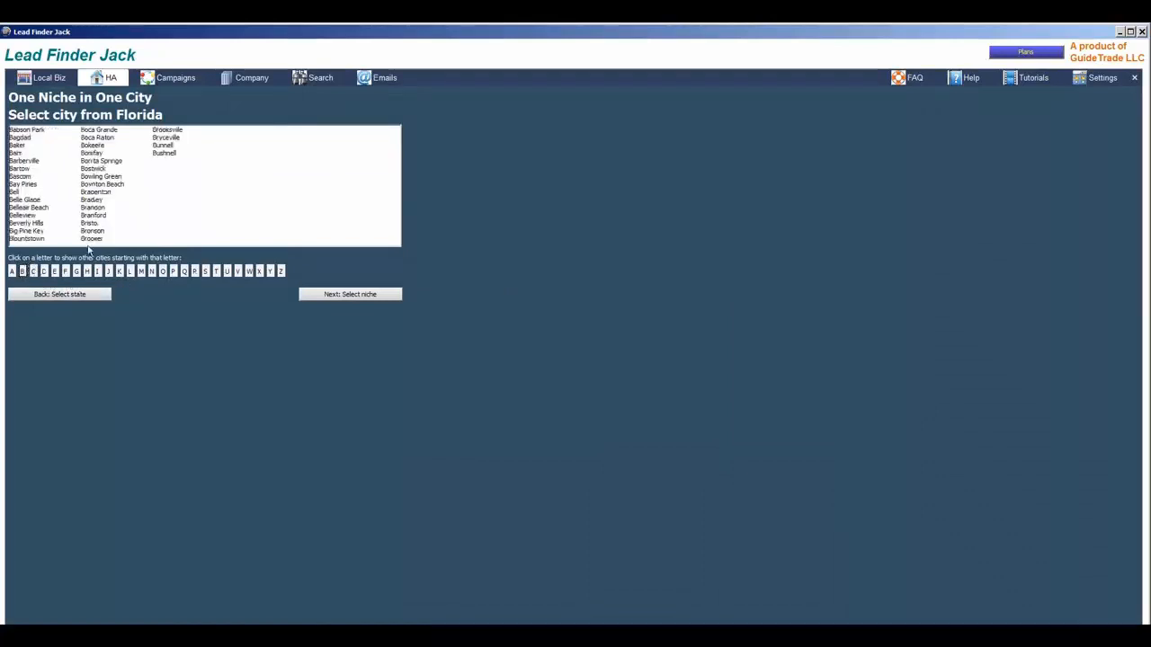
click(97, 138)
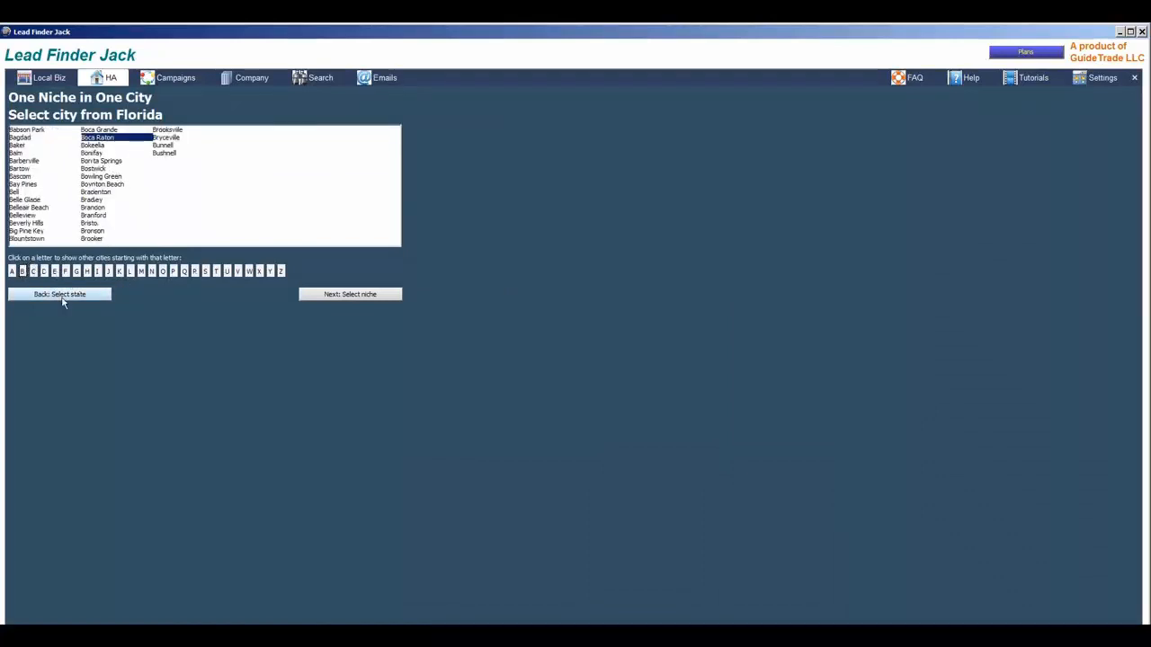
Get the companies for the Solar niche in Boca Raton and stop the search that follows
click(326, 296)
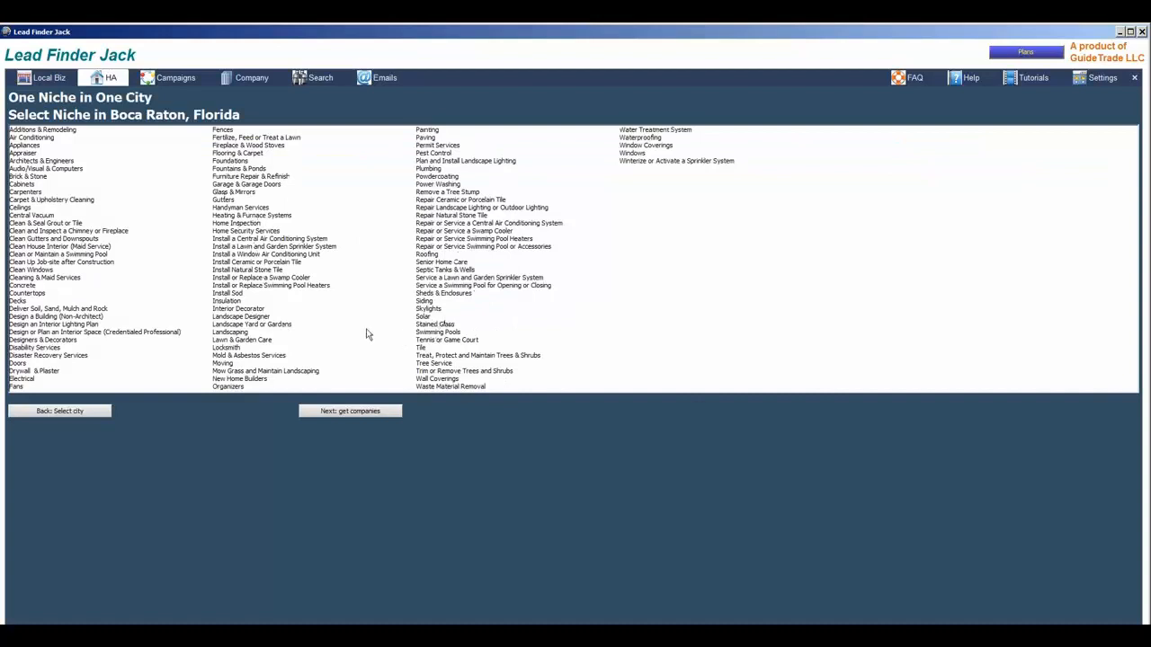
click(424, 318)
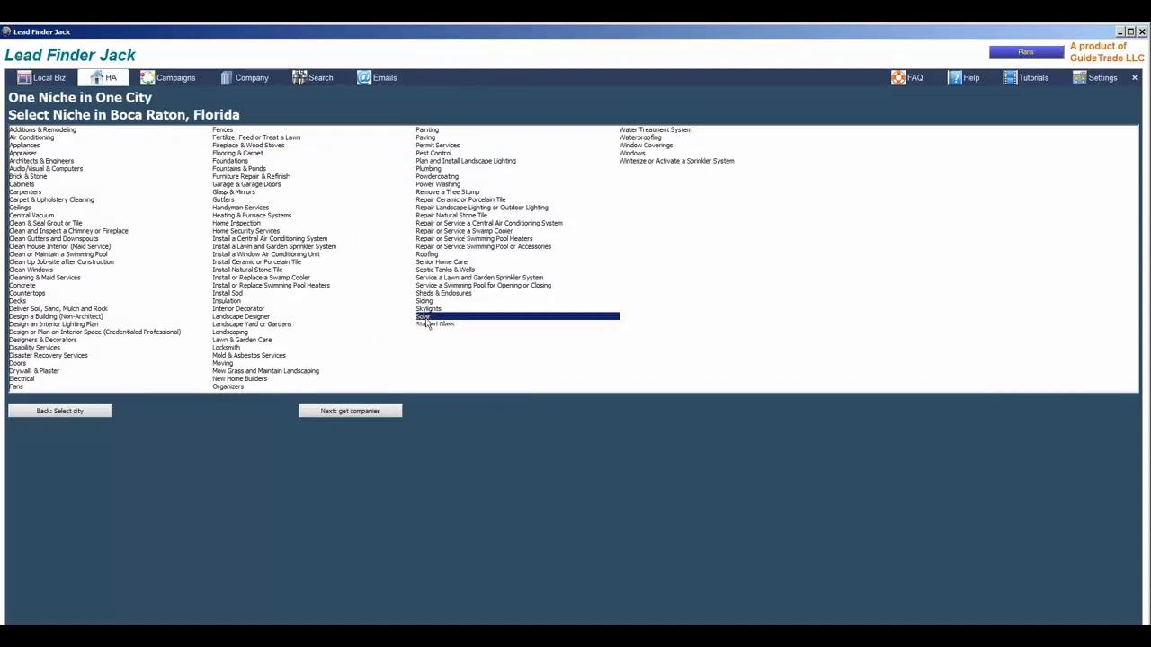
click(353, 416)
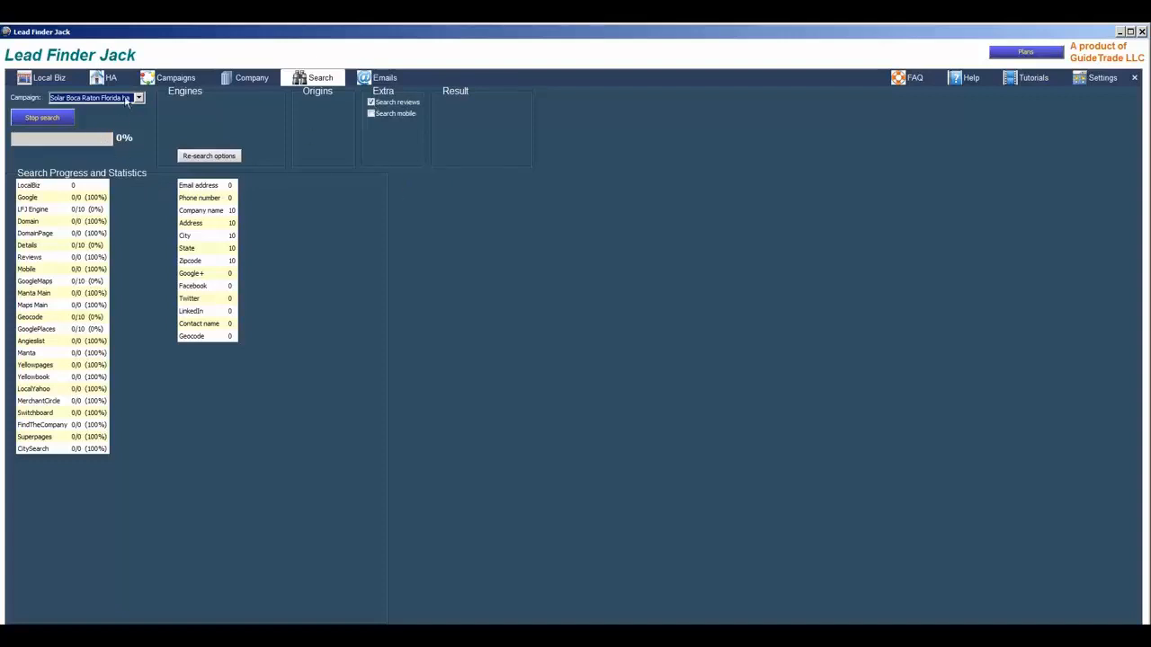
click(57, 123)
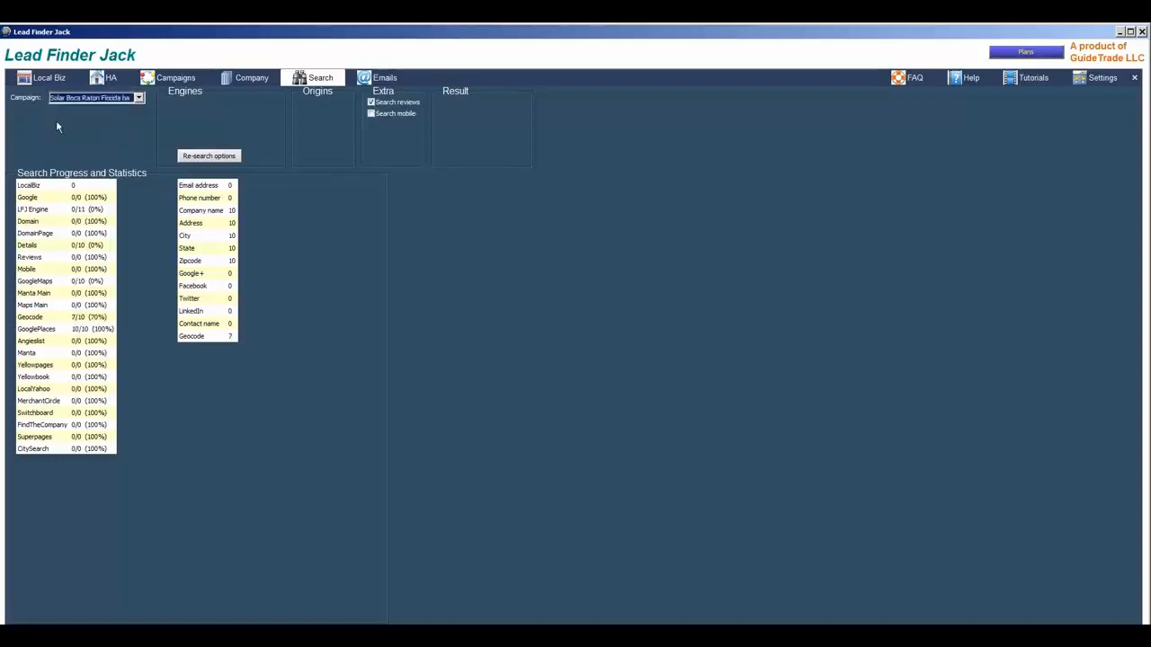
Collect Home Advisor companies for all niches in Boca Raton, Florida, stopping the run early and returning to the campaign start
click(99, 78)
click(51, 307)
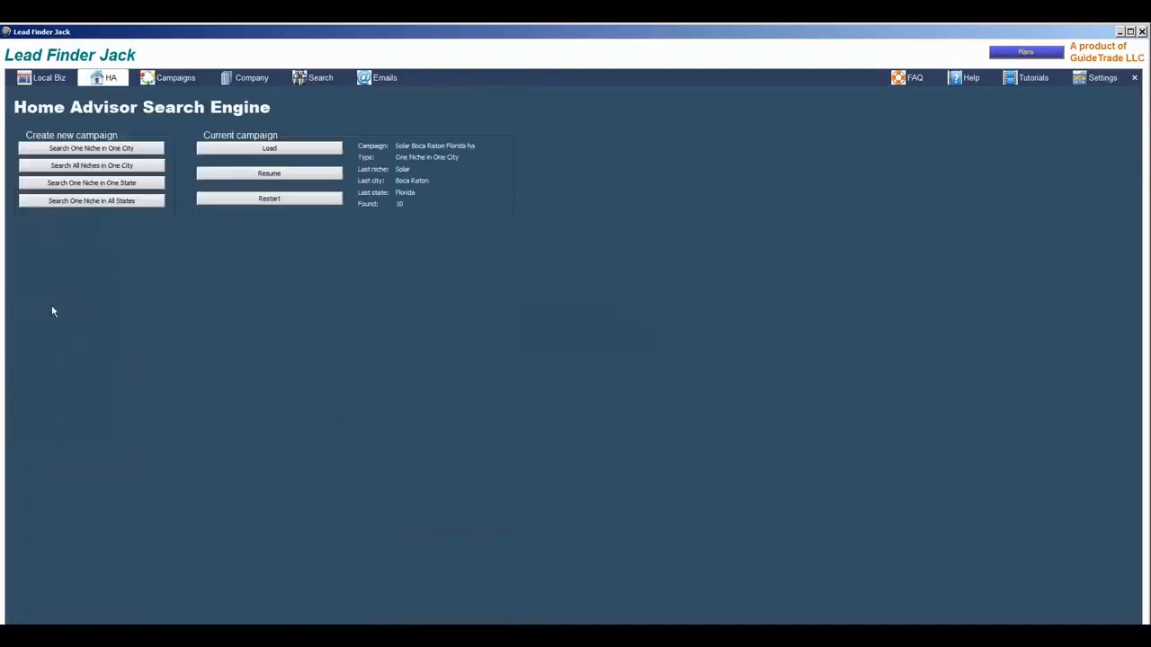
click(81, 170)
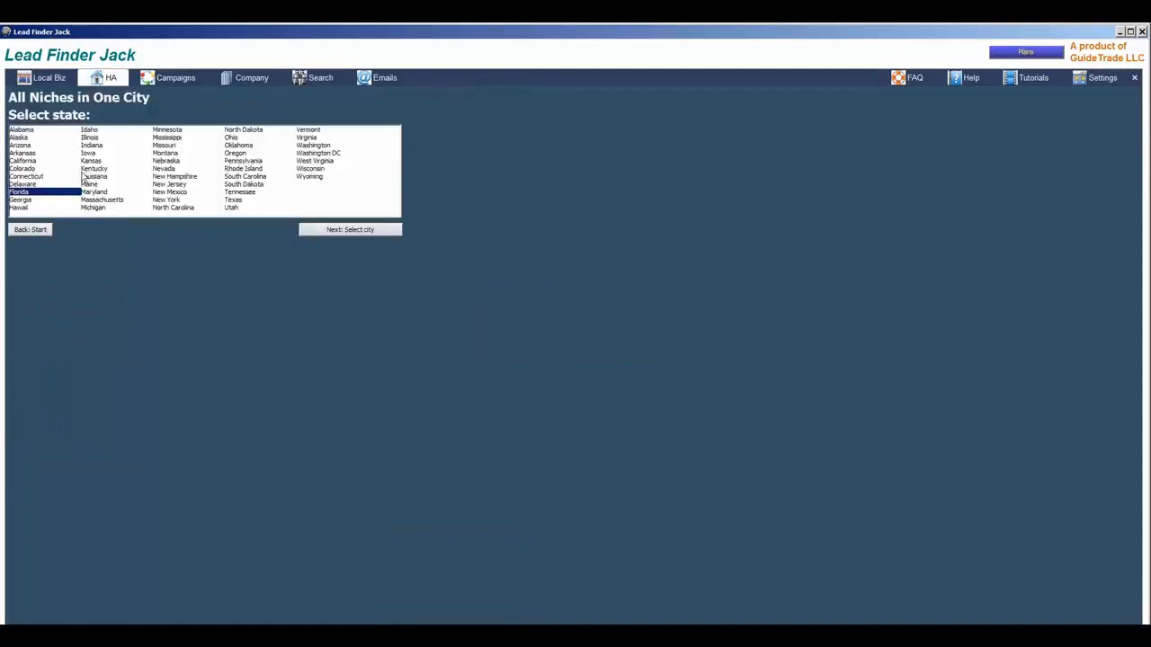
click(315, 229)
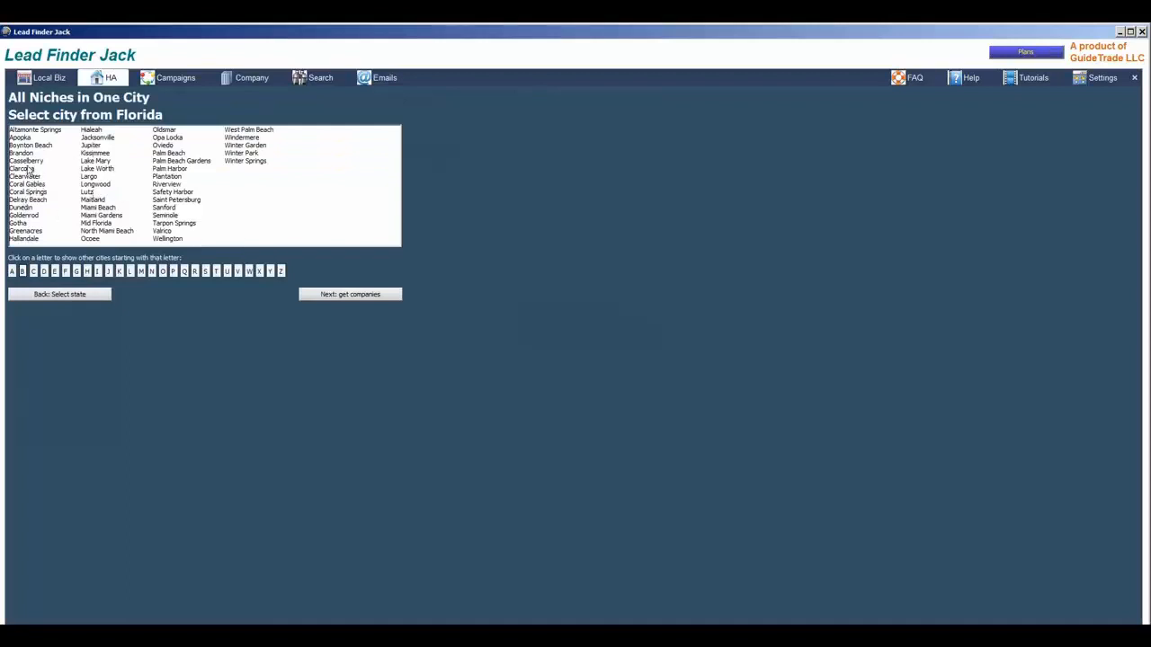
click(23, 271)
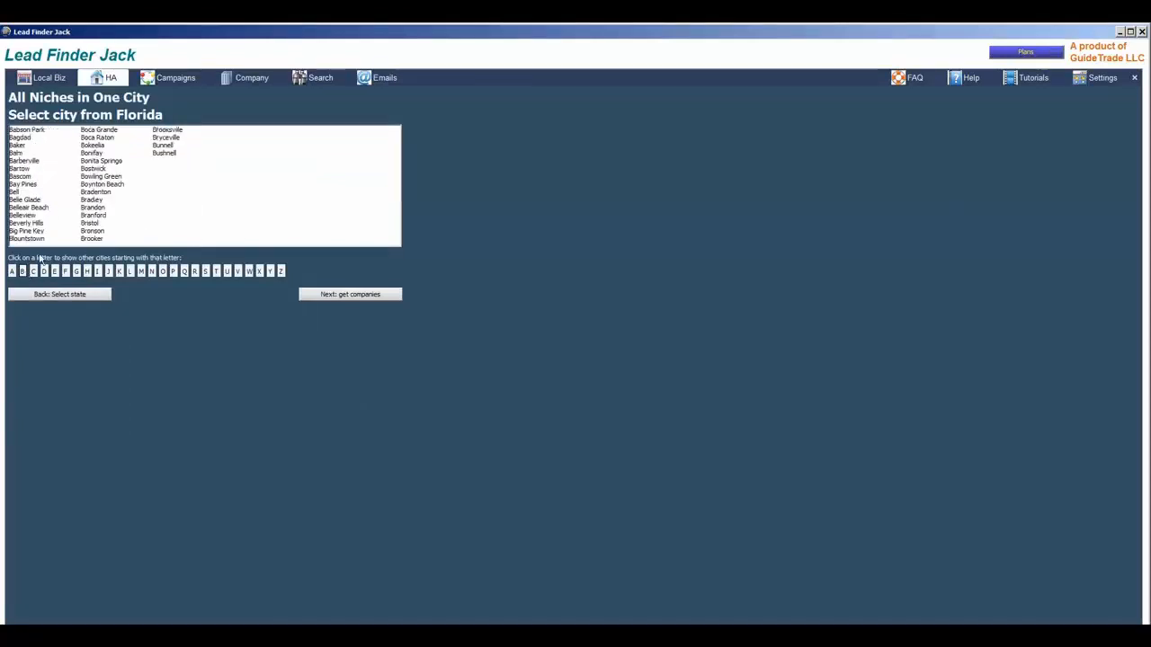
click(111, 140)
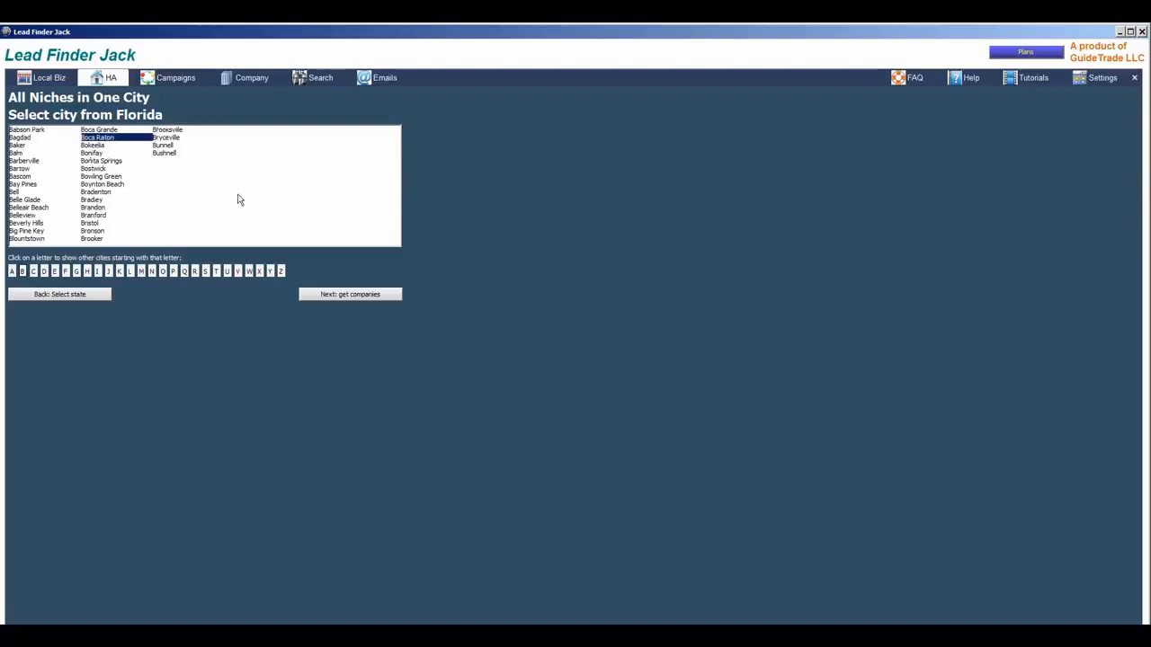
click(344, 294)
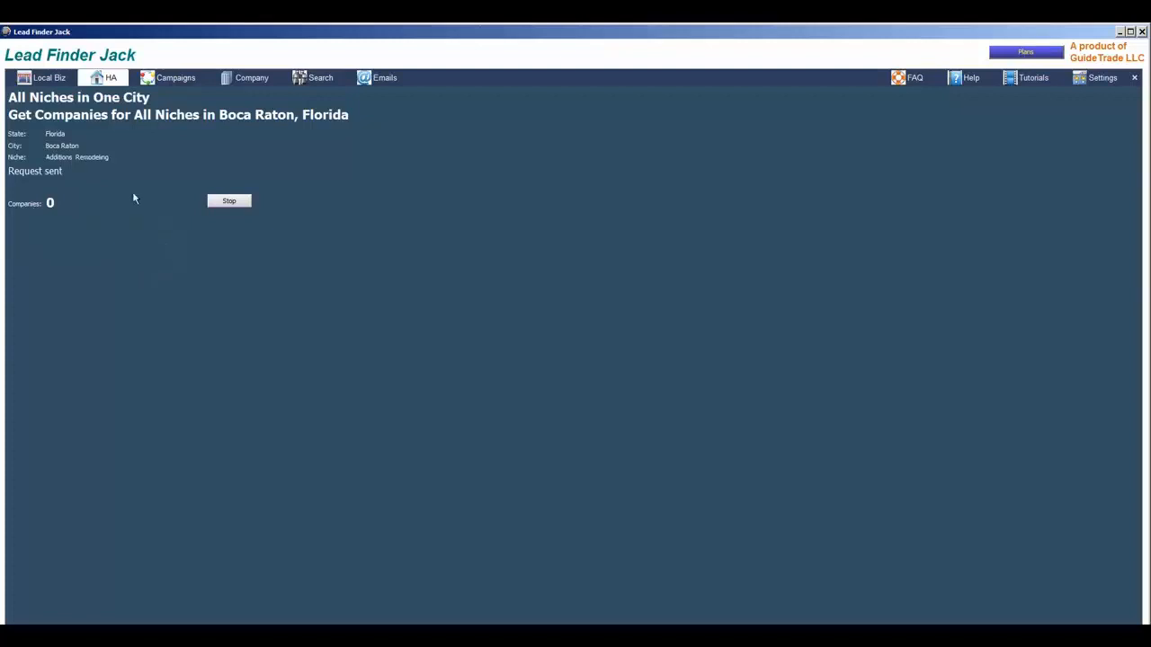
click(235, 199)
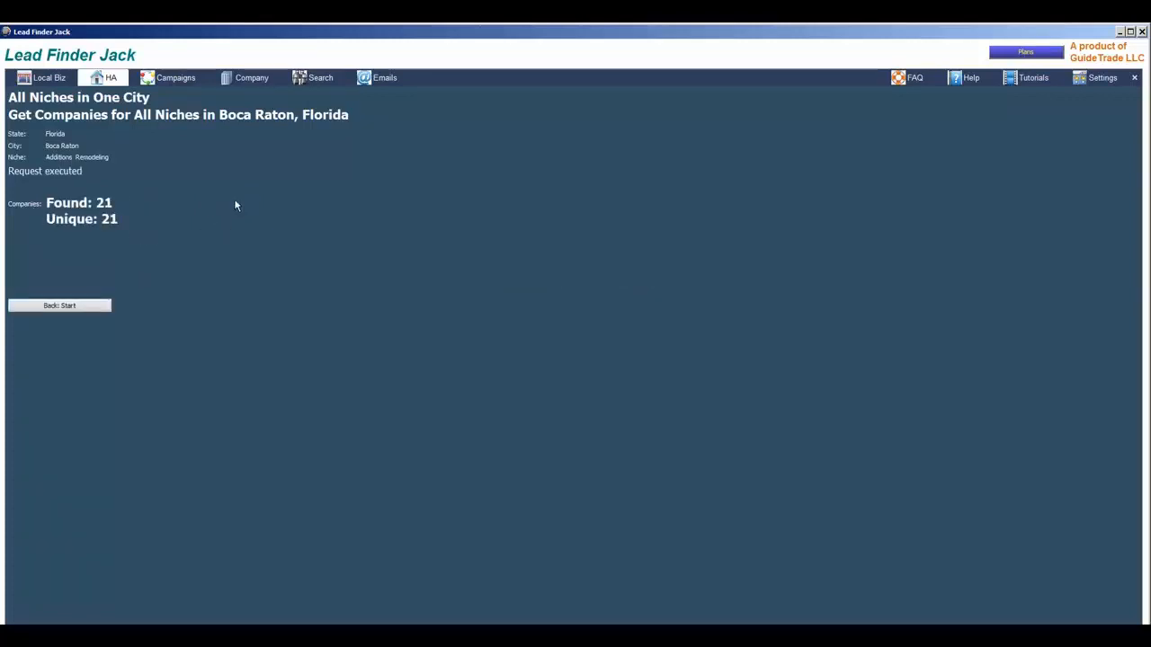
click(79, 308)
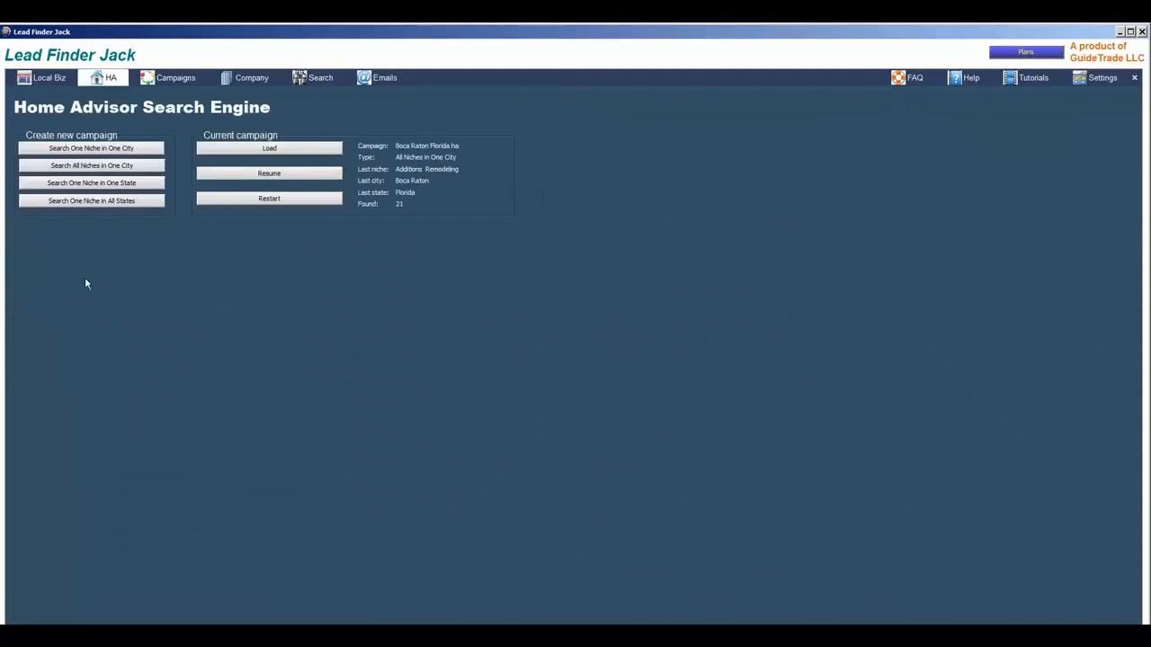
Collect Home Advisor companies for the Solar niche across all cities in Florida, stop the run and return to the campaign start
click(66, 185)
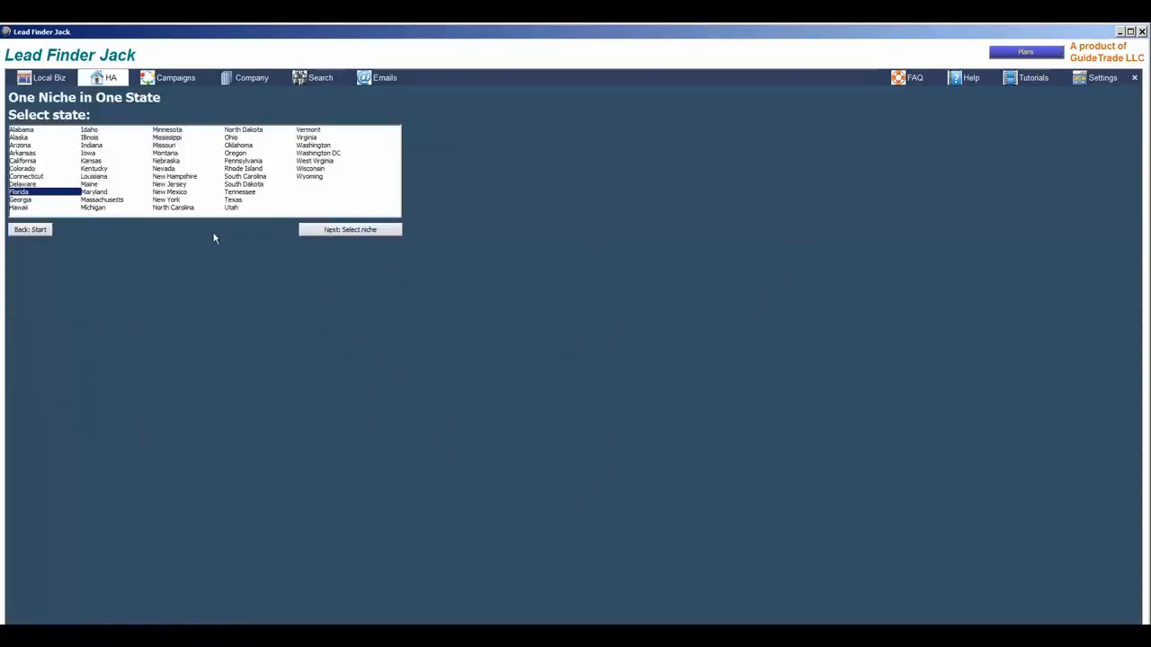
click(329, 230)
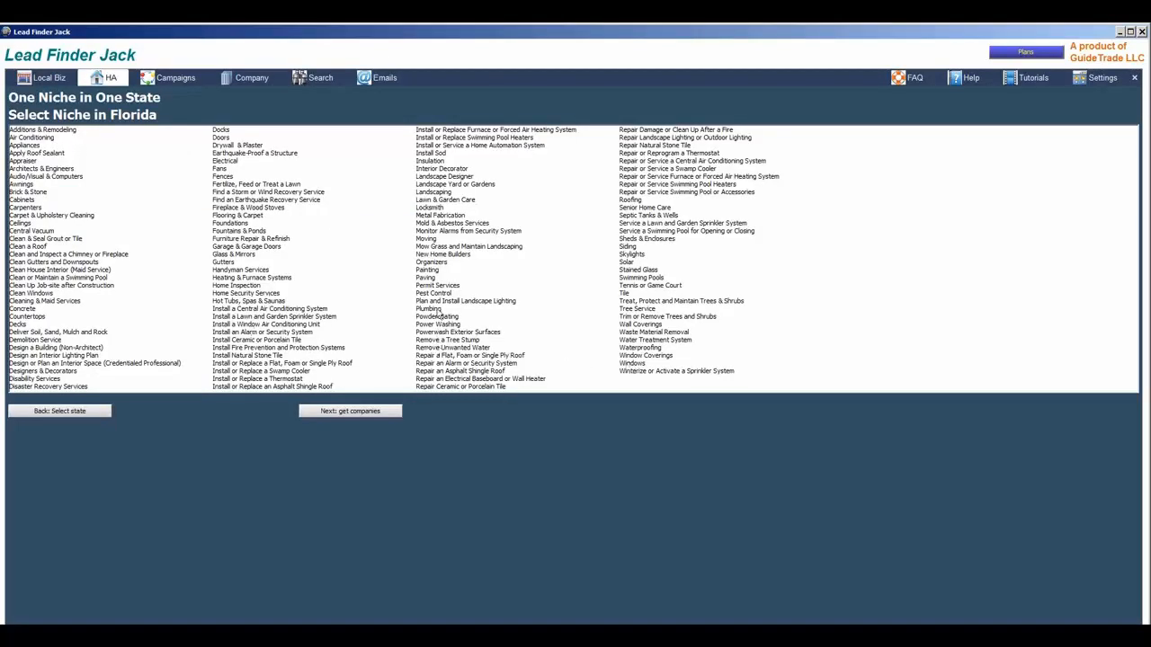
click(630, 262)
click(351, 411)
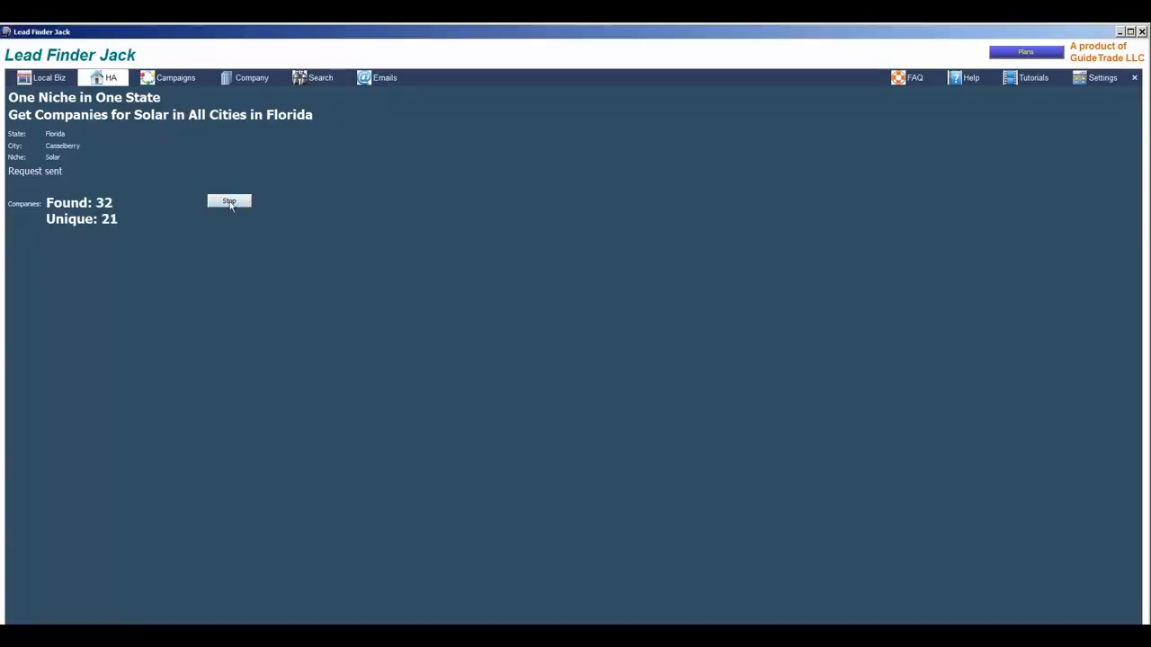
click(230, 202)
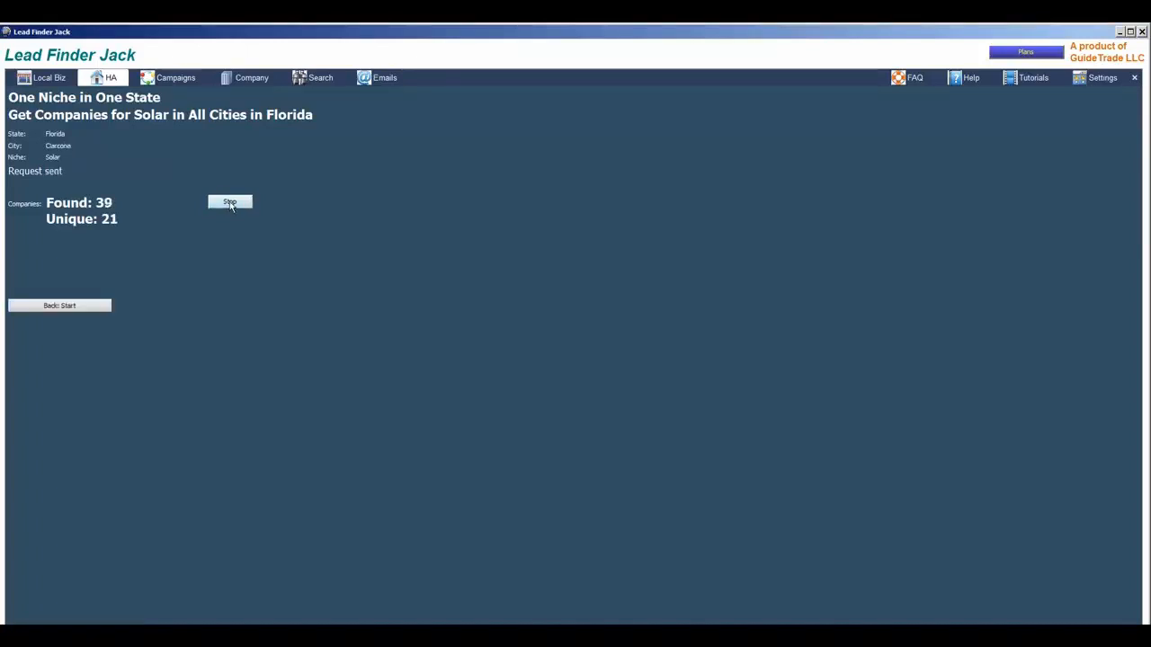
click(92, 308)
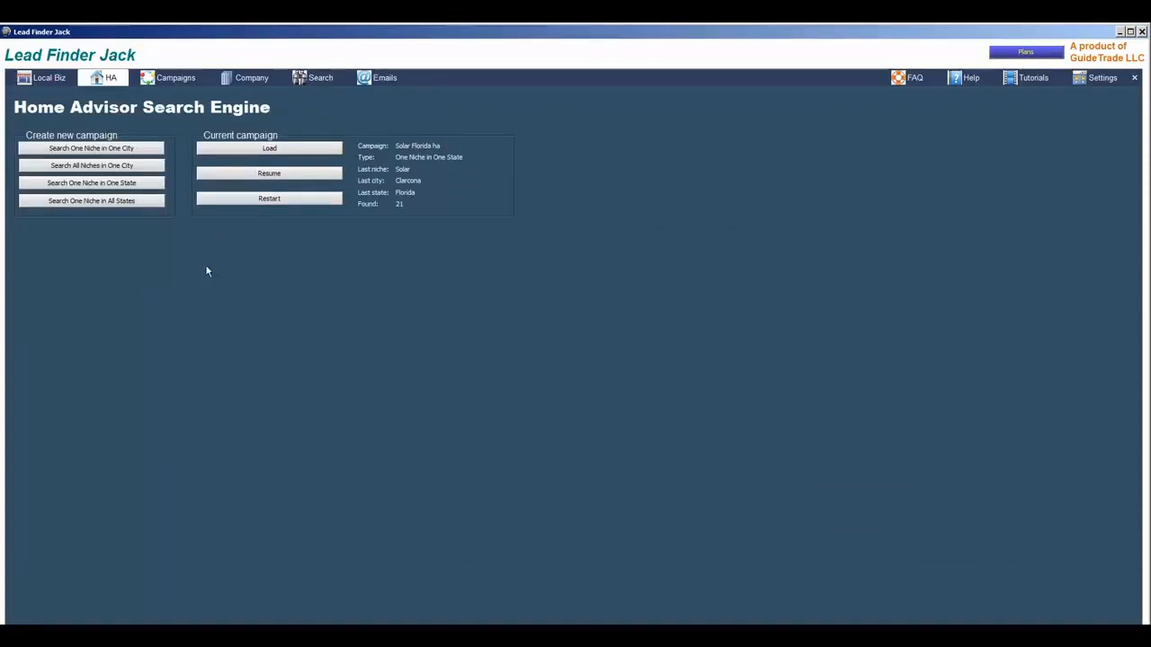
Collect Home Advisor companies for the Solar niche in all states and stop the run
click(88, 205)
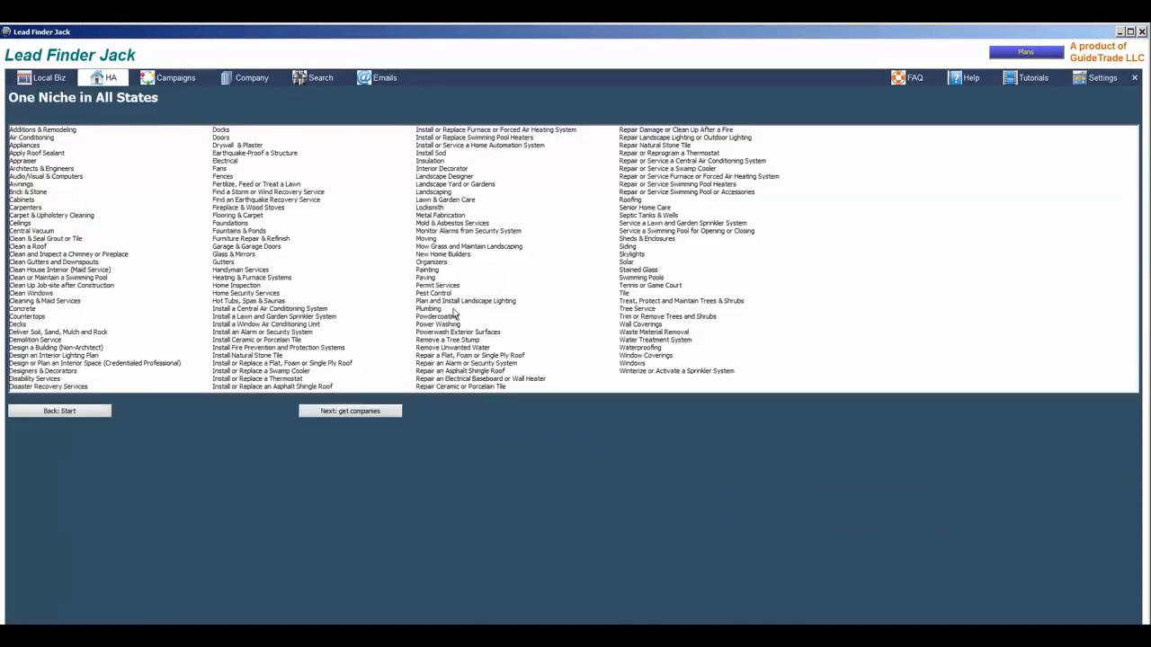
click(630, 262)
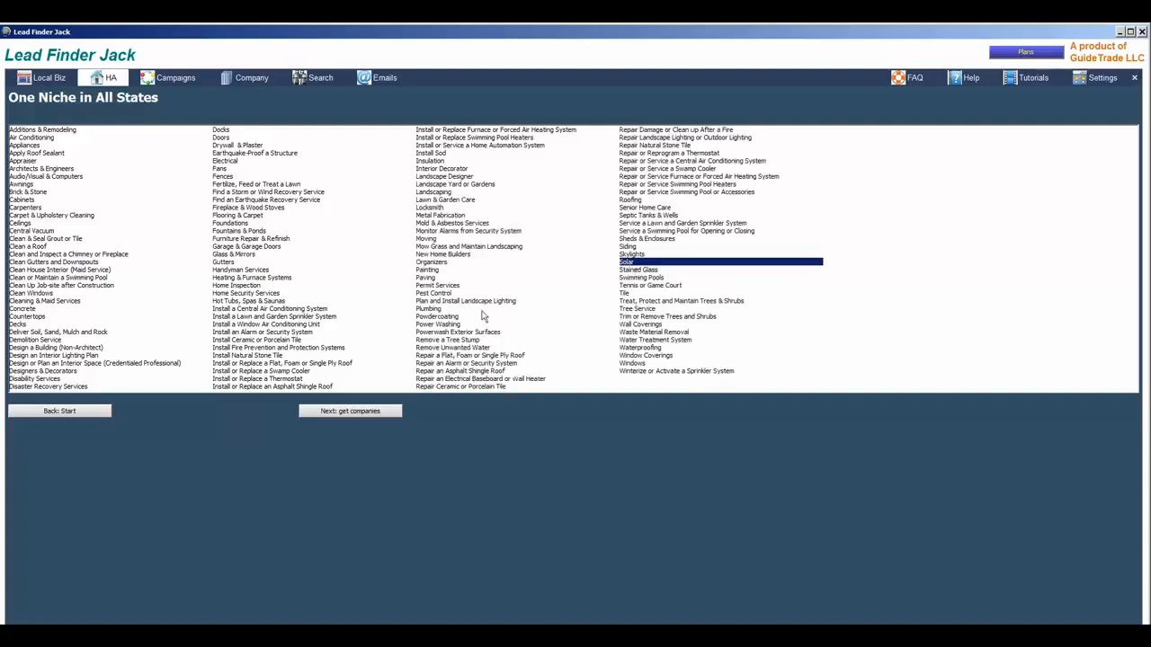
click(350, 412)
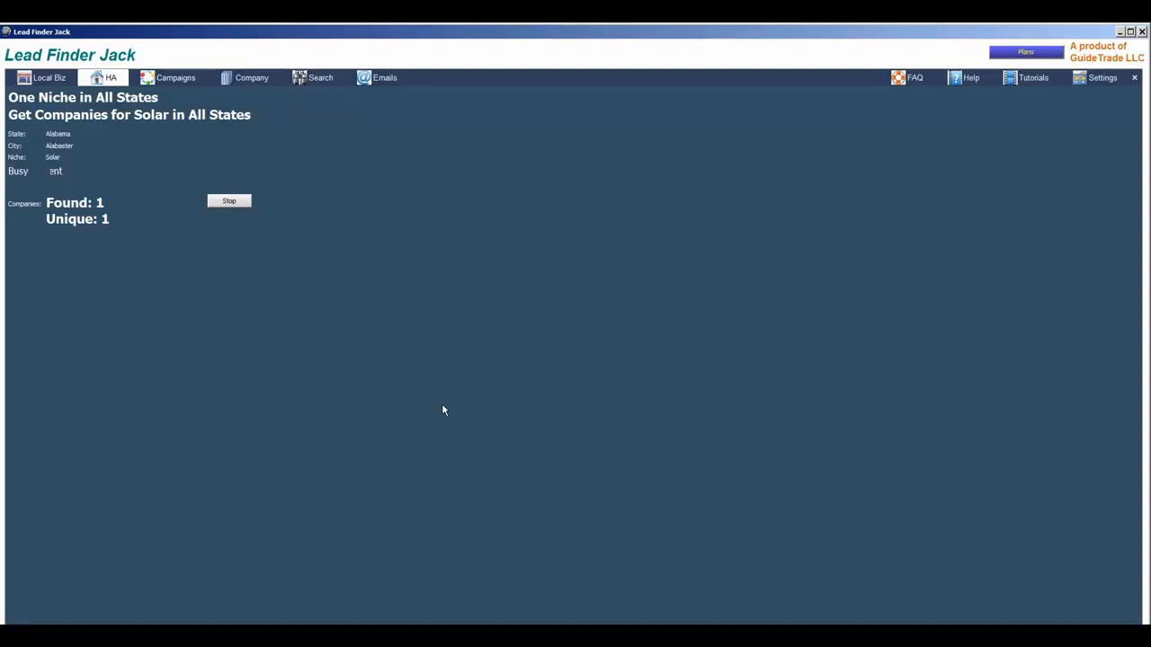
click(239, 204)
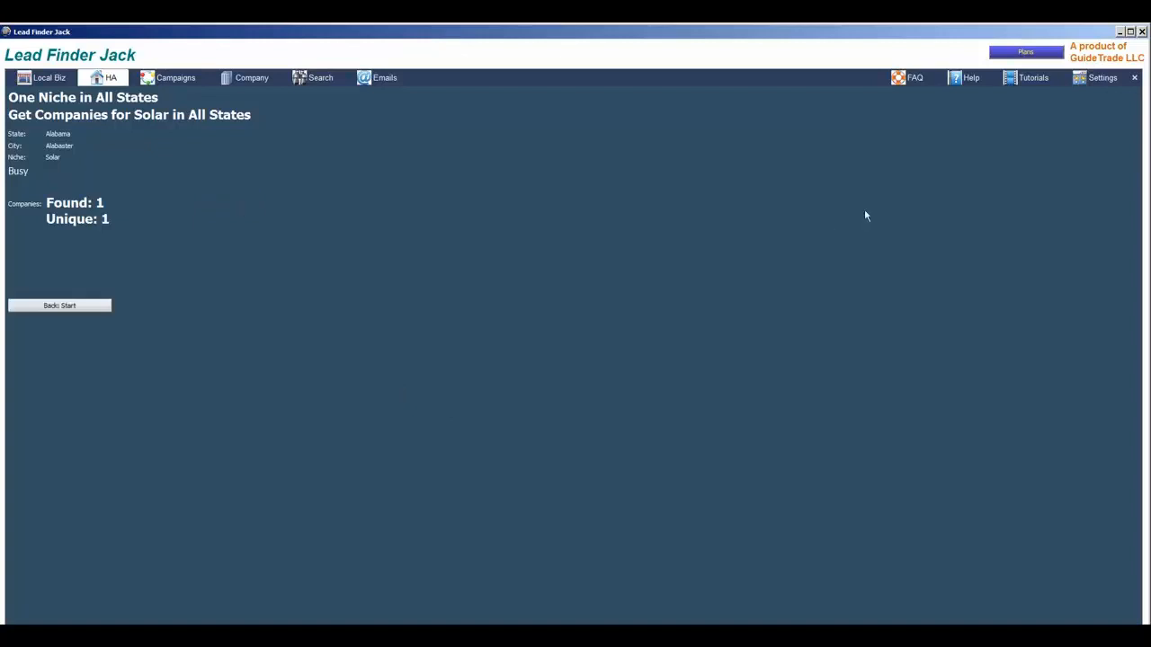
click(356, 623)
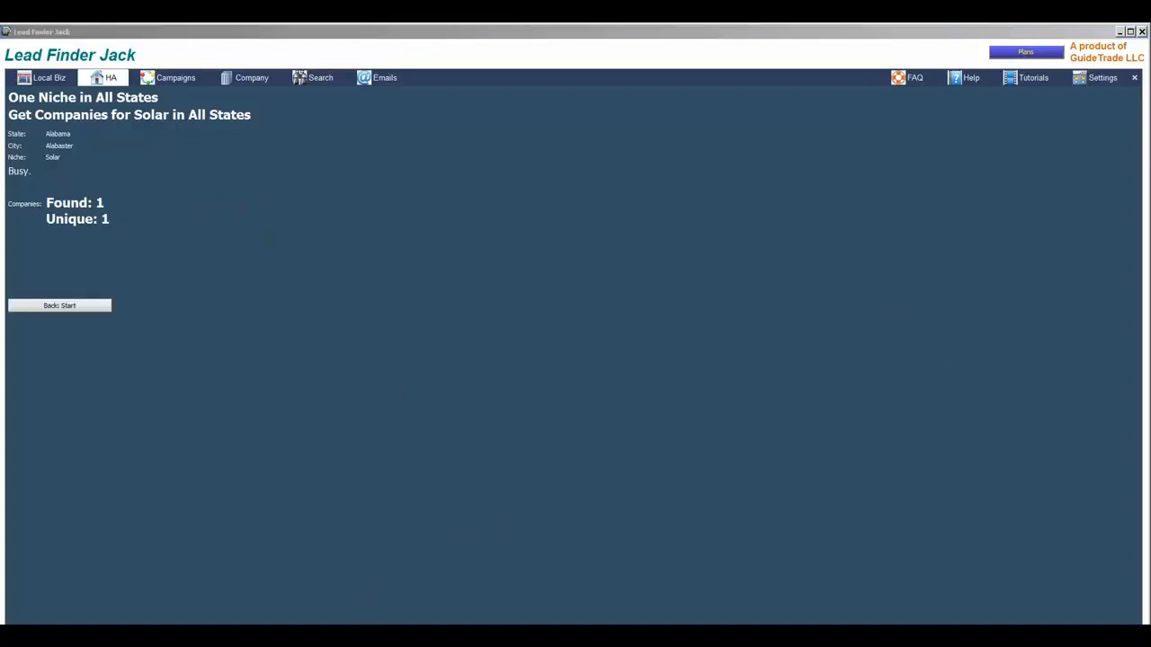
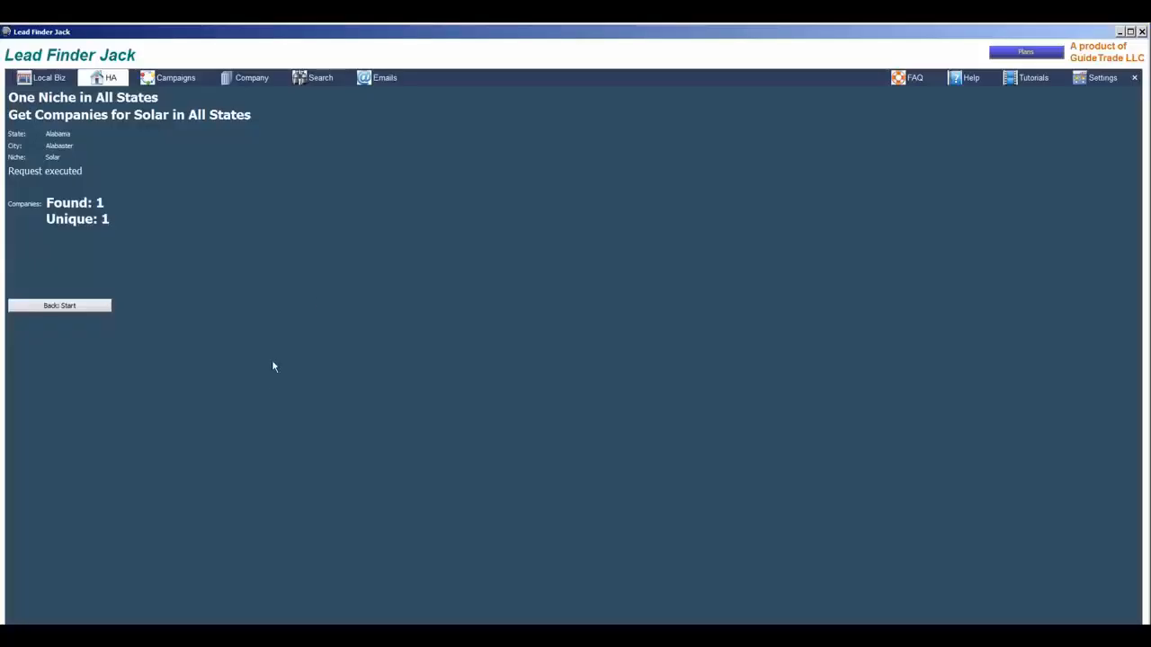
In the re-search options, set details re-searching to stop when a url has been found and clear the phone number and email conditions
click(318, 85)
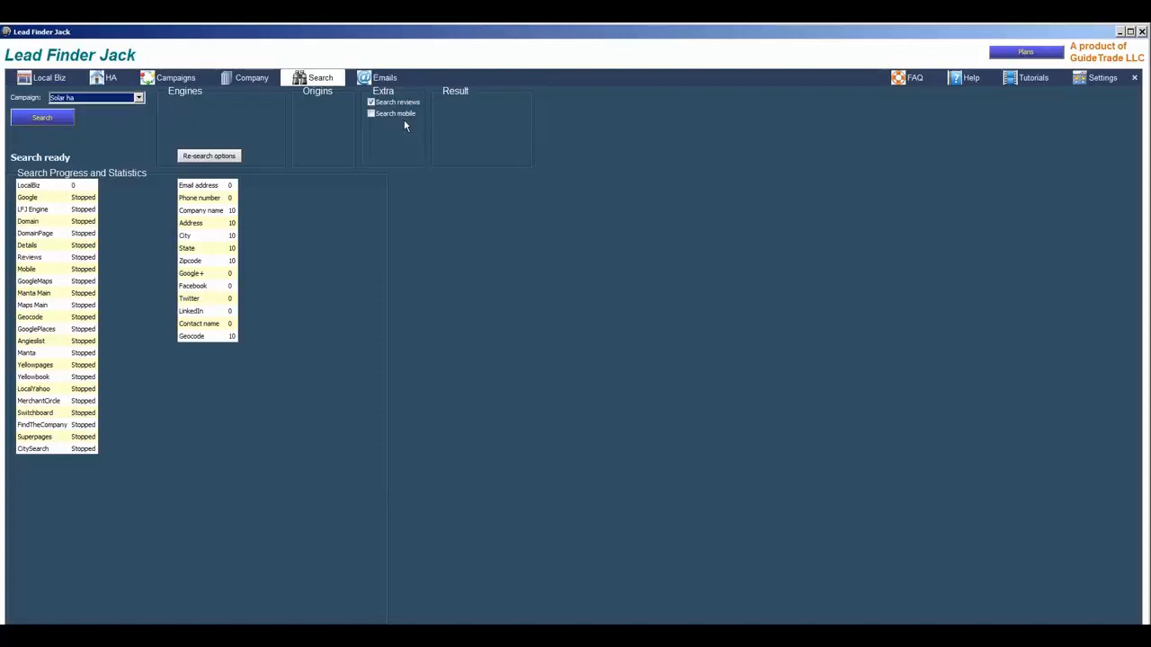
click(211, 156)
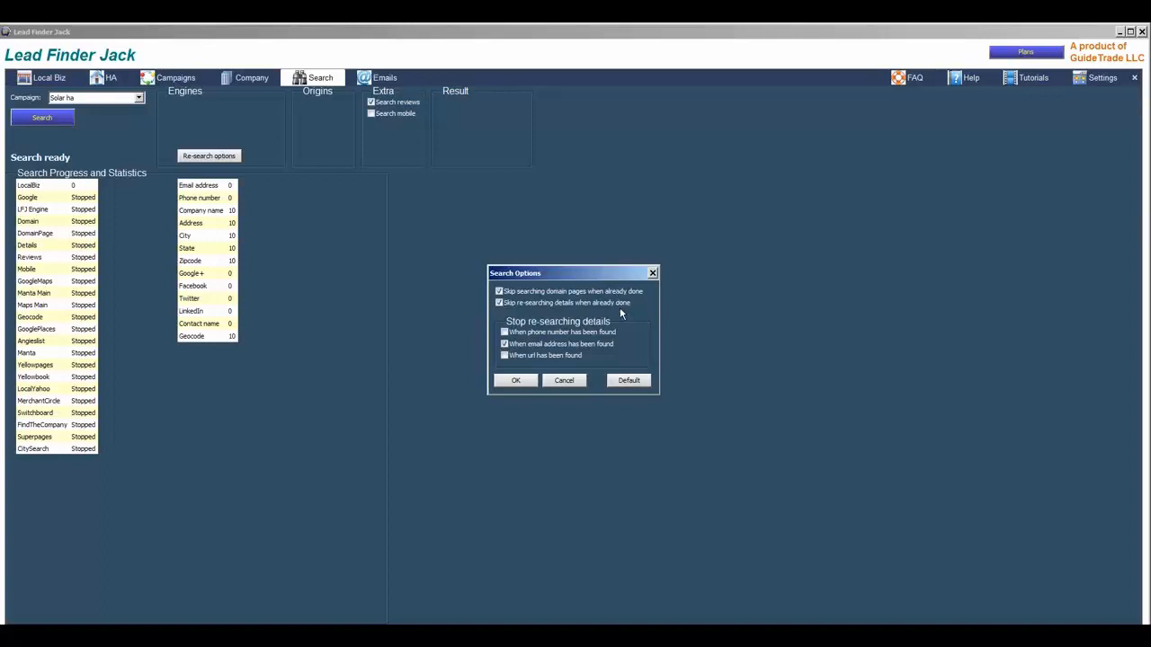
click(499, 302)
click(505, 359)
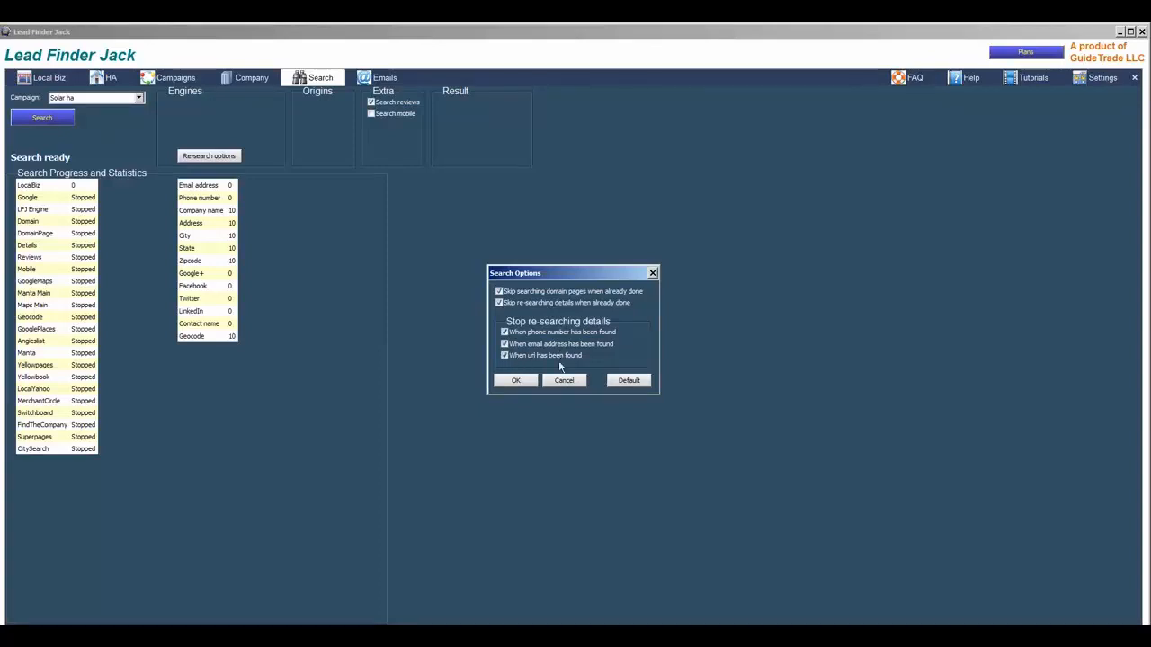
click(504, 332)
click(505, 343)
click(515, 380)
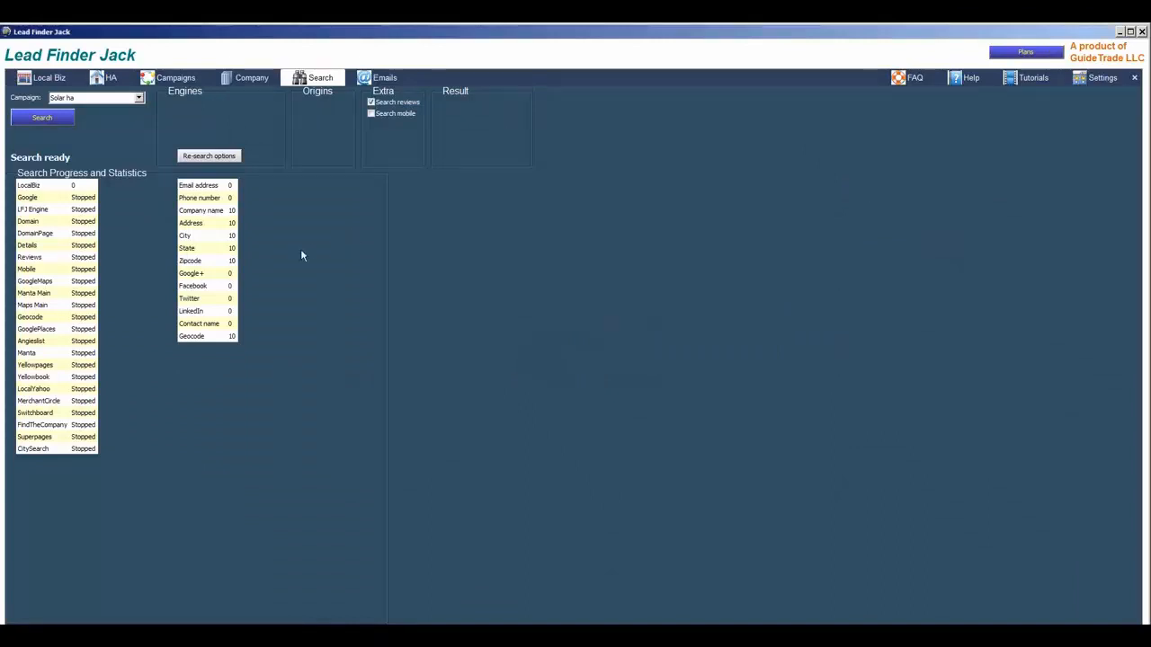
Select the Serp campaign and enter domain1.com and domain2.com as manual domains to research, cancelling the entry
click(118, 101)
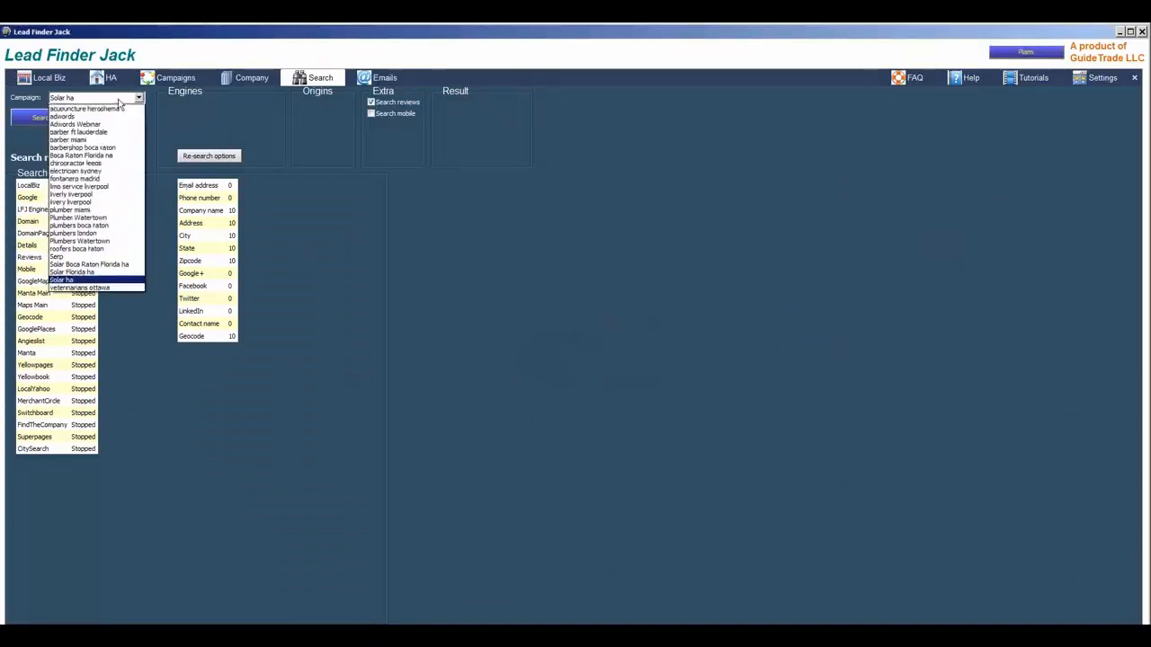
click(72, 257)
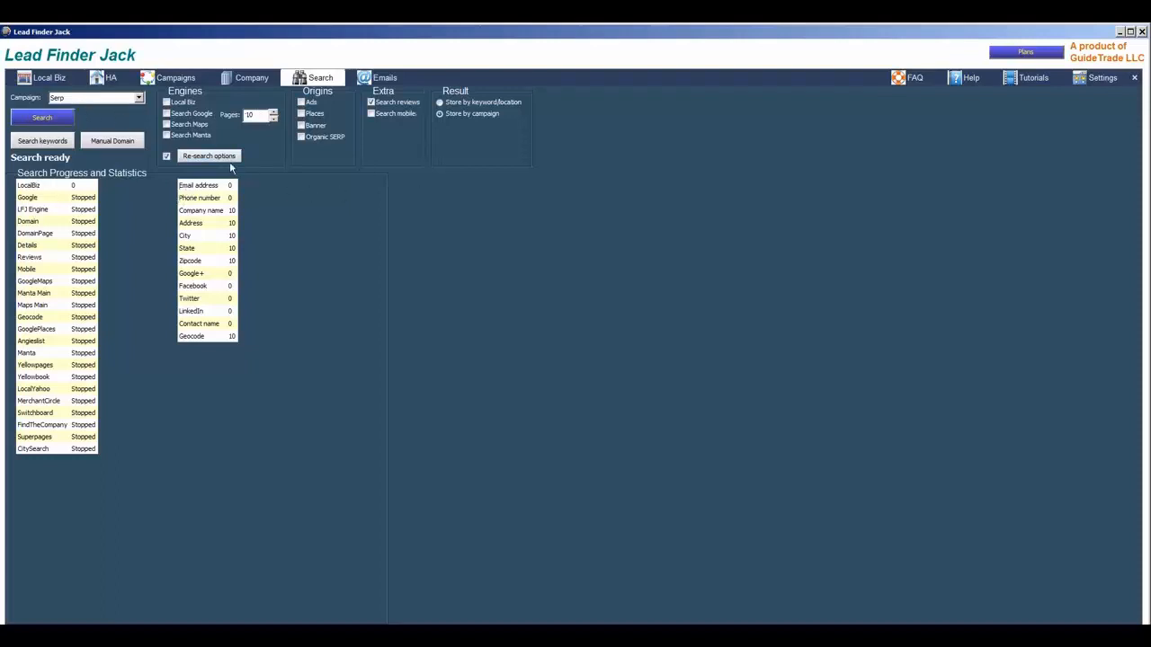
click(106, 144)
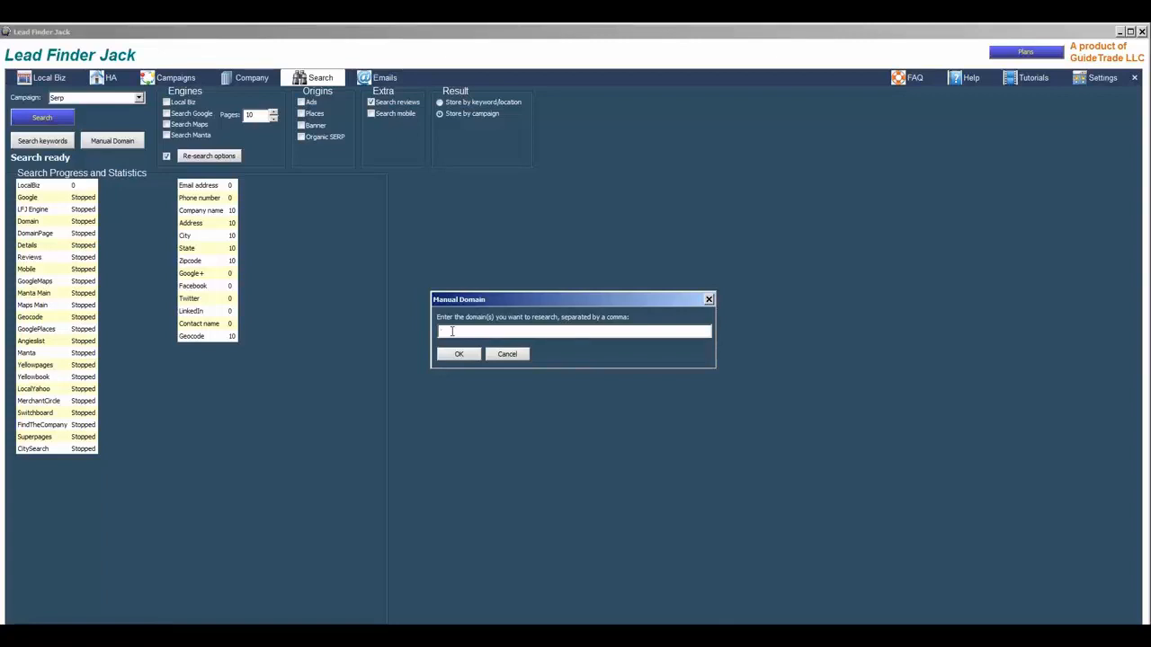
text(domain)
text(1.com)
text(,doamin)
key(BackSpace)
key(BackSpace)
key(BackSpace)
key(BackSpace)
text(main2)
text(.comn)
text(,)
click(523, 353)
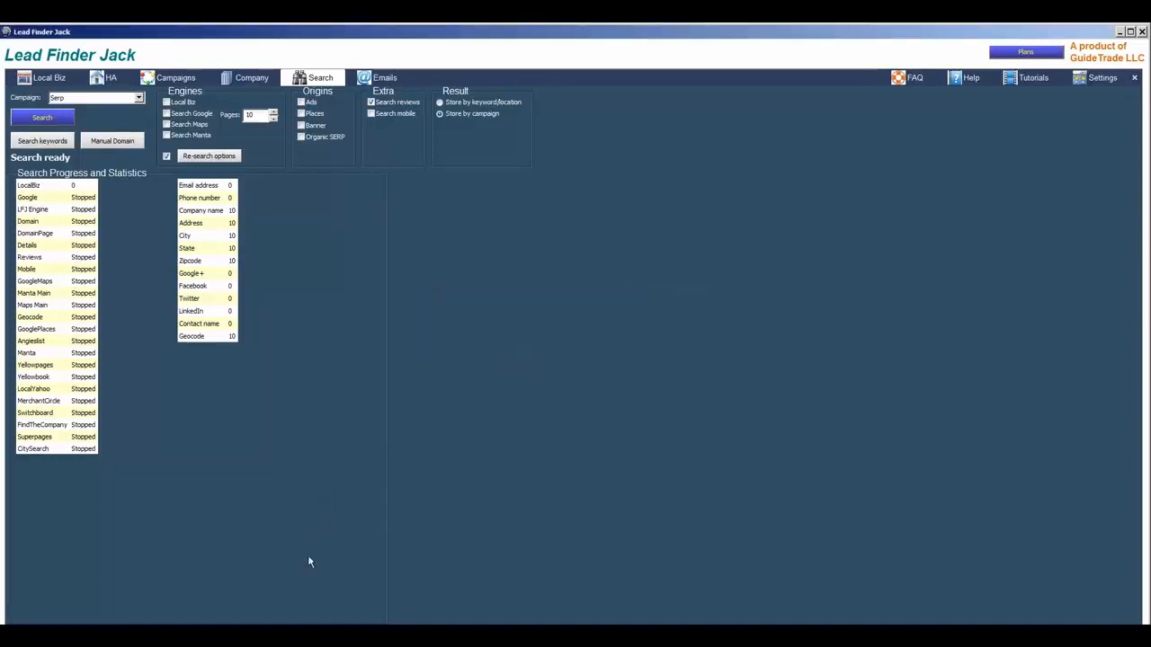
Switch to the Sales Dynamite Jack presentation in PowerPoint and start its slide show
click(356, 629)
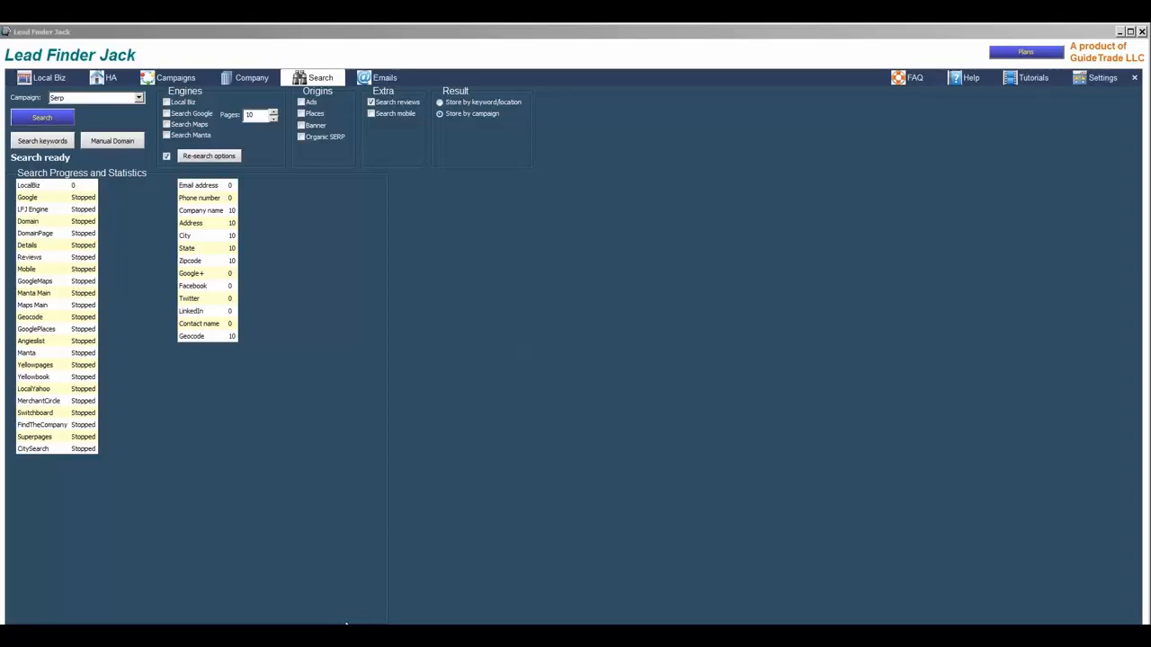
click(346, 627)
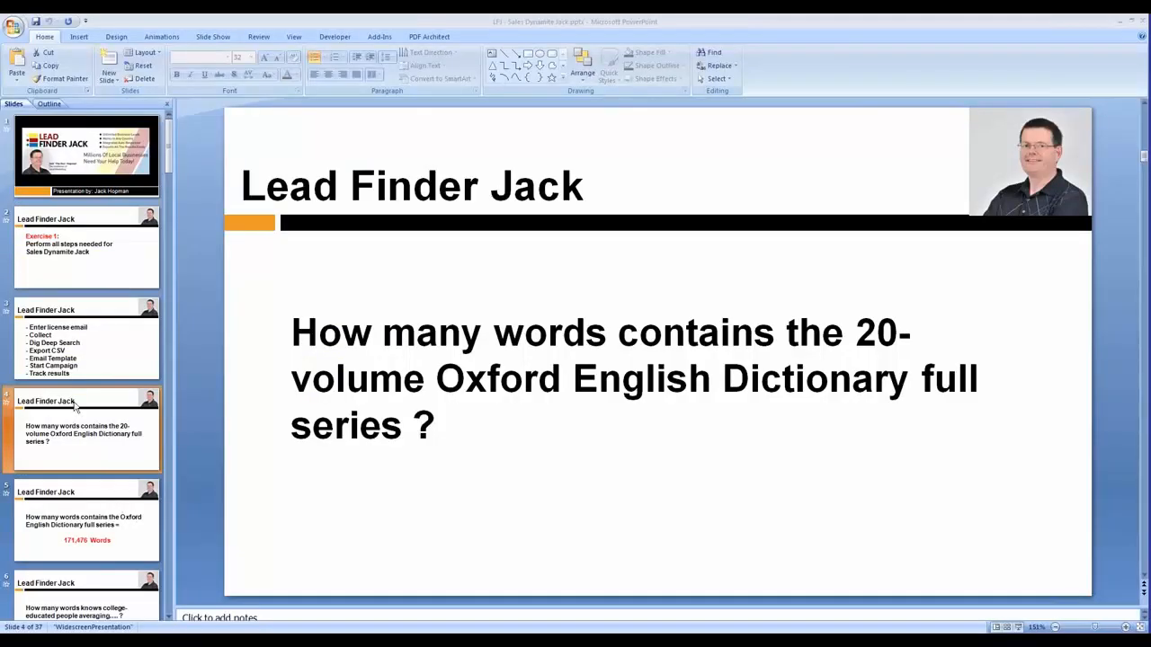
click(1019, 627)
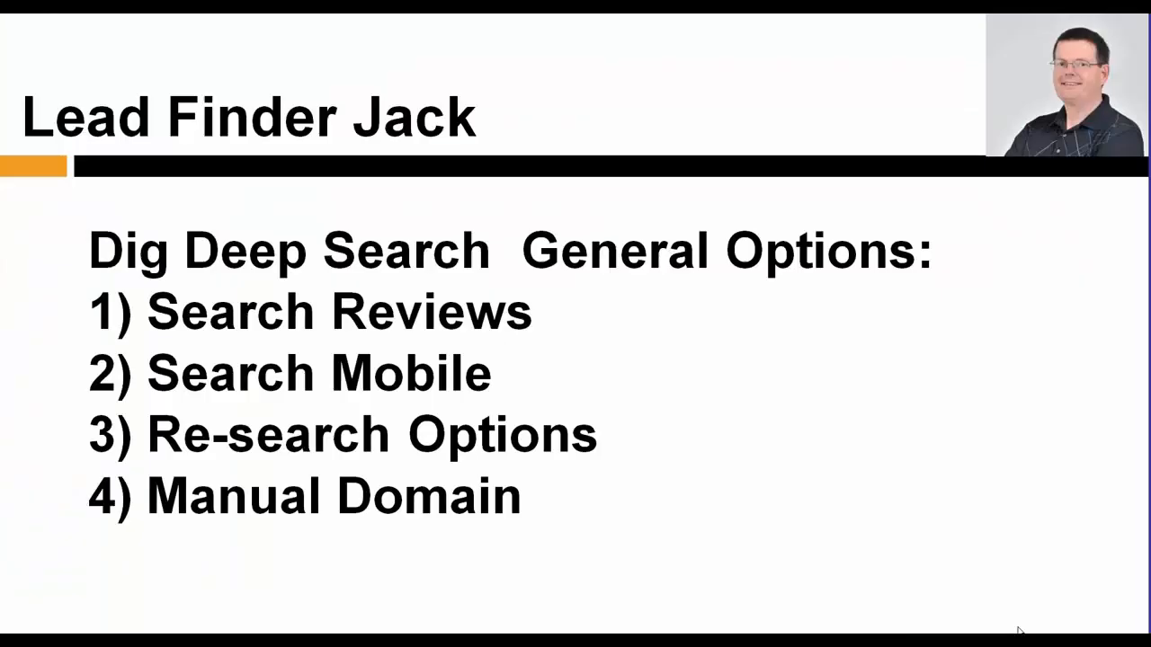
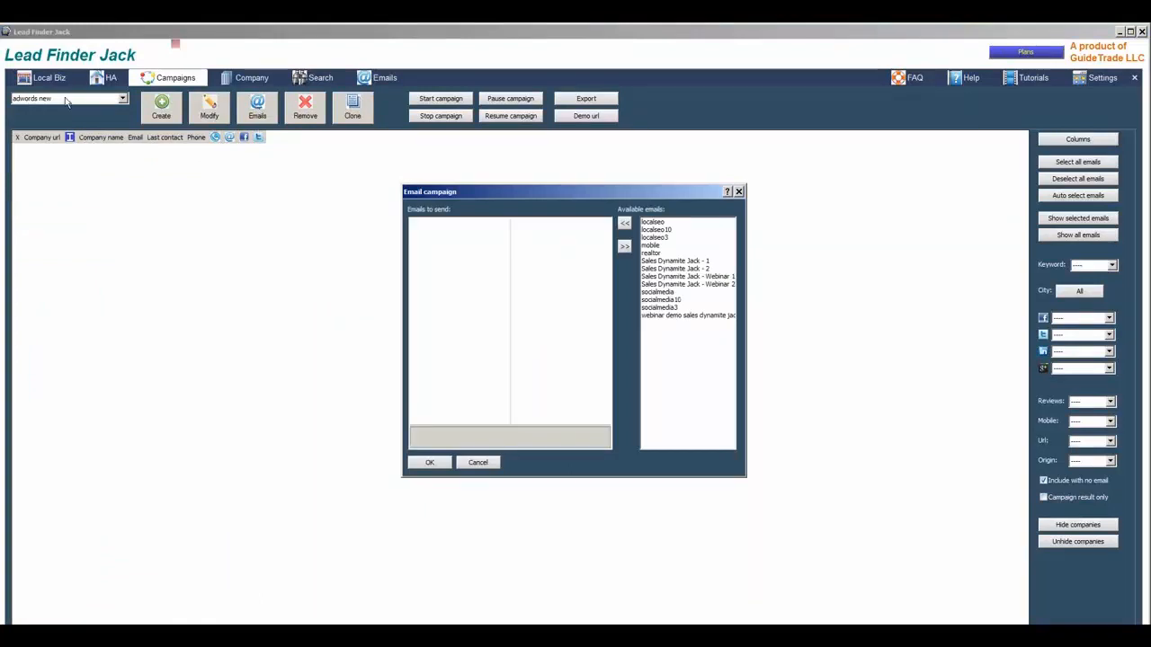
Add the localseo and localseo3 emails to the adwords new email campaign and accept the sequence
click(654, 223)
click(626, 224)
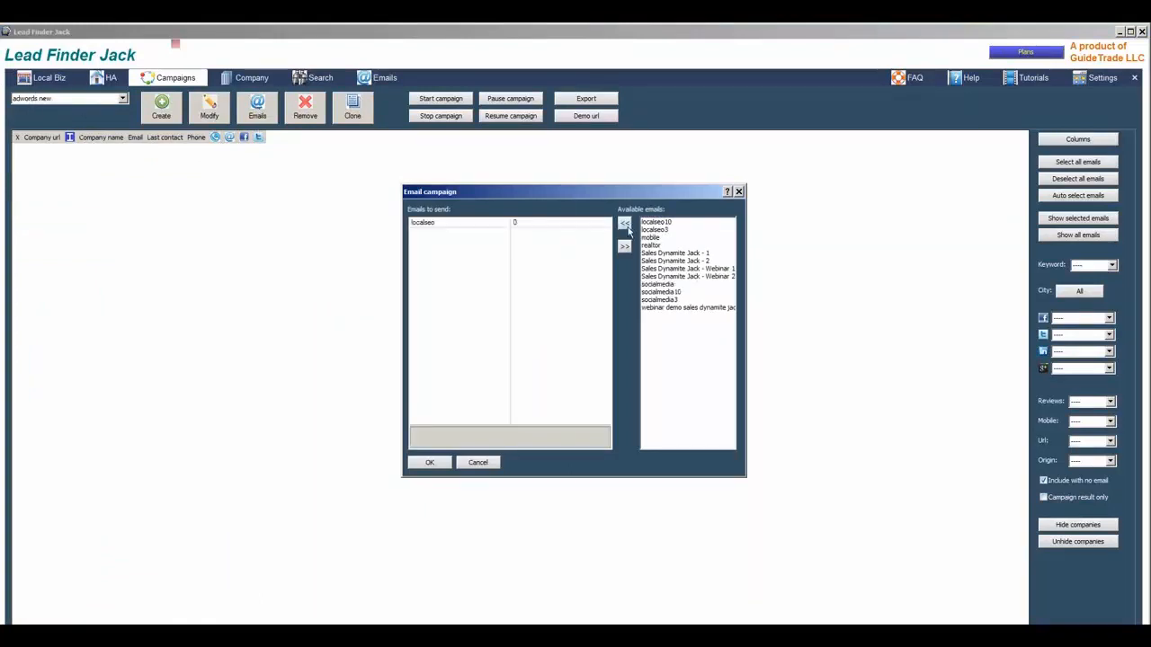
click(662, 230)
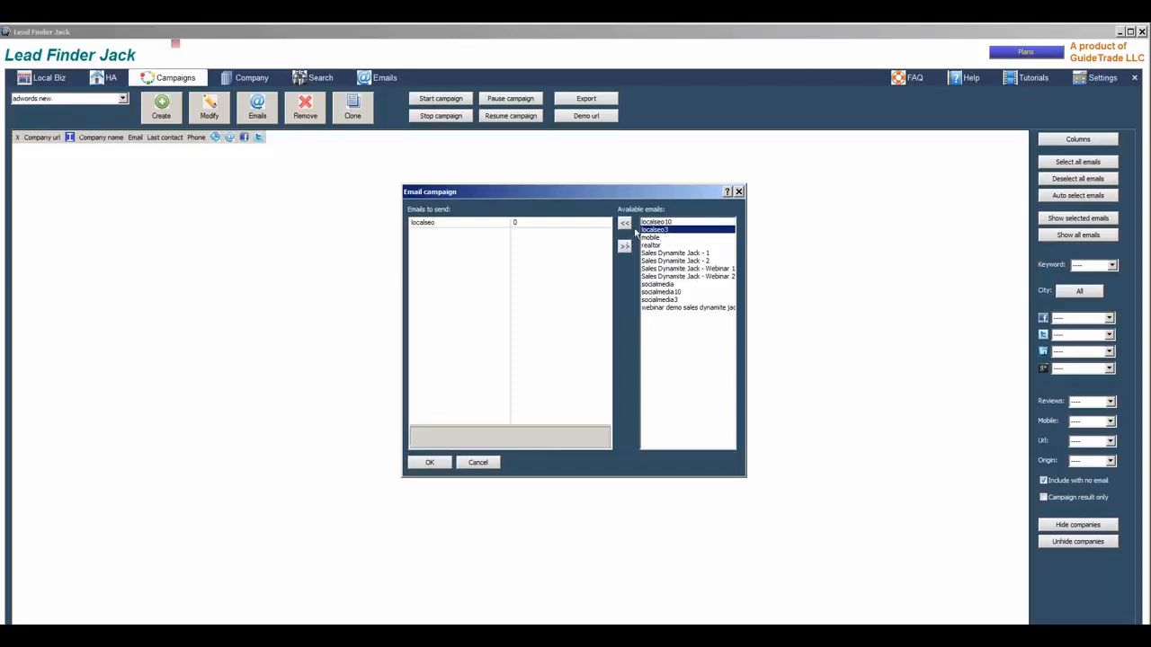
click(625, 223)
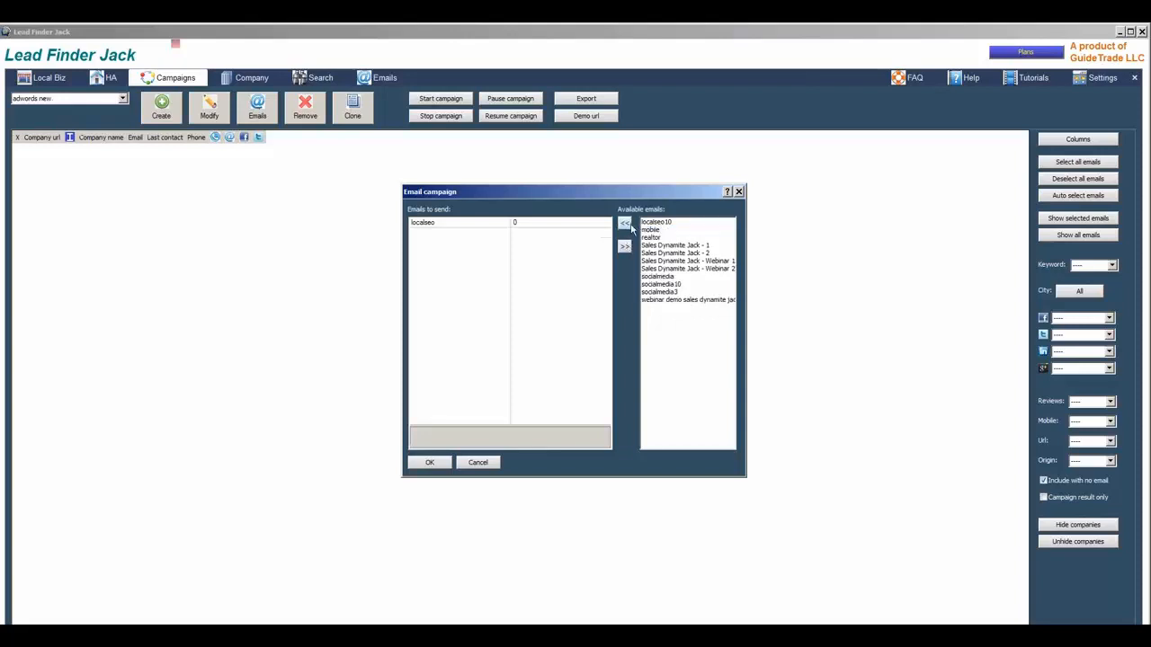
click(429, 463)
Open the Plumber Watertown campaign and view its keyword and location settings without changing them
click(18, 99)
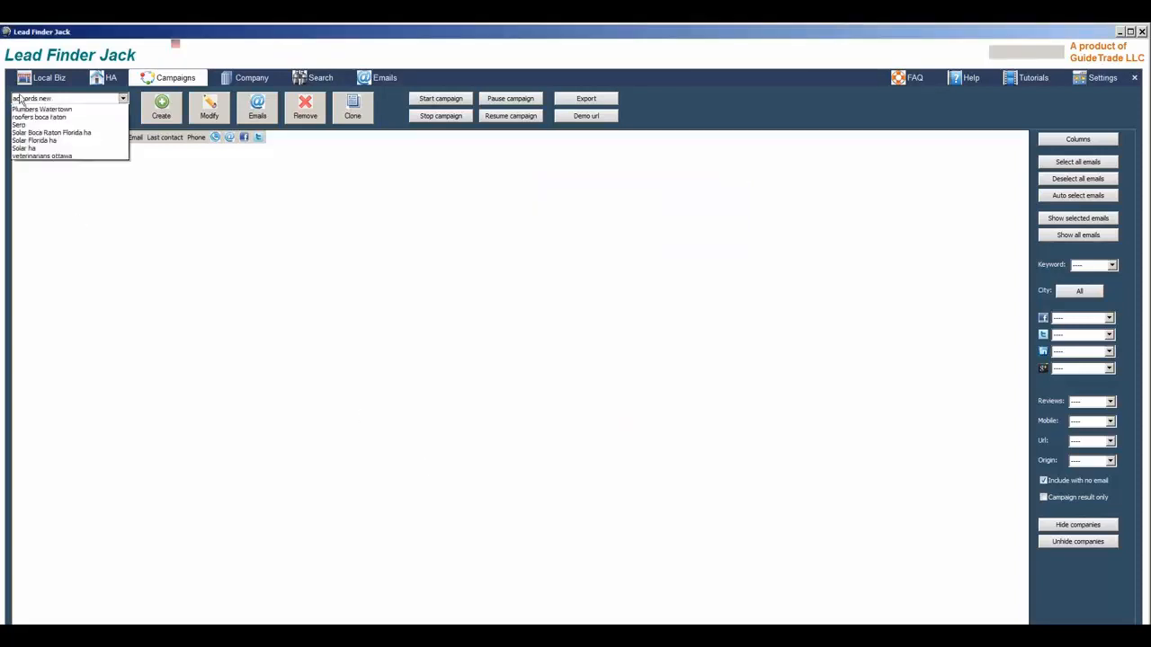
click(33, 221)
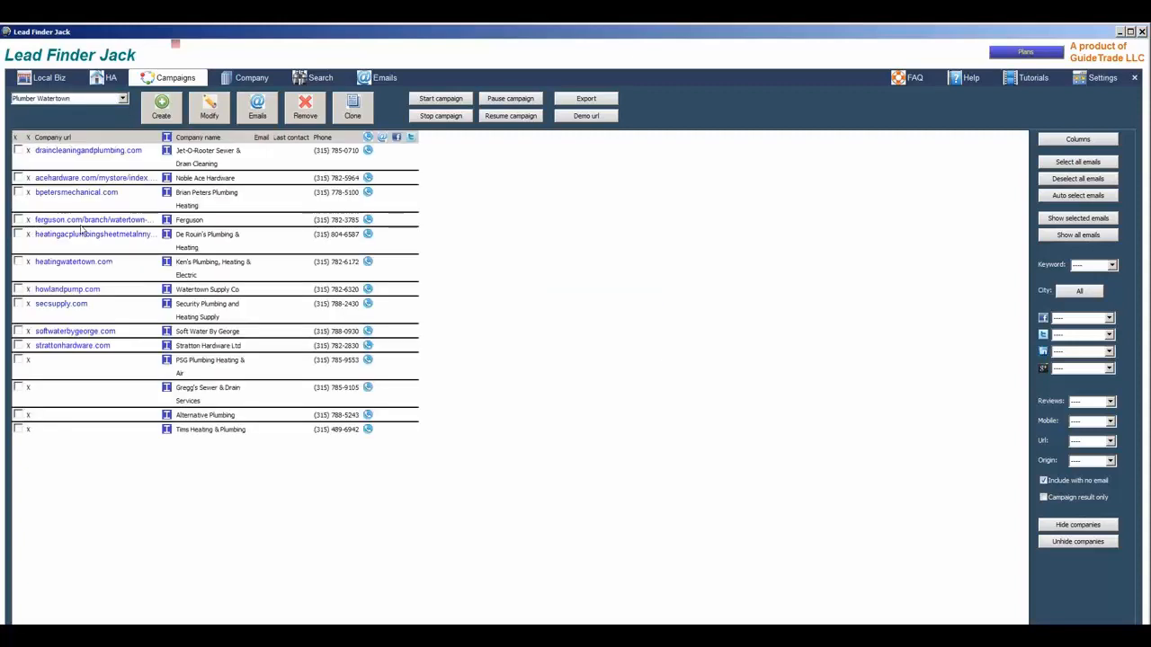
click(223, 114)
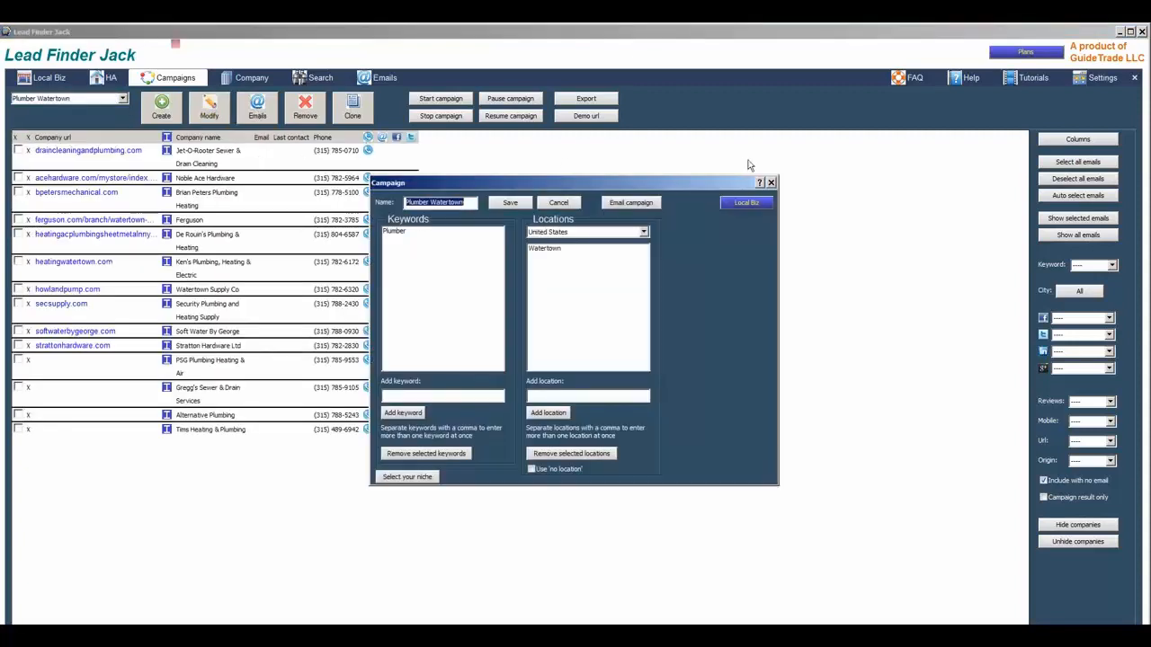
click(771, 182)
Add the socialmedia10 and socialmedia emails to the Plumber Watertown email campaign and accept the sequence
click(258, 108)
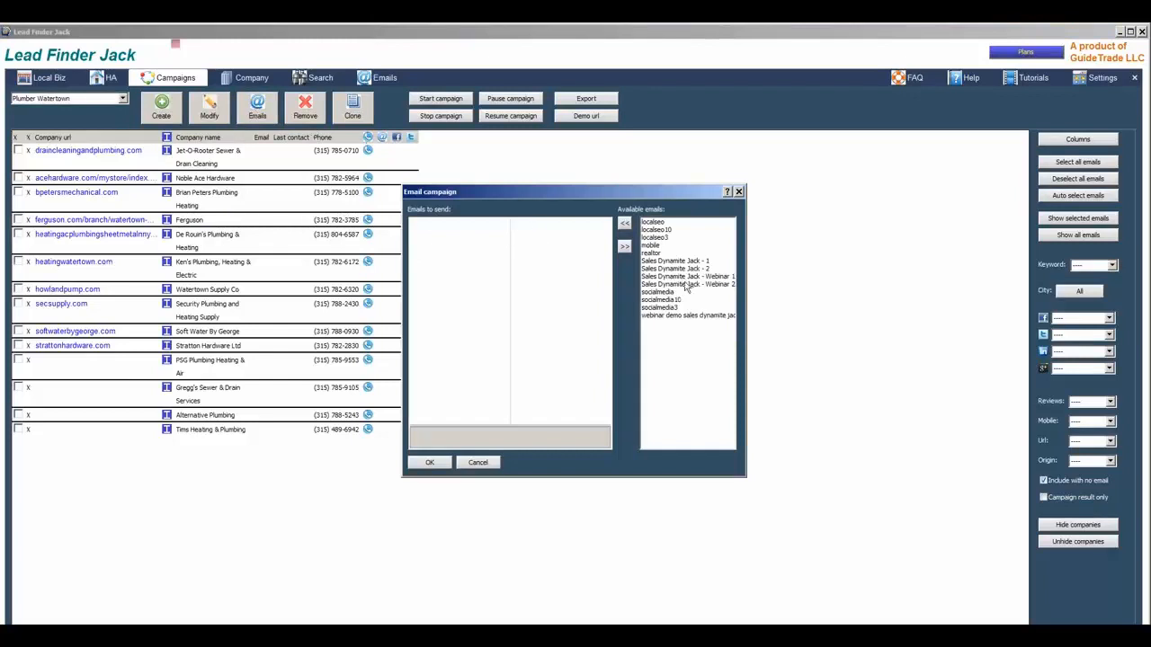
click(666, 299)
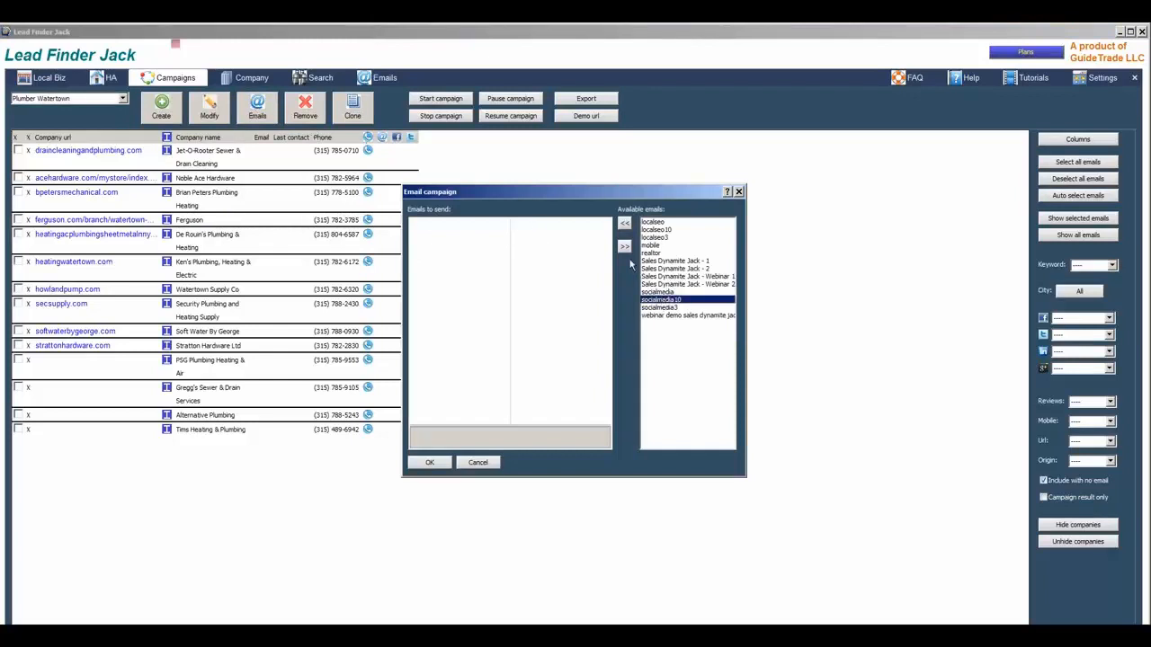
click(624, 223)
click(662, 293)
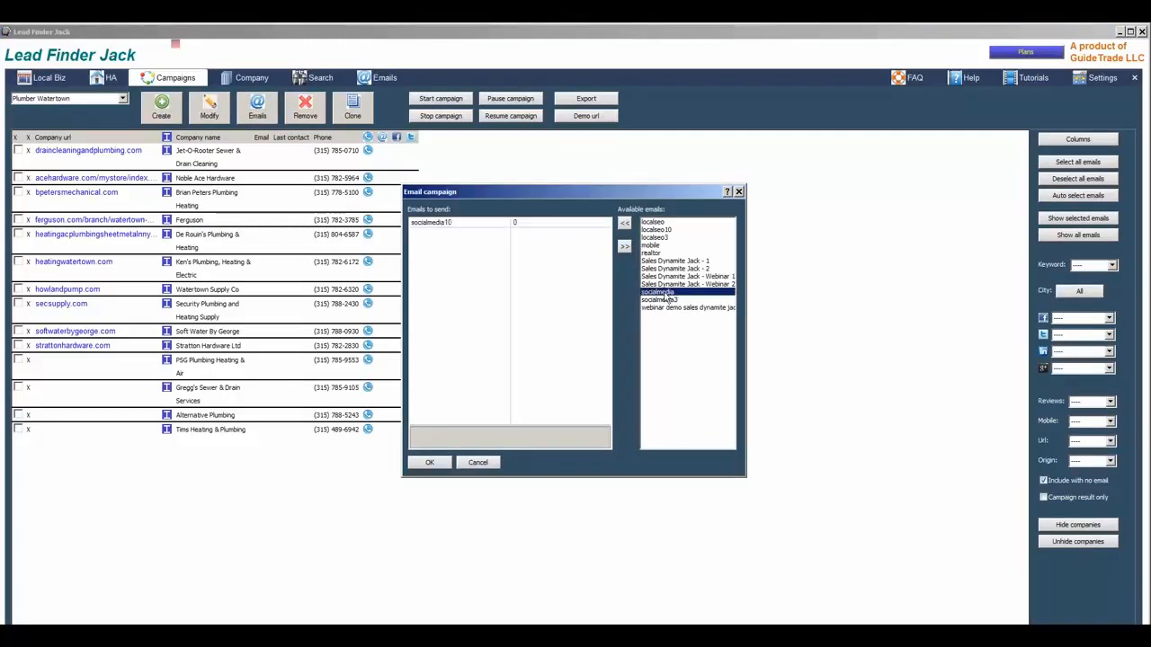
click(624, 223)
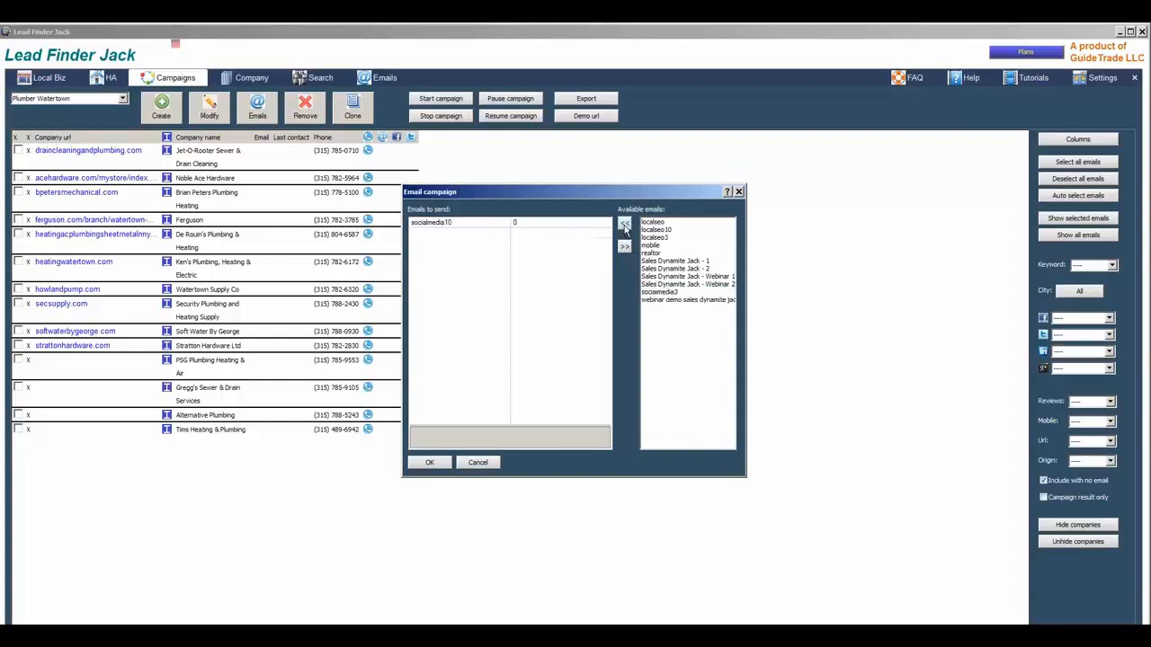
click(430, 463)
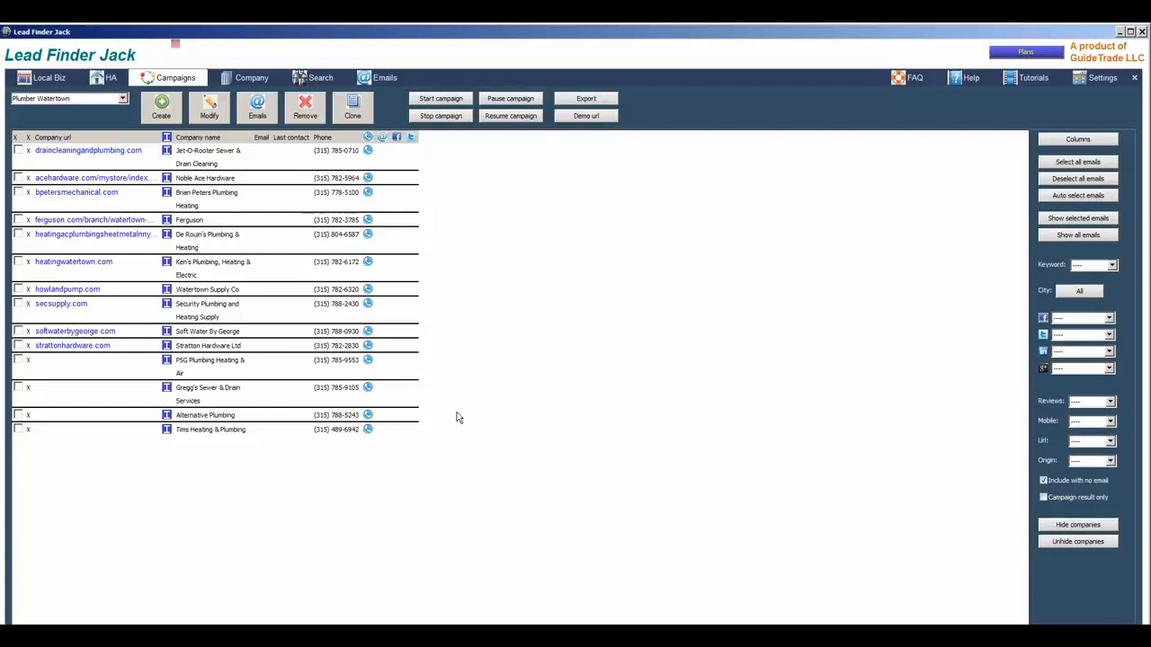
Try both result storage options for the Plumber Watertown search and choose Store by keyword/location
click(313, 81)
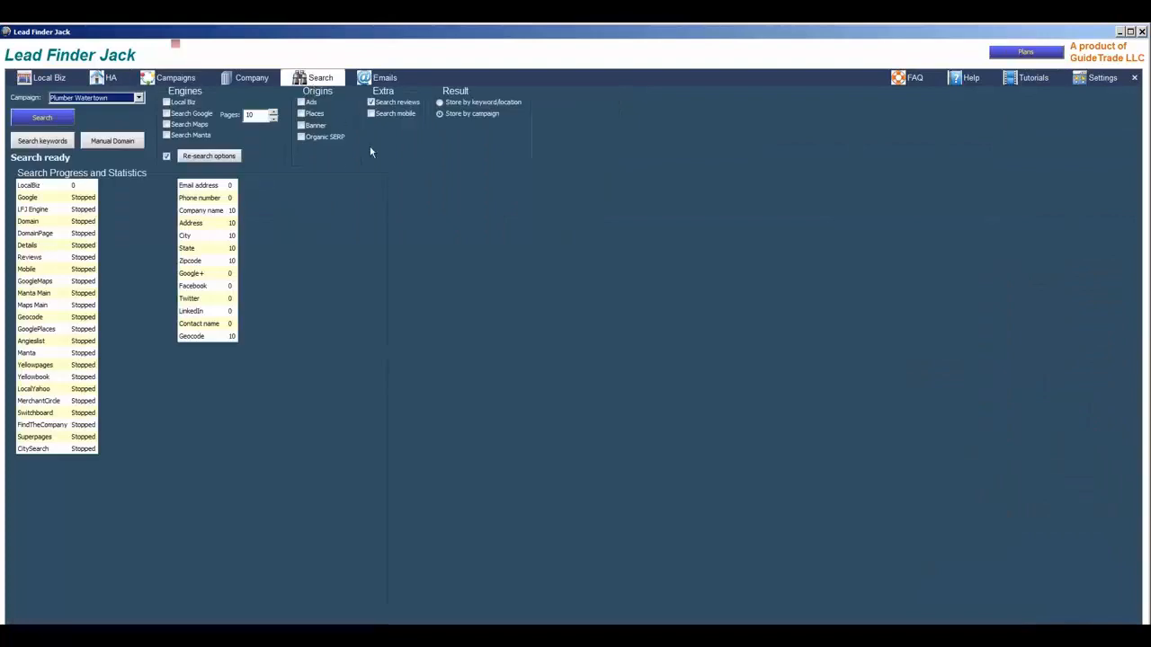
click(440, 104)
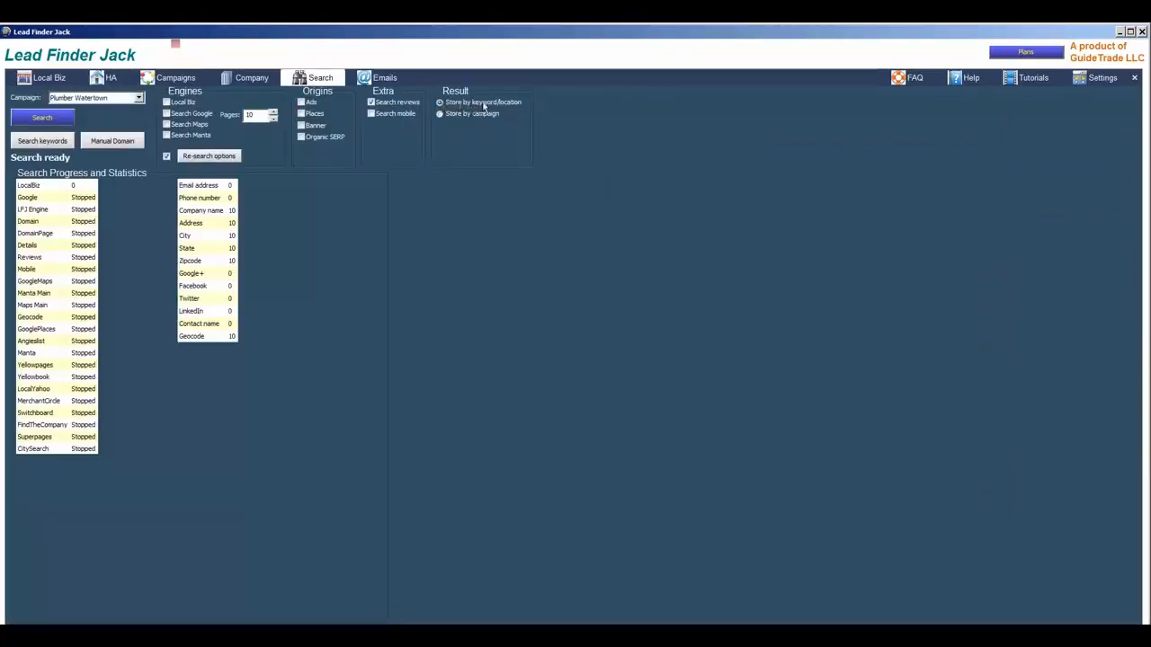
click(439, 115)
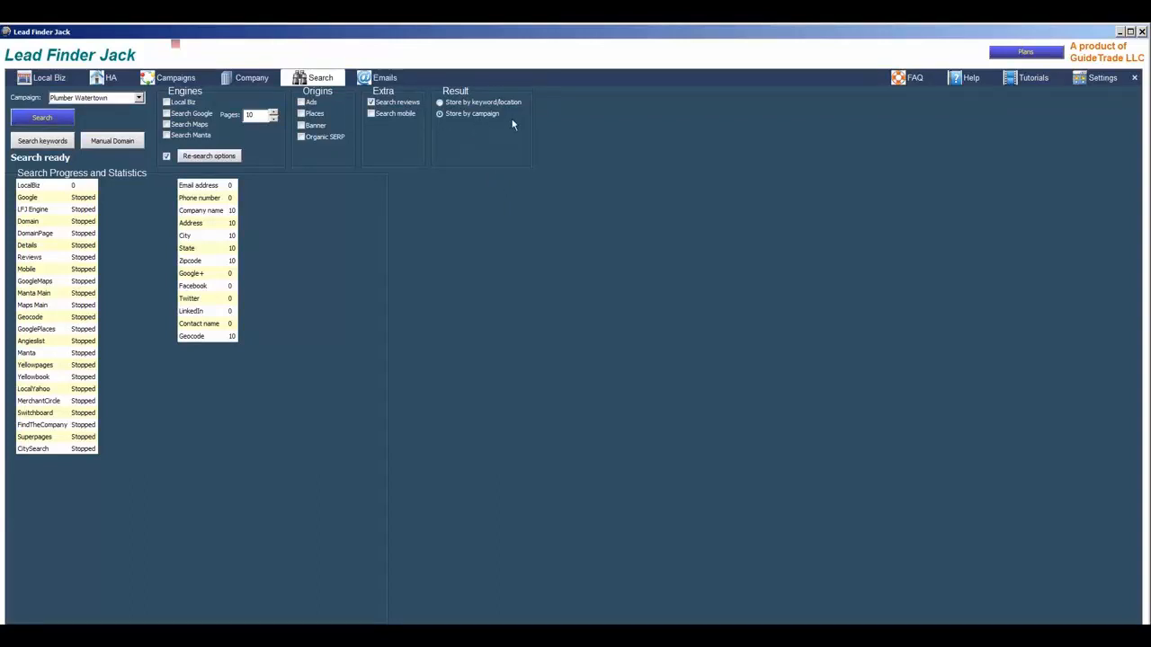
click(440, 102)
click(439, 103)
Add the Sales Dynamite Jack - Webinar 1 and realtor emails to the Plumber Watertown email campaign's sending sequence
click(187, 81)
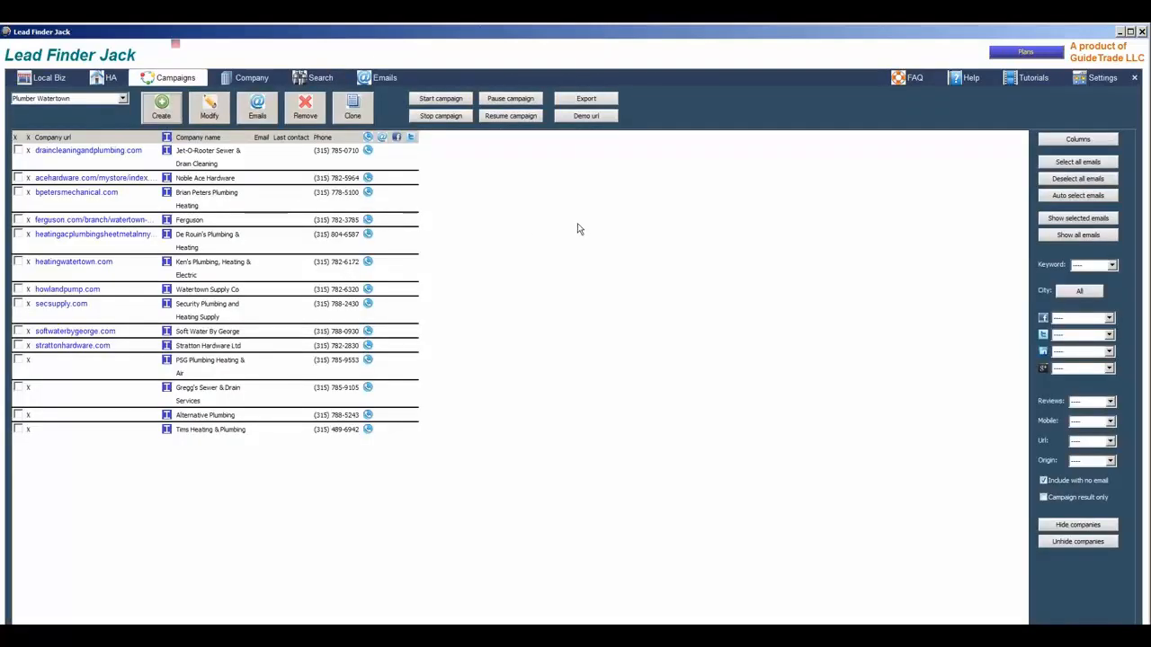
click(261, 117)
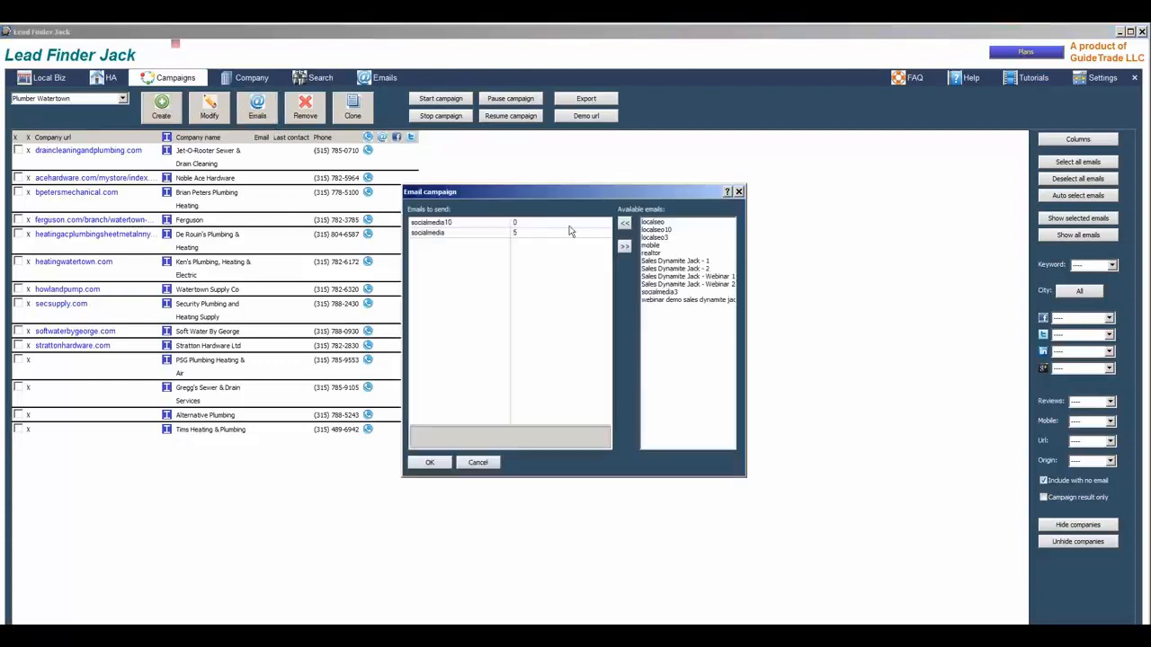
click(663, 277)
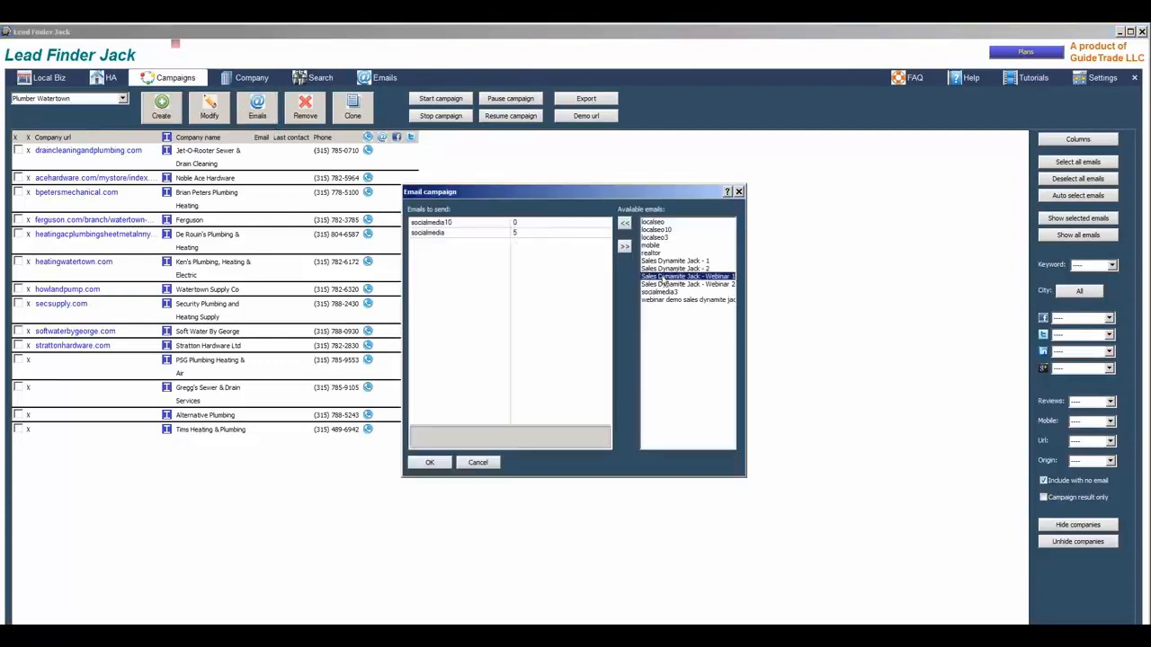
click(624, 245)
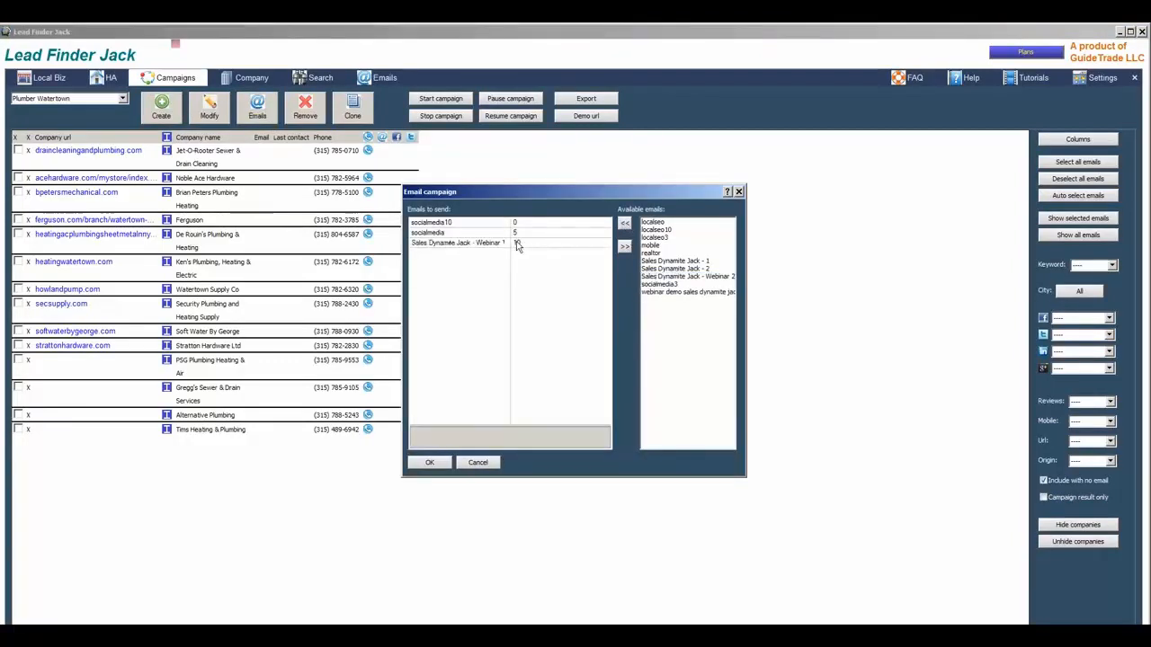
click(517, 243)
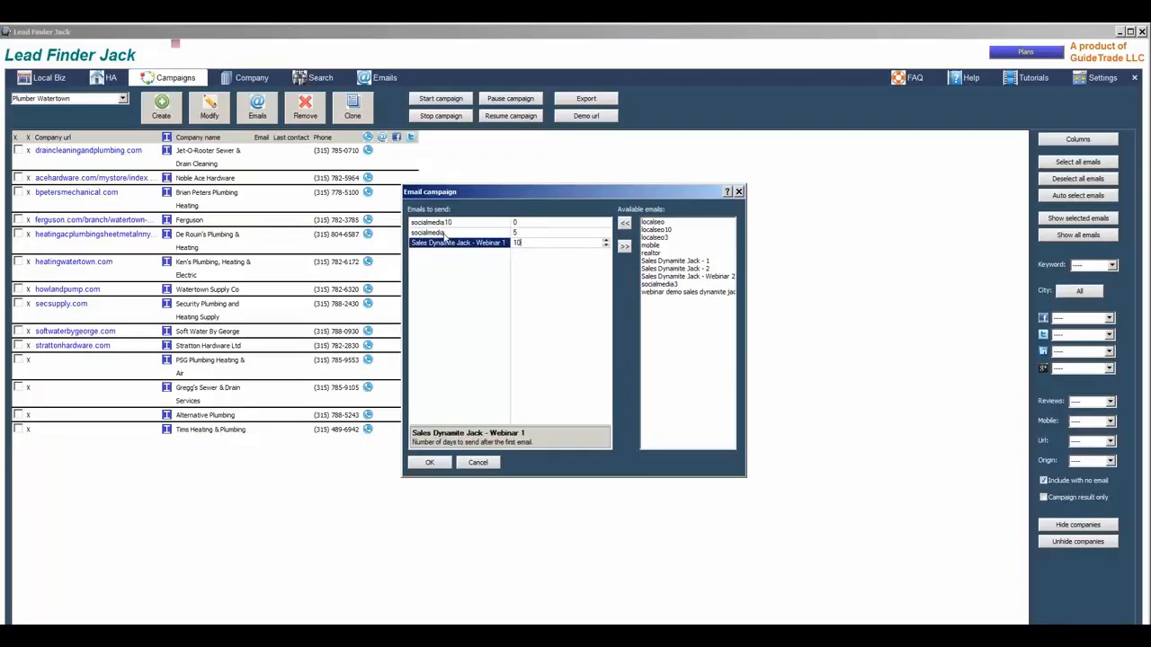
double_click(518, 243)
click(416, 233)
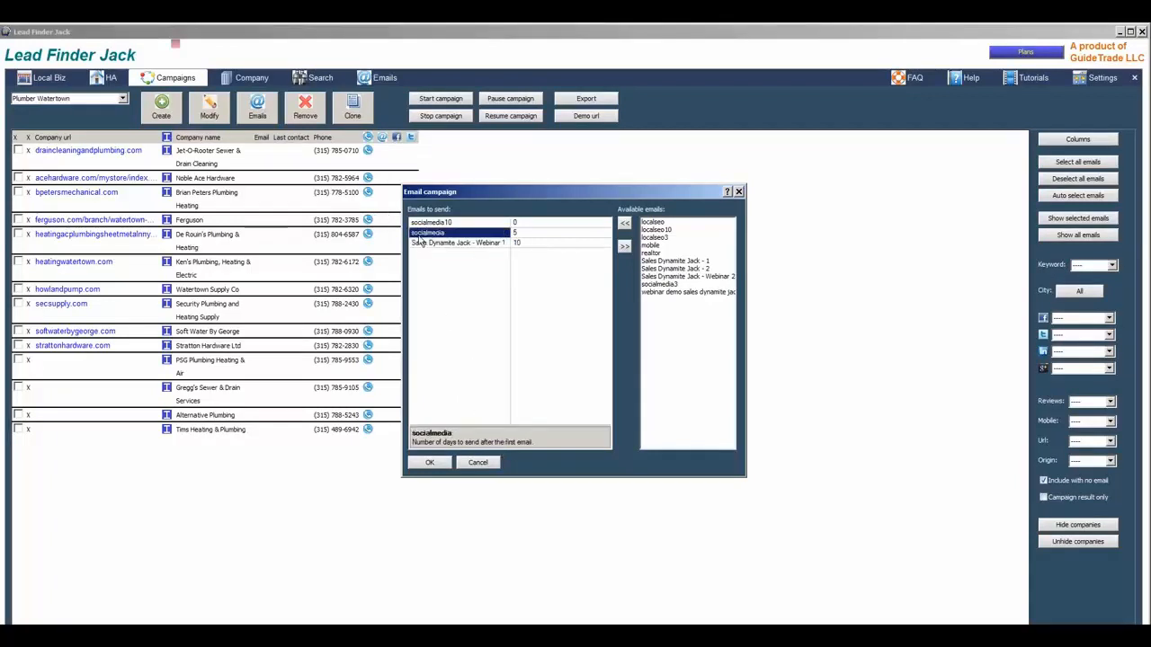
click(451, 245)
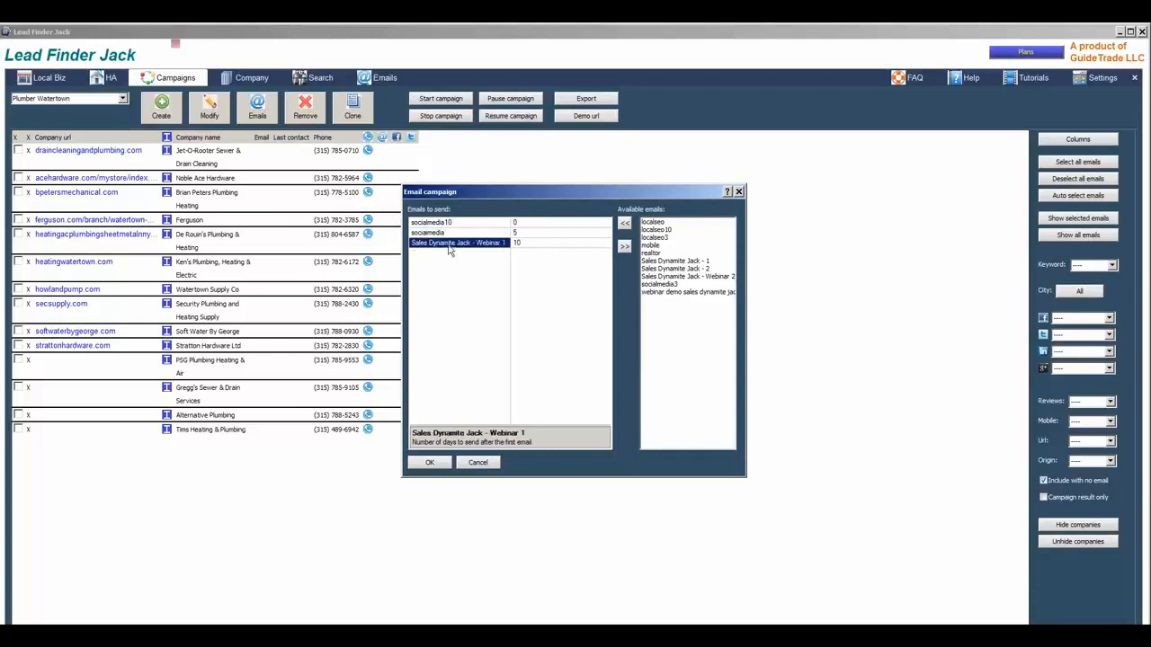
click(653, 254)
click(624, 224)
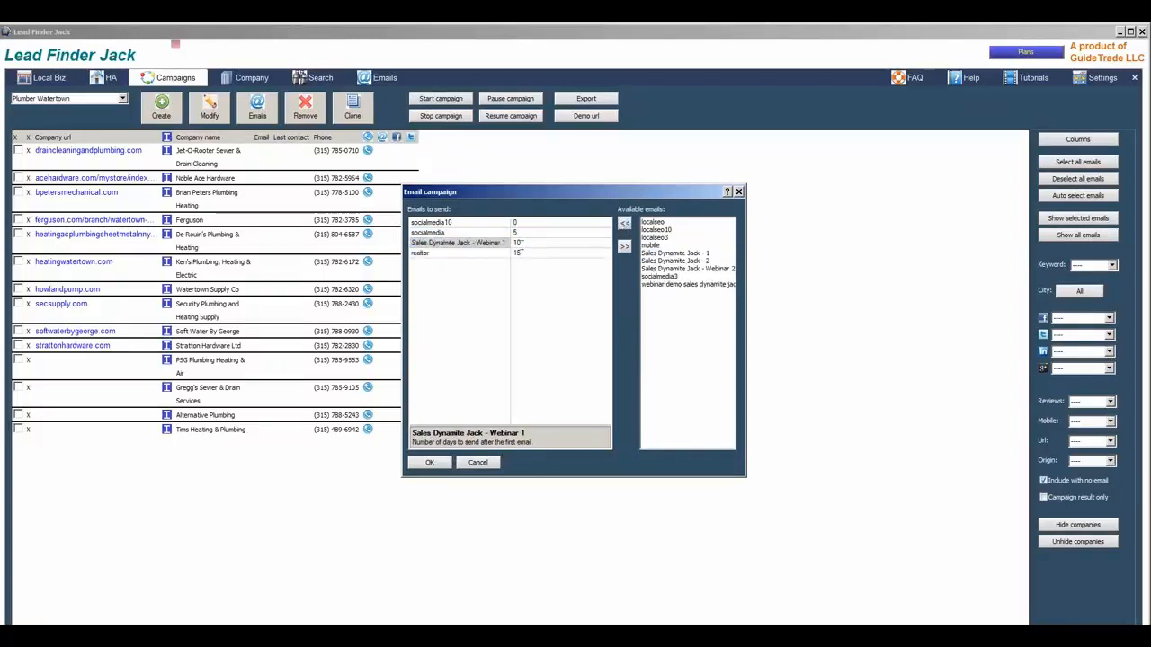
Check the realtor email's number of days to send after the first email, then close the email sequence without accepting it
click(530, 258)
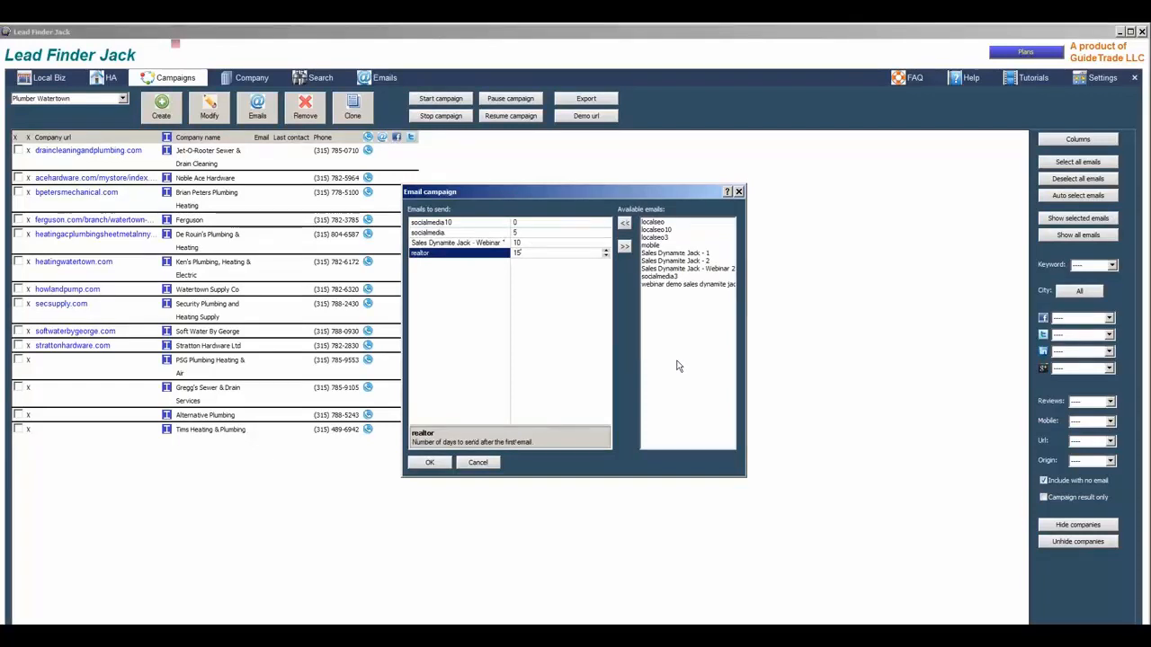
click(738, 192)
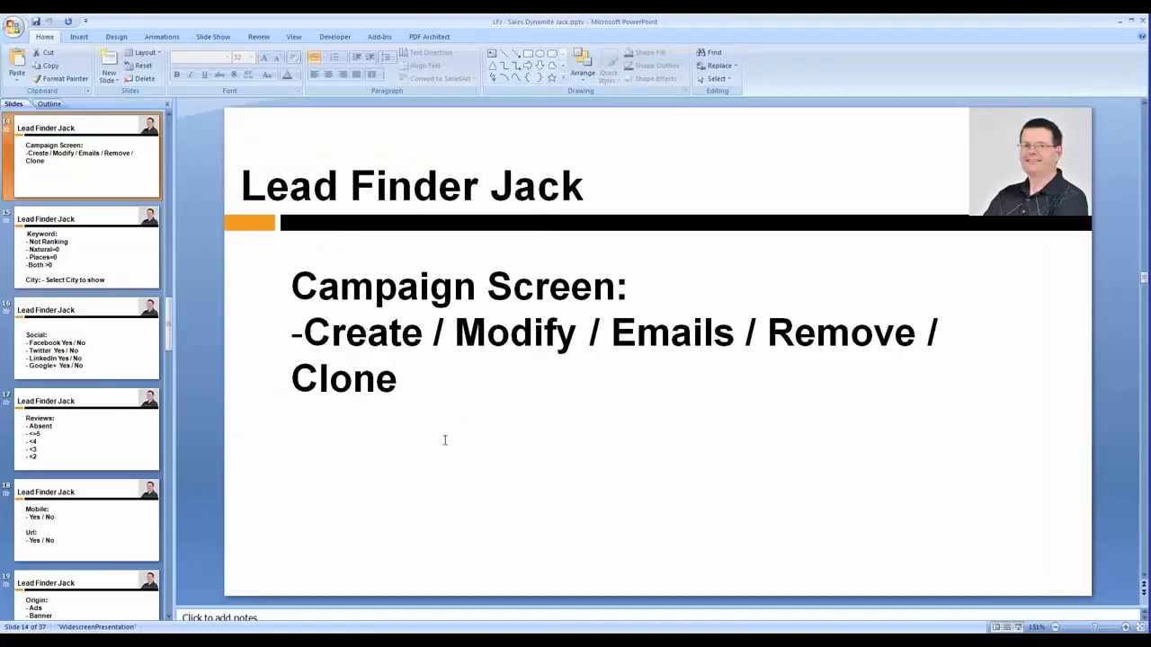
Switch to PowerPoint, start the slide show from the Campaign Screen slide and advance it
click(1020, 628)
click(584, 444)
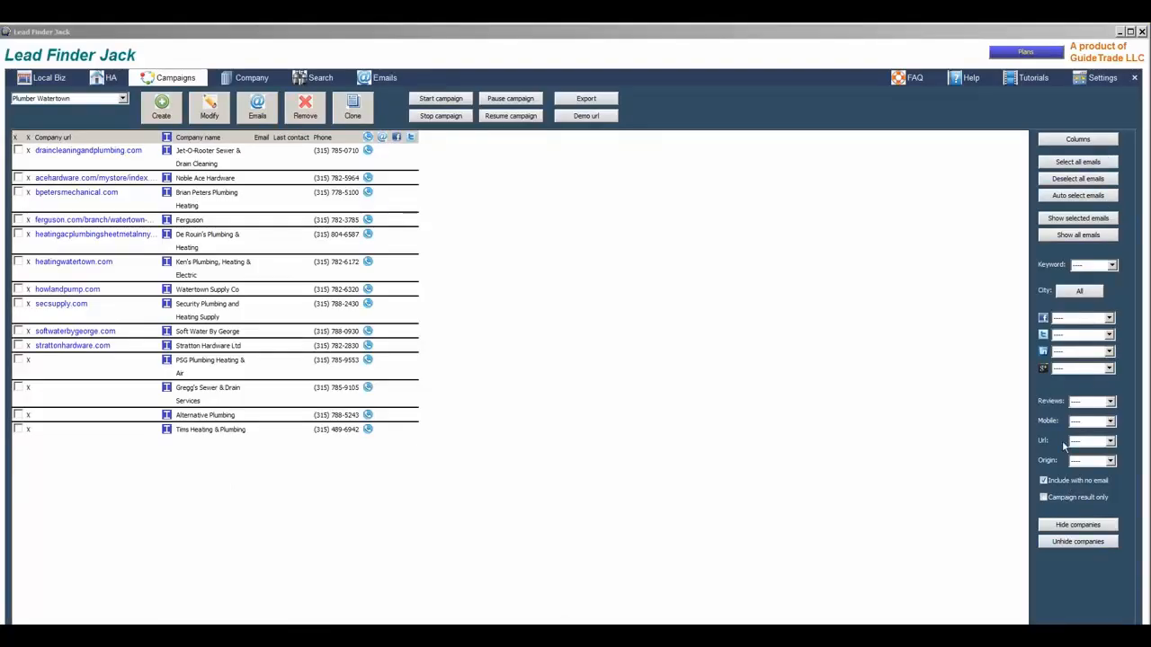
Look at the keyword filter options and switch to the Serp campaign
click(1113, 265)
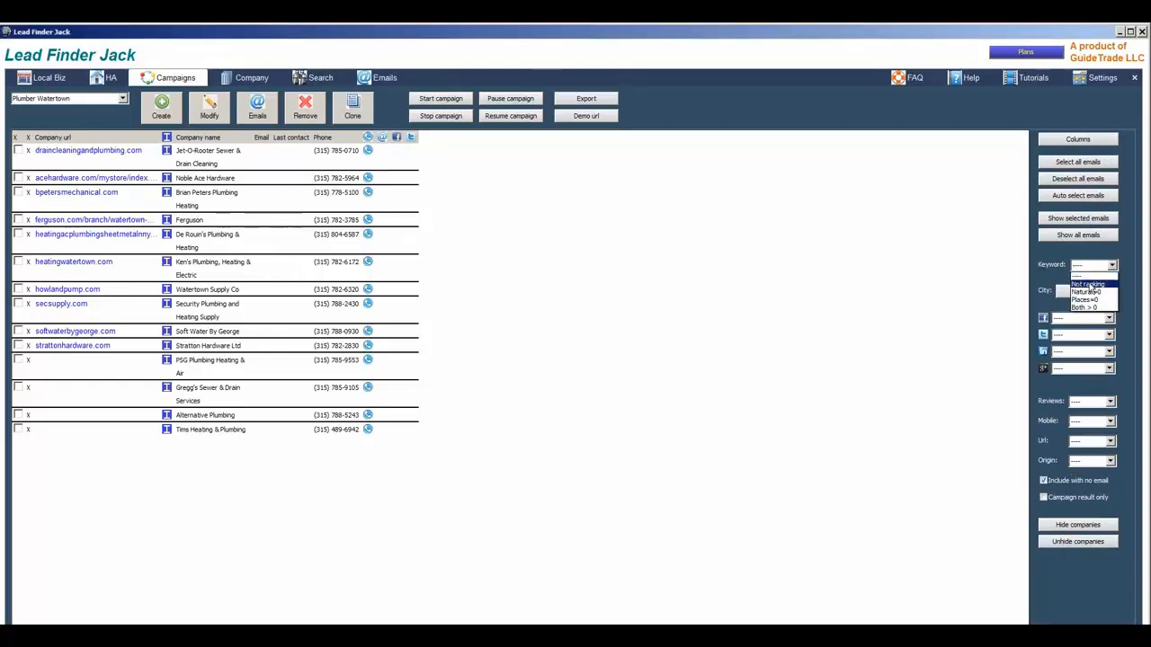
click(52, 106)
click(54, 99)
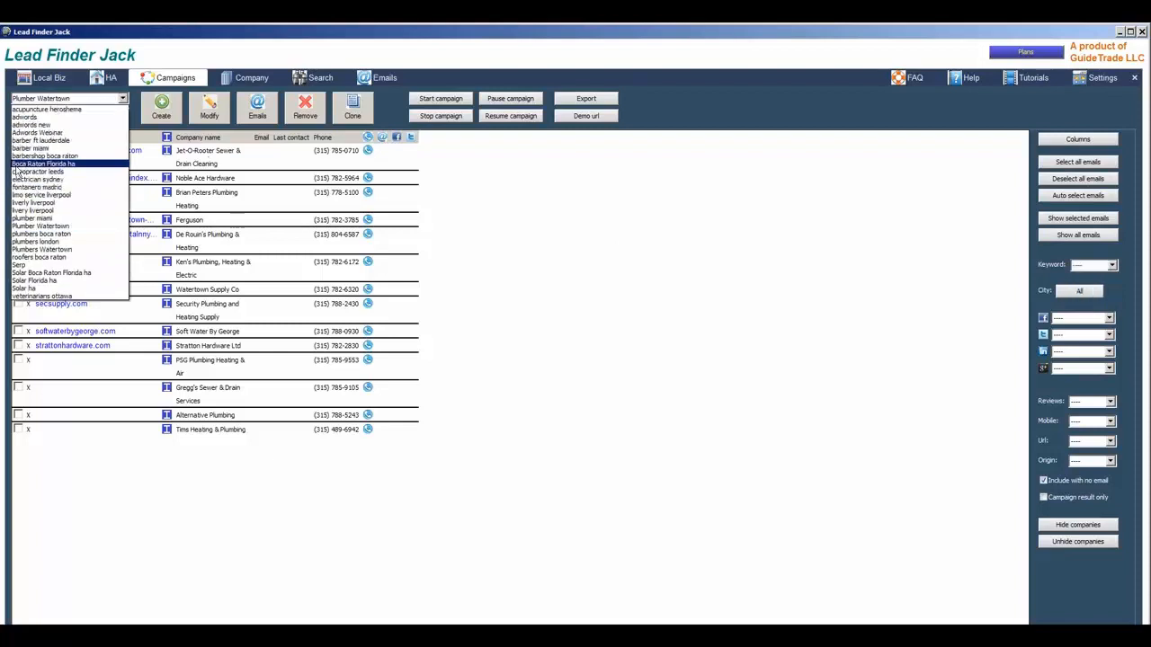
click(18, 264)
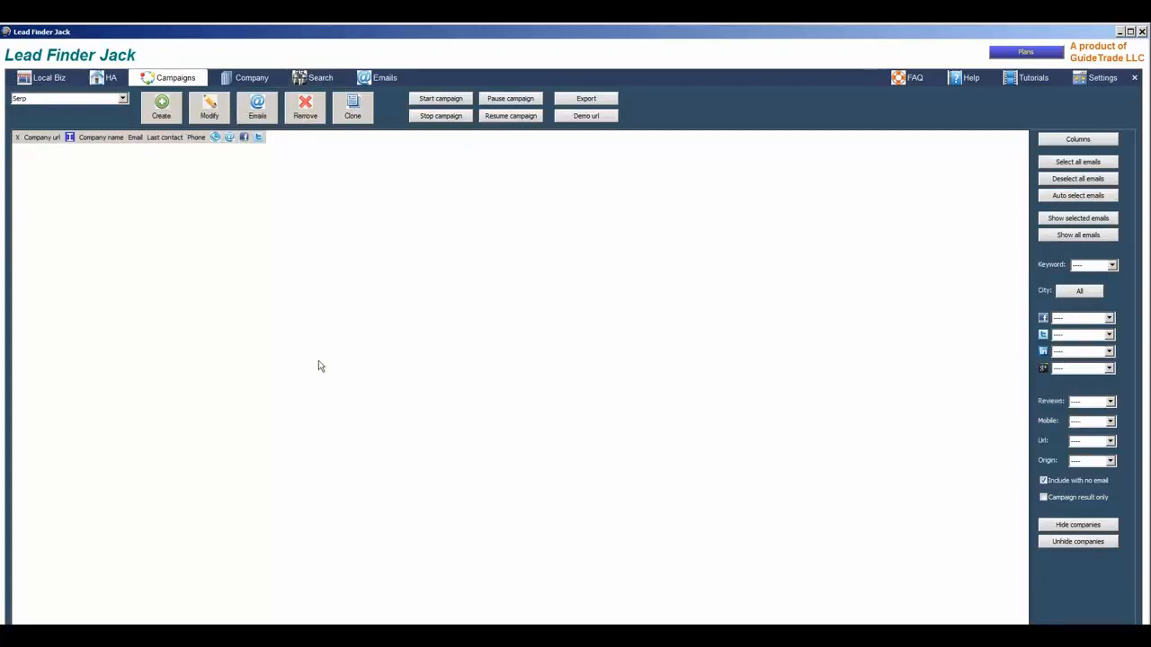
Try the Not ranking, Natural=0, Places=0 and Both > 0 keyword filters on the Serp campaign
click(1107, 266)
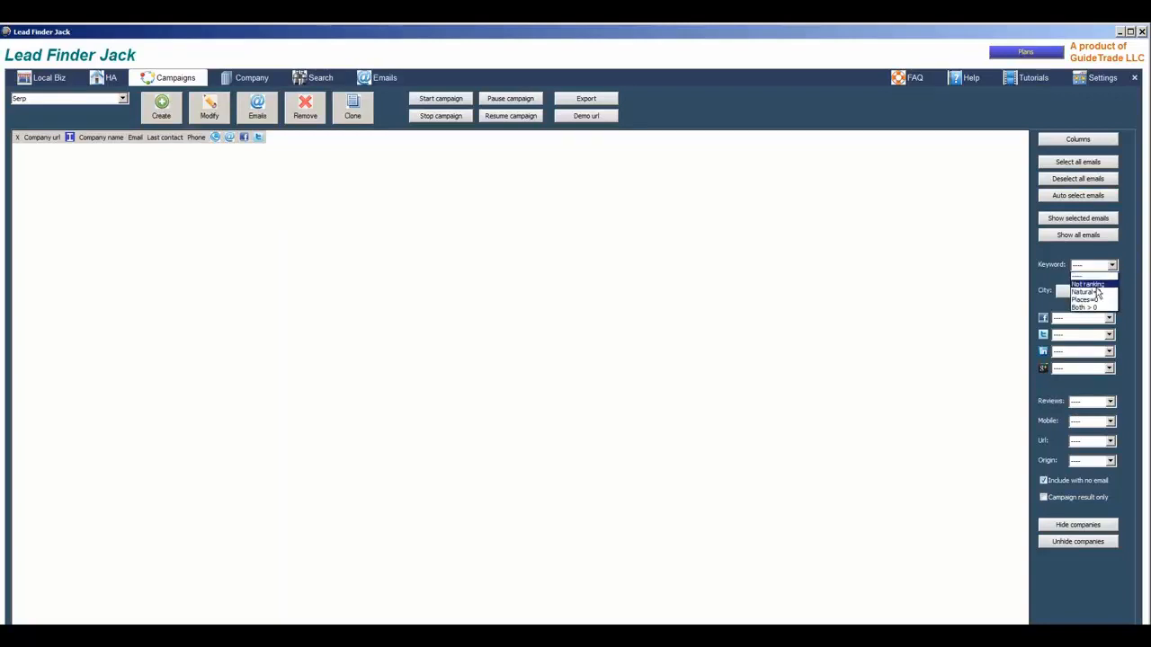
click(1096, 293)
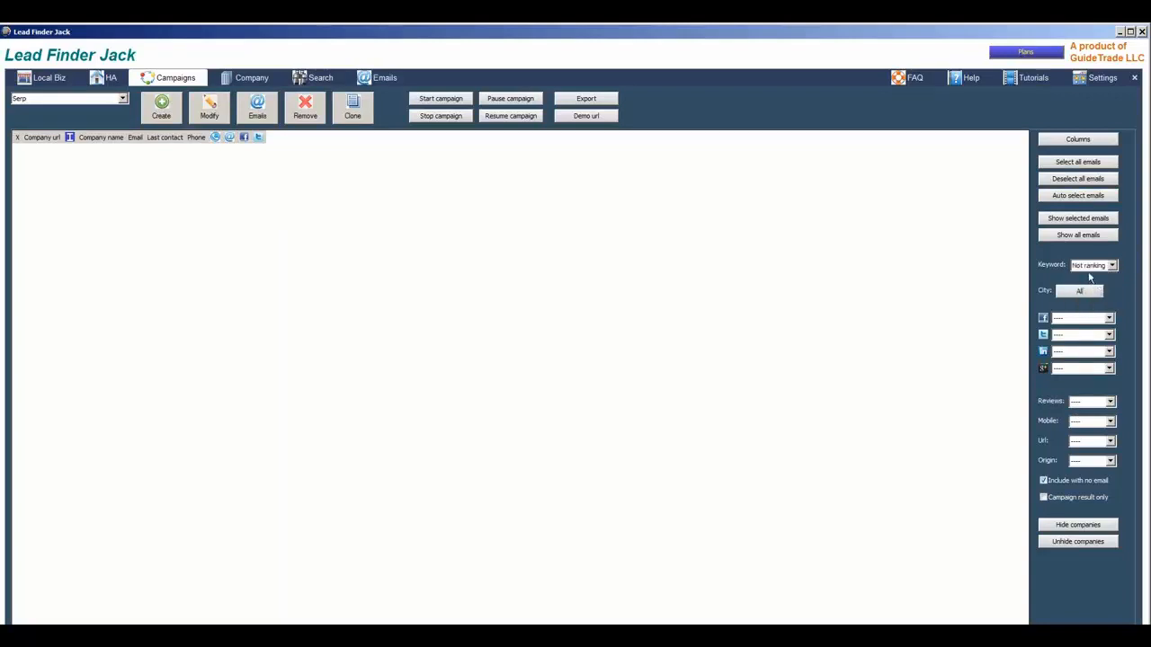
click(1091, 267)
click(1087, 283)
click(1101, 268)
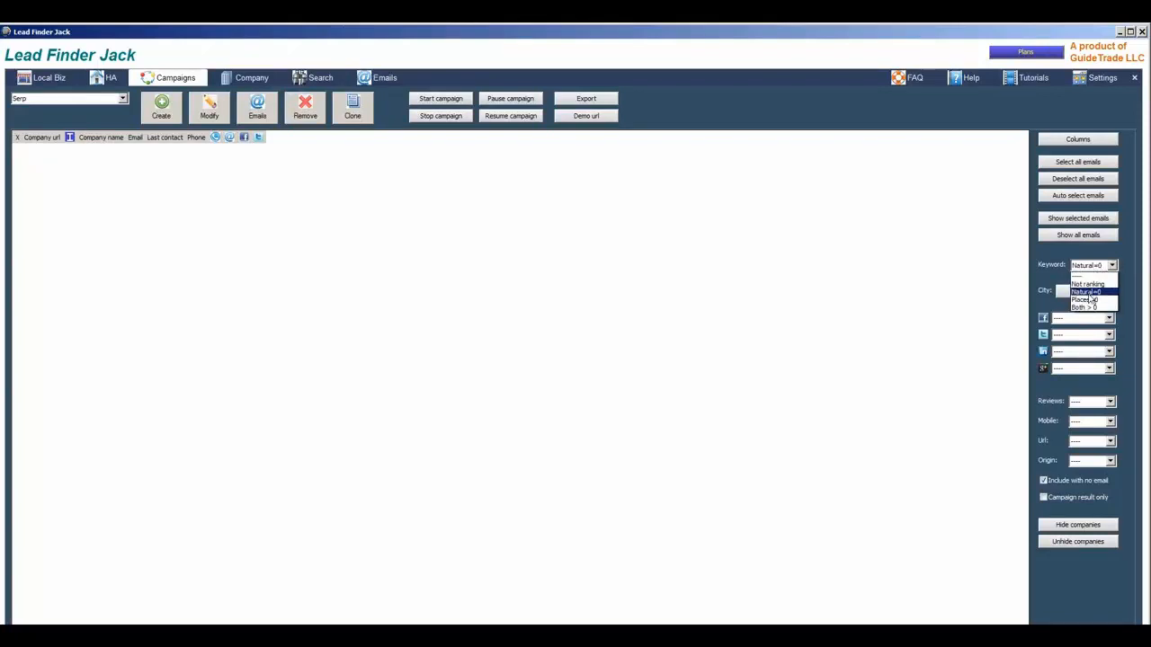
click(1088, 302)
click(1101, 268)
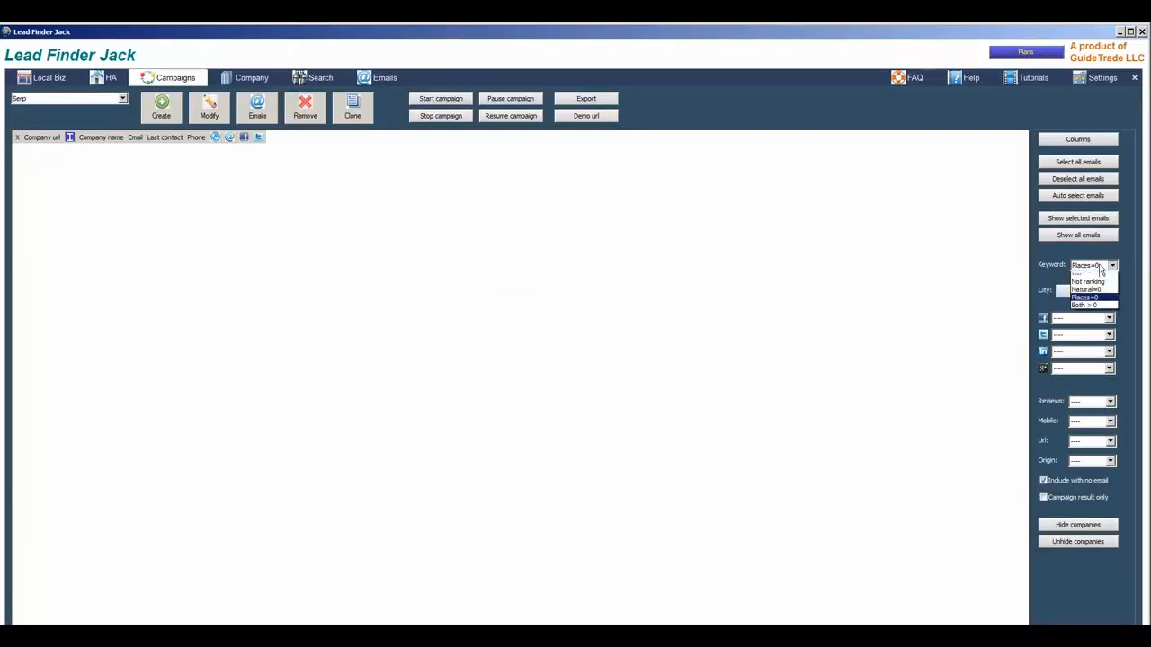
click(1081, 308)
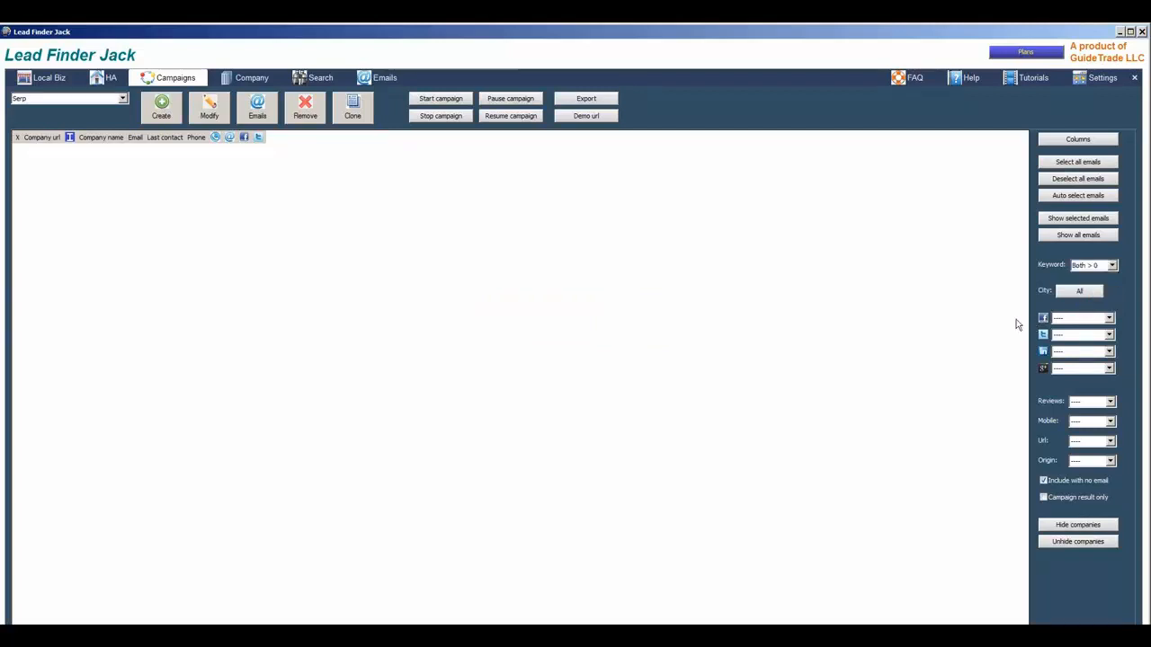
Open the Boca Raton Florida ha campaign, then switch to the plumbers boca raton campaign
click(86, 99)
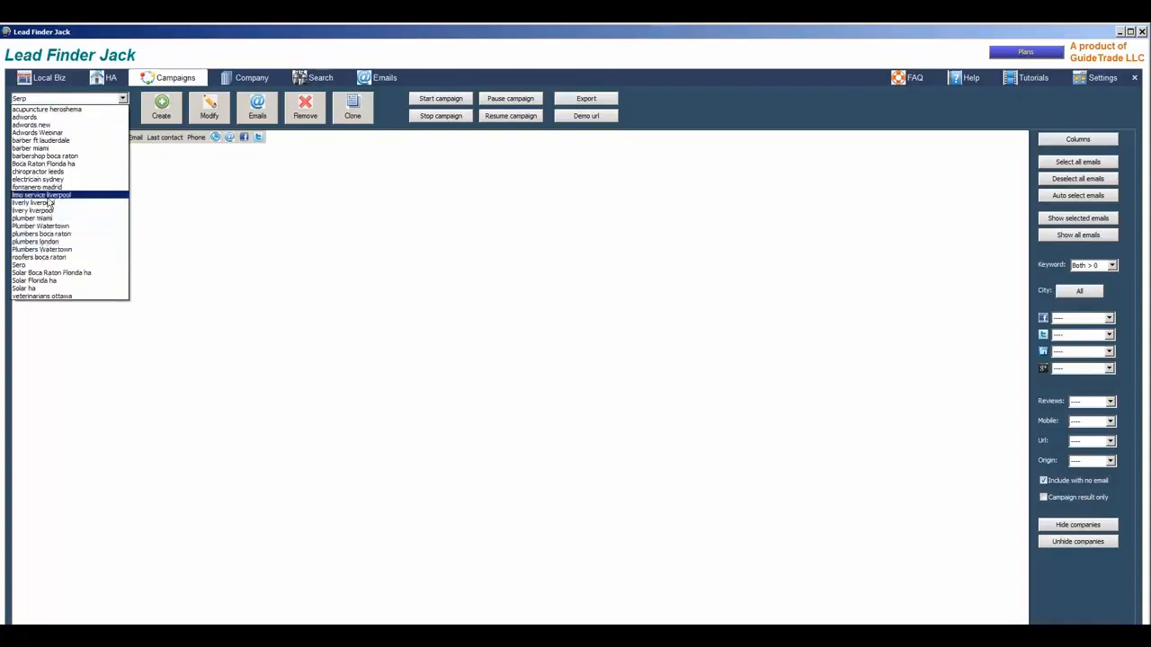
click(55, 164)
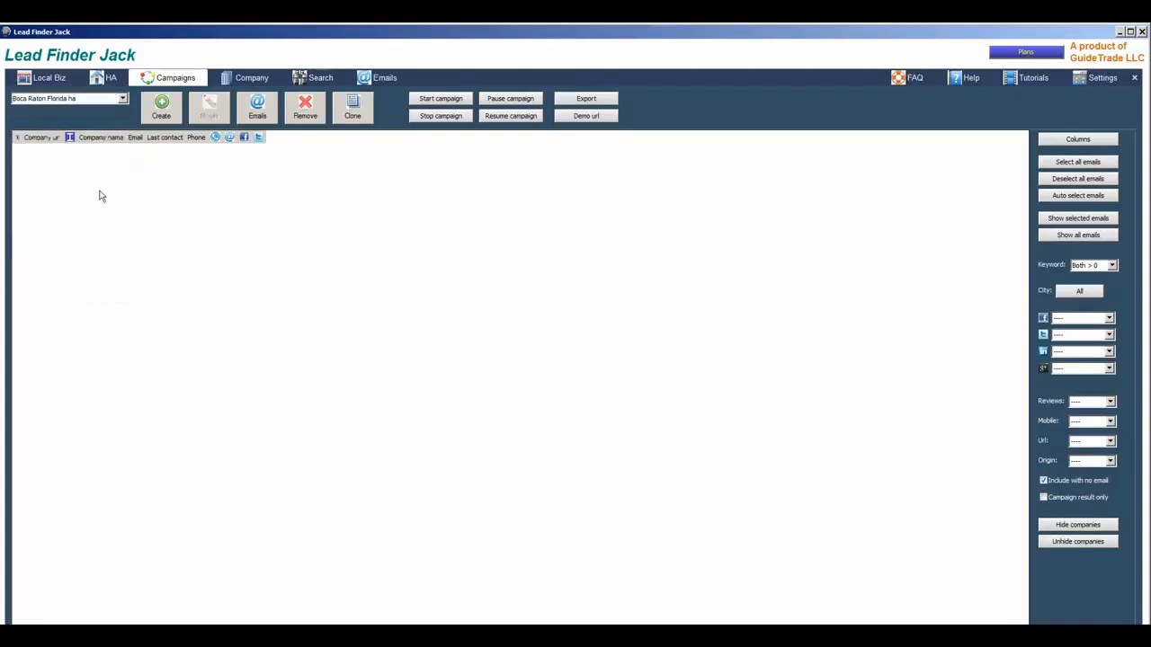
click(67, 98)
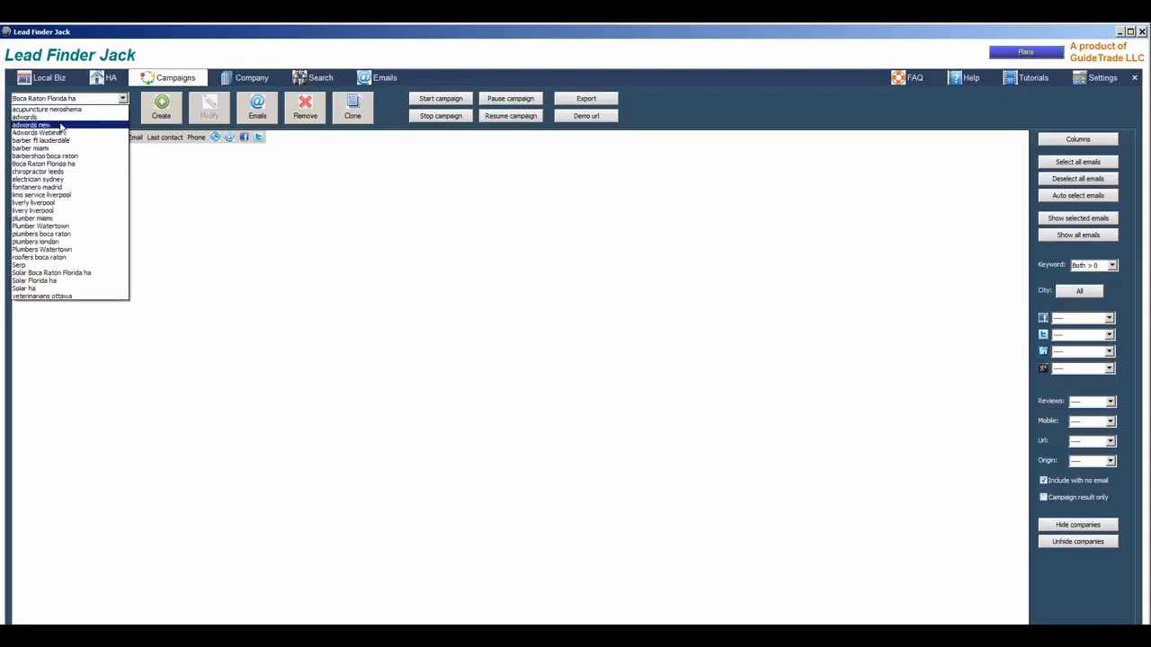
click(60, 234)
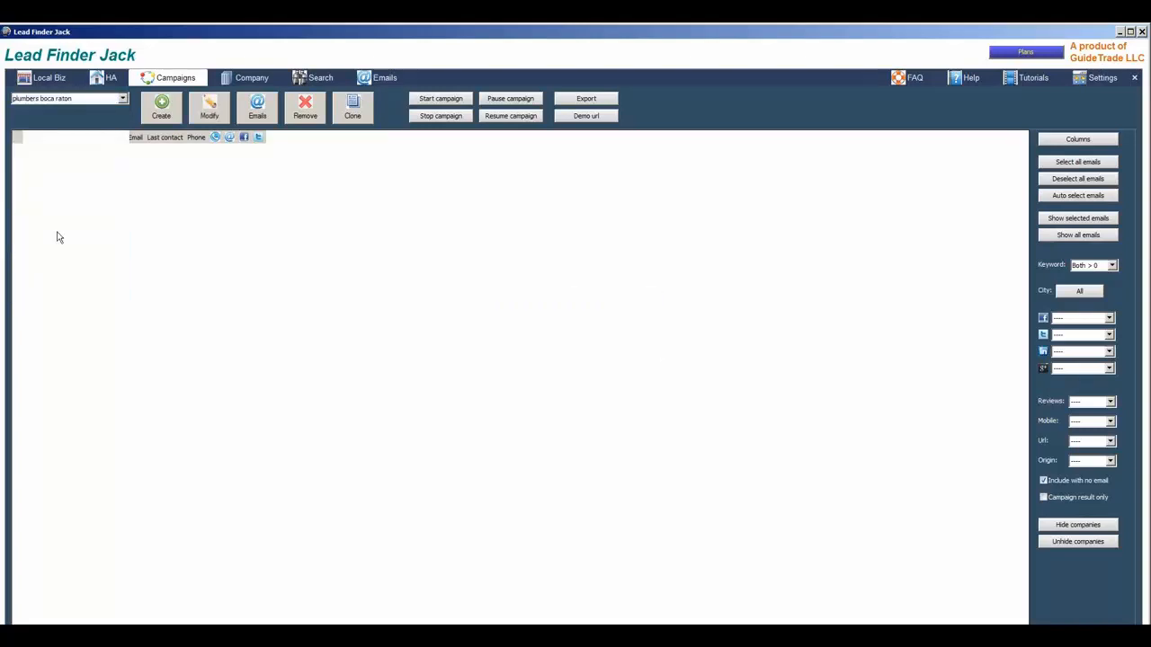
Turn the inclusion of companies without email off and on again, and reselect the plumbers boca raton campaign
click(1043, 482)
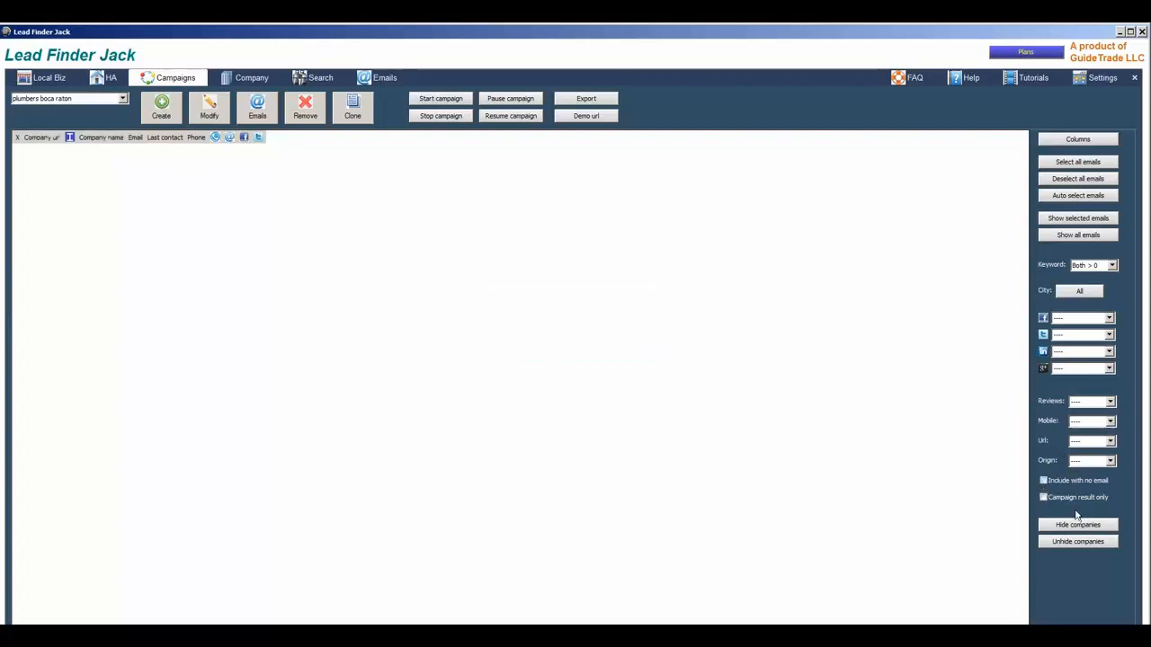
click(1043, 481)
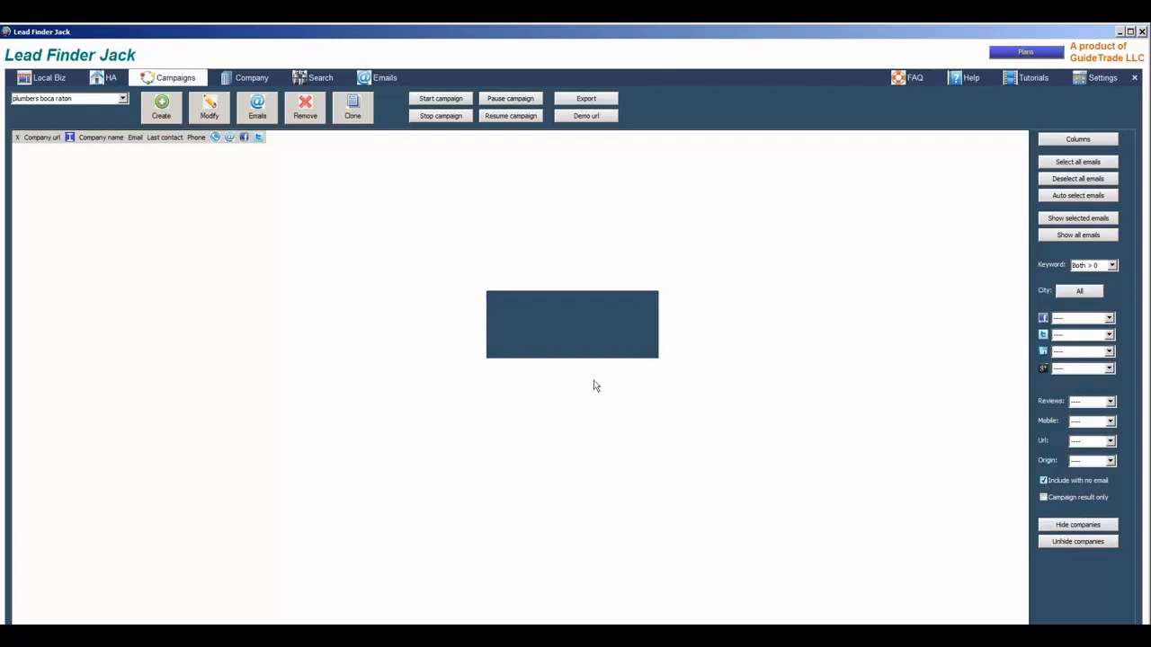
click(77, 99)
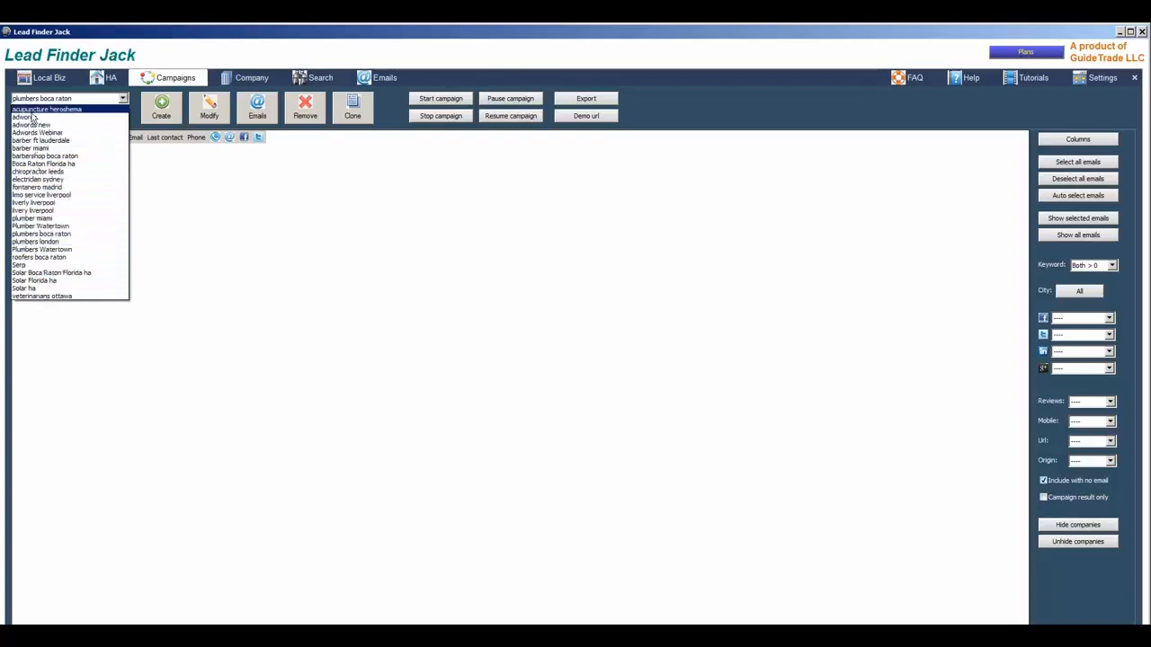
click(58, 234)
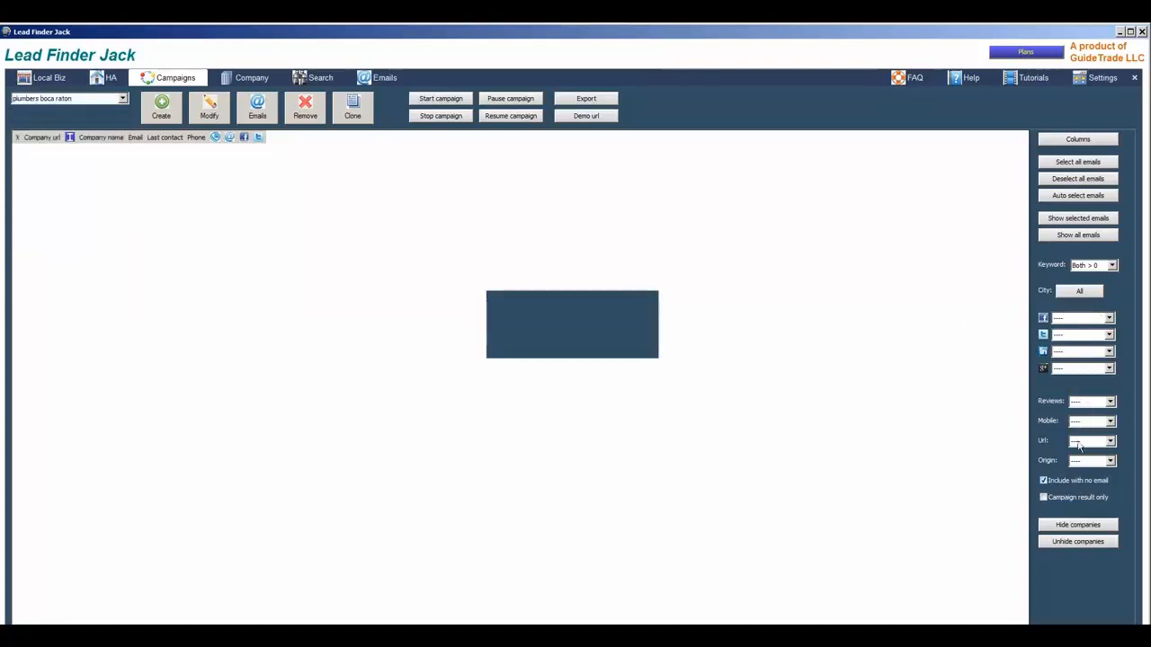
Restrict the plumbers boca raton list to campaign results only and clear its keyword filter
click(1044, 498)
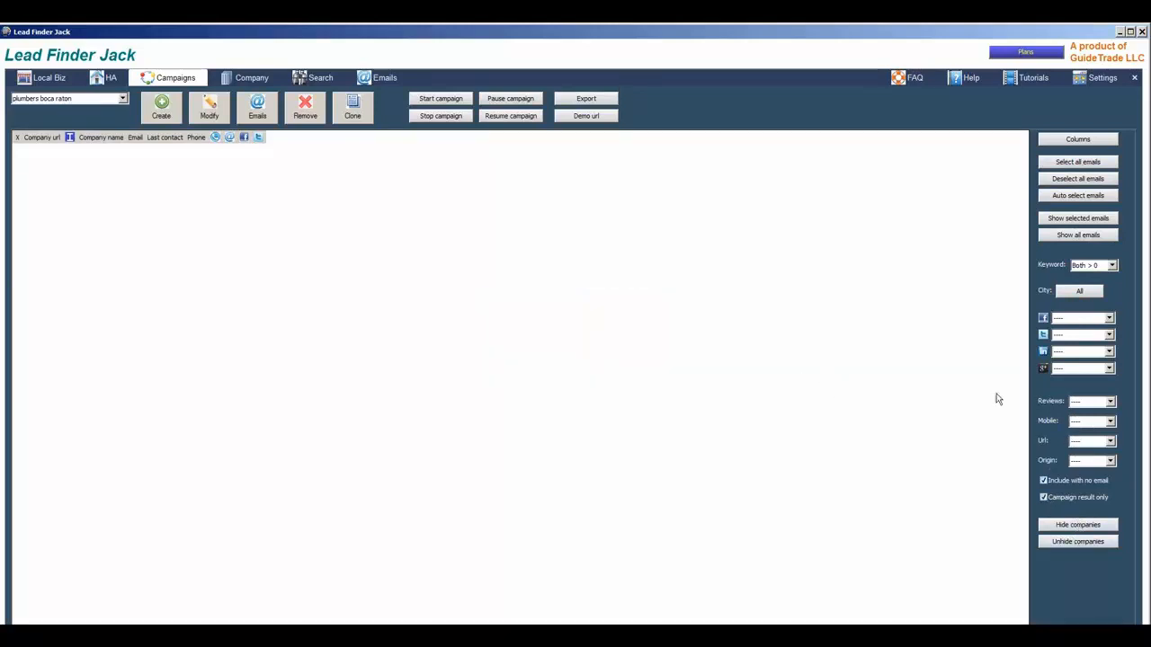
click(1083, 264)
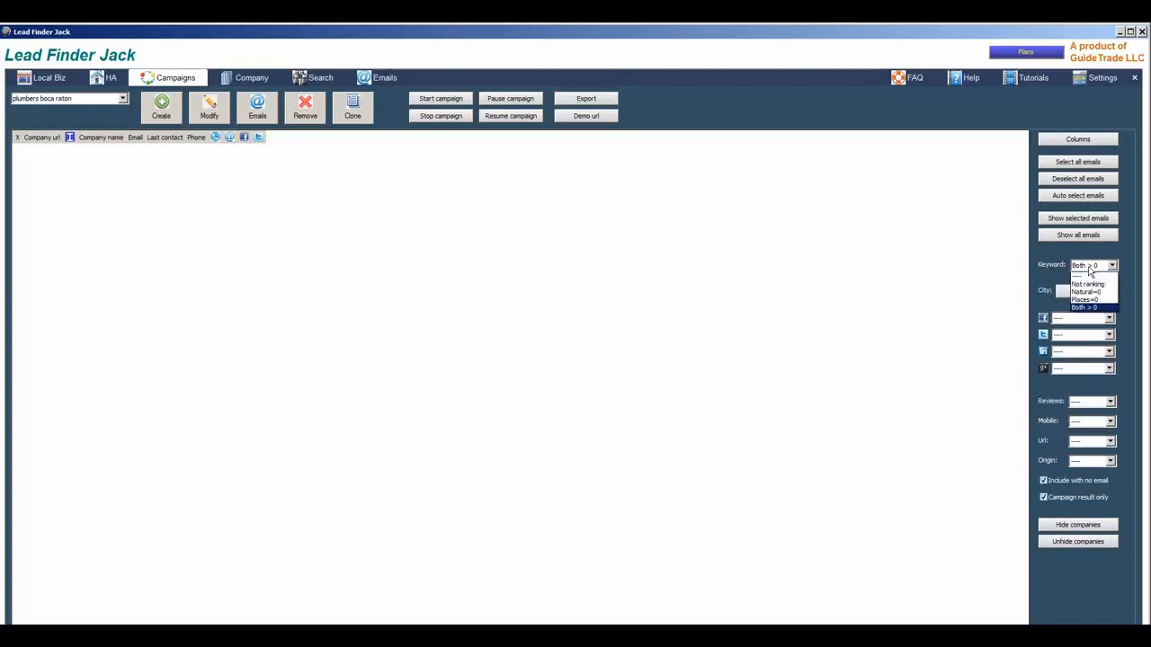
click(1070, 283)
click(1095, 266)
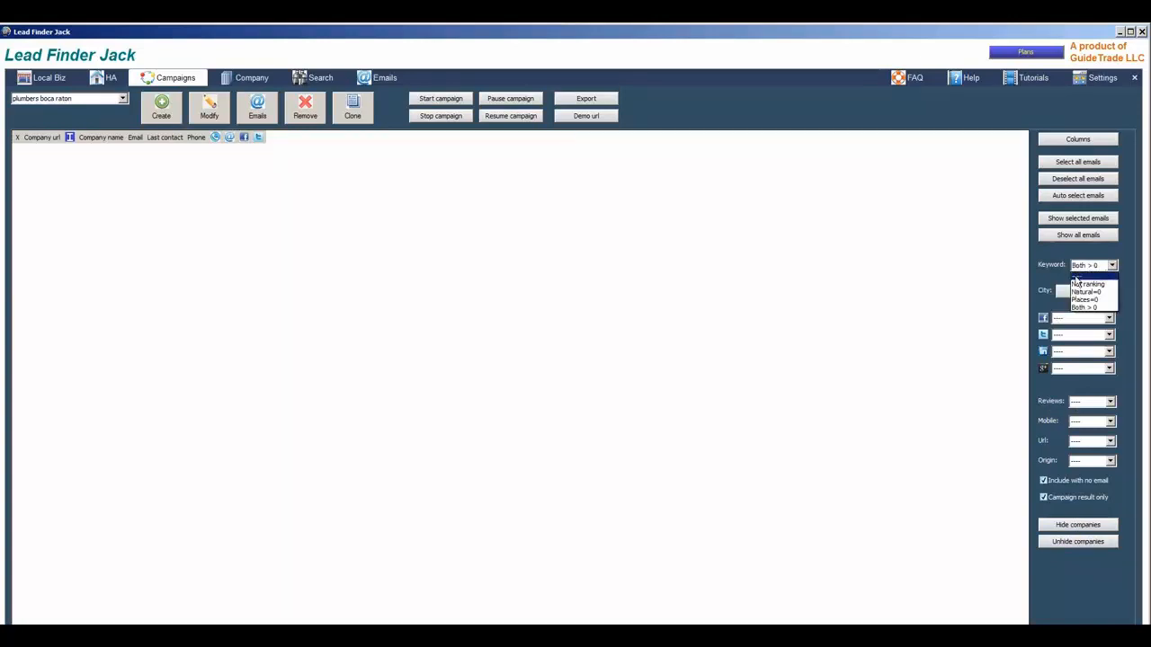
click(1079, 275)
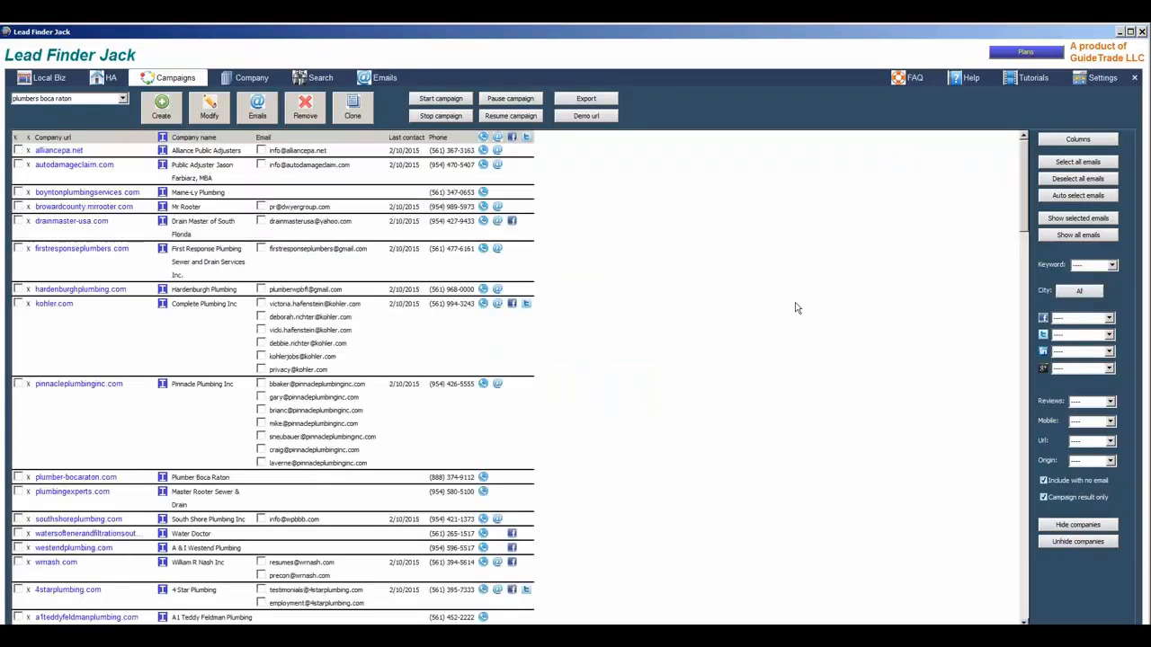
click(1088, 269)
click(1087, 276)
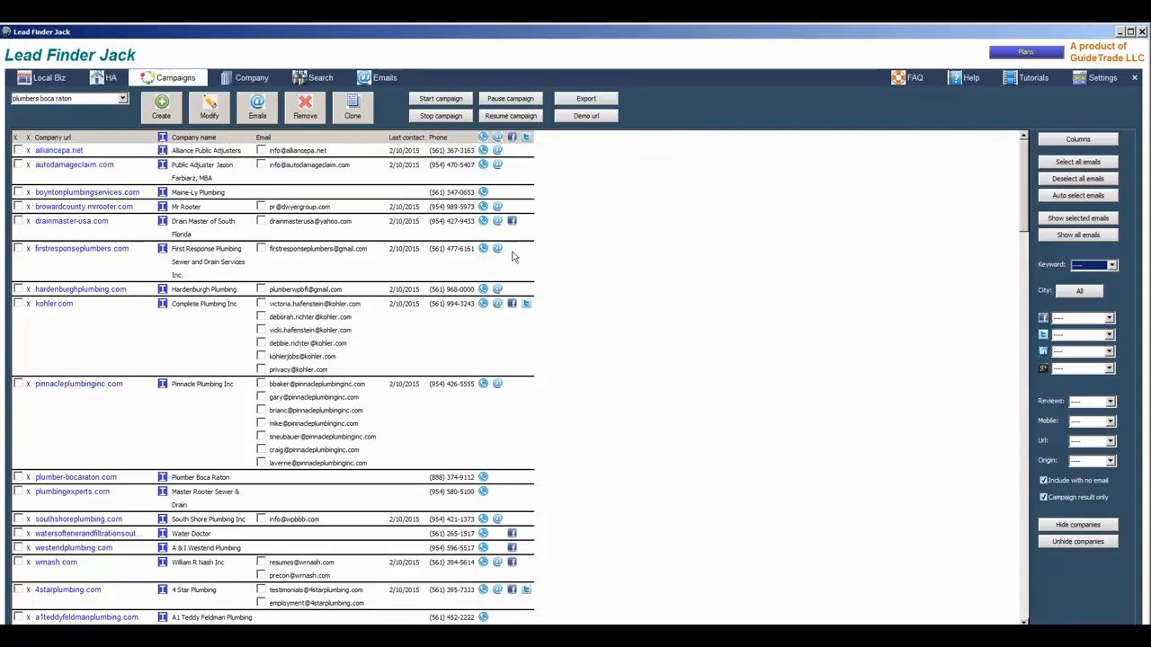
Hide the Facebook and Twitter columns in the company list
click(1059, 144)
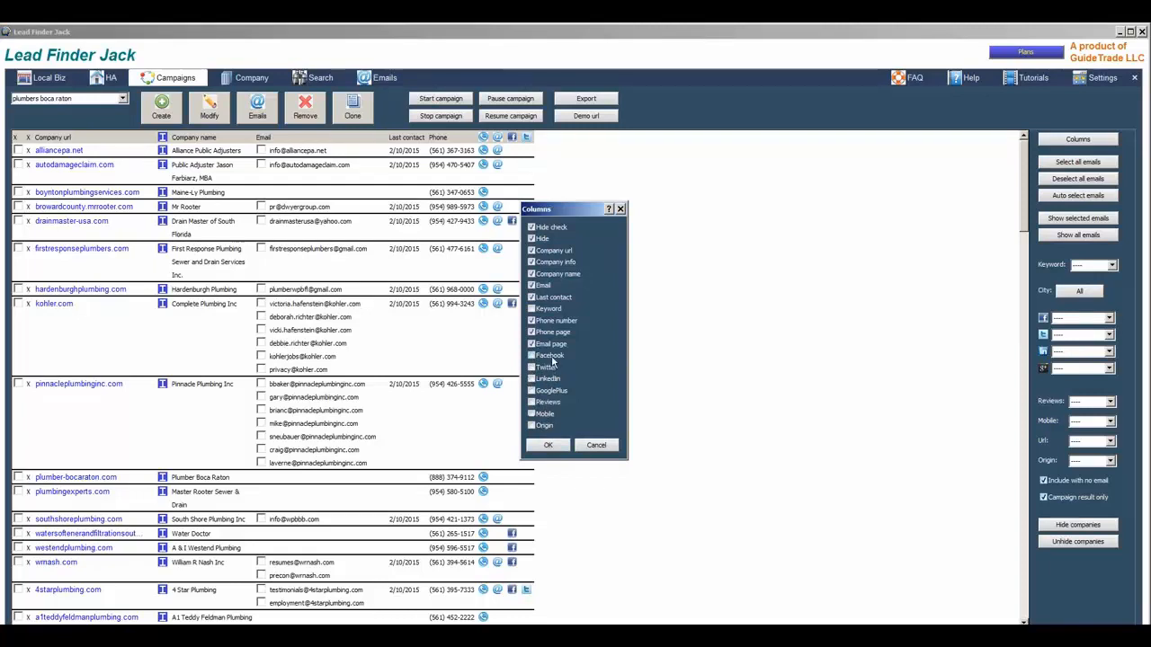
click(548, 446)
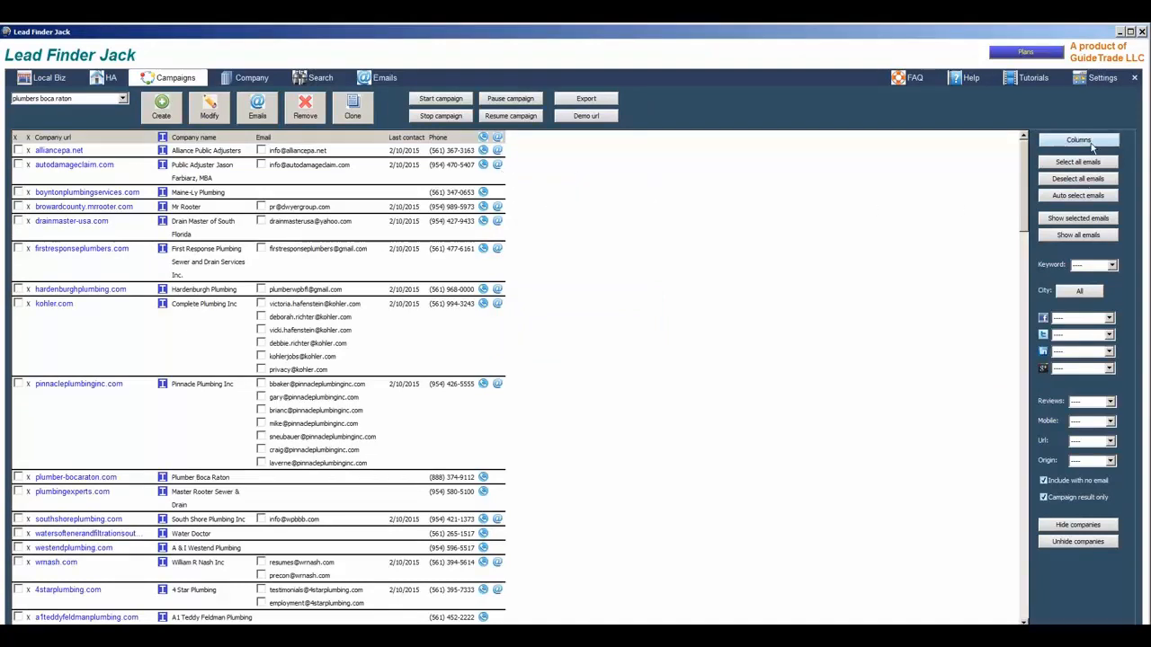
Show the Facebook, Twitter, LinkedIn, GooglePlus, Reviews, Mobile and Origin columns in the company list
click(1090, 143)
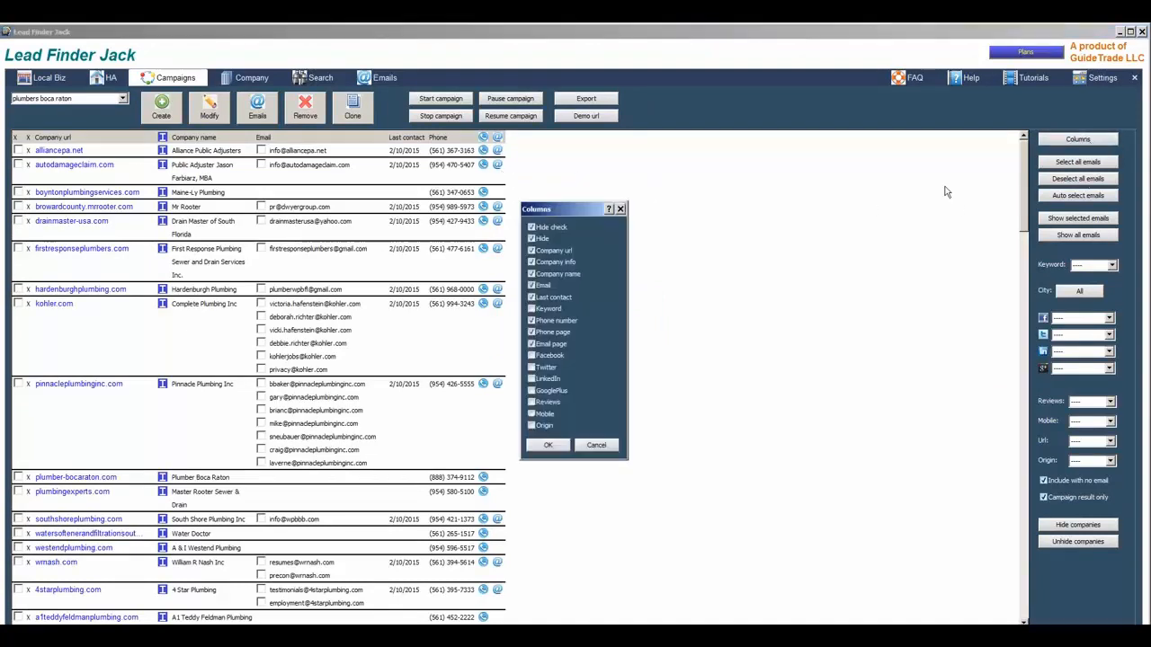
click(531, 391)
click(530, 416)
click(531, 427)
click(548, 446)
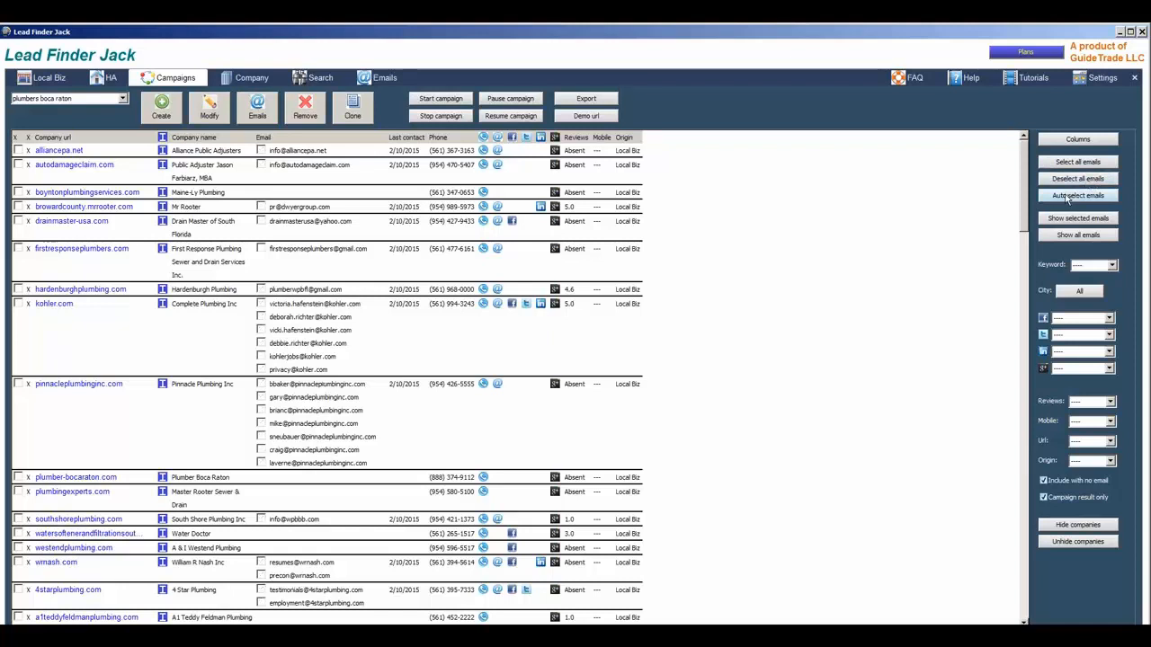
Auto-select the companies' emails, view only the selected ones, and return to showing all emails
click(1066, 197)
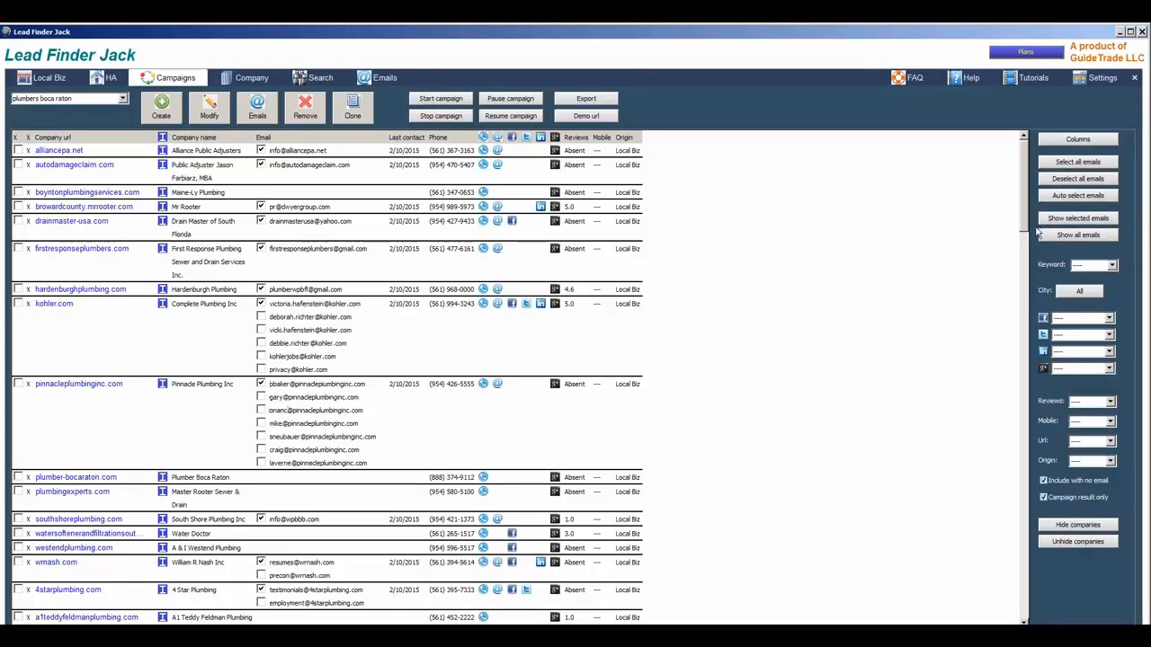
click(1065, 219)
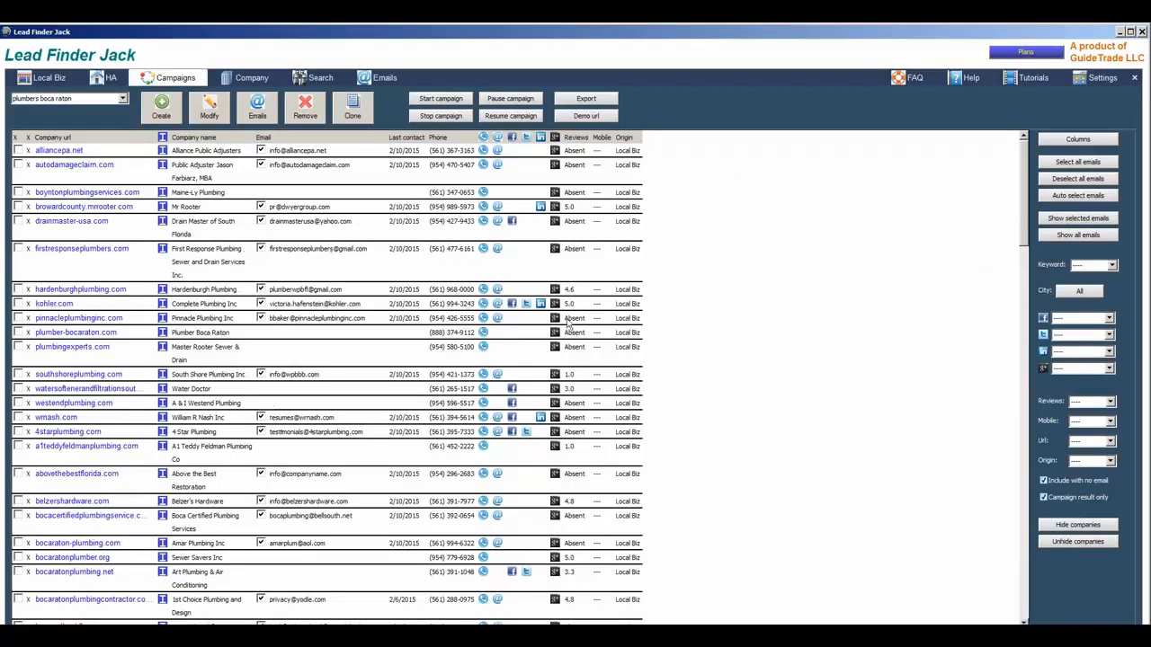
click(1085, 238)
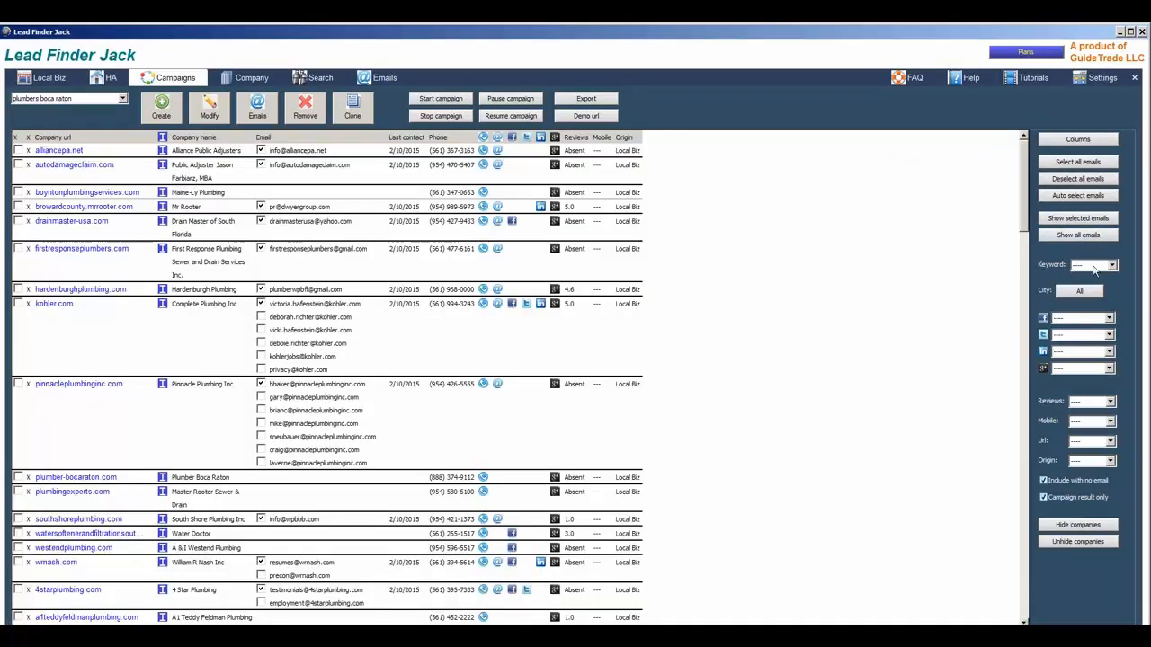
Filter the company list by the city Boca Raton
click(1066, 295)
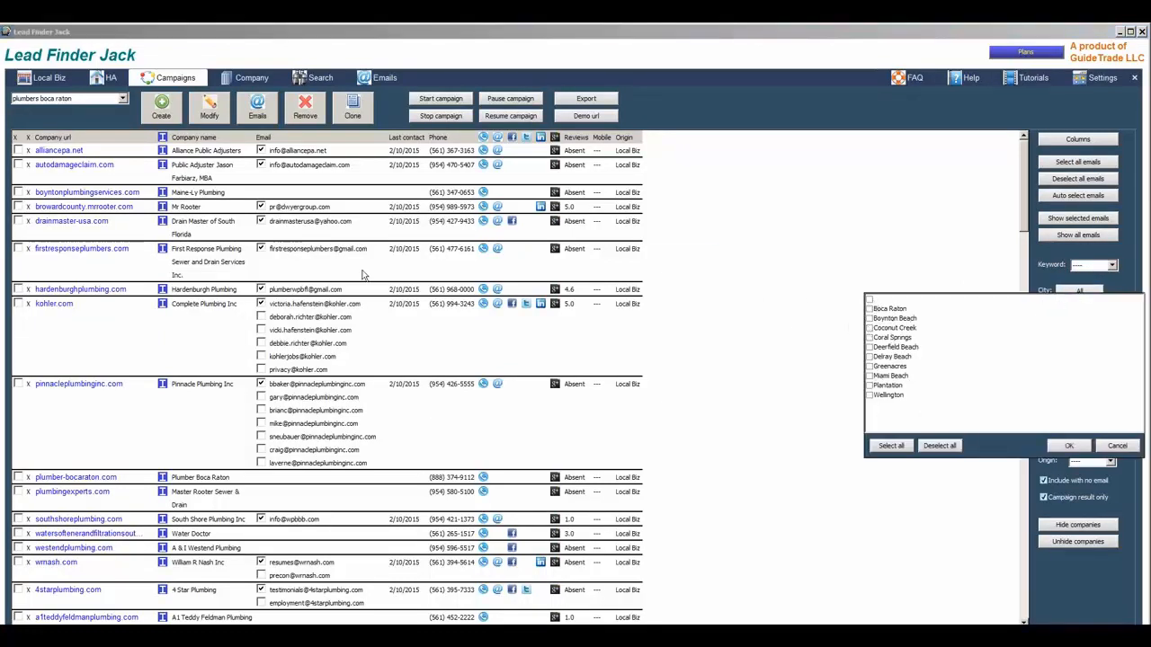
click(869, 309)
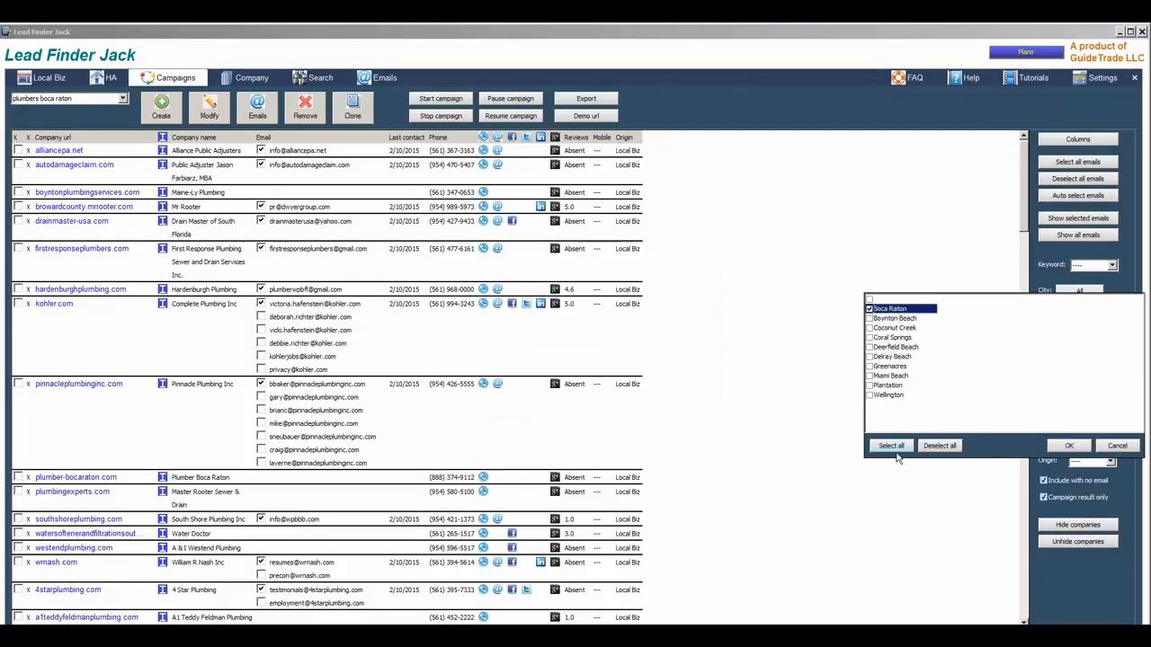
click(1072, 447)
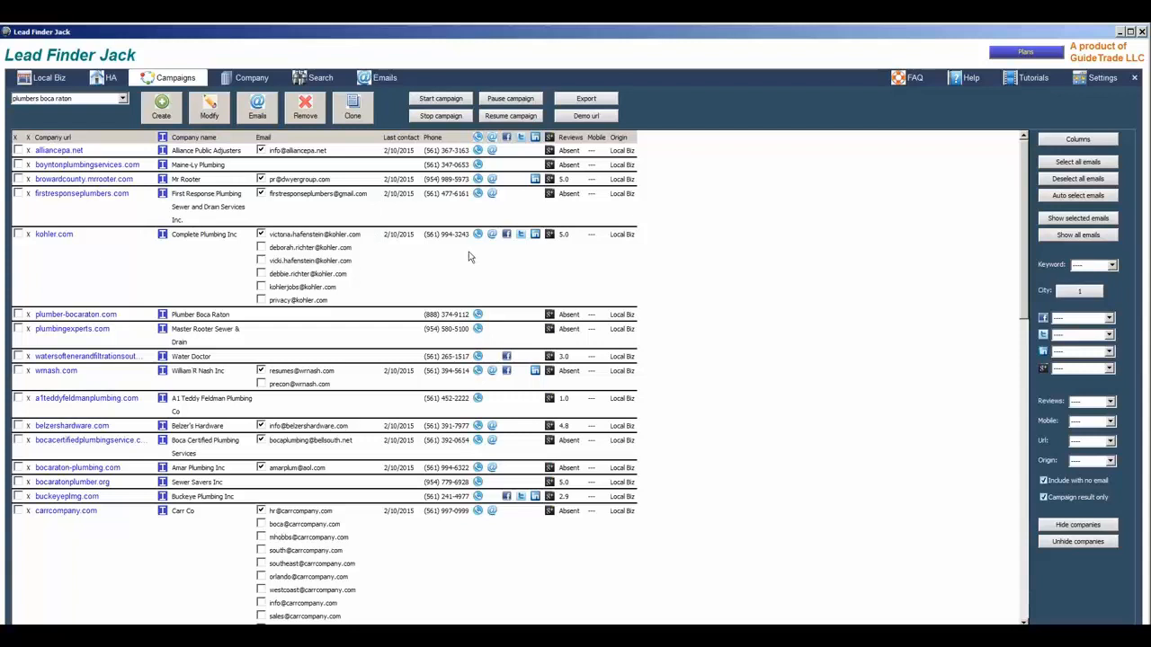
Filter the company list by Facebook set to No, check the other social network filters, and clear the Facebook filter
click(1071, 320)
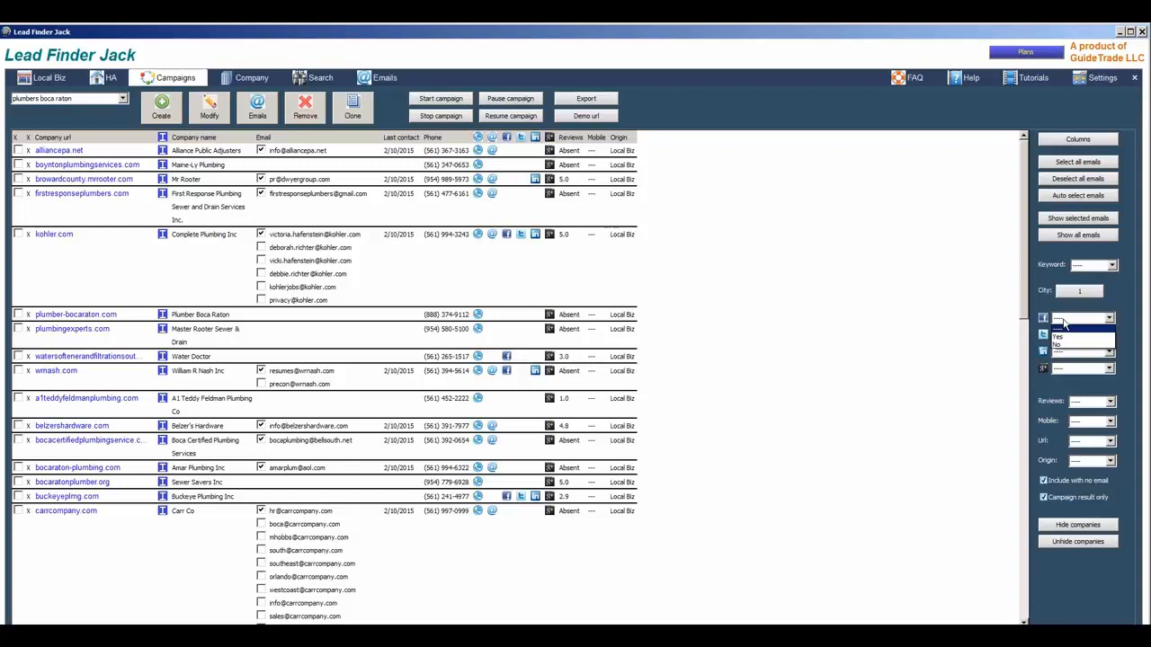
click(1057, 344)
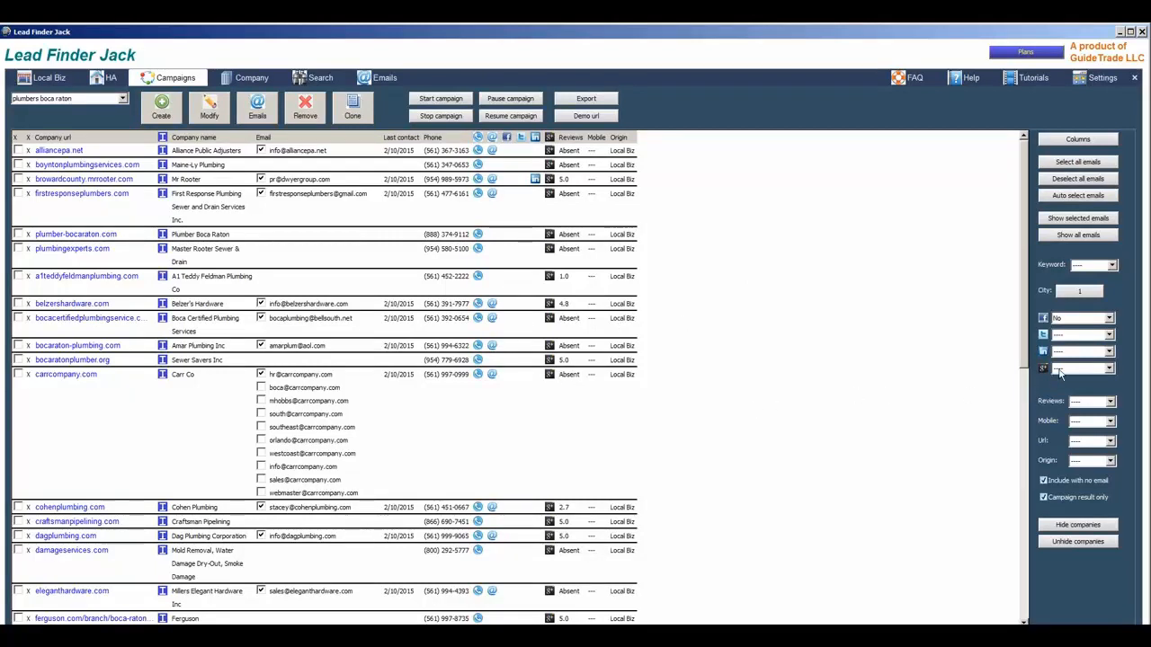
click(1073, 337)
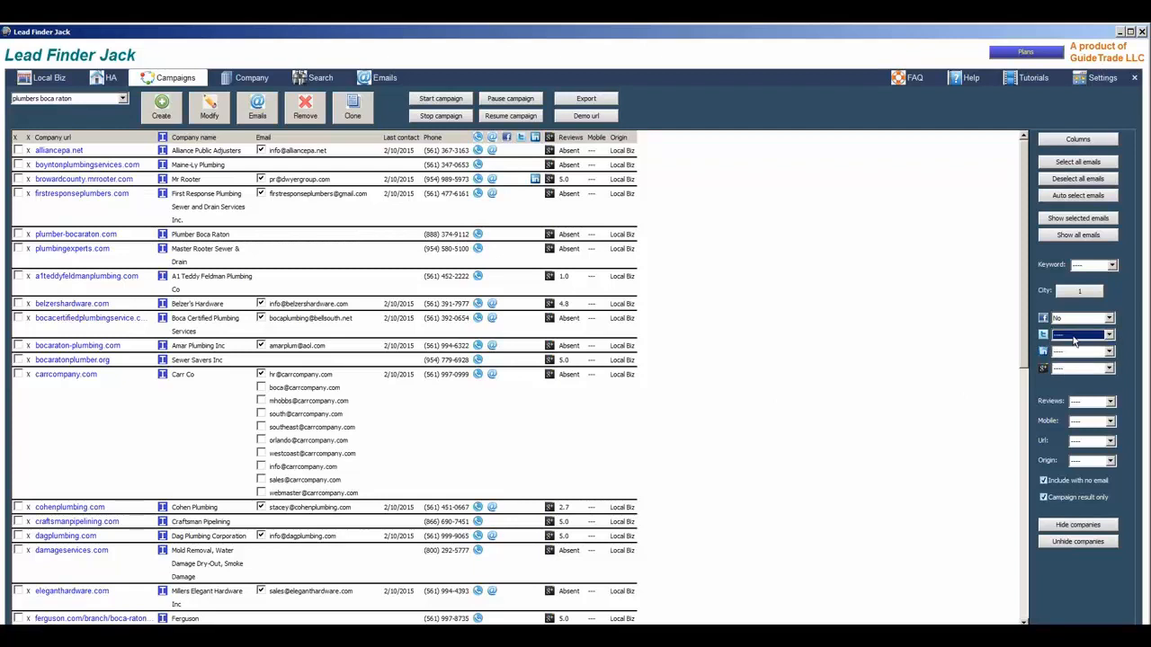
click(1078, 352)
click(1079, 359)
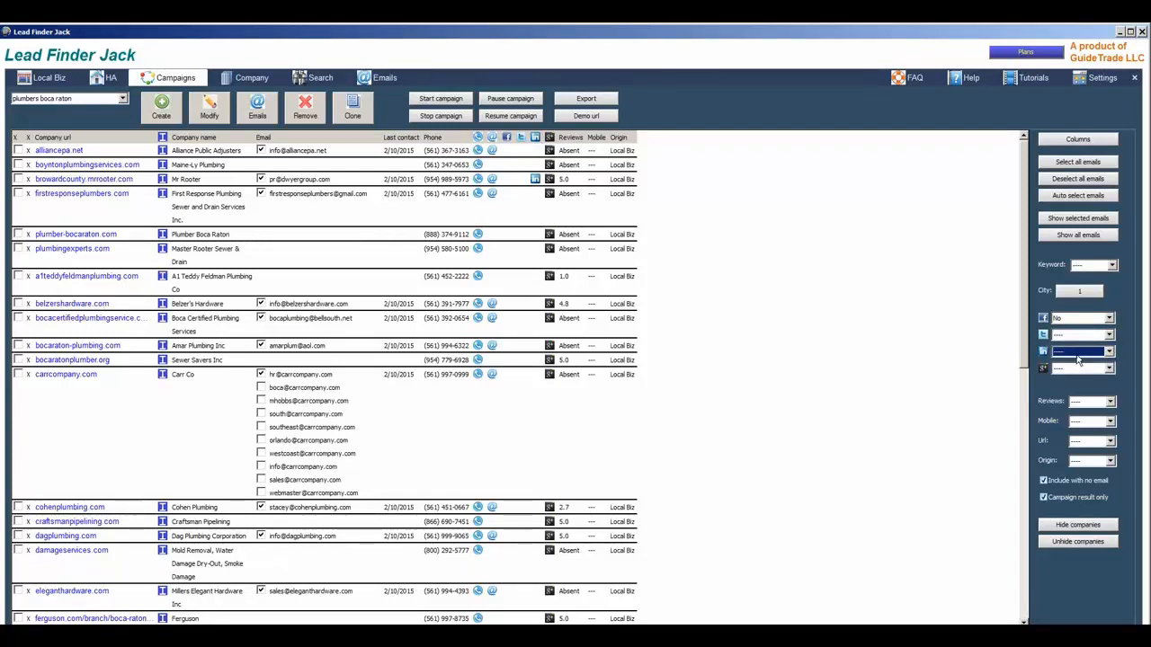
click(1064, 370)
click(1061, 377)
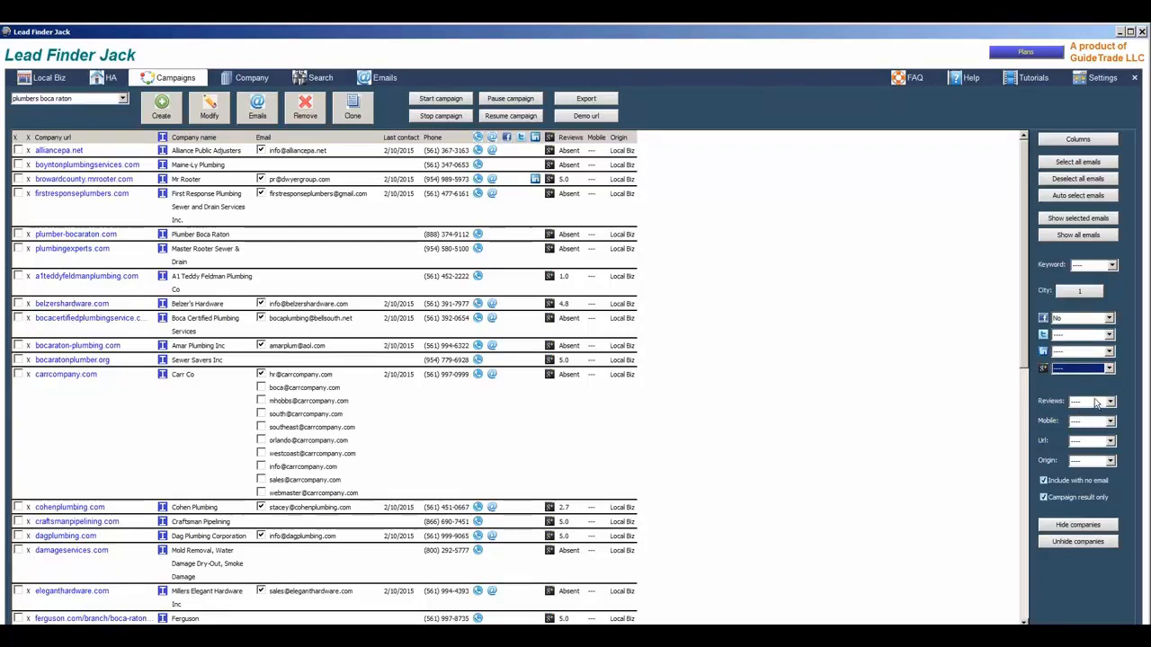
click(1065, 321)
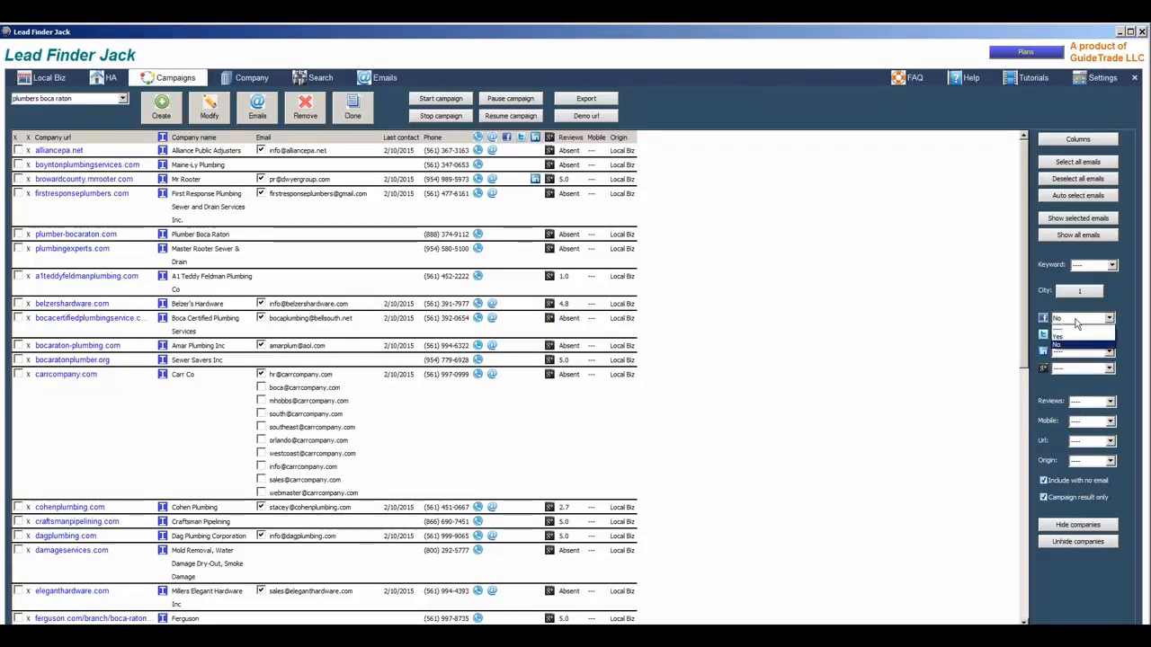
click(1059, 329)
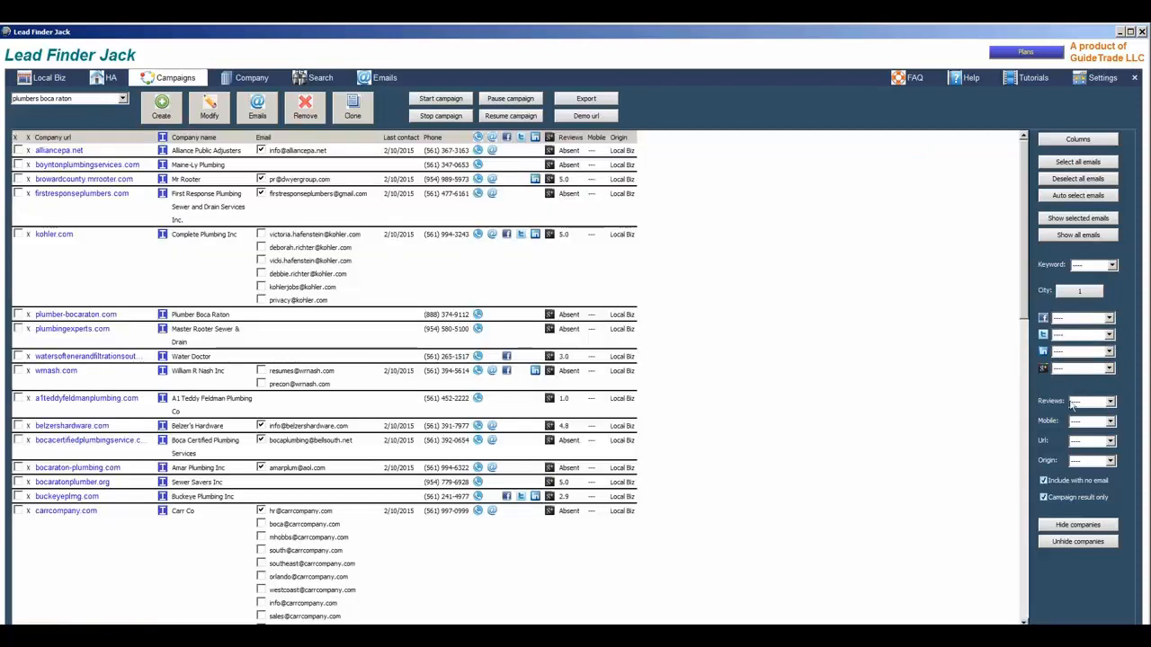
Filter the company list by absent reviews and by reviews below 3, and clear the Reviews filter
click(1082, 402)
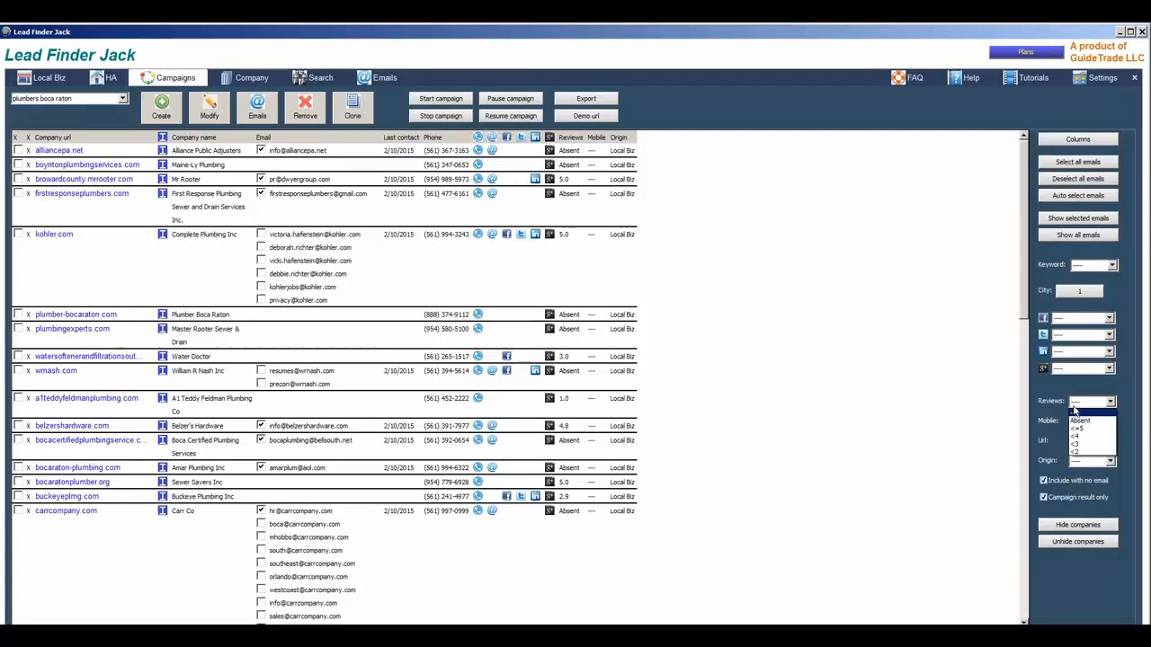
click(1078, 420)
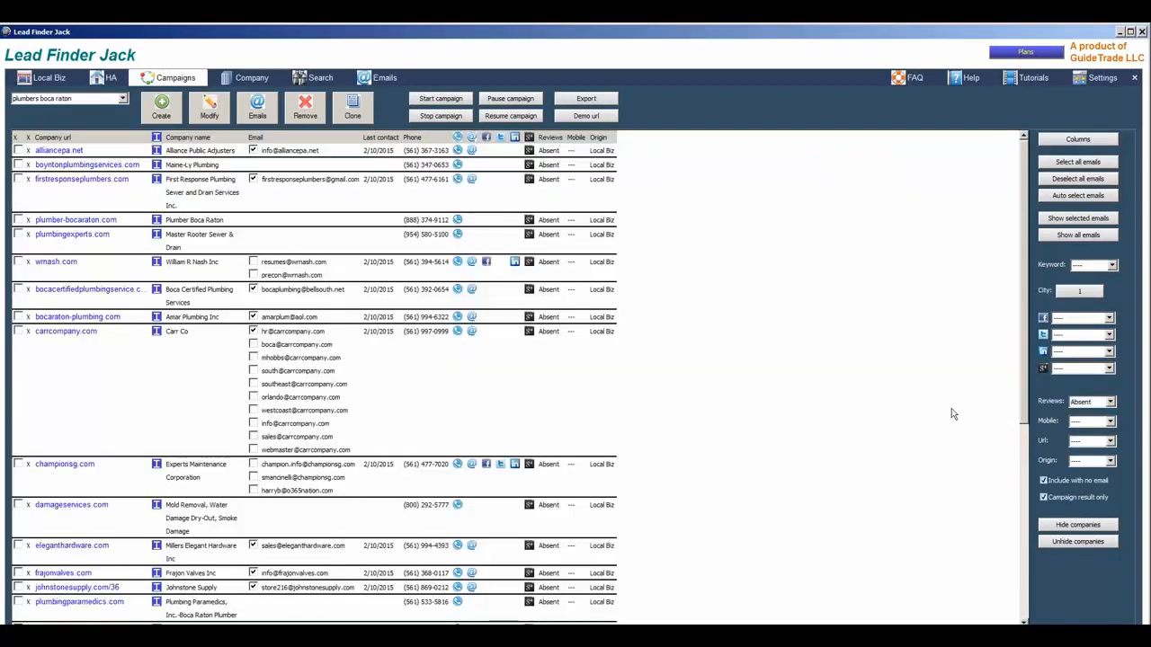
click(1093, 404)
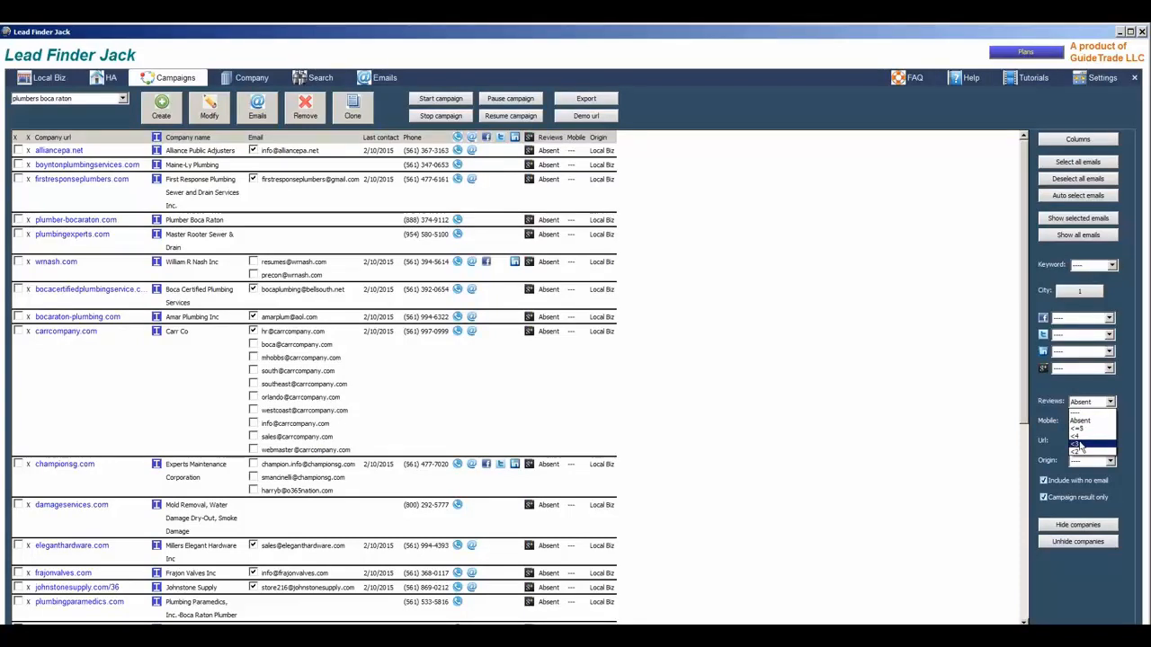
click(1082, 447)
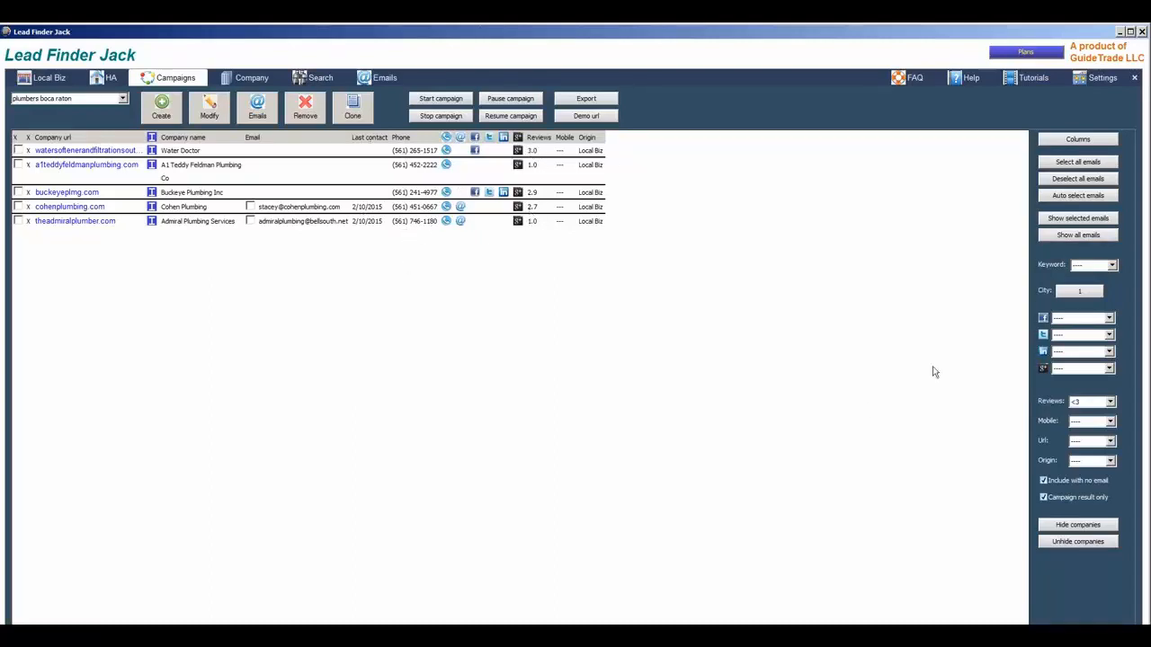
click(1089, 403)
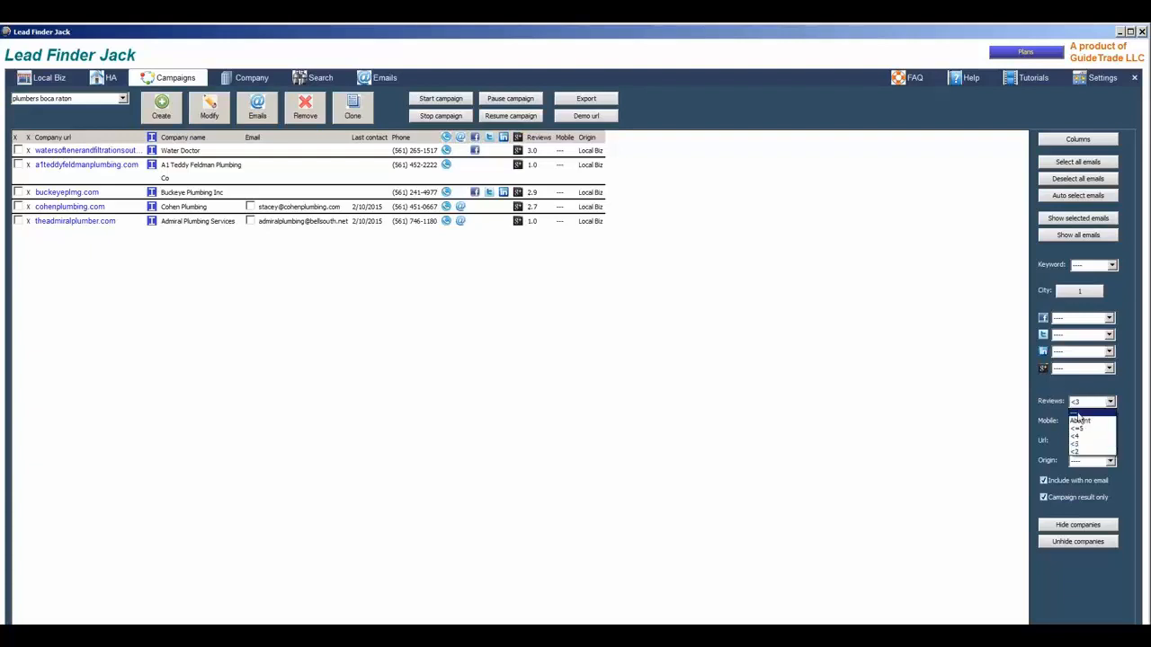
click(1088, 412)
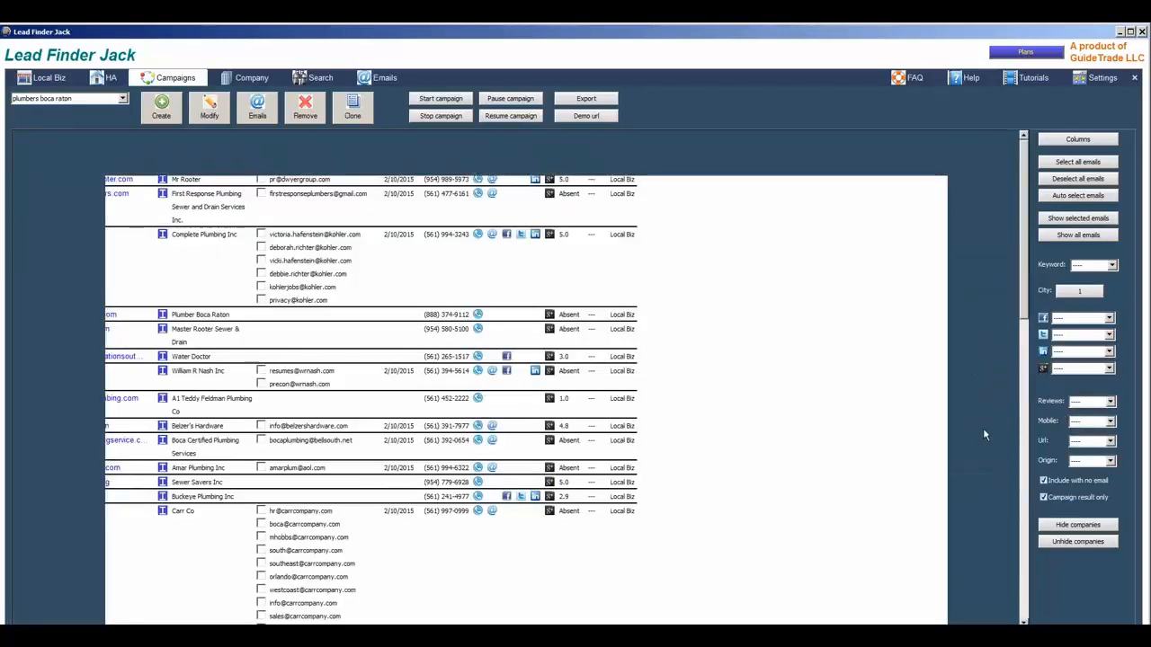
Set the Mobile filter to No and include all cities in the city filter
click(1085, 421)
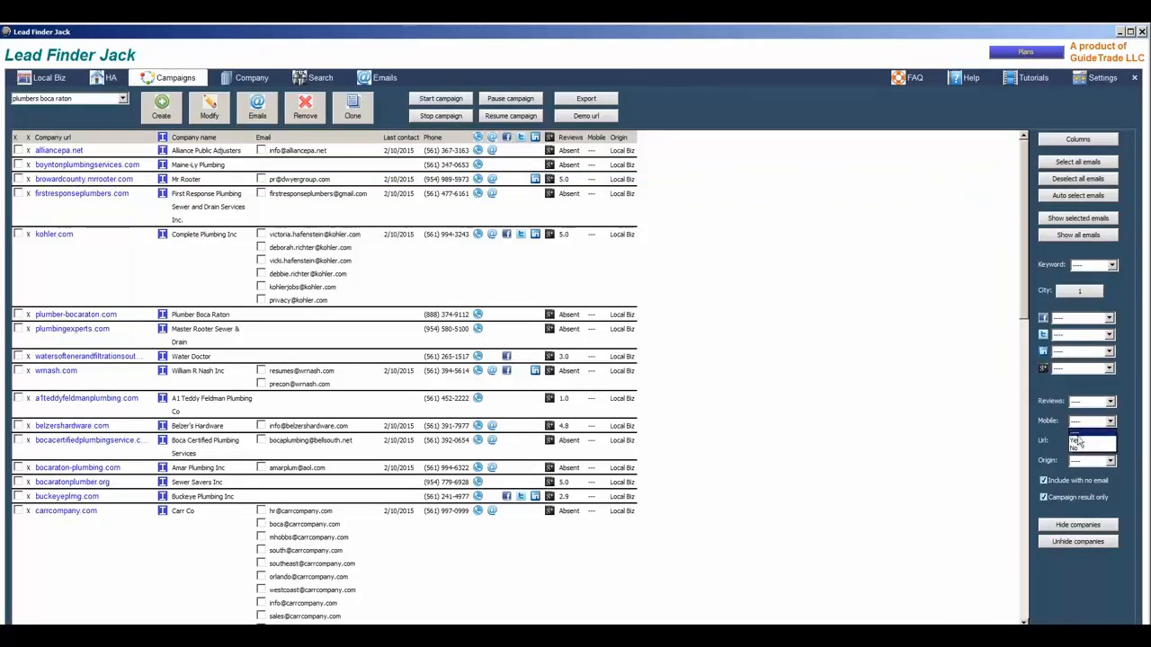
click(1078, 449)
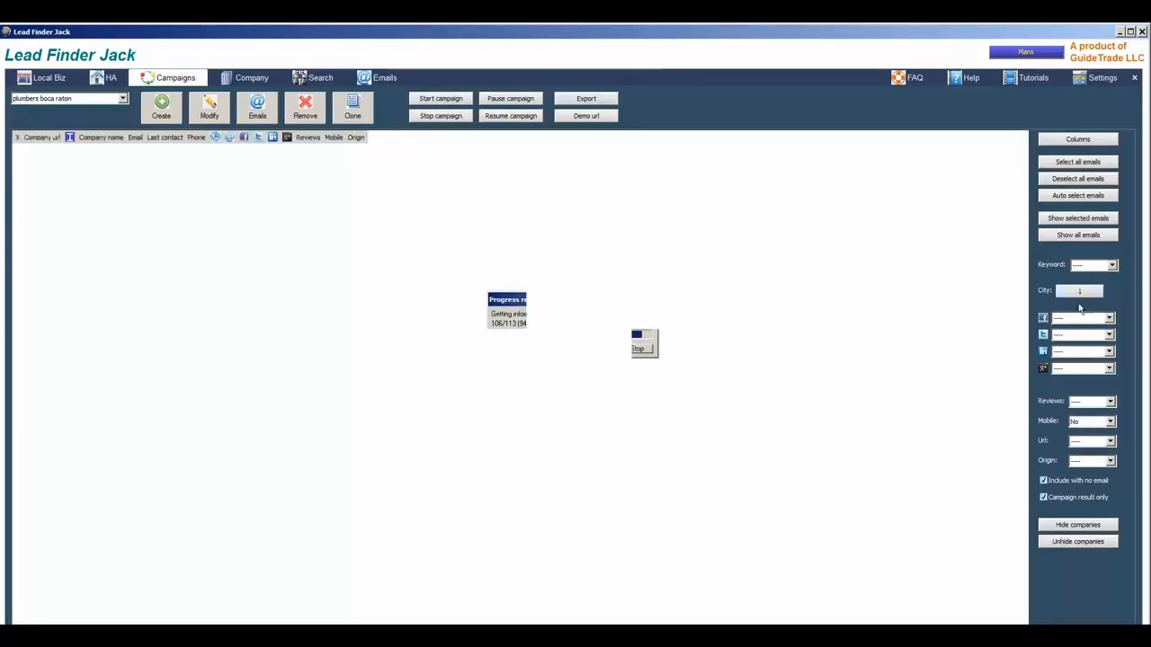
click(1057, 293)
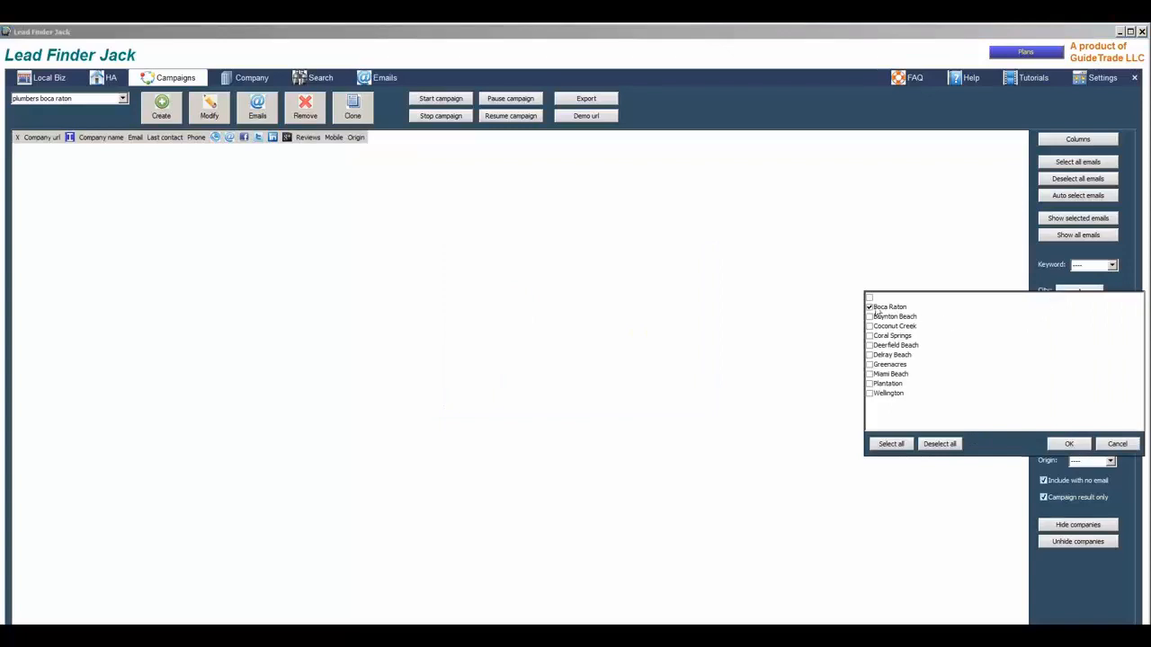
click(877, 309)
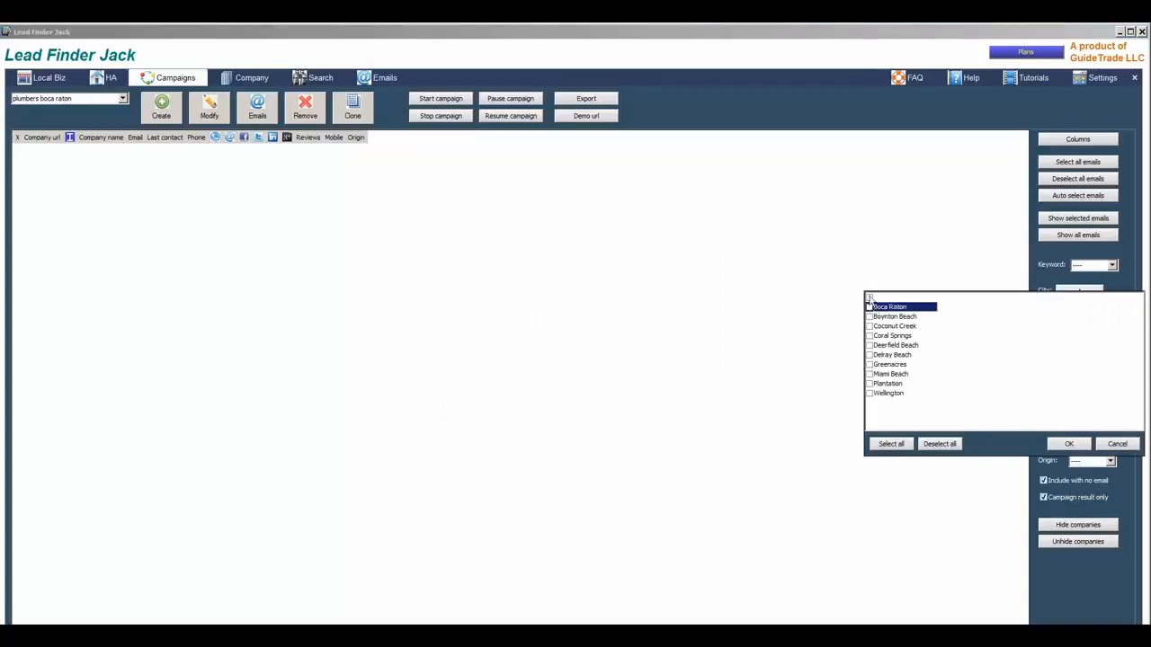
click(869, 297)
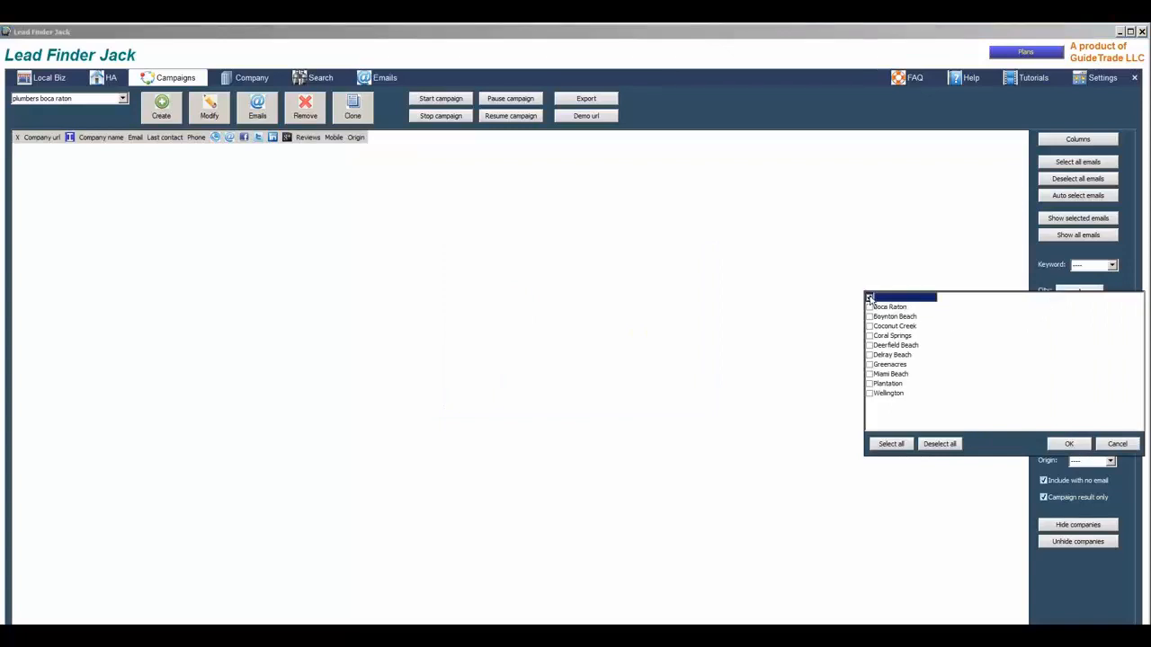
click(892, 445)
click(1069, 445)
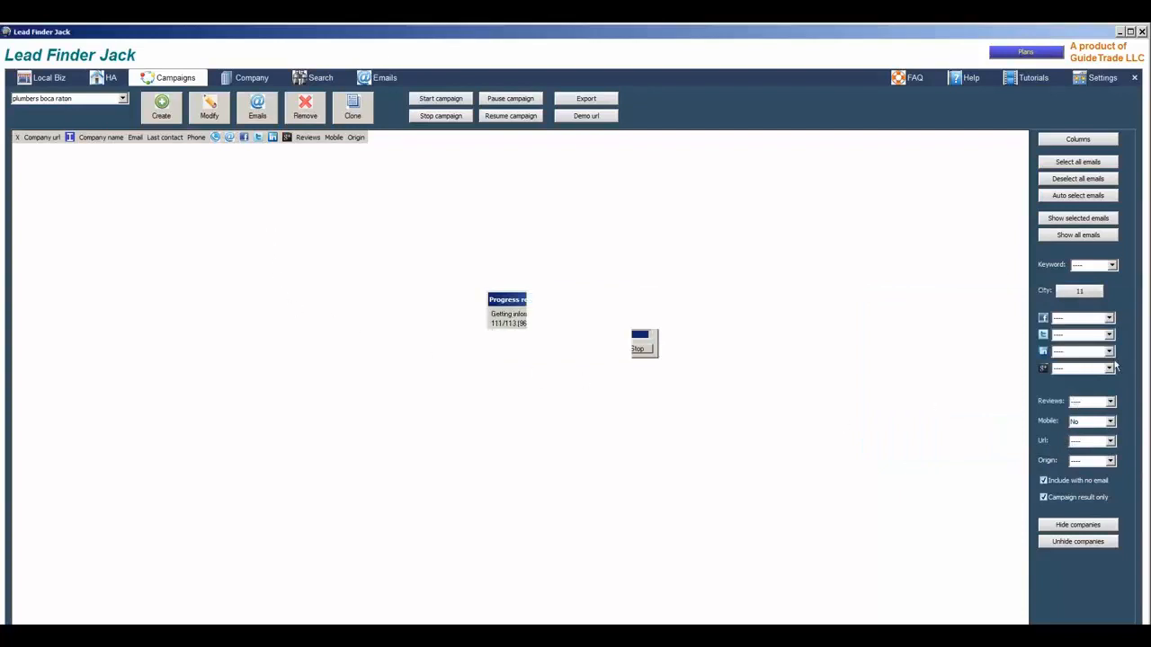
Reapply the Mobile filter with No for all cities, and clear it
click(1073, 425)
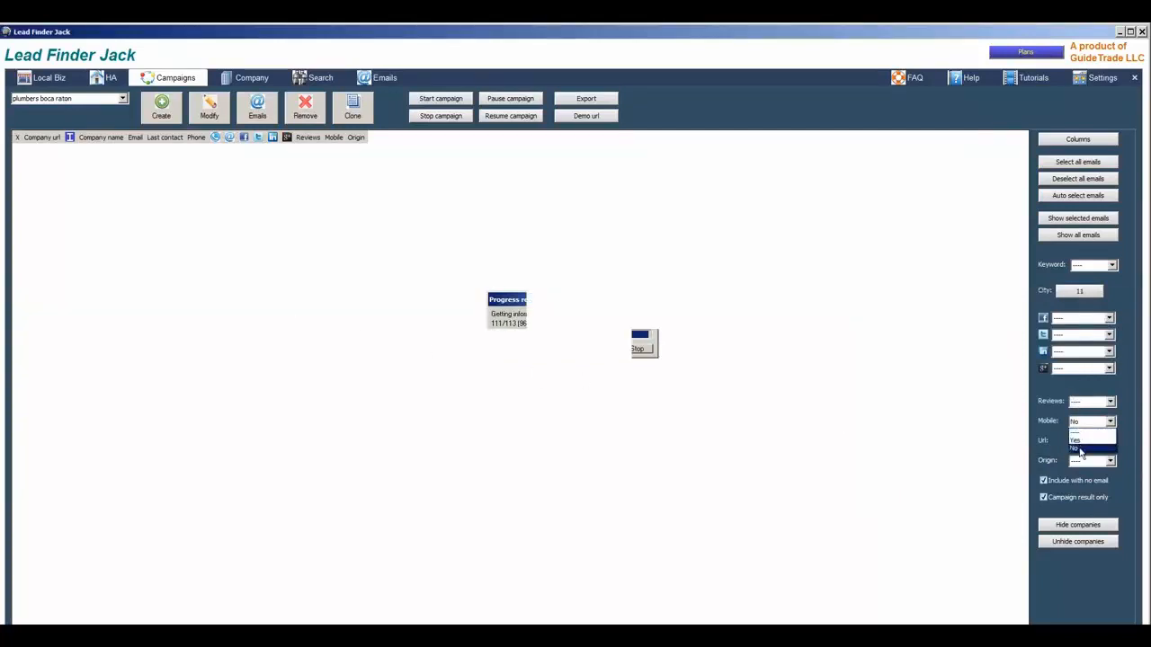
click(1079, 452)
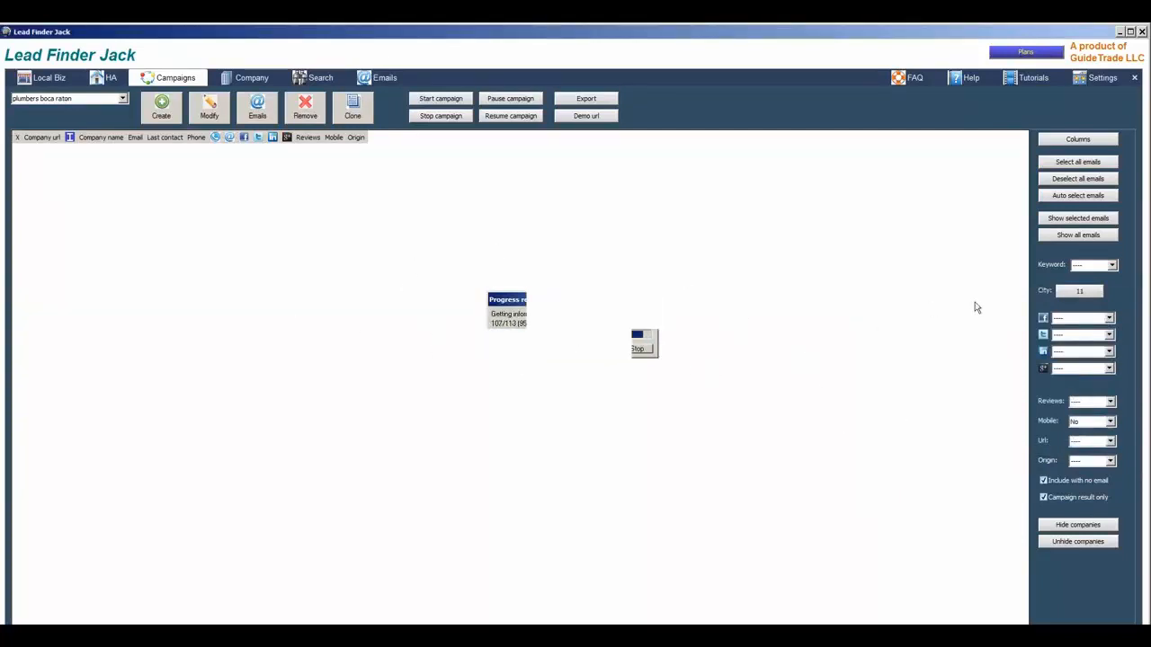
click(1084, 424)
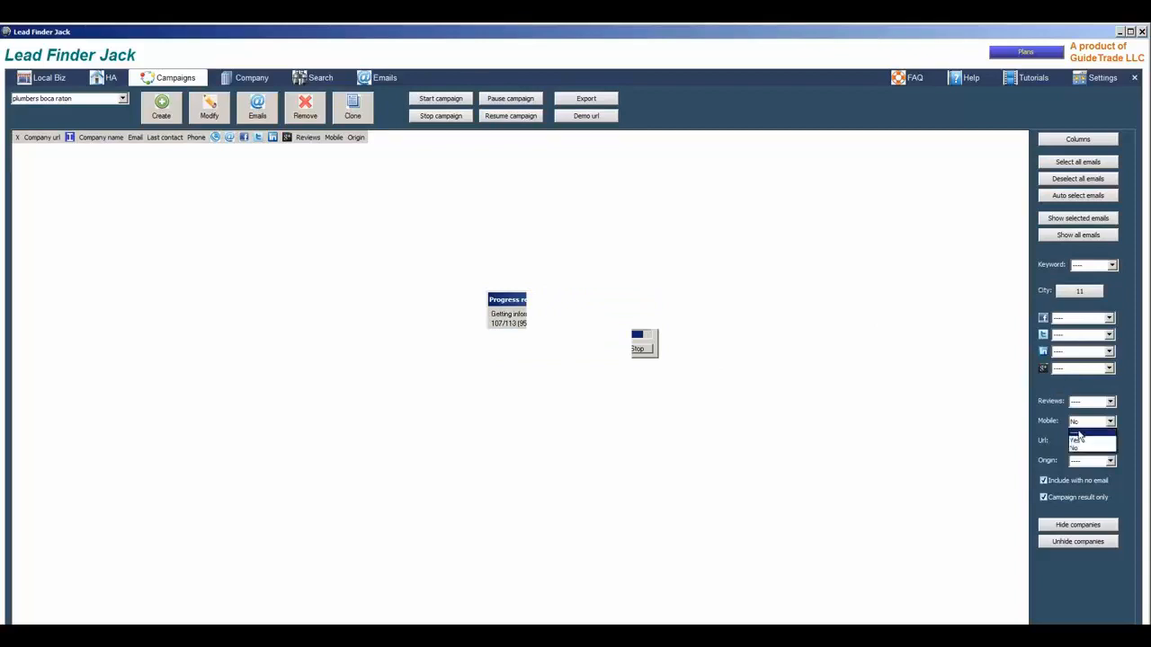
click(1079, 433)
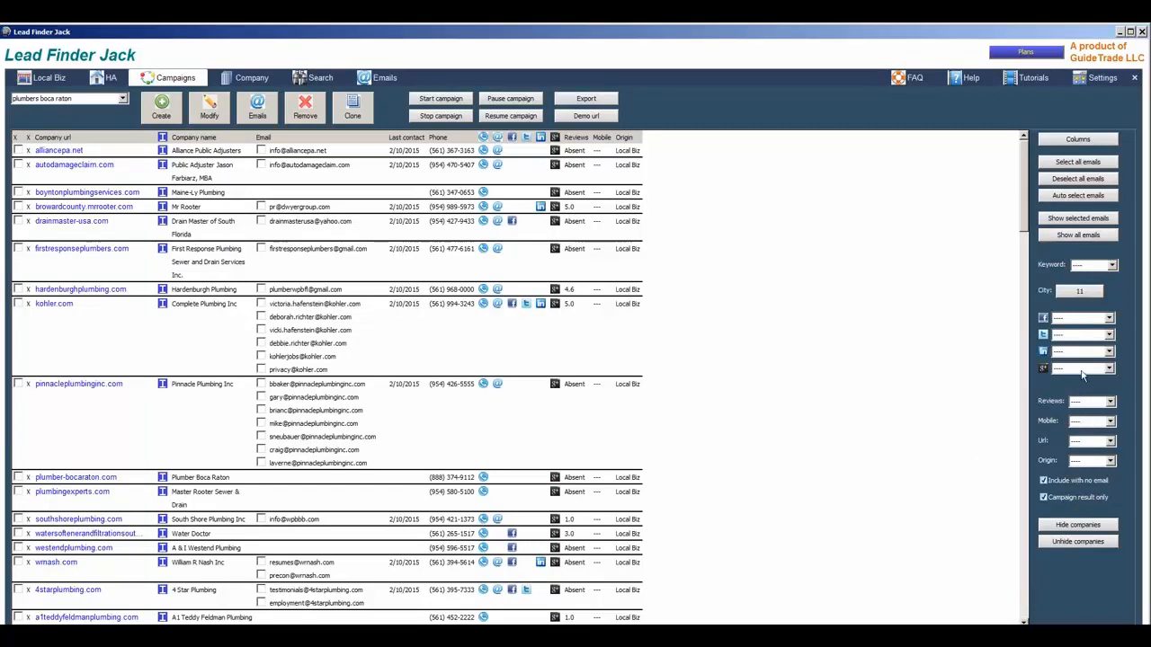
Filter the company list by Url set to Yes and by Url set to No, and clear the Url filter
click(1078, 442)
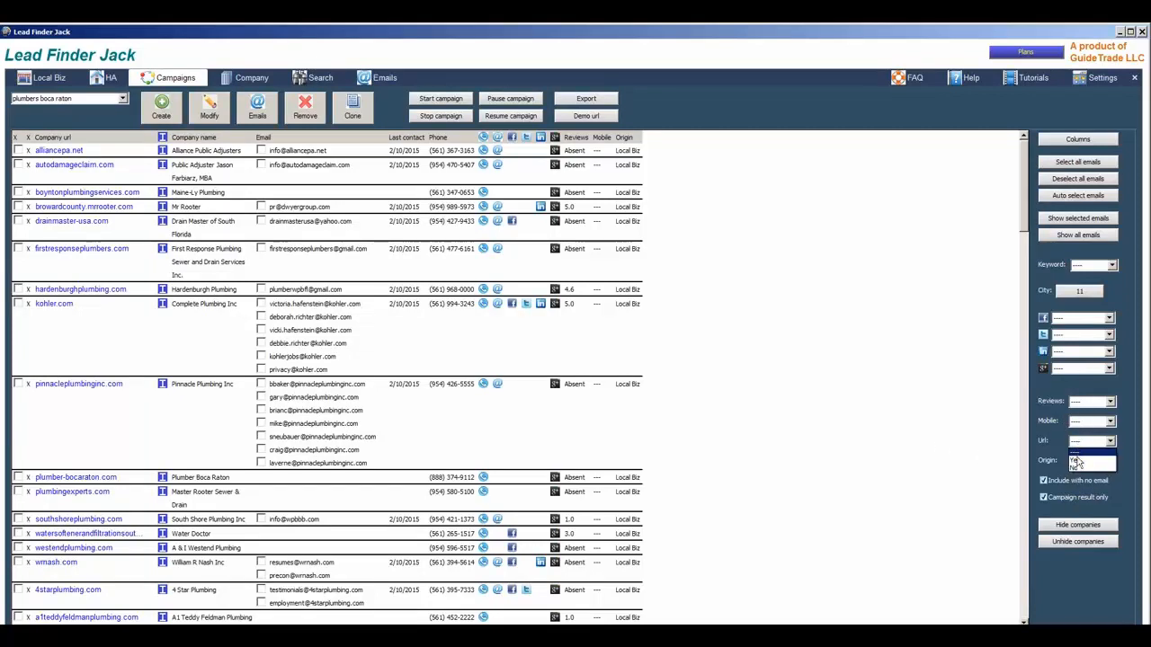
click(1077, 460)
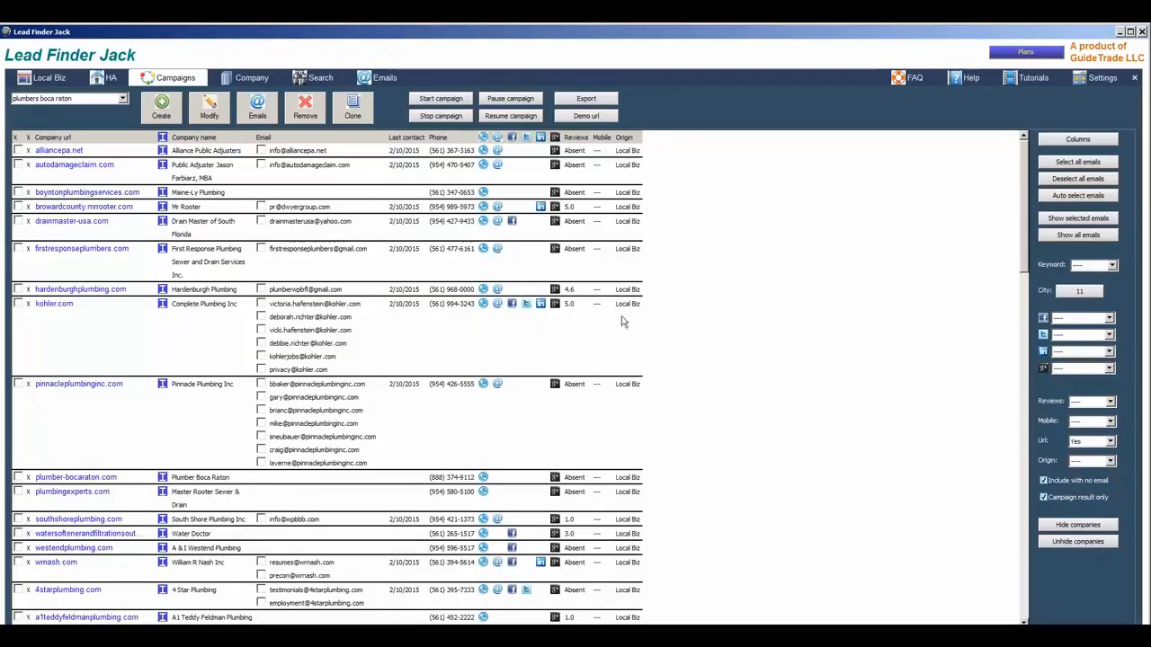
click(1096, 443)
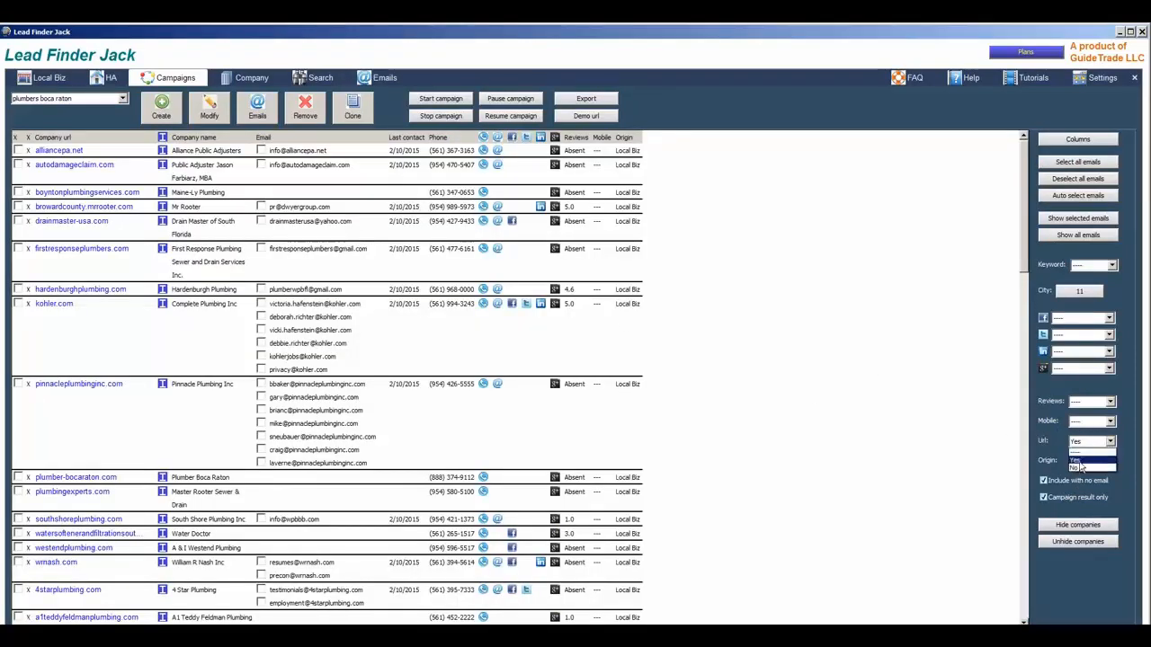
click(1075, 467)
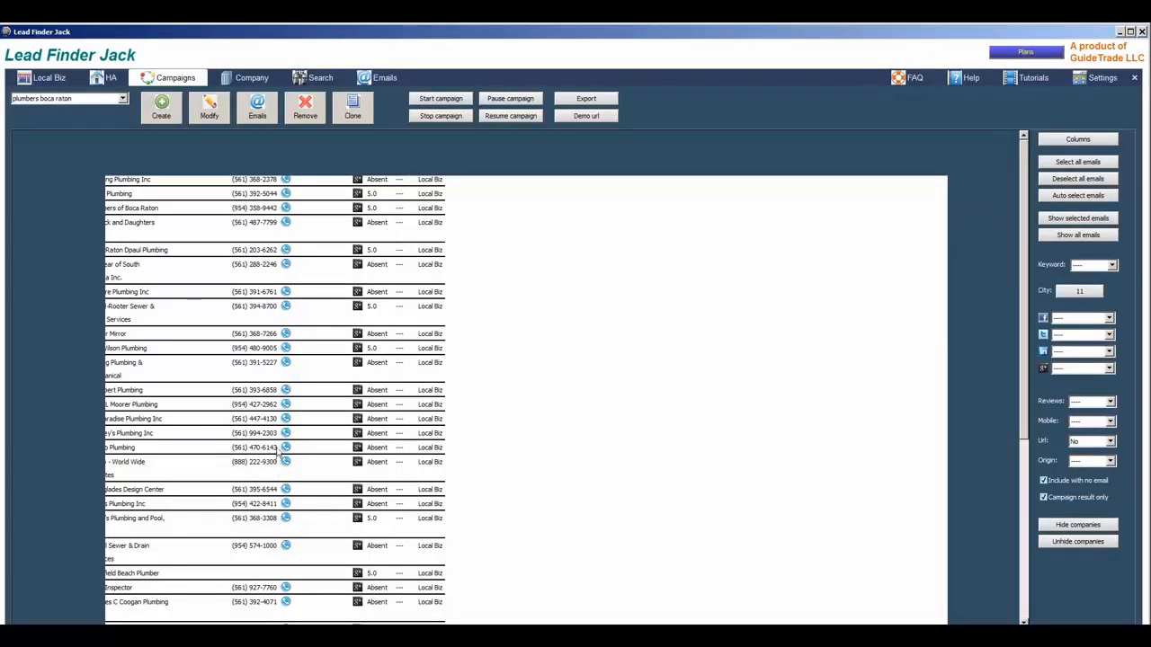
click(1084, 444)
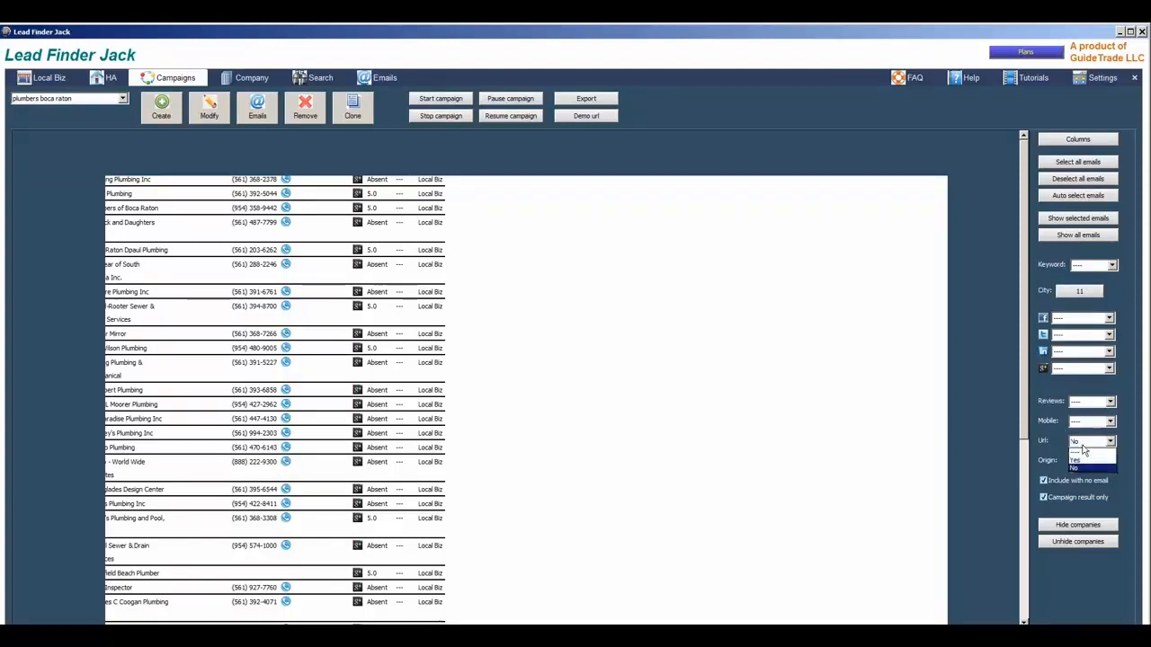
click(1082, 451)
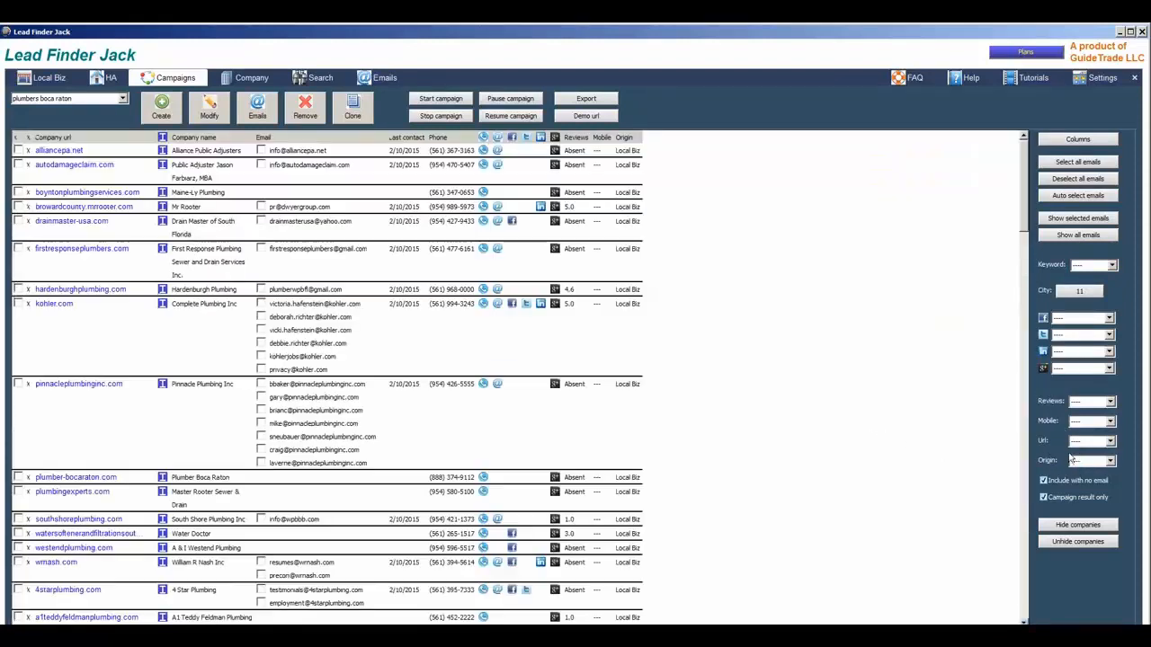
View the options of the Origin filter without choosing one
click(1079, 461)
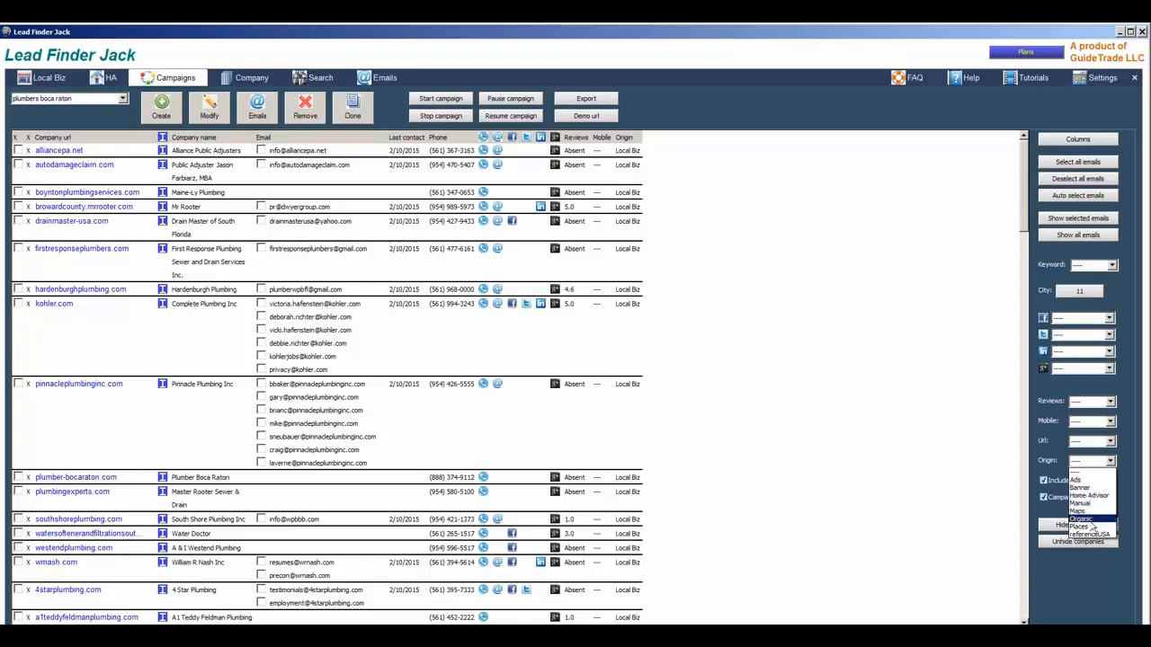
click(933, 489)
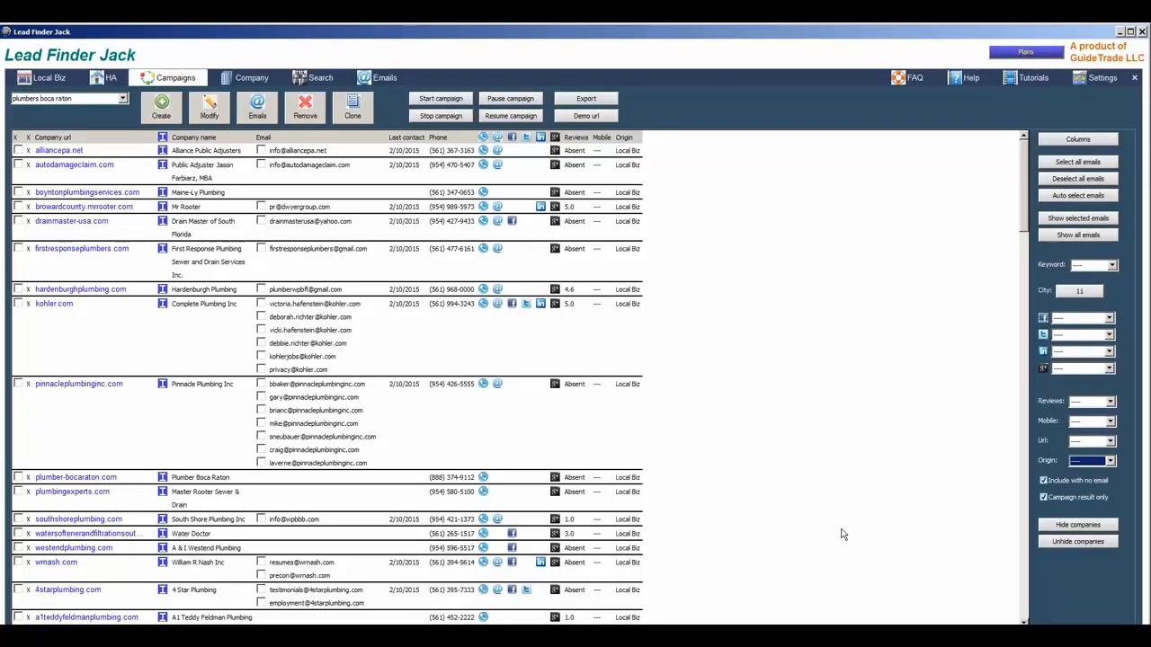
Review the maximum searched and hide limit values for large companies in the settings, and return to the campaign
click(1101, 78)
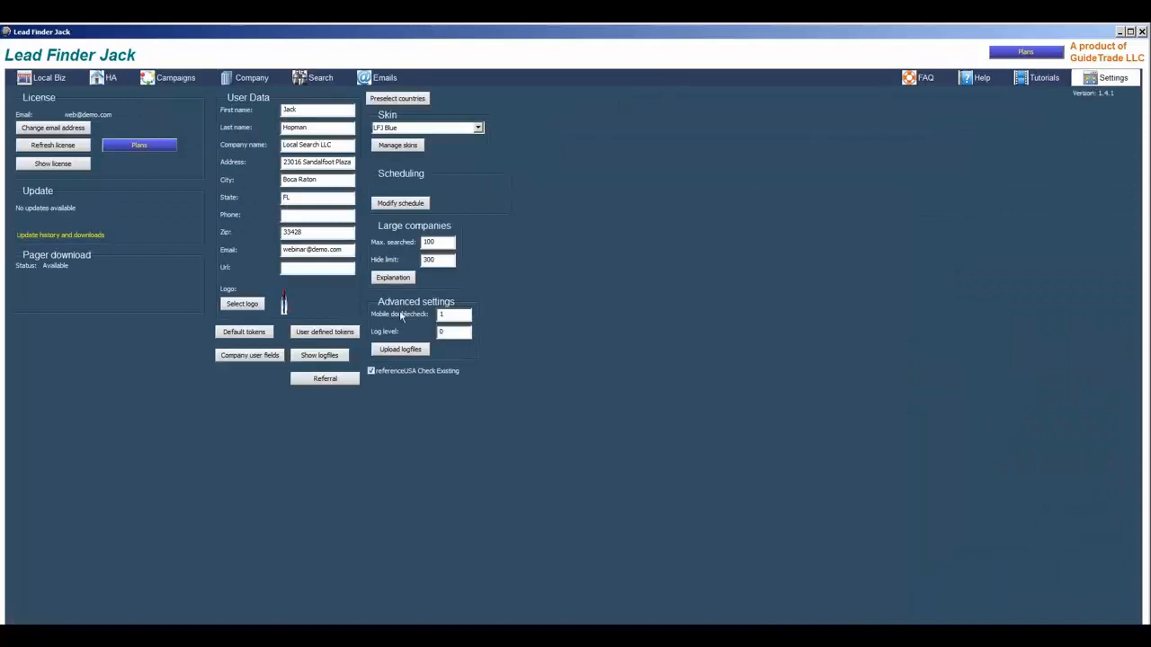
drag(447, 241, 421, 242)
double_click(429, 260)
click(176, 84)
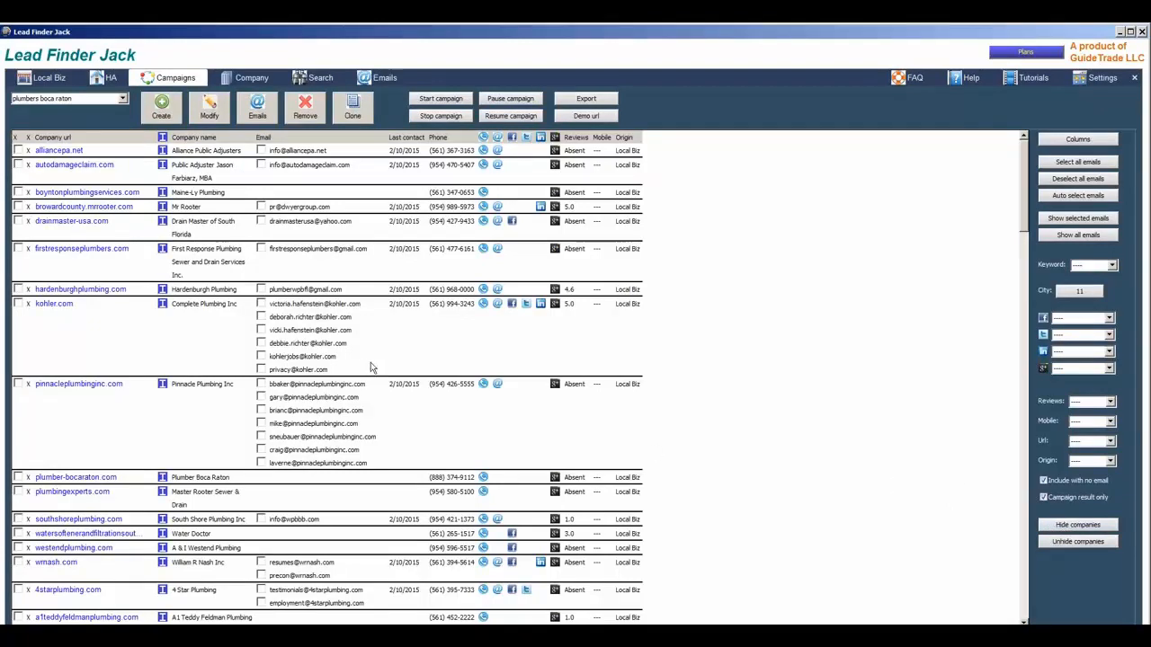
Hide the companies hardenburghplumbing.com and kohler.com from the plumbers boca raton campaign
click(17, 304)
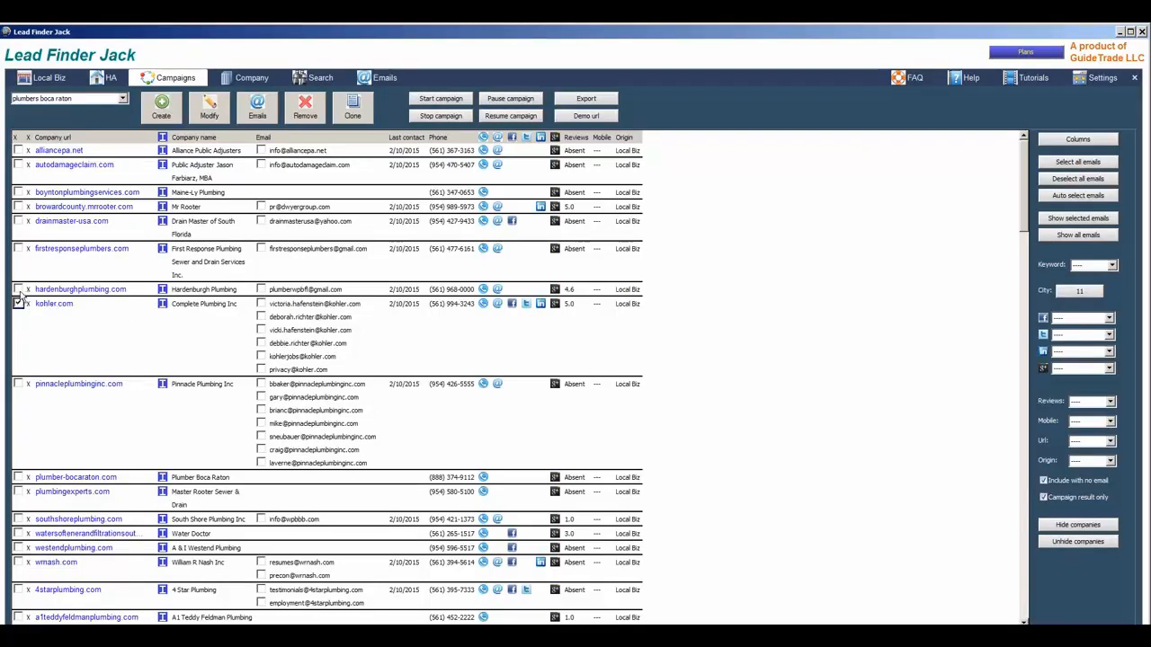
click(18, 290)
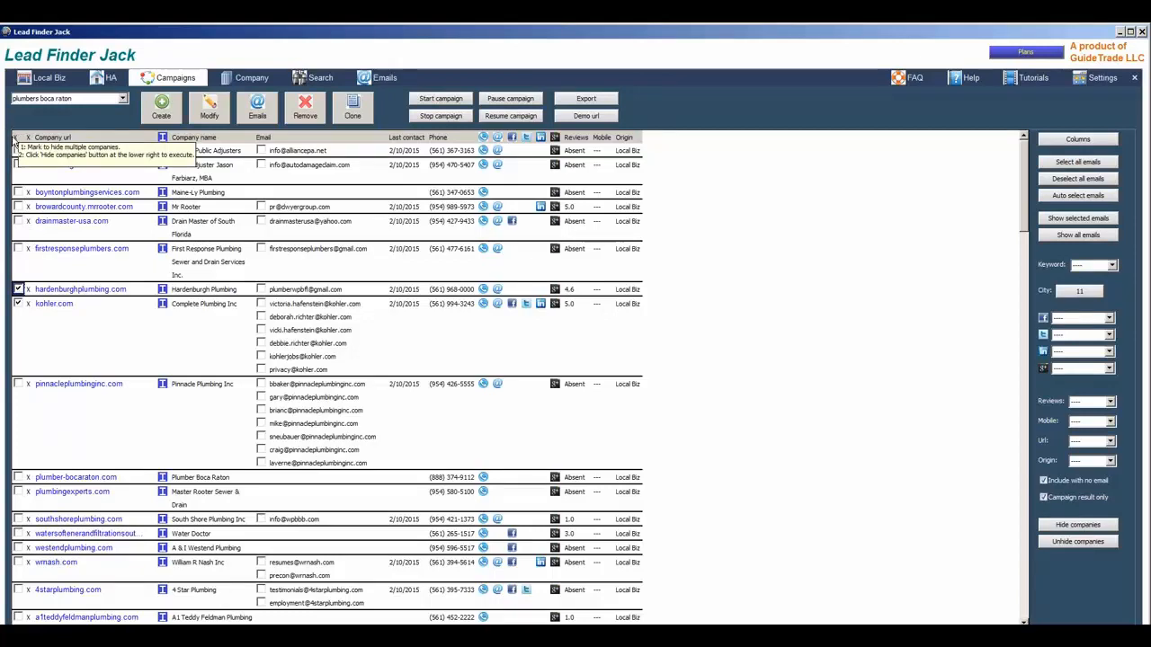
click(28, 289)
click(566, 351)
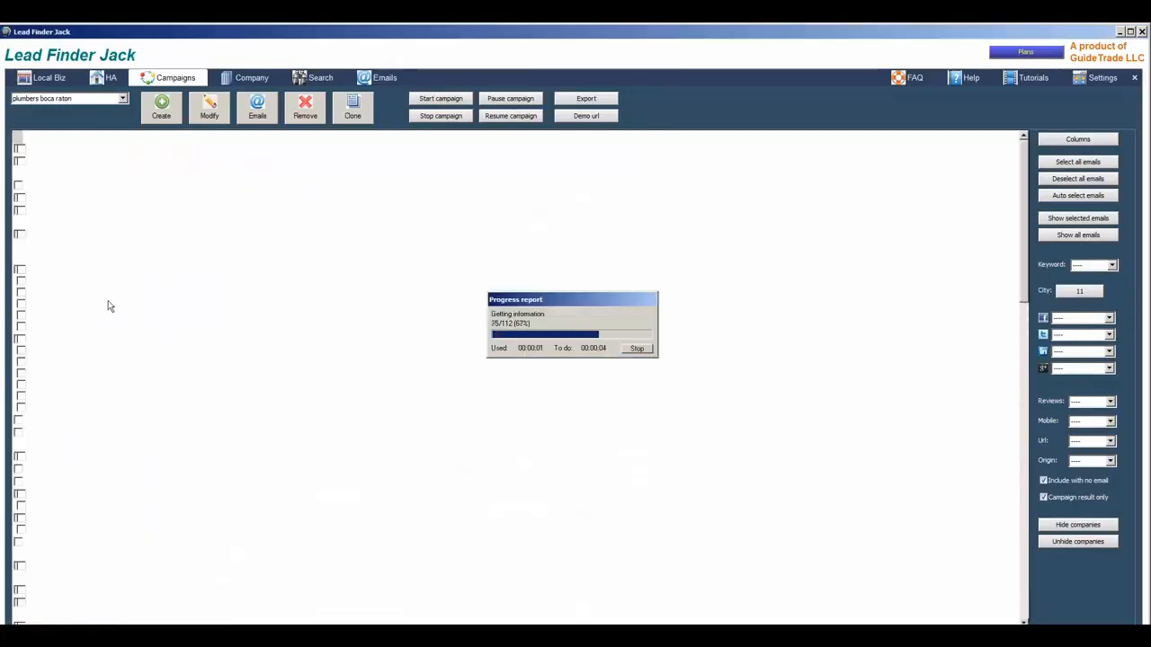
click(28, 290)
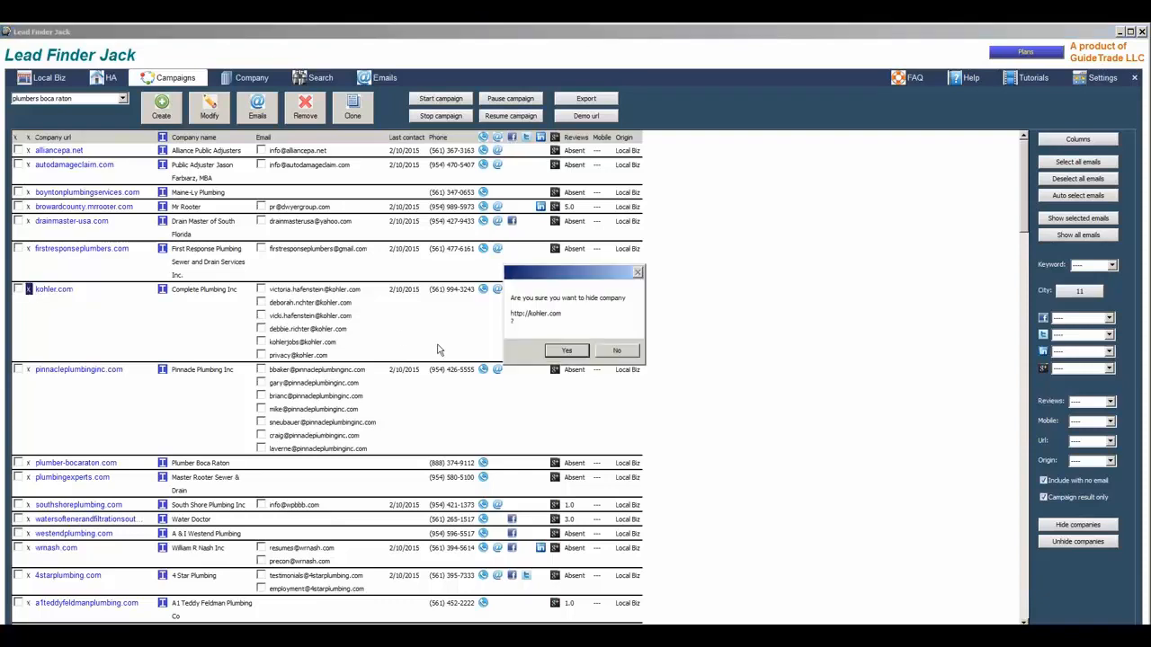
click(555, 354)
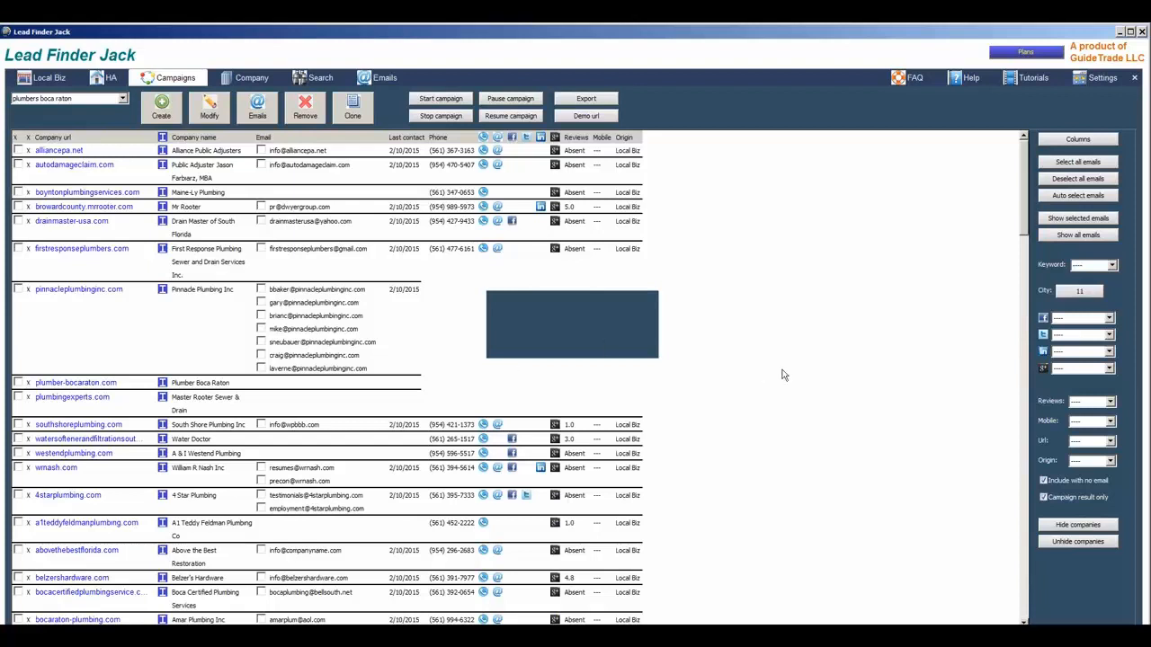
Auto-select the campaign's company emails, and view the start and pause campaign confirmations without carrying them out
click(438, 99)
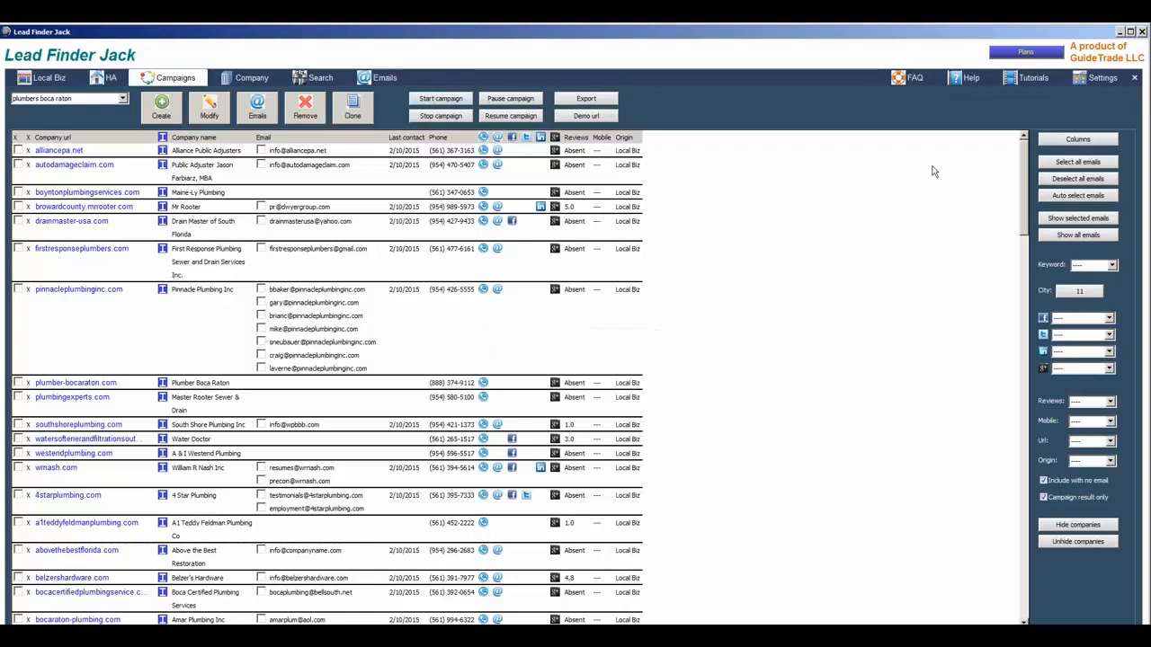
click(1077, 195)
click(457, 97)
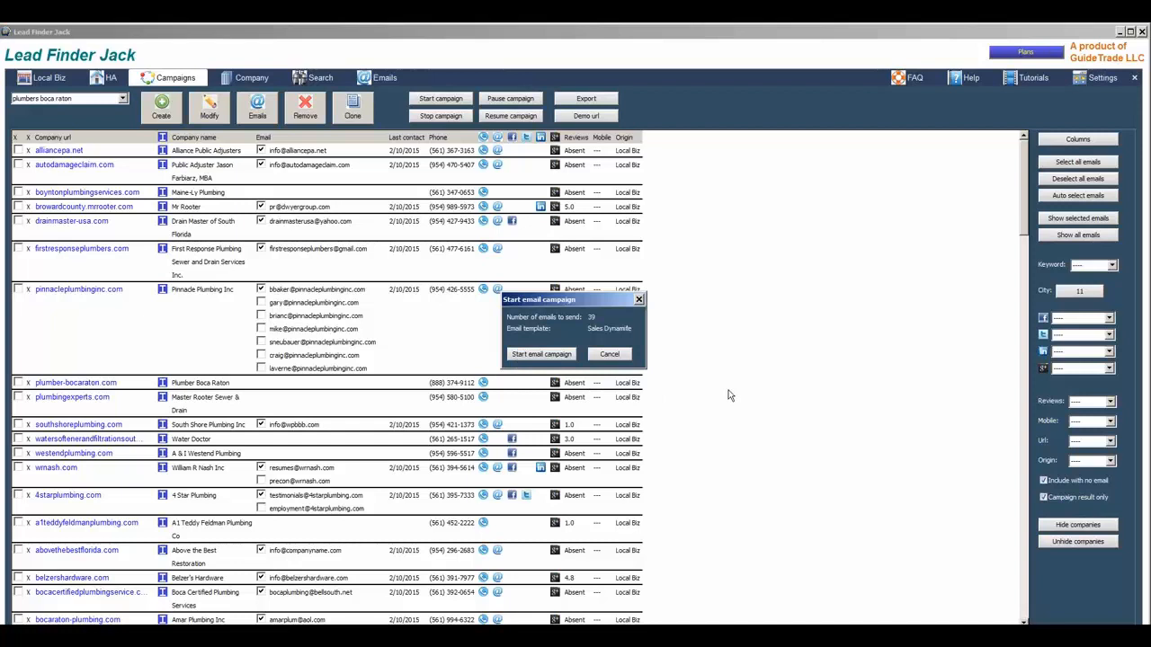
click(639, 301)
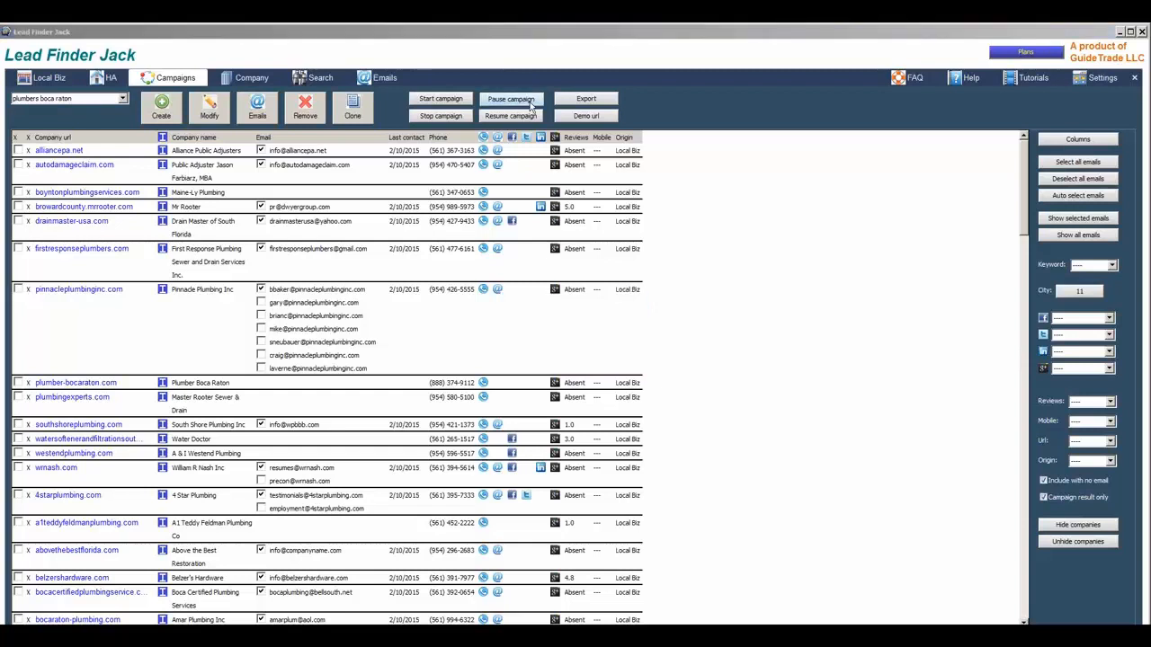
click(510, 99)
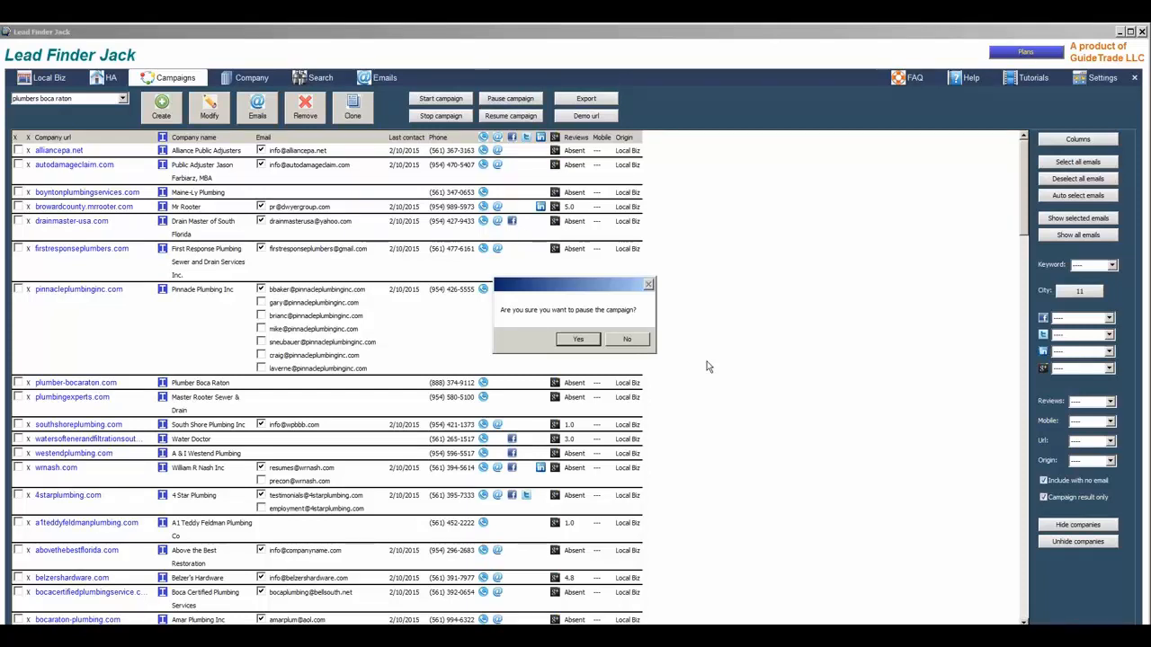
click(639, 339)
Review the campaign's export options and the available CSV separators, and leave without exporting
click(609, 102)
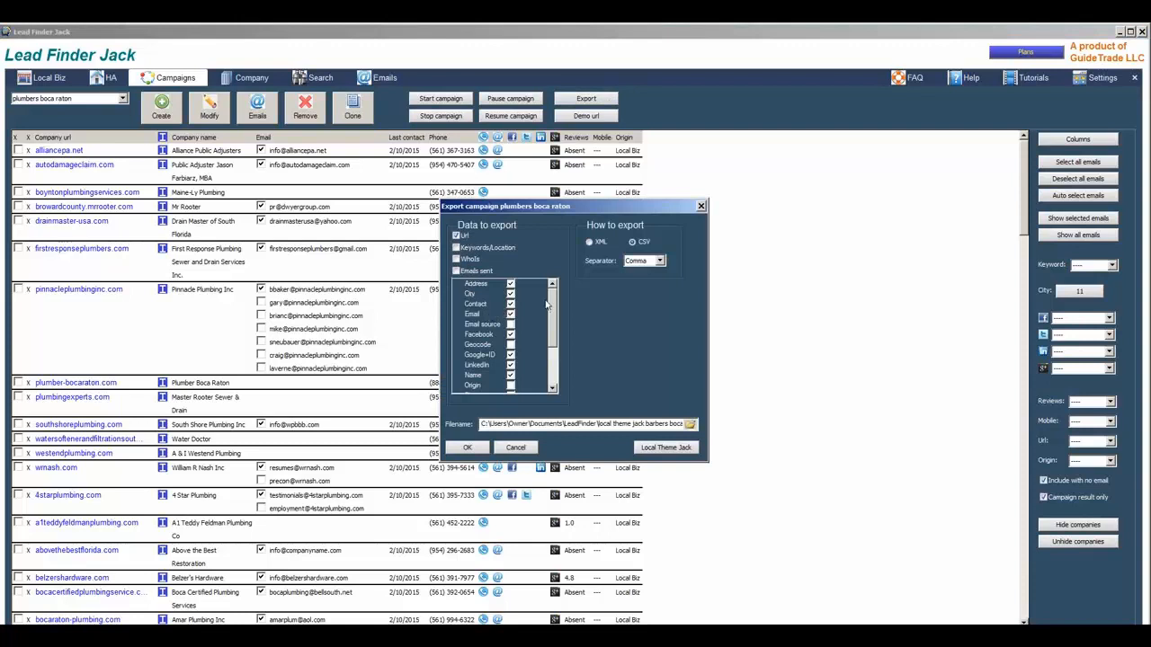
click(660, 262)
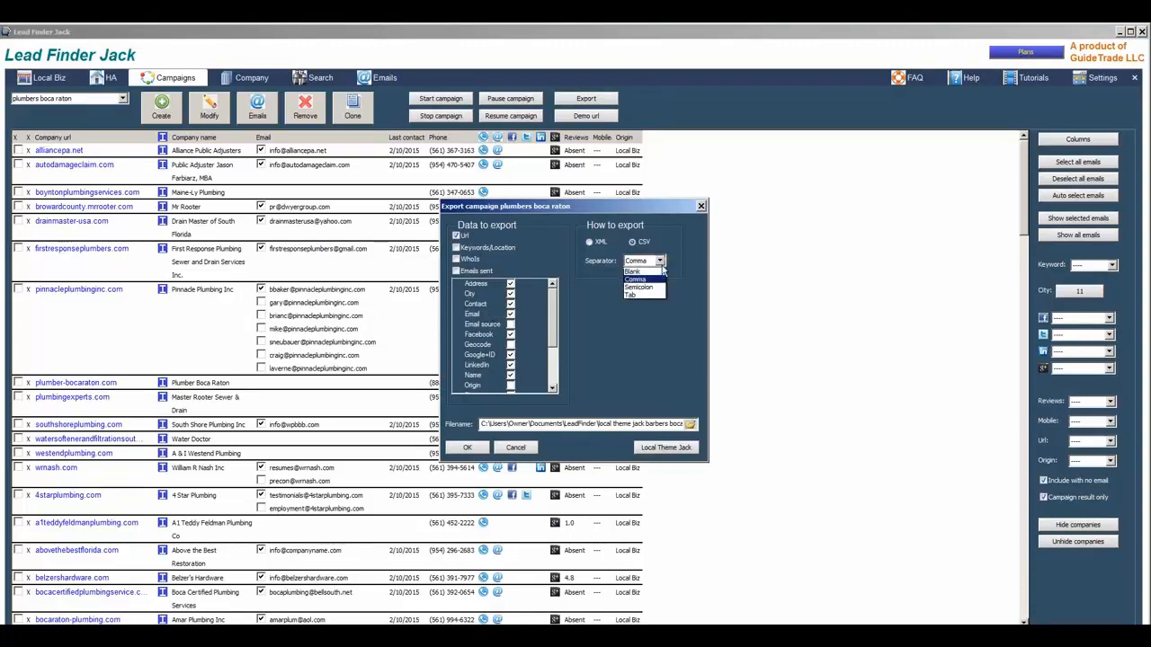
click(652, 272)
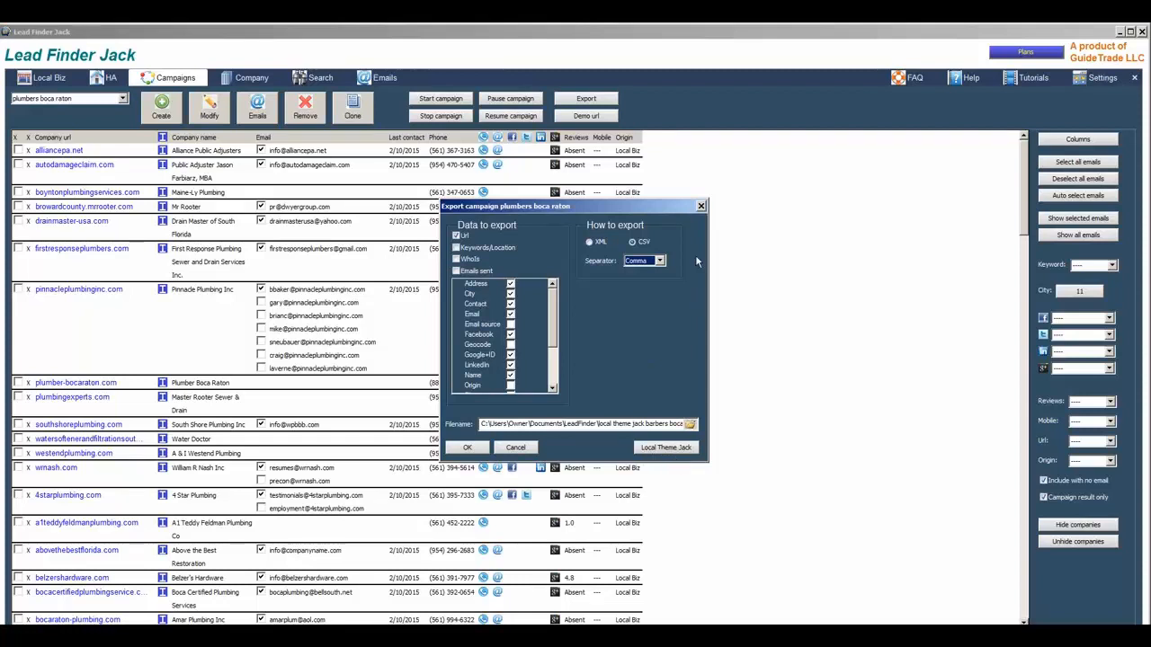
click(702, 207)
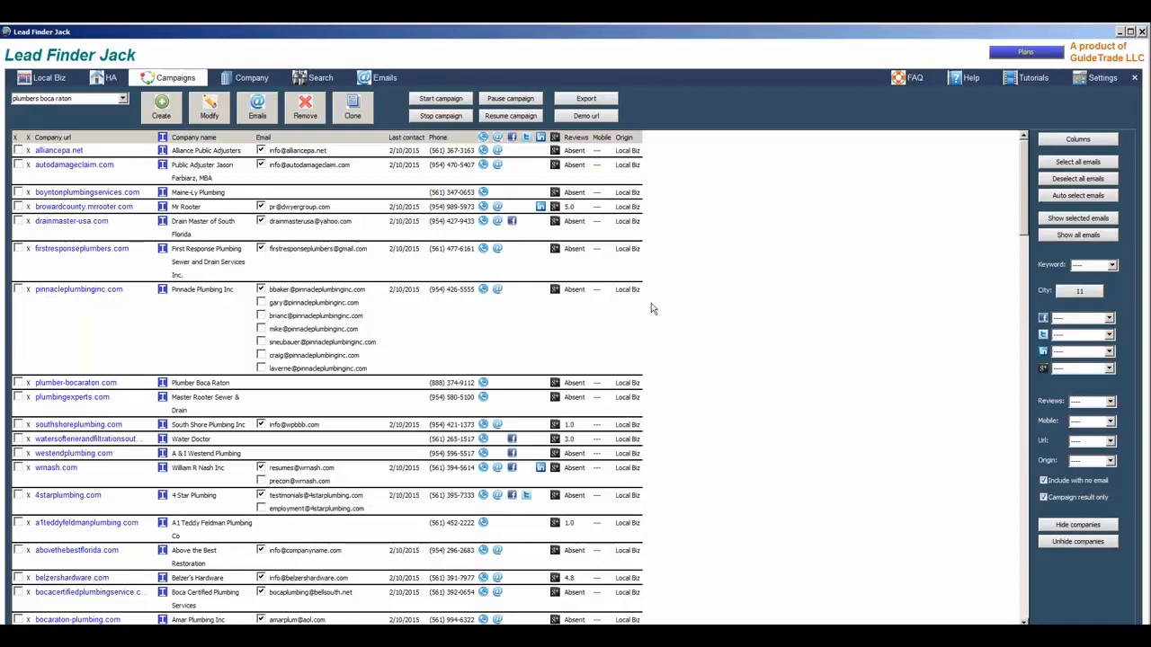
View the stop campaign confirmation and the demo url option, and dismiss both without making changes
click(441, 116)
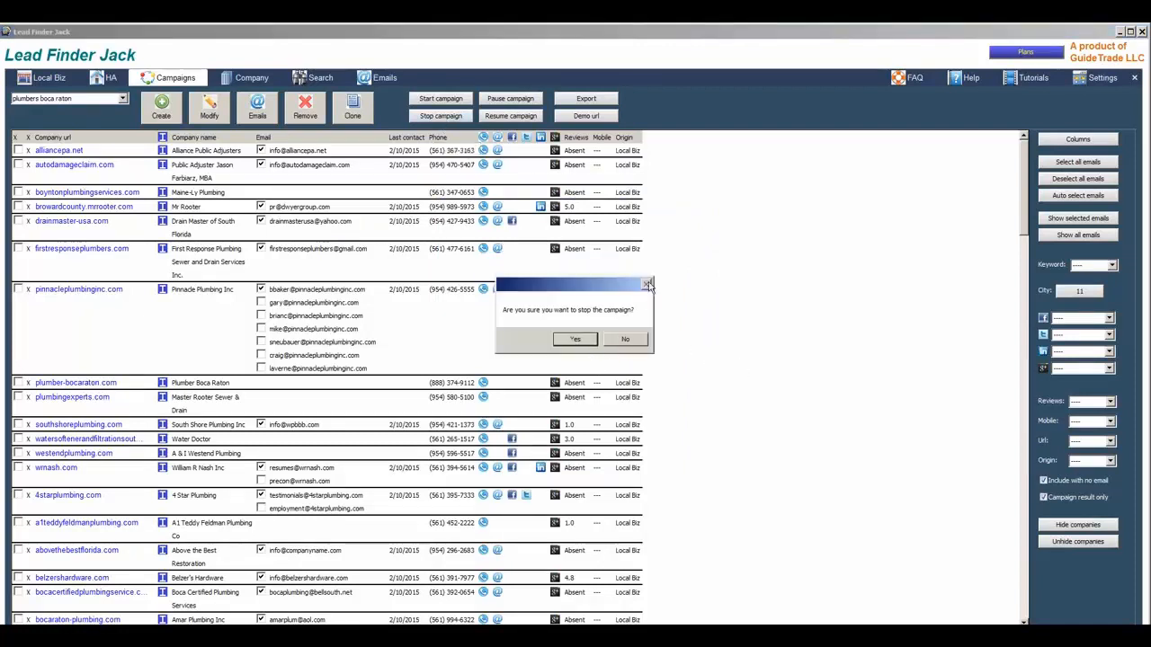
click(629, 340)
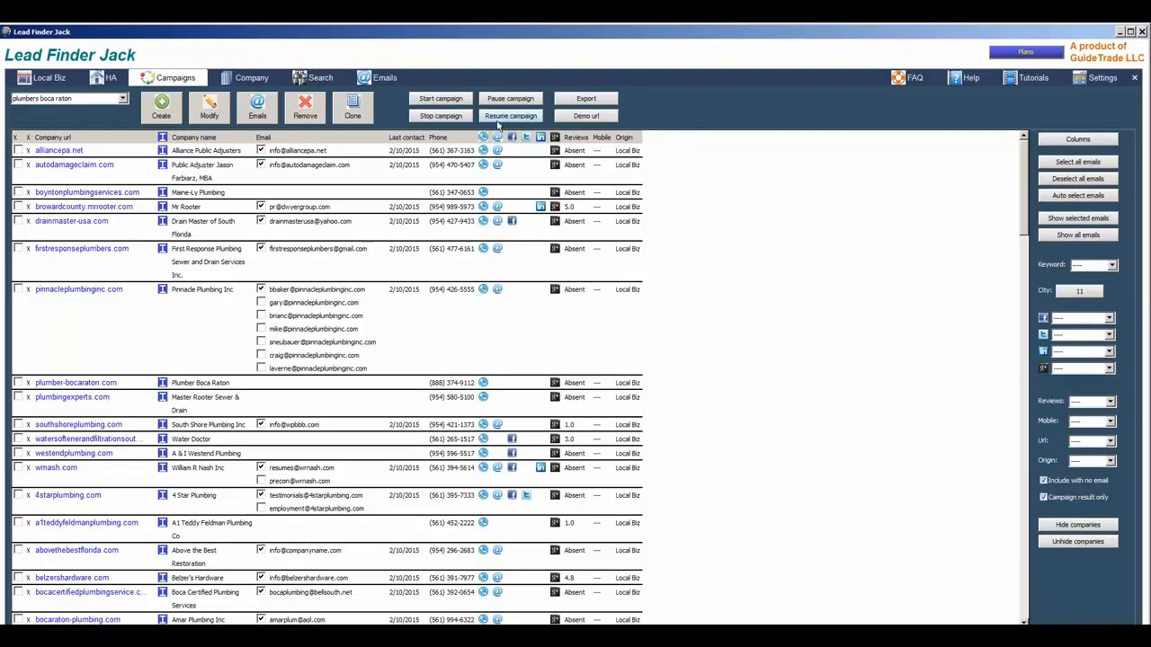
click(584, 116)
click(515, 360)
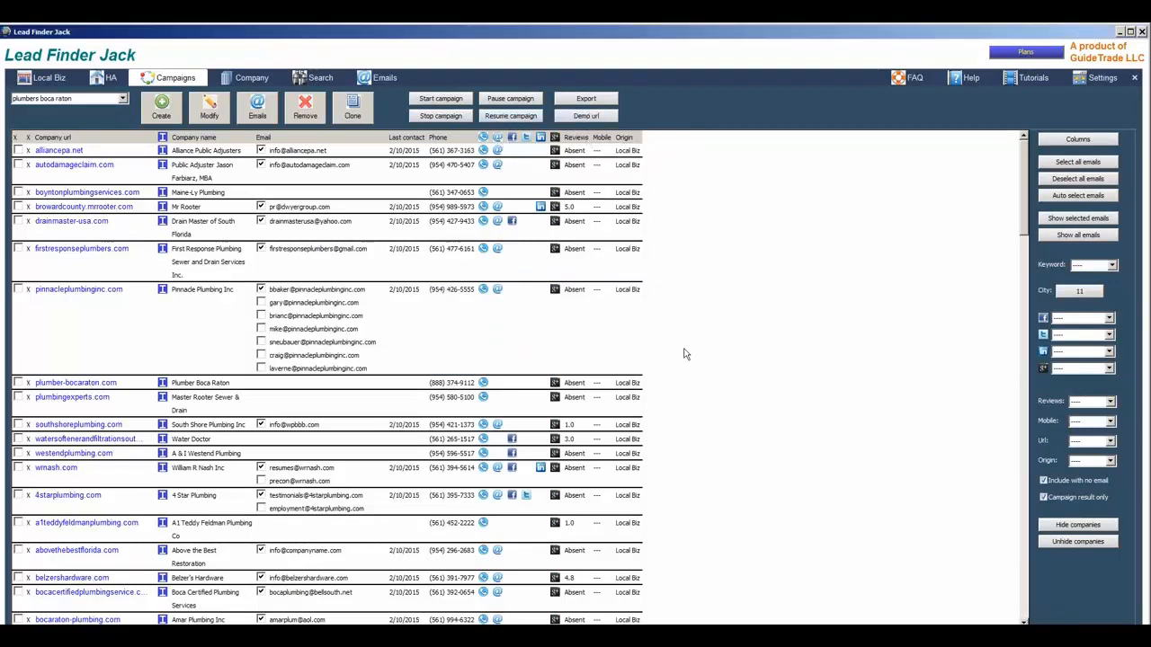
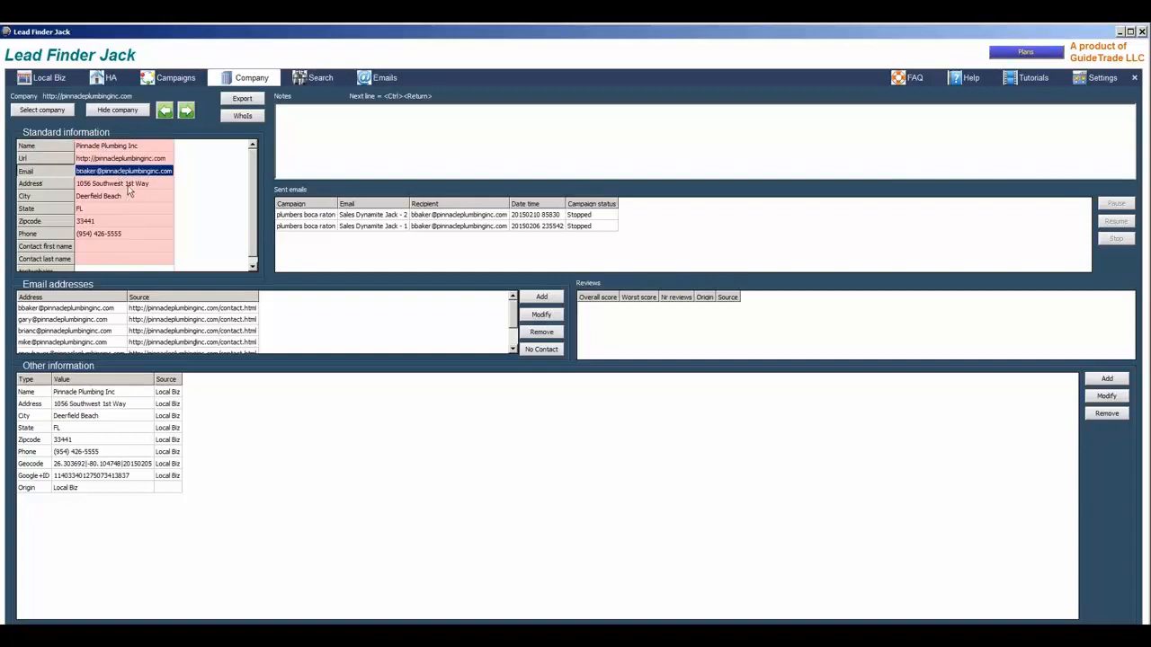
Review Pinnacle Plumbing Inc's city, zipcode, phone and email addresses, and enter "enter notes" in its notes
click(114, 197)
click(90, 223)
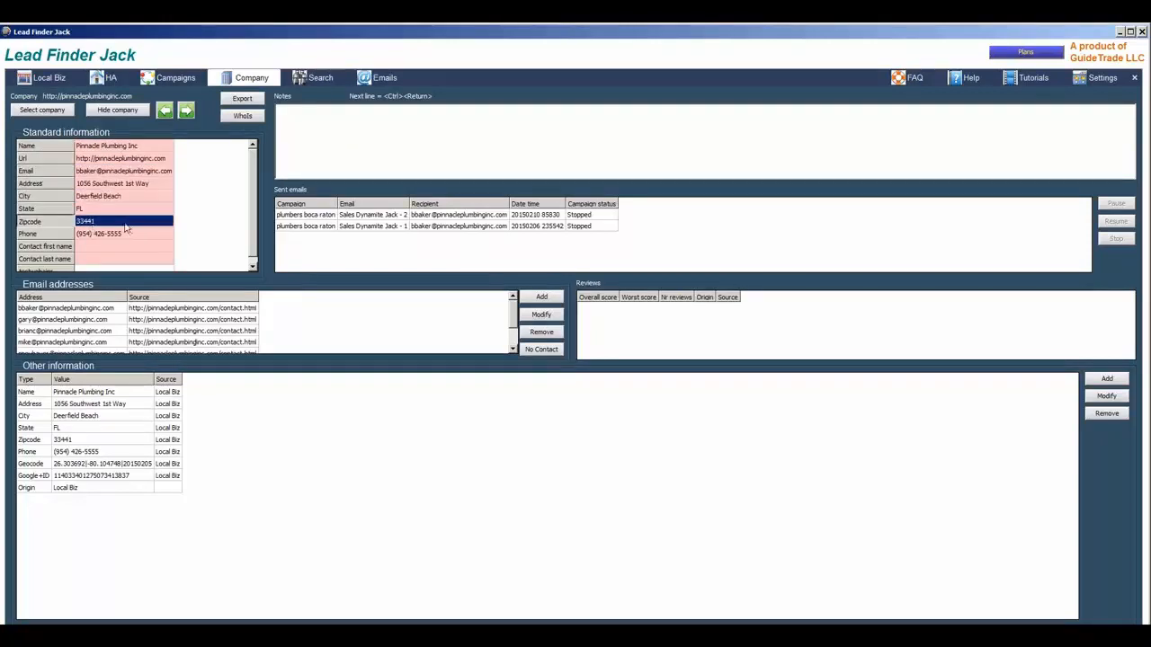
click(110, 237)
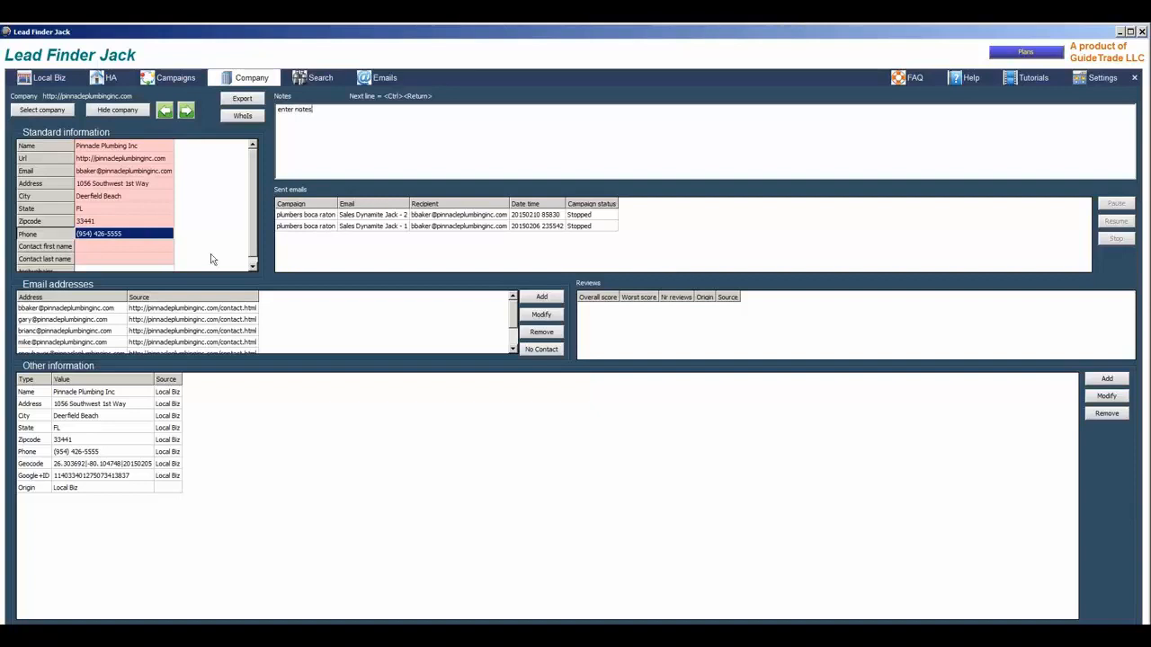
drag(72, 308, 61, 342)
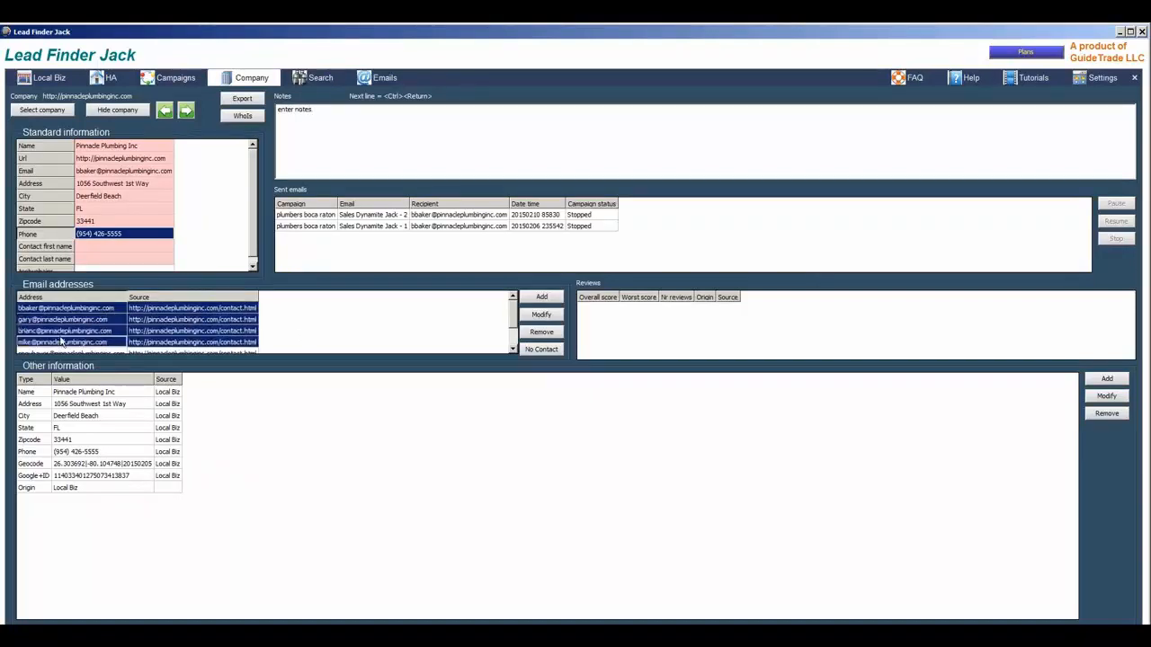
click(69, 311)
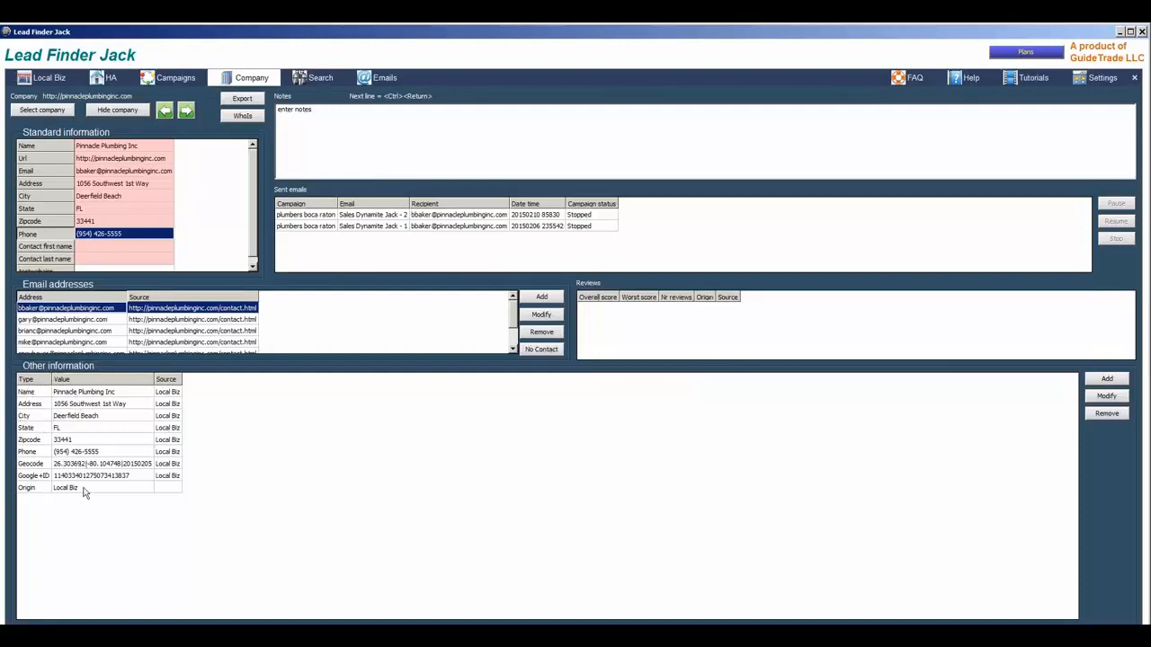
click(52, 112)
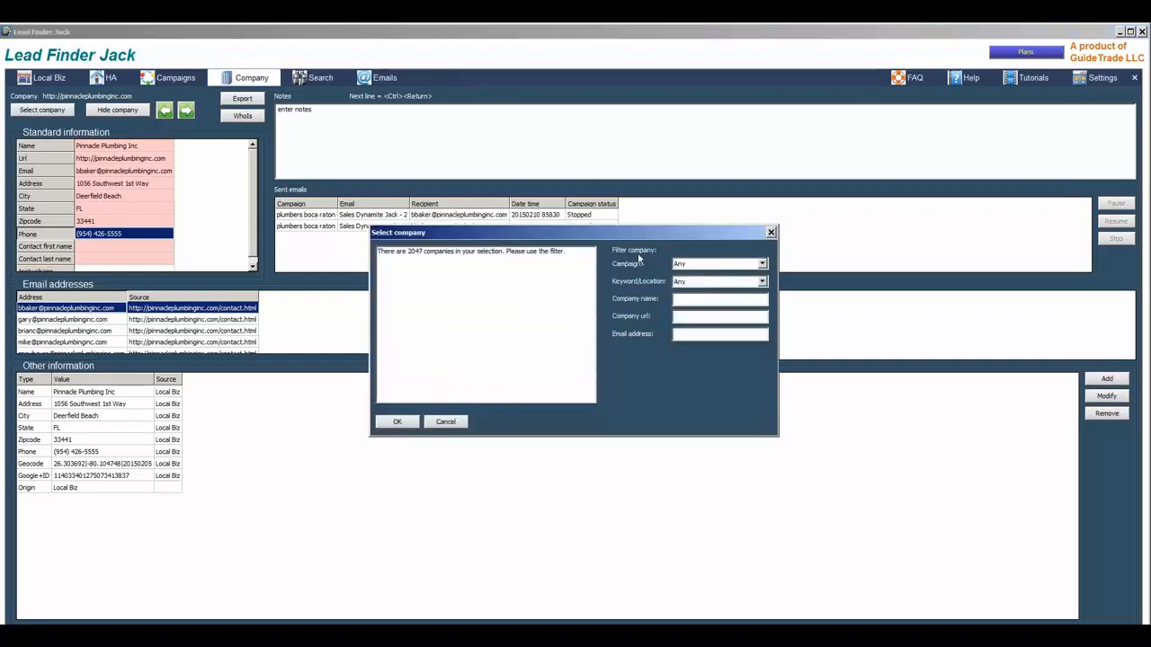
click(709, 267)
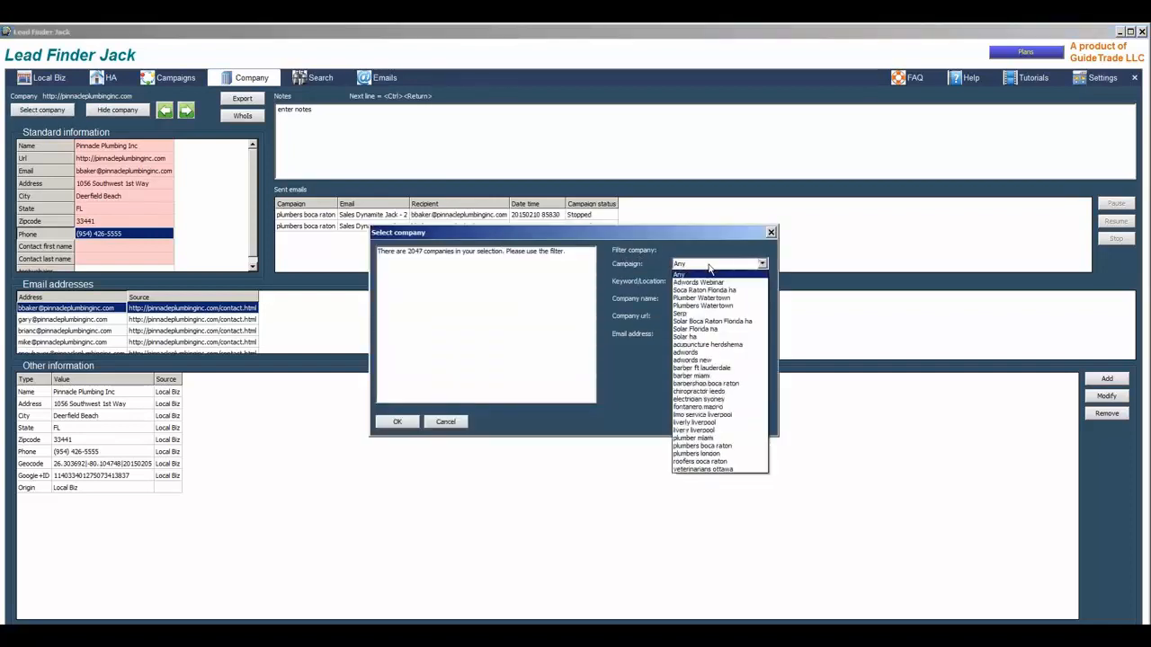
click(720, 384)
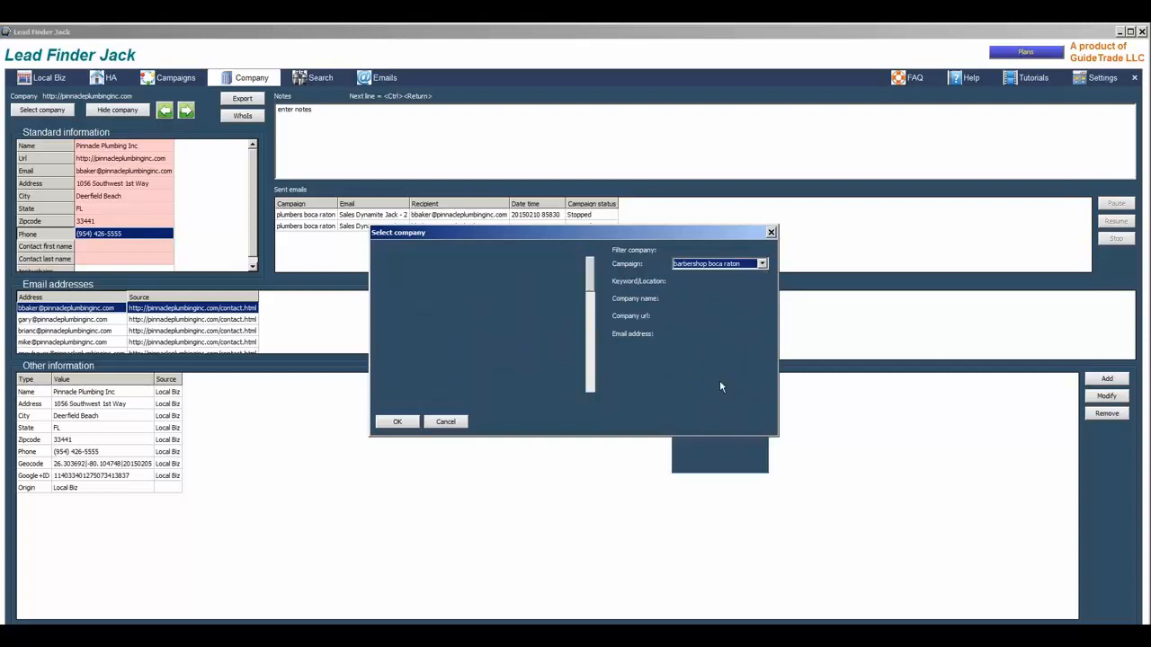
drag(590, 277, 590, 301)
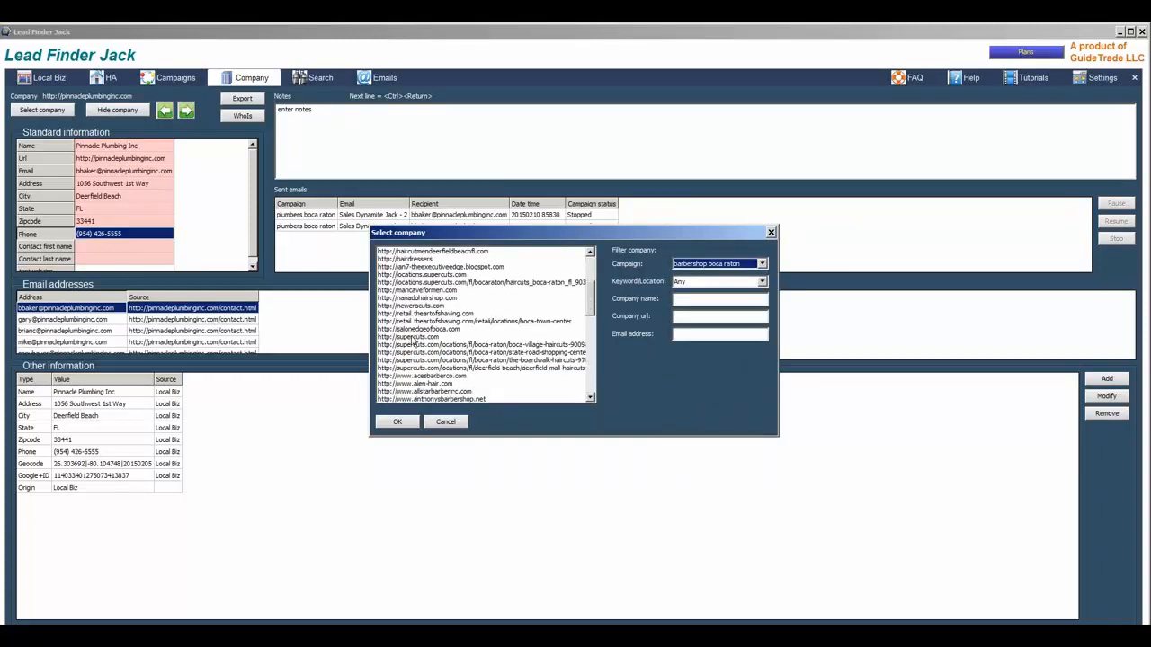
click(414, 340)
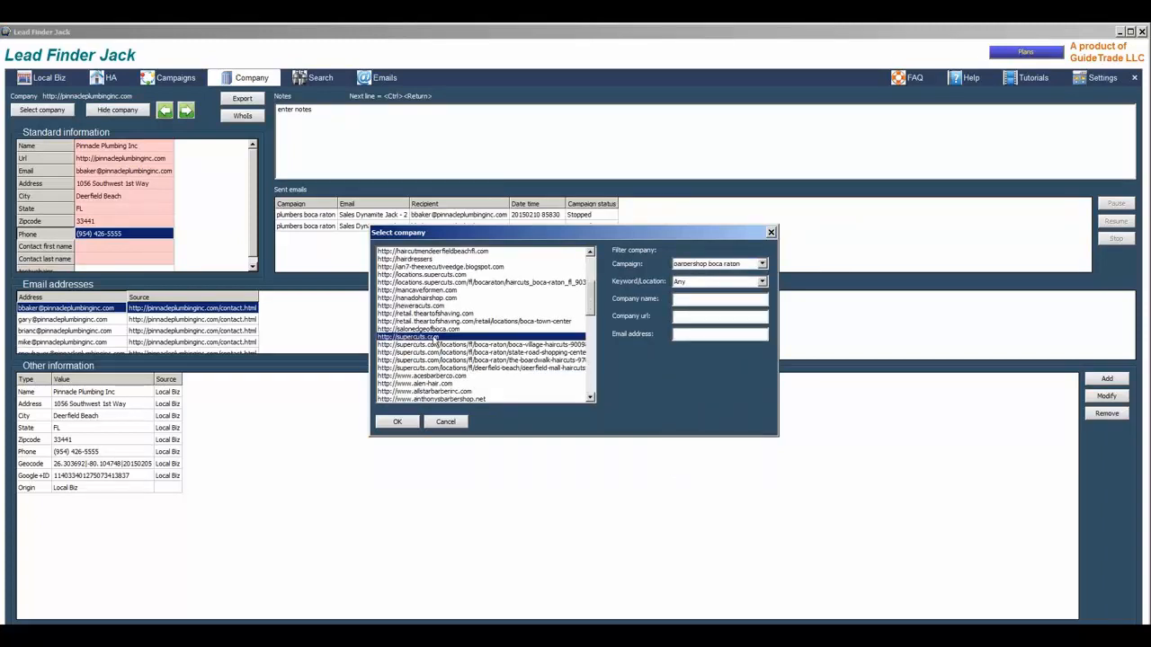
click(399, 423)
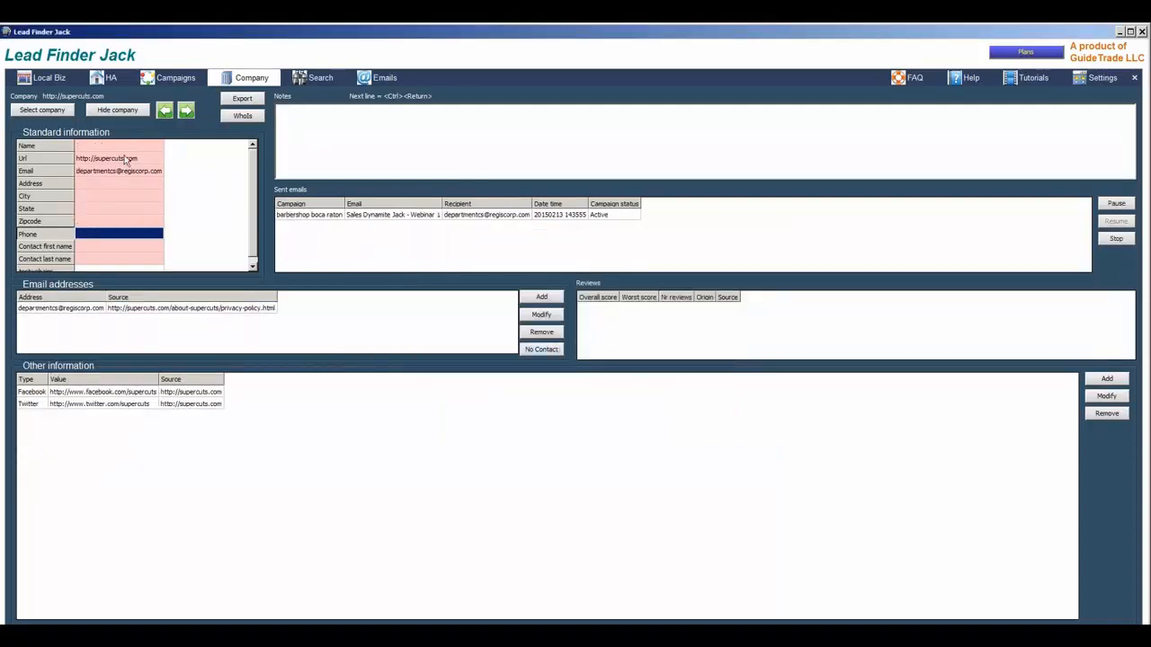
Browse forward through the company records to locations.supercuts.com and examine its Google+ review entry
click(186, 110)
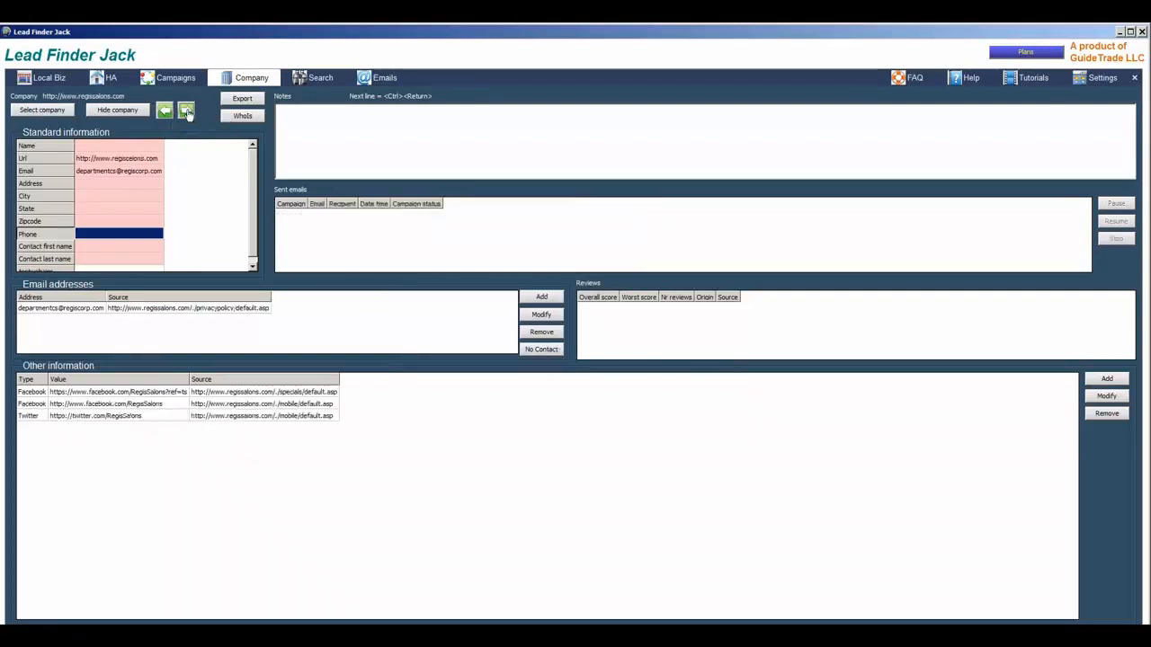
click(186, 110)
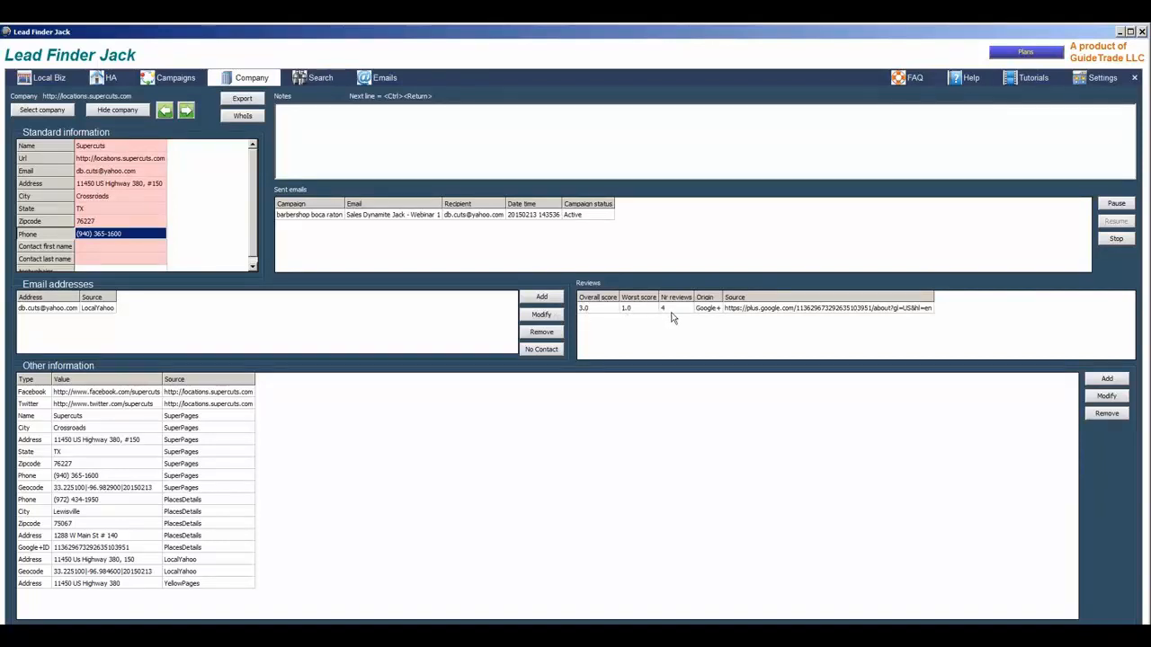
click(741, 310)
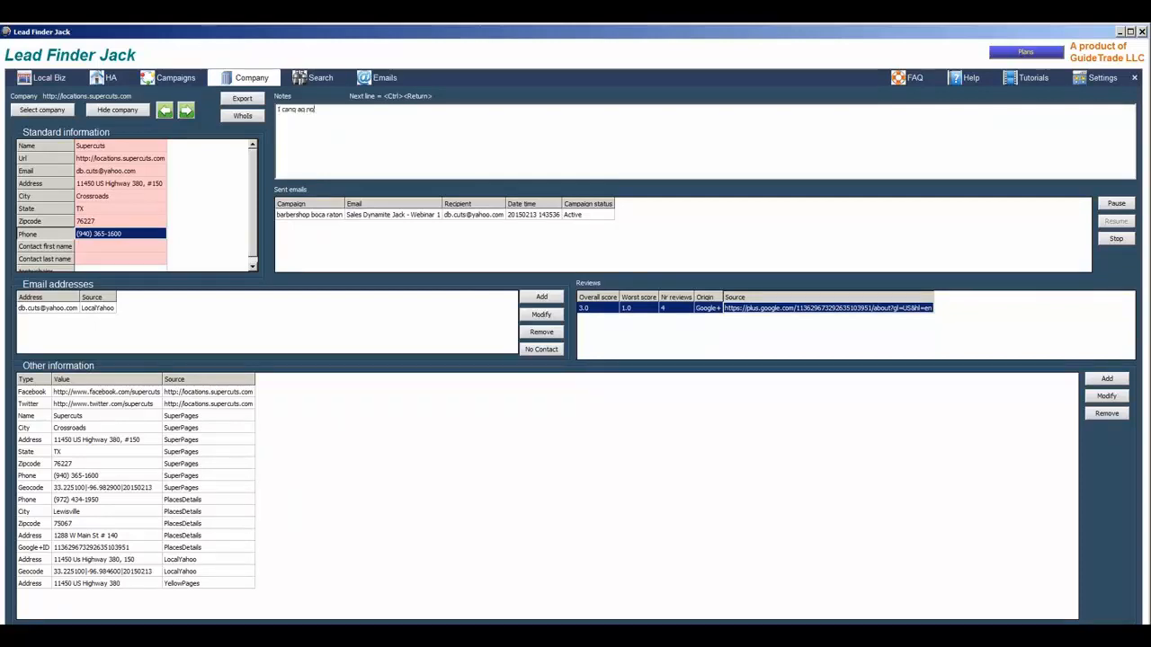
Enter the note "I can ad notes to it" for the locations.supercuts.com company
text(n s)
text(d notes to )
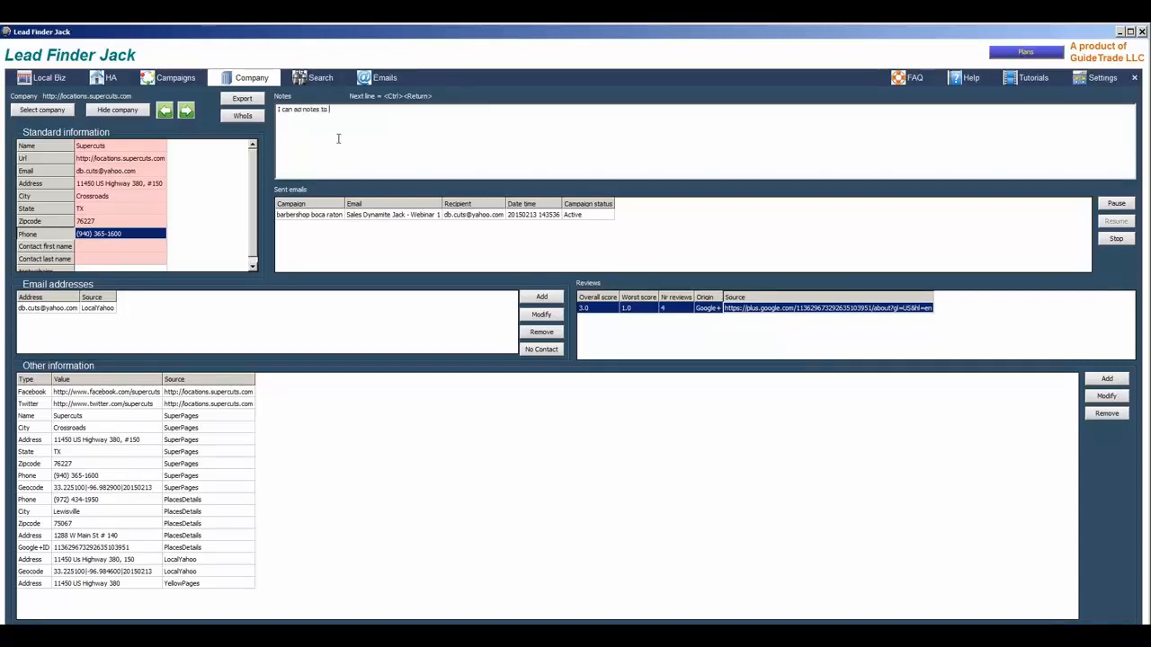
text(it.)
Stop the active barbershop boca raton campaign for the locations.supercuts.com company and confirm it
click(1116, 239)
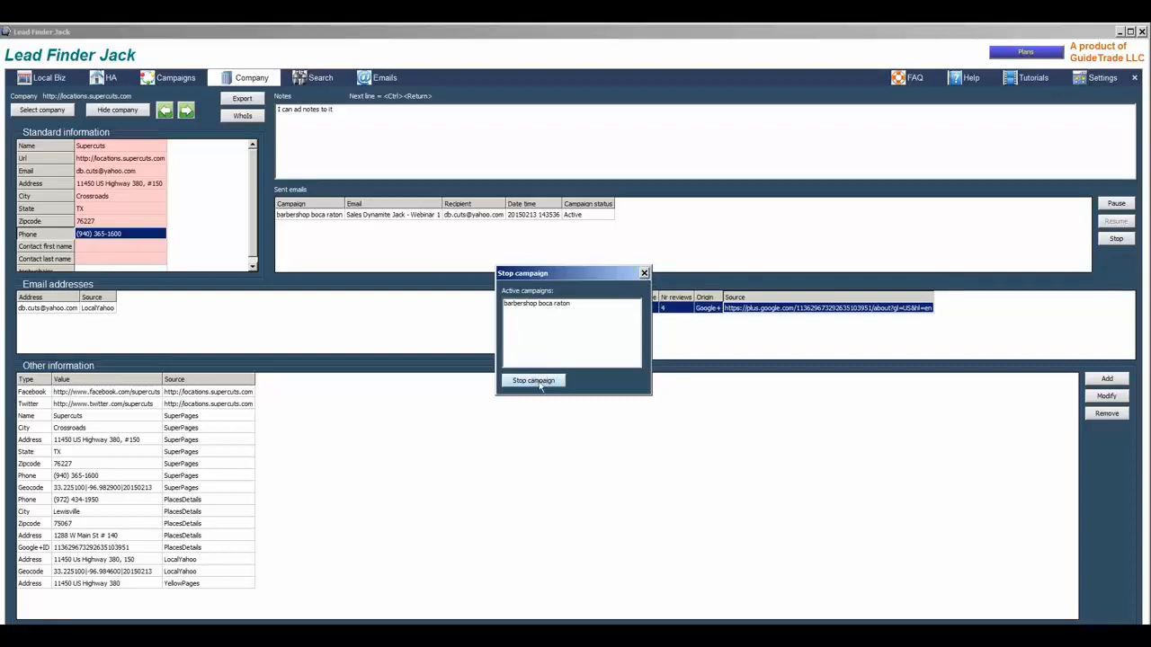
click(543, 307)
click(543, 381)
click(600, 339)
click(593, 336)
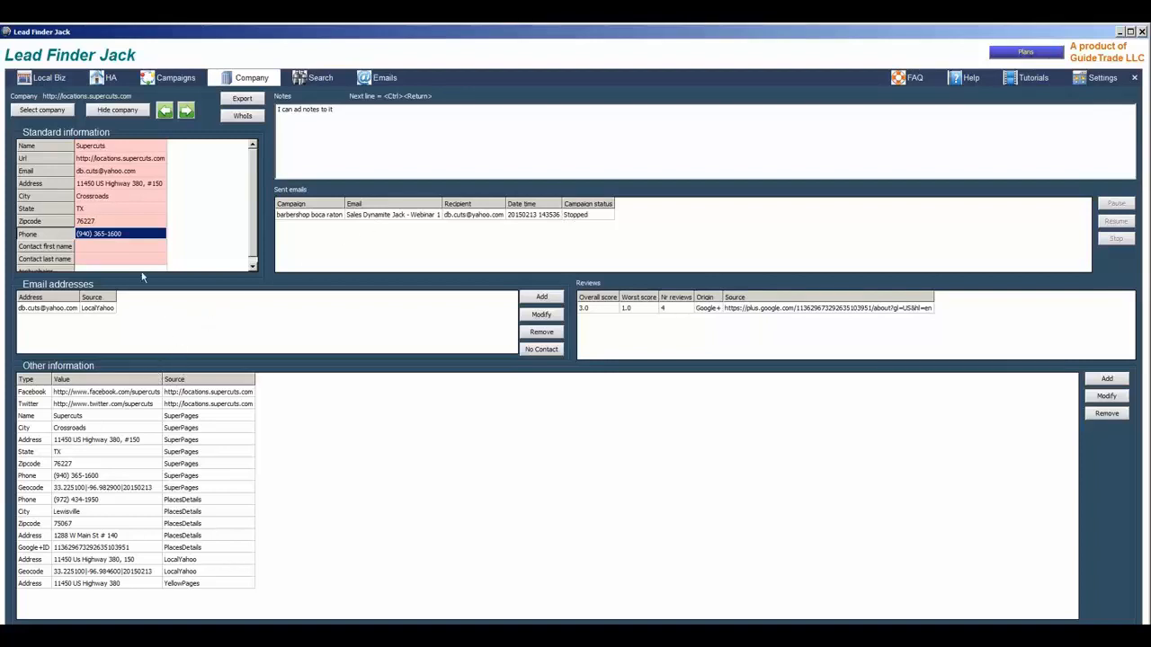
Copy the email address from the locations.supercuts.com company record and add it to the emails' No Contact list
click(50, 310)
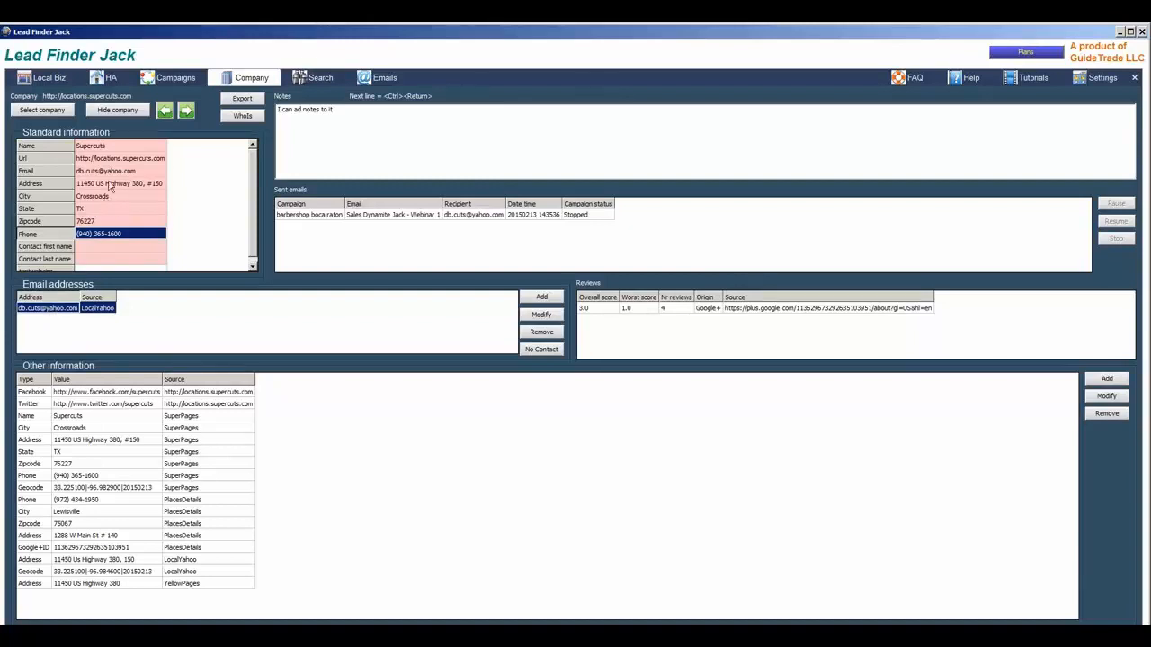
click(133, 170)
click(150, 170)
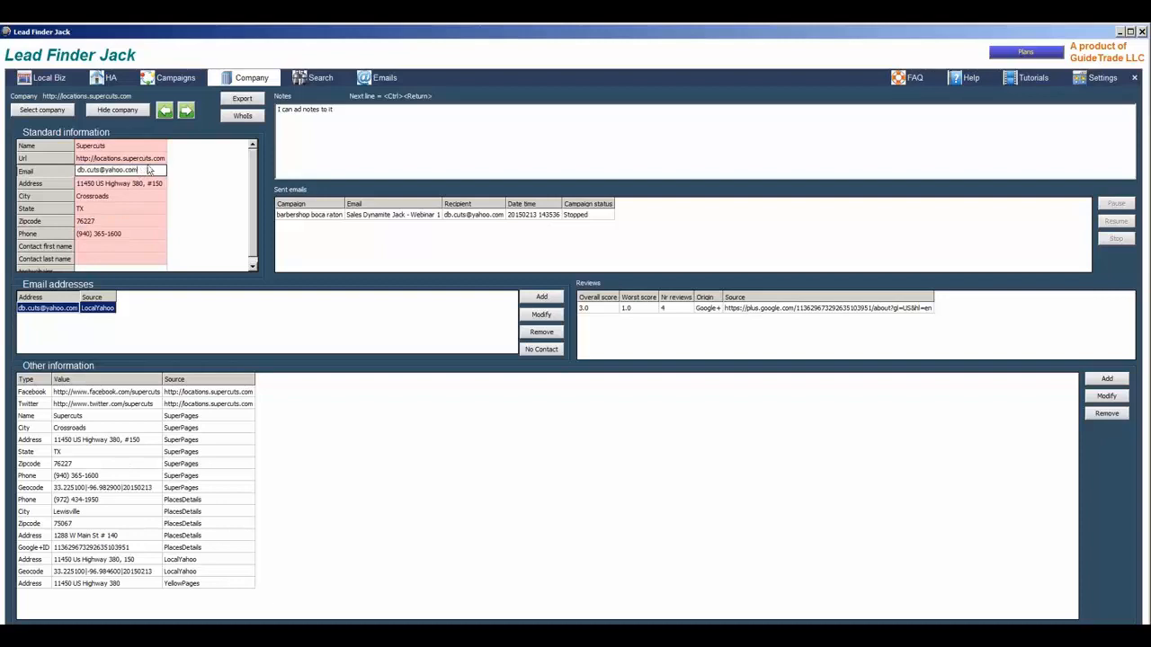
drag(151, 172, 49, 177)
key(ctrl+c)
click(363, 80)
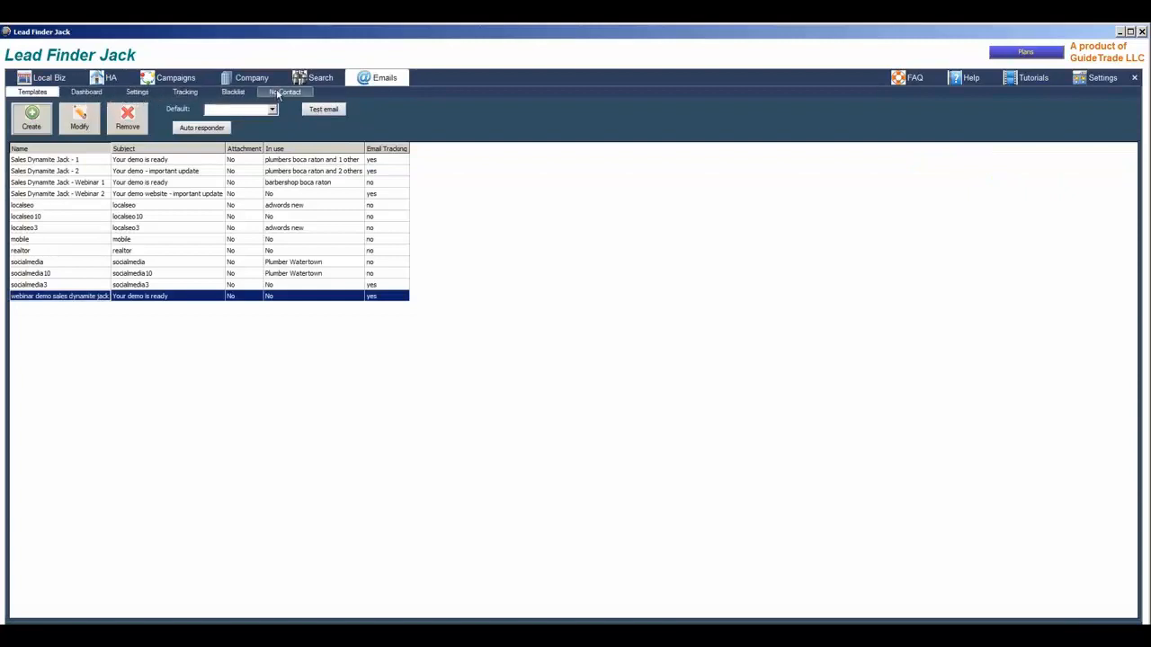
click(284, 93)
click(1104, 169)
key(ctrl+v)
click(459, 359)
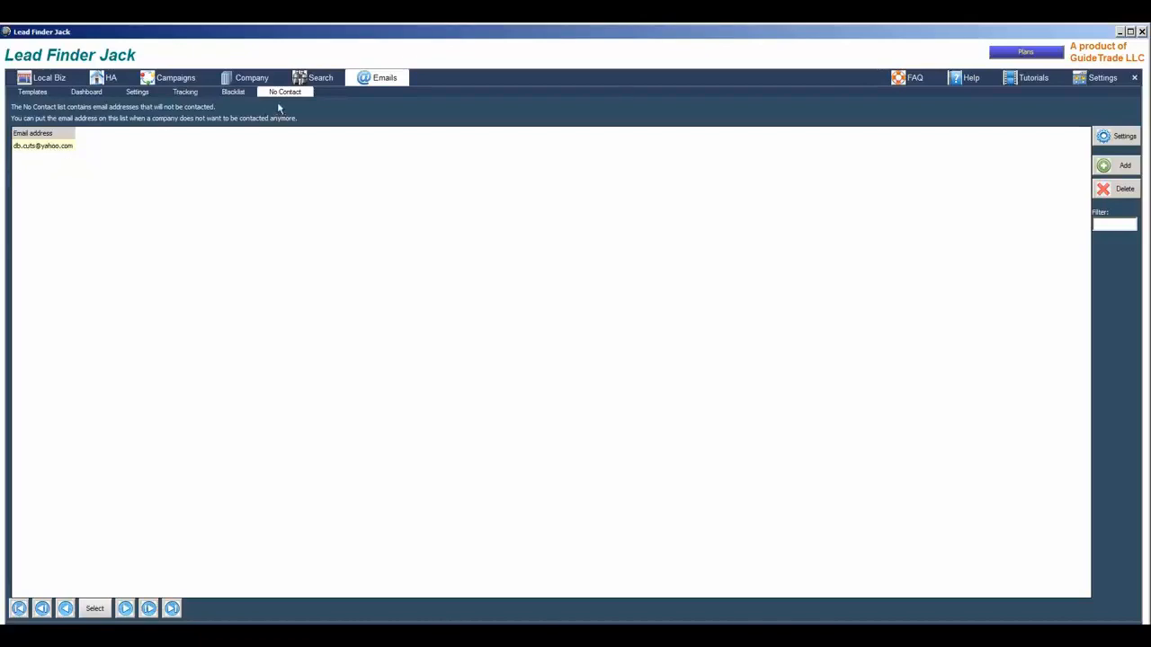
Return to the locations.supercuts.com company record and review its export options without exporting
click(157, 80)
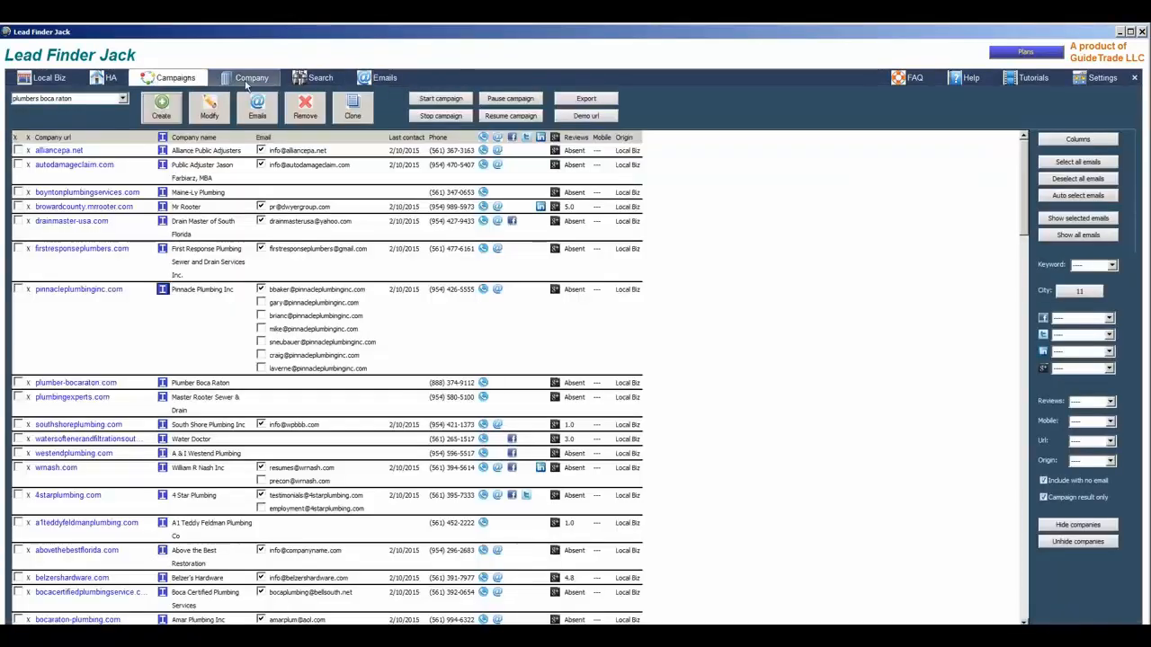
click(220, 81)
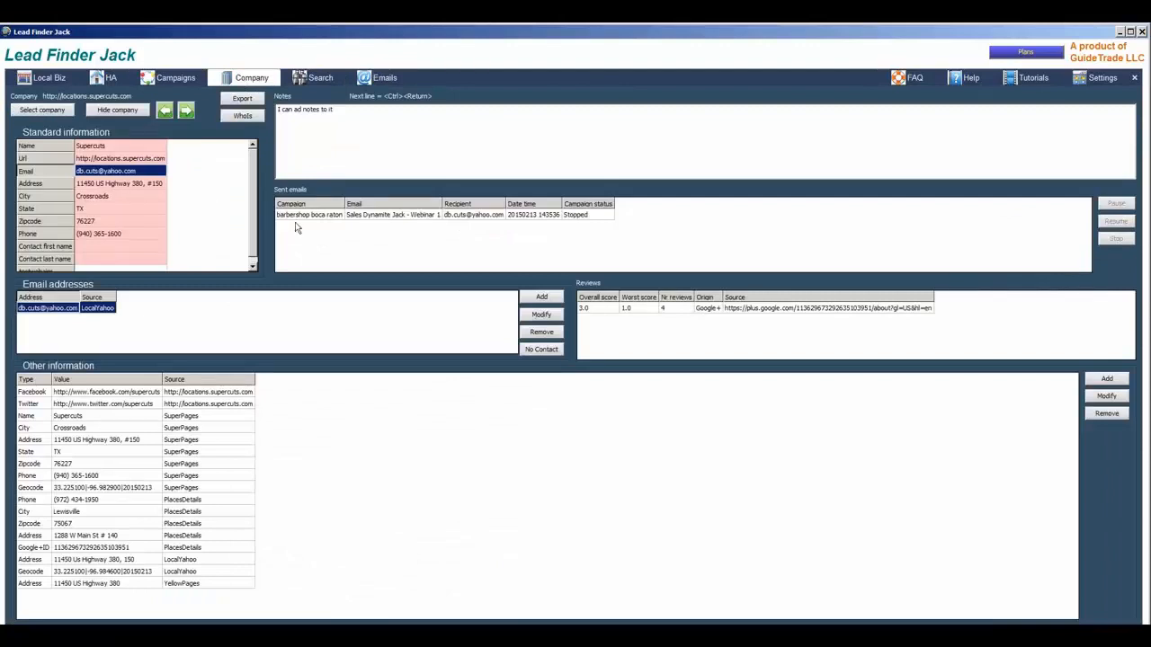
click(242, 100)
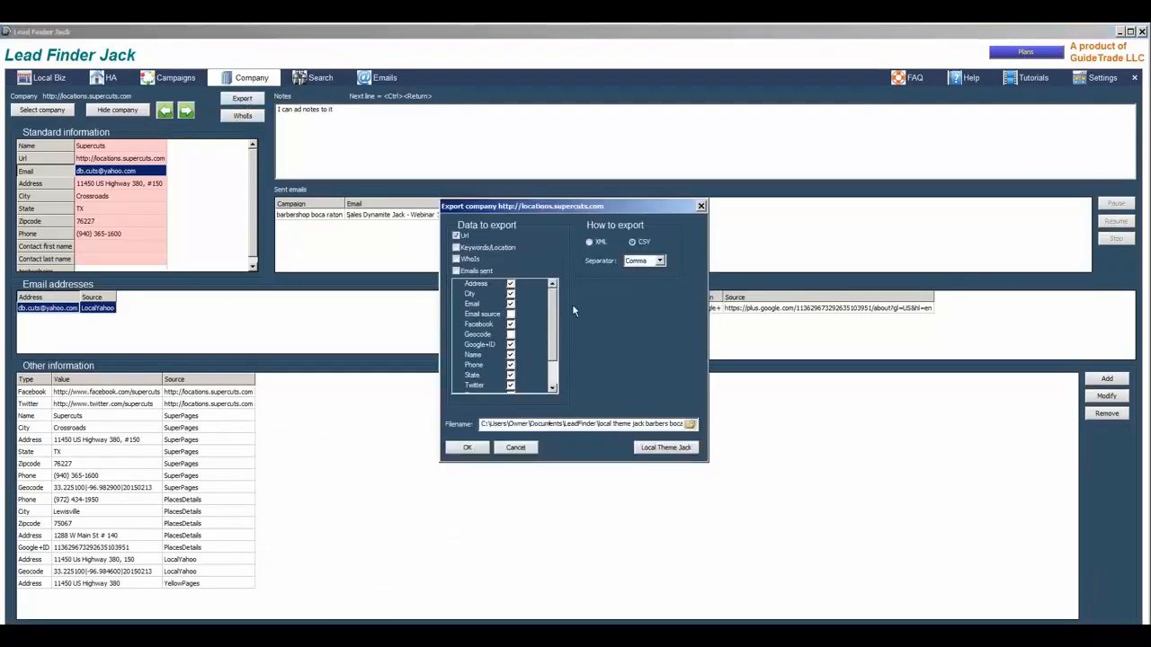
click(518, 446)
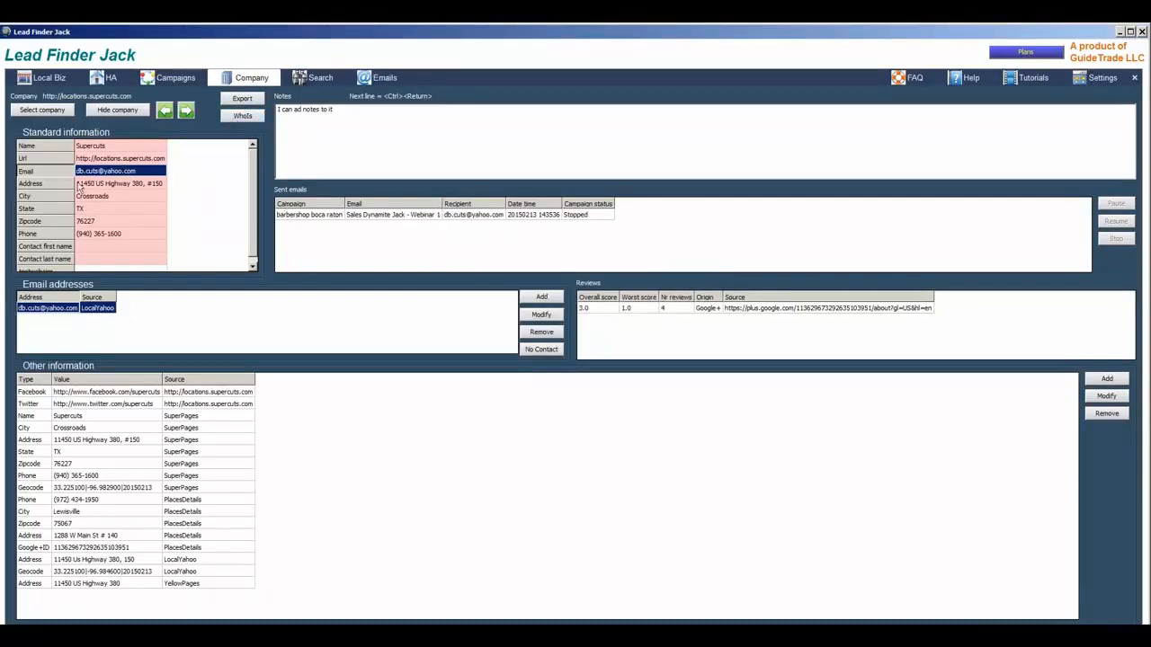
Try to retrieve the company's WhoIs information, and look at the filters for selecting a company
click(243, 116)
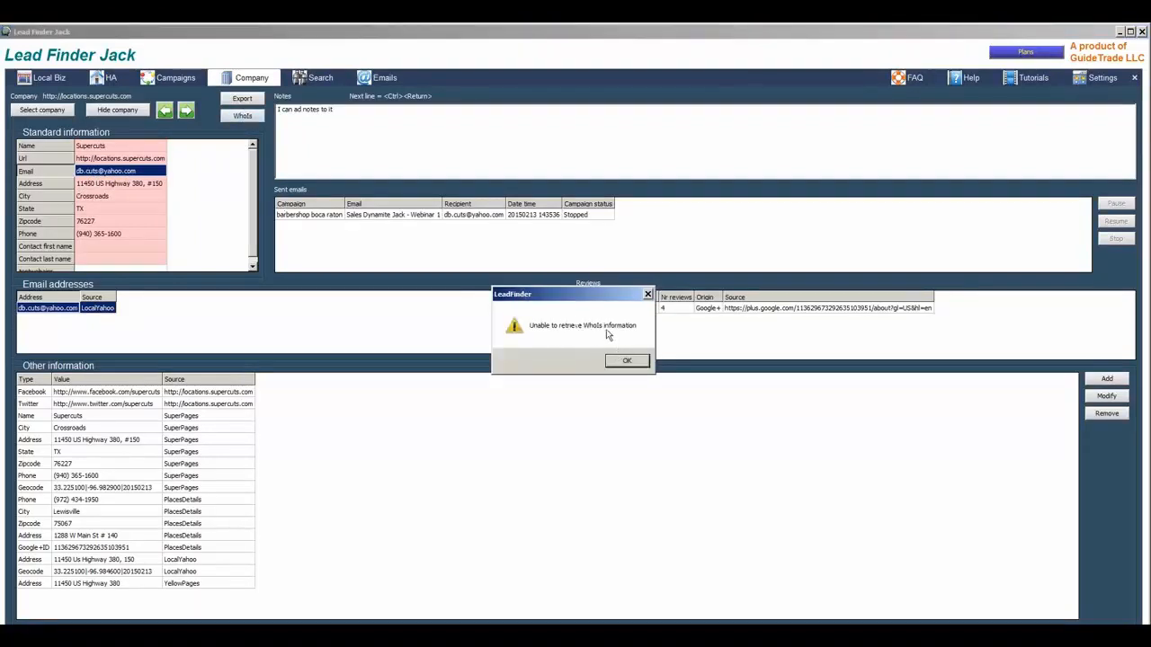
click(622, 361)
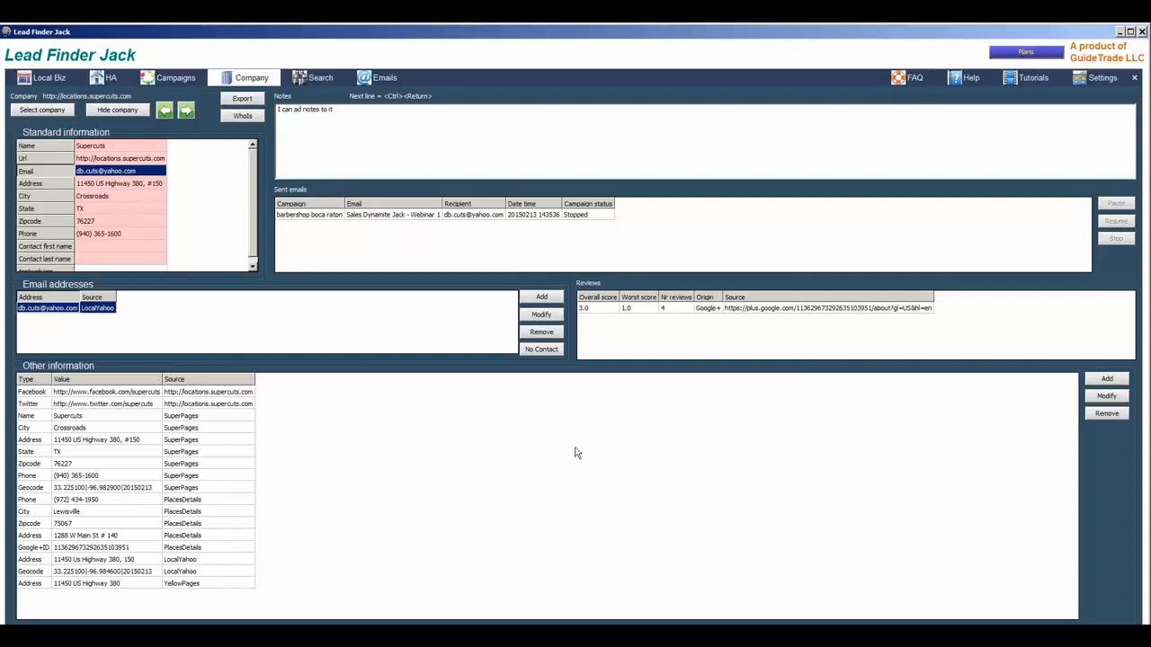
click(42, 109)
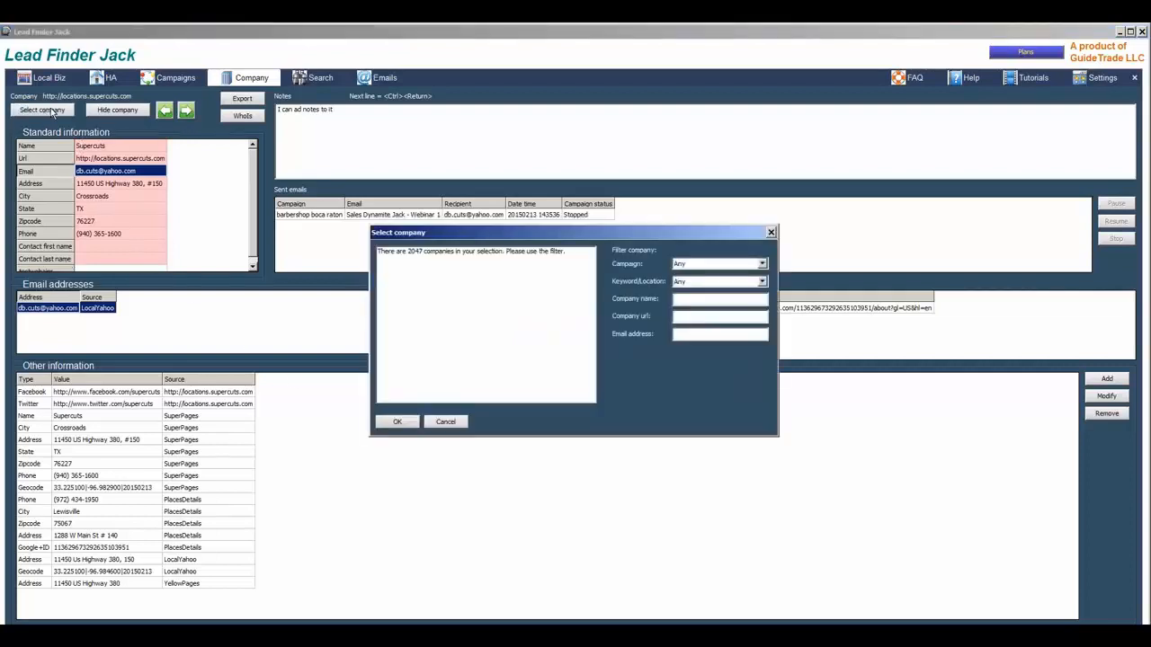
click(771, 233)
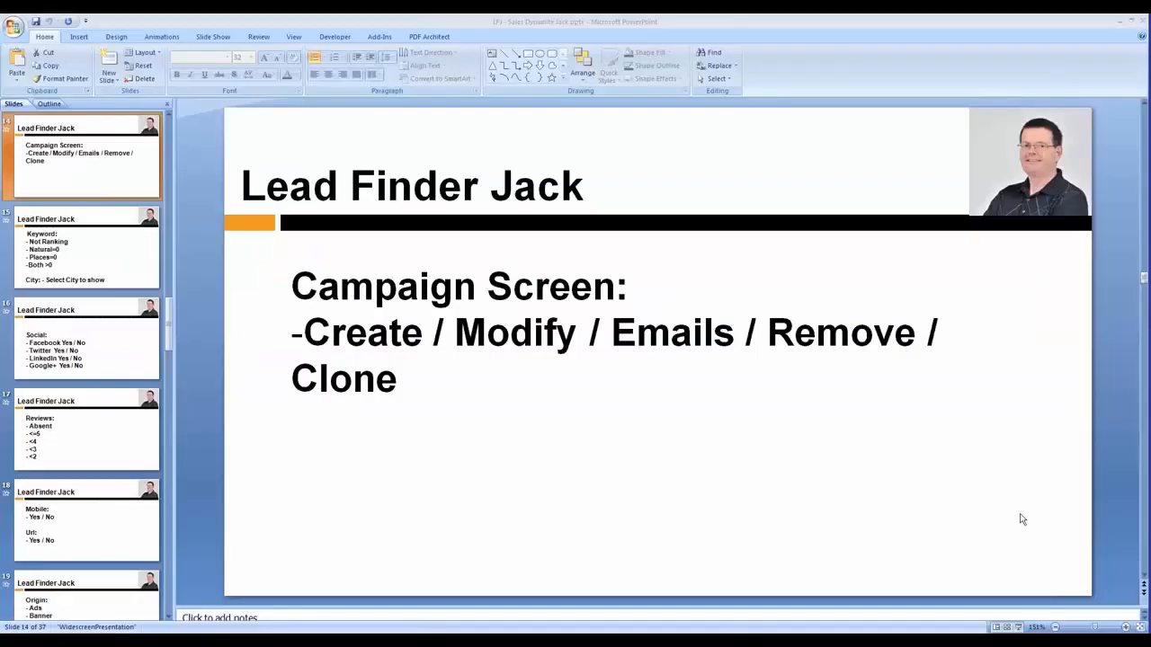
Switch to PowerPoint and show the Lead Finder Jack slides as a full-screen presentation
click(1020, 632)
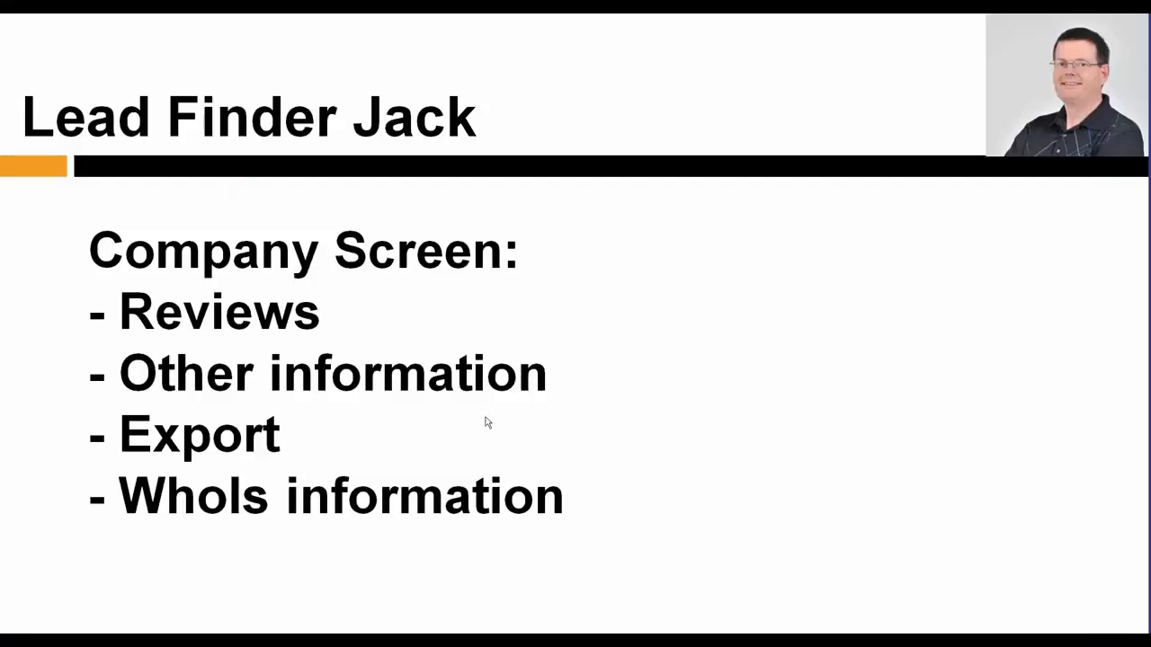
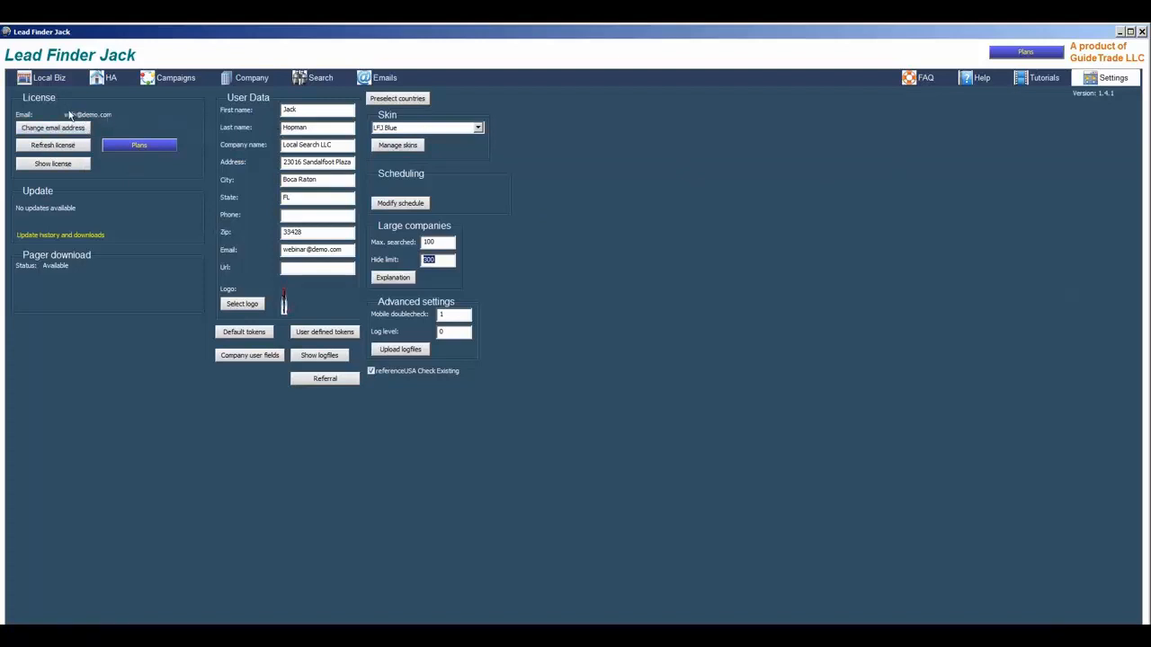
Look at the license email address entry in the Lead Finder Jack settings without changing it
click(72, 132)
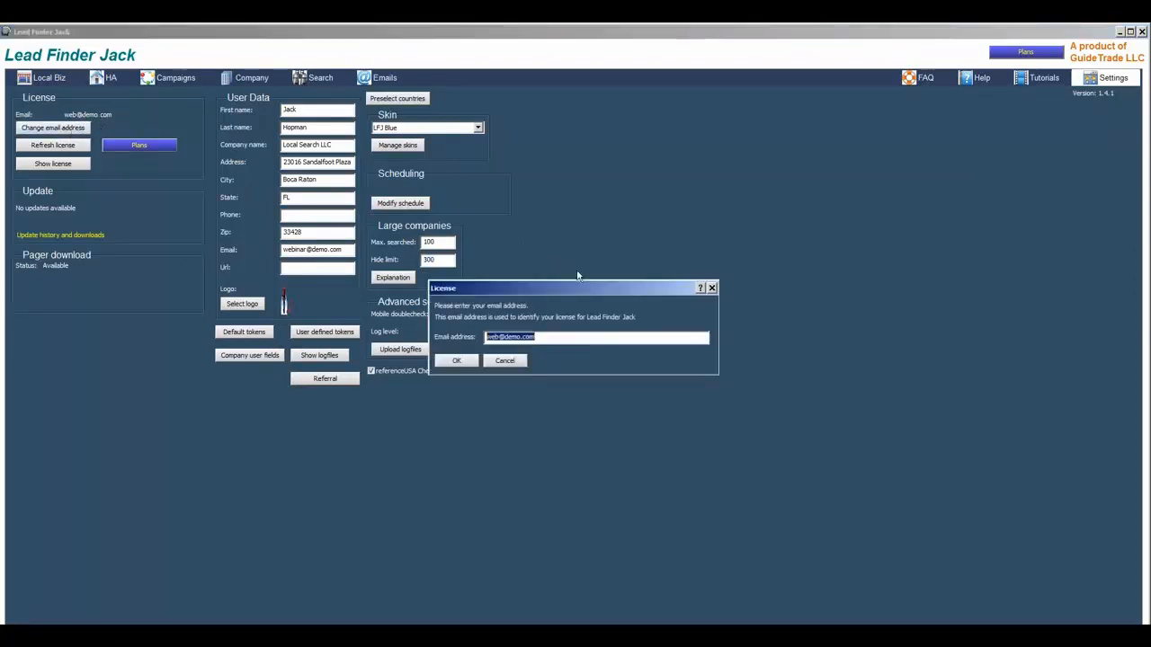
click(712, 287)
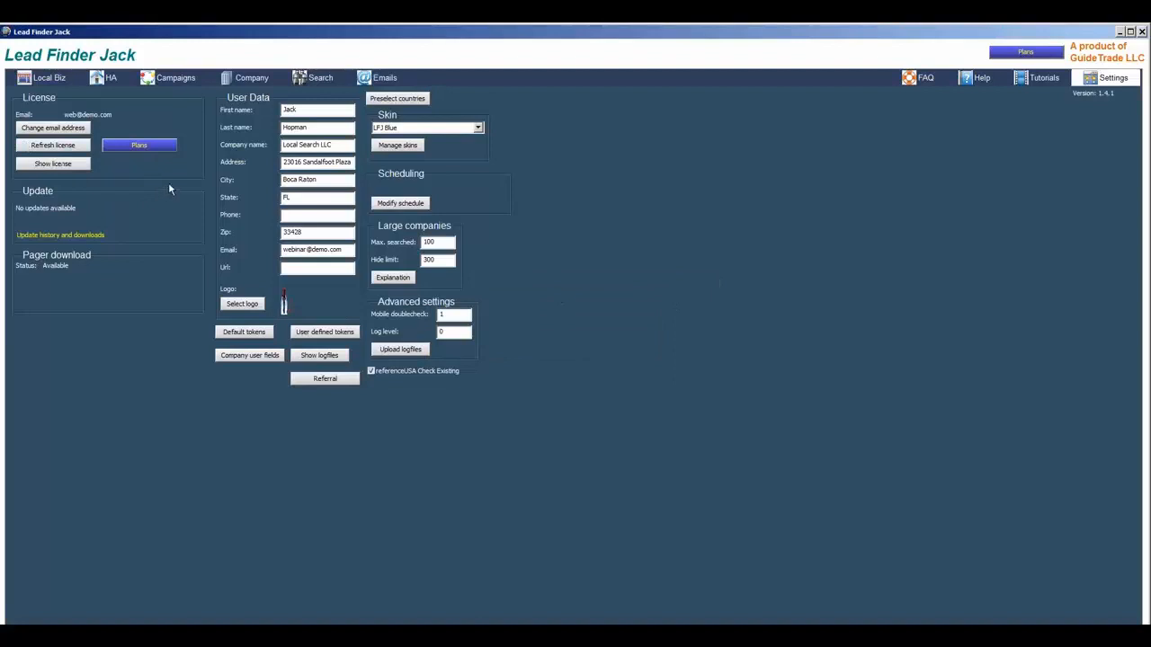
Review the preselected countries and confirm United States as the default country
click(399, 100)
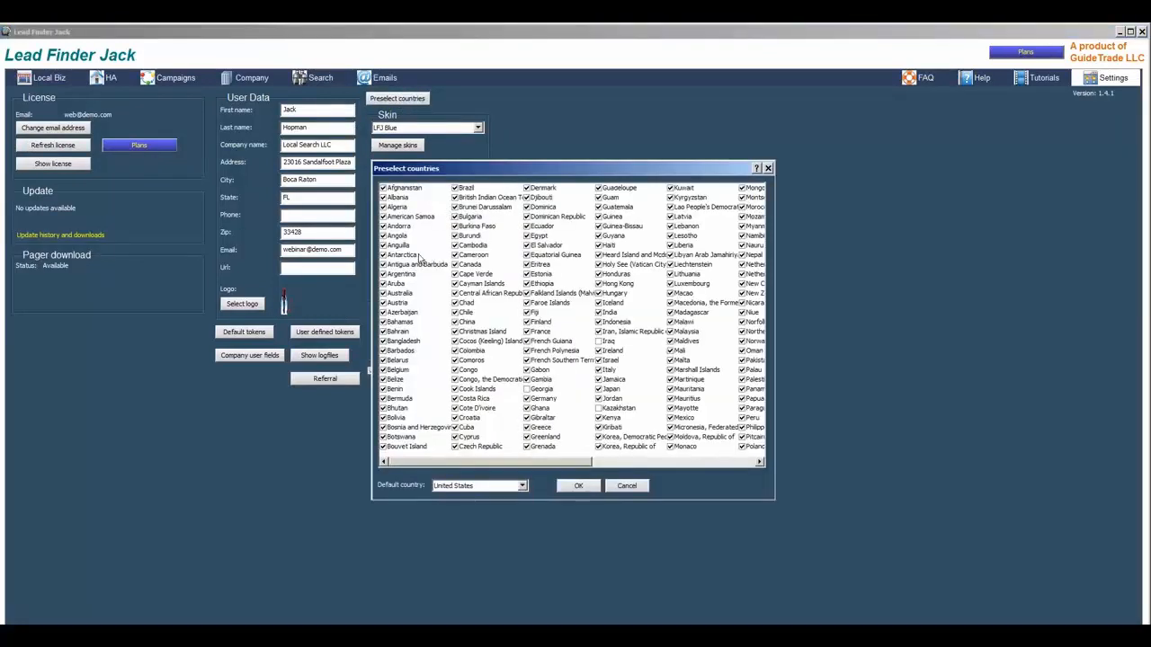
mouse_move(433, 462)
mouse_down()
mouse_move(595, 463)
mouse_move(419, 469)
mouse_up()
click(500, 486)
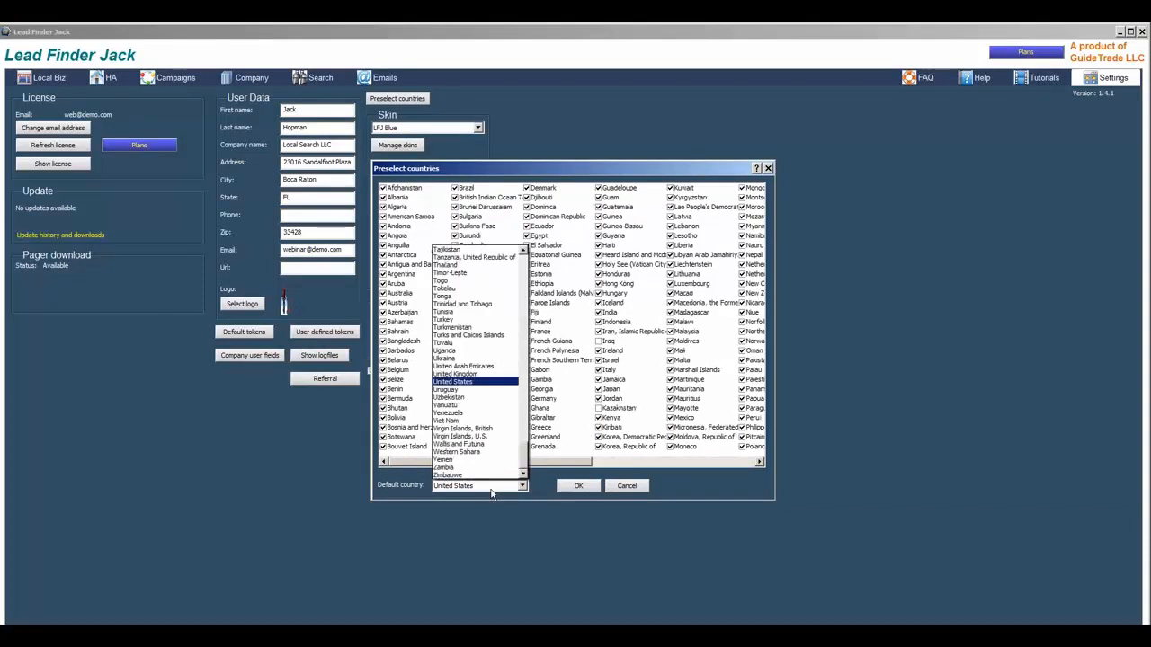
click(464, 382)
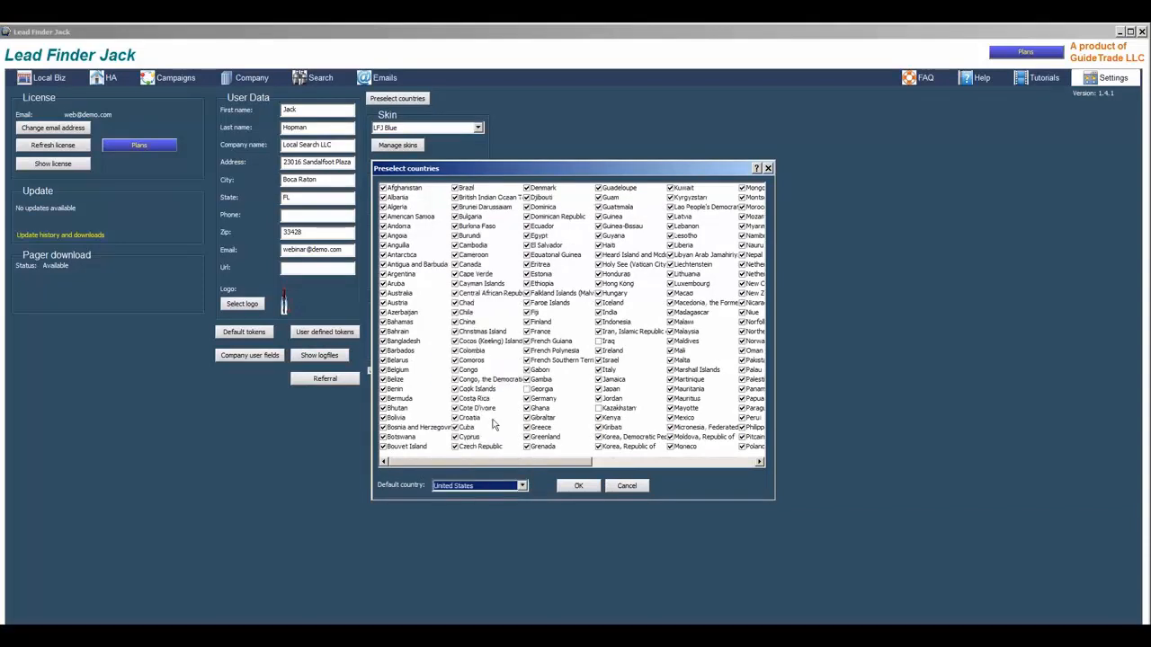
click(576, 487)
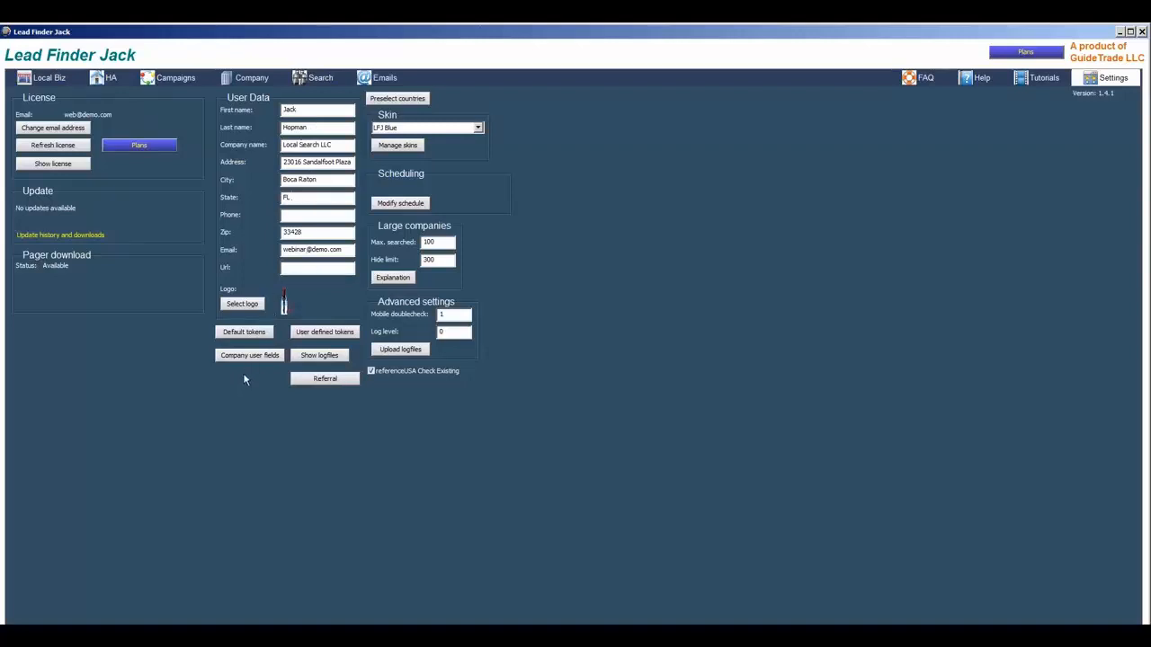
Set the company first name default token to "Mister" and save the default tokens
click(243, 333)
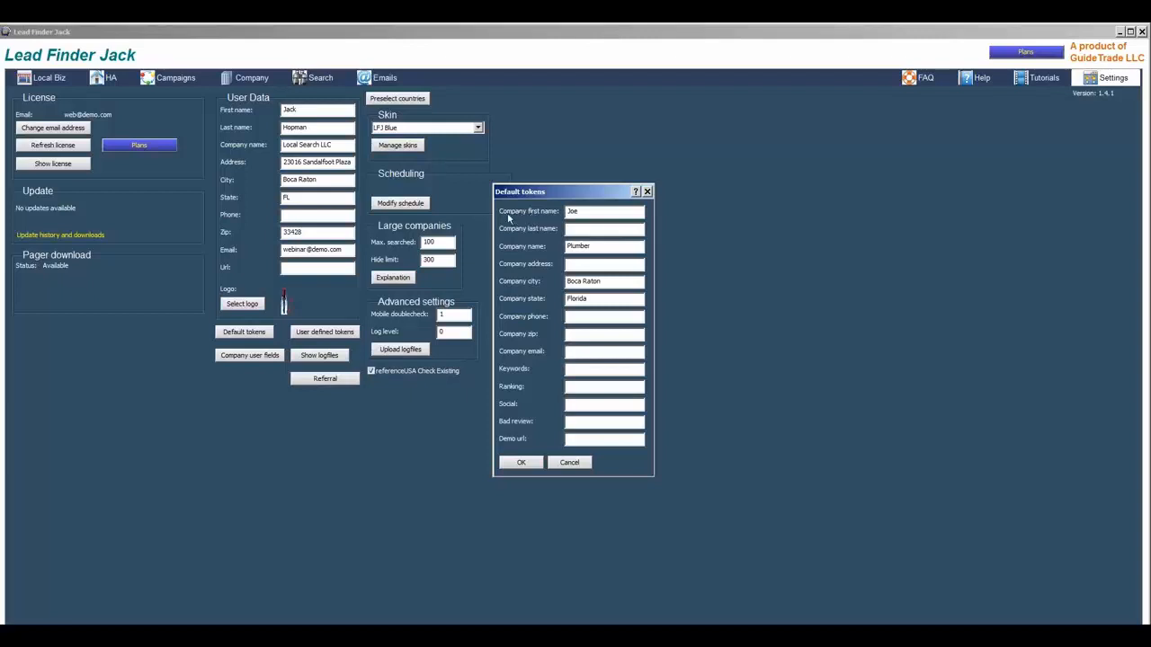
double_click(573, 212)
text(Mister)
click(523, 463)
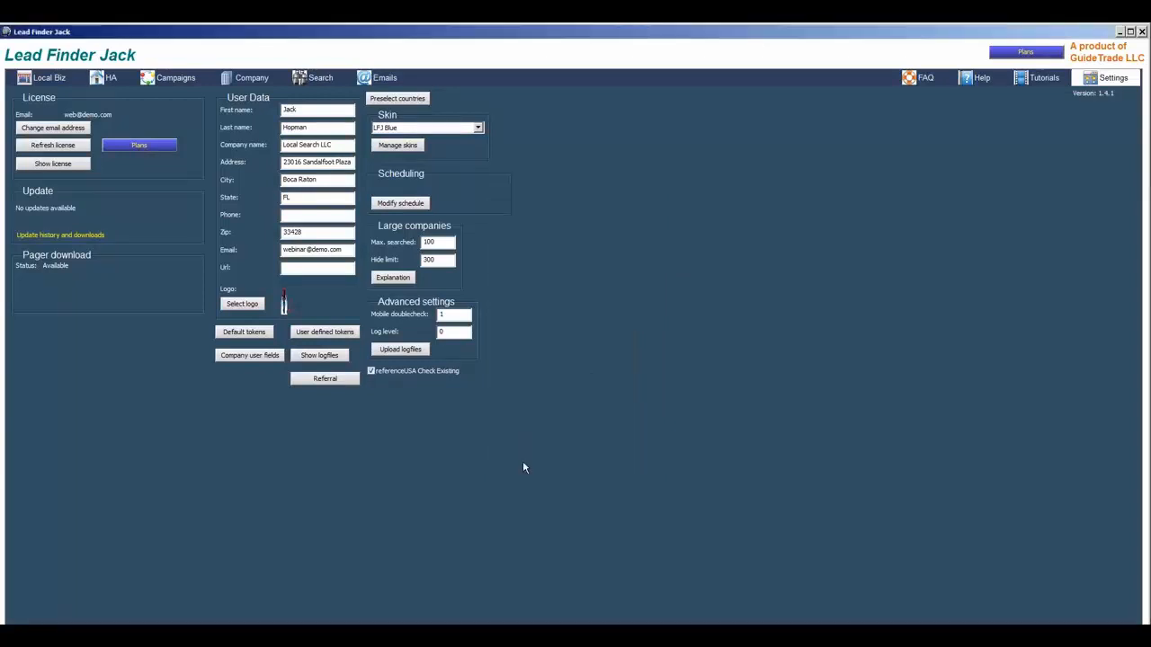
Add a company user field named "Special link" in the settings
click(249, 357)
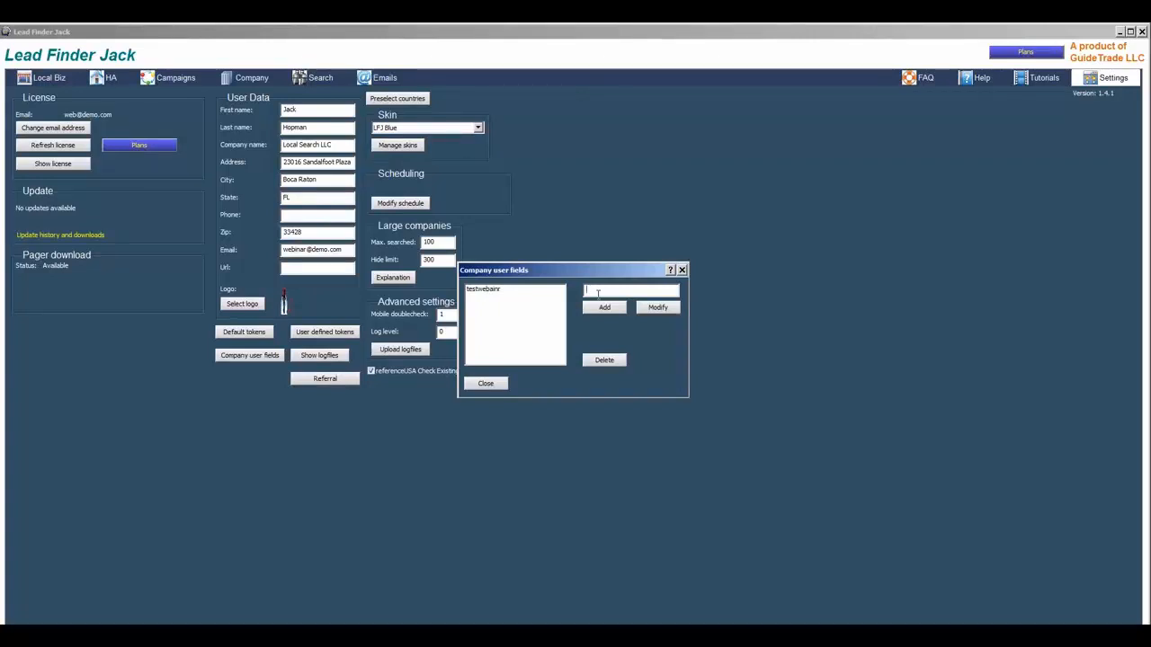
text(Tes)
key(BackSpace)
key(BackSpace)
key(BackSpace)
text(Soecial link)
click(604, 308)
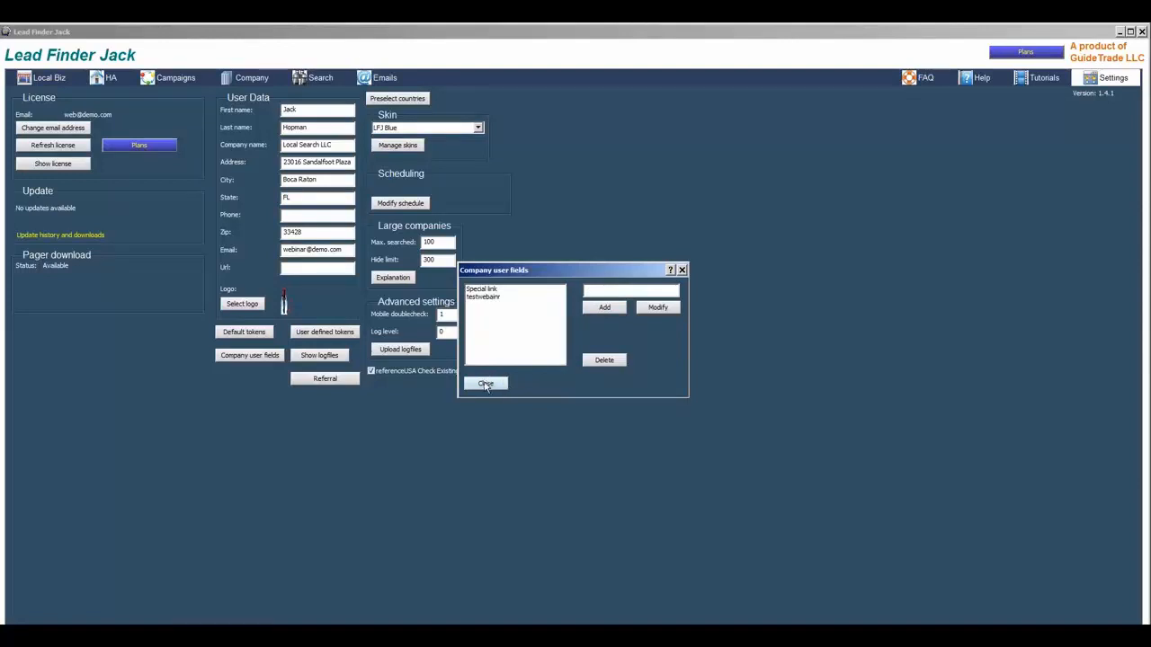
click(681, 270)
Enter "information" in the Special link field of the locations.supercuts.com company's standard information
click(246, 78)
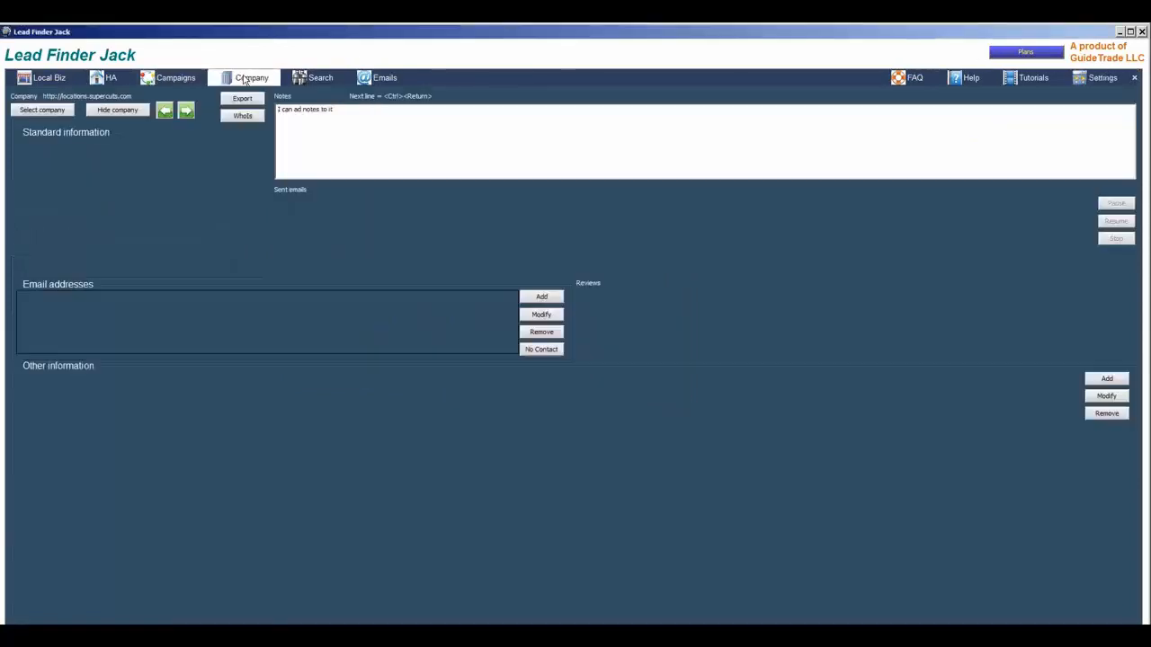
scroll(247, 225, down, 2)
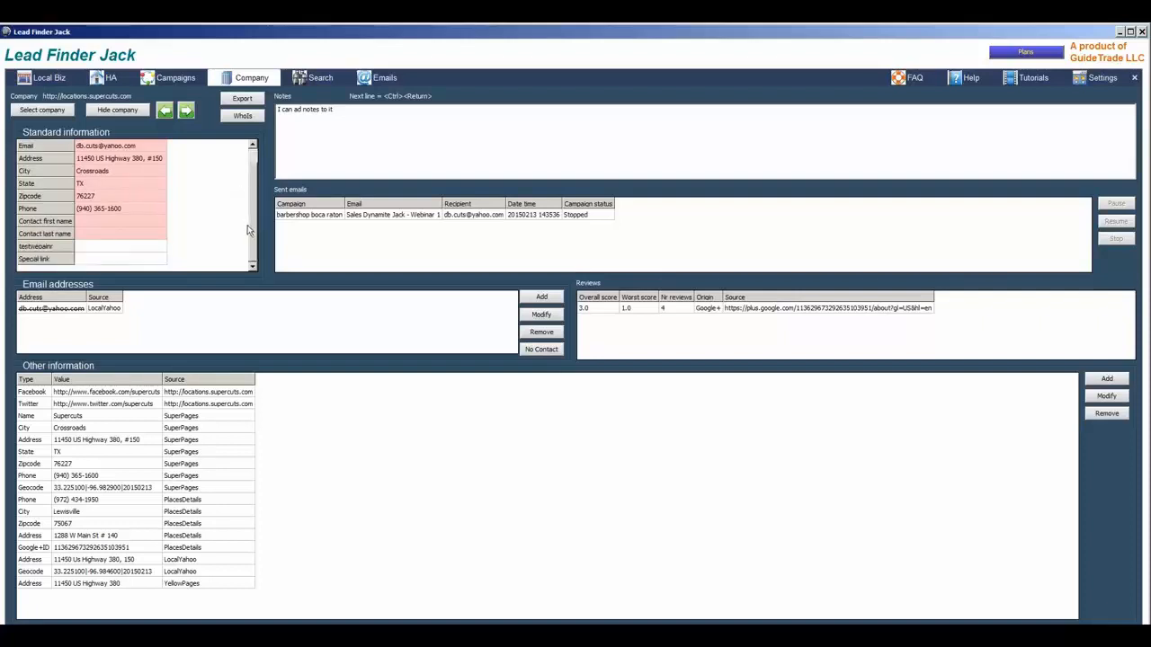
click(94, 260)
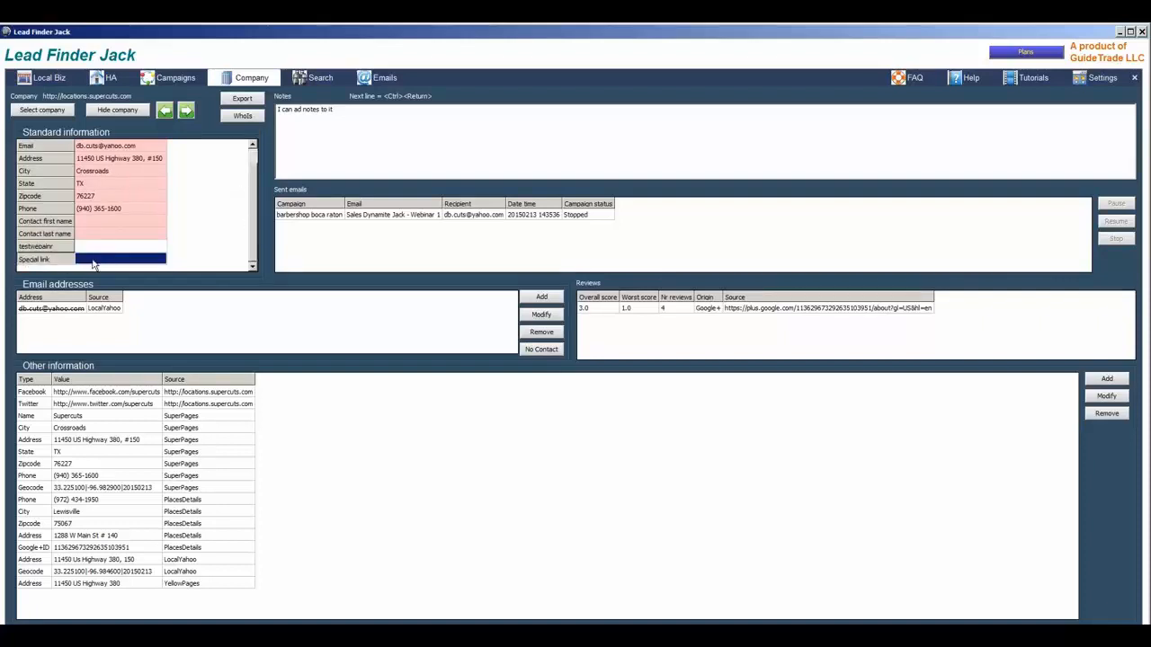
click(93, 259)
text(information)
key(Up)
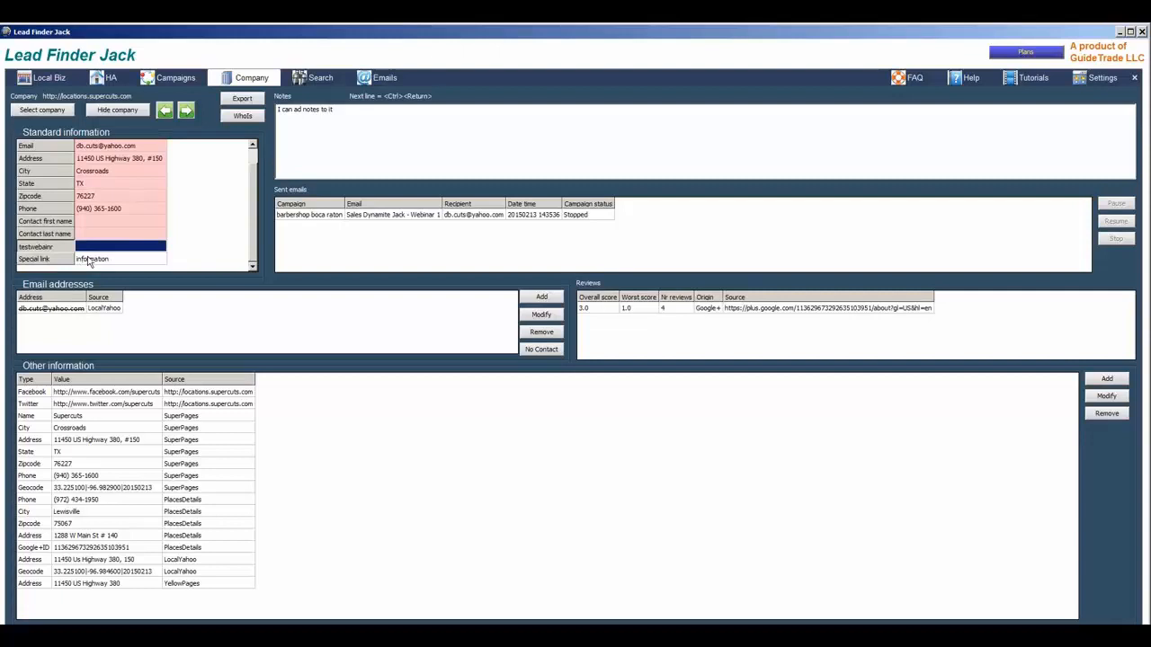
Insert the Special link company field token after the EmailTrackOpen token in the Sales Dynamite Jack - 1 email template and highlight it
click(362, 81)
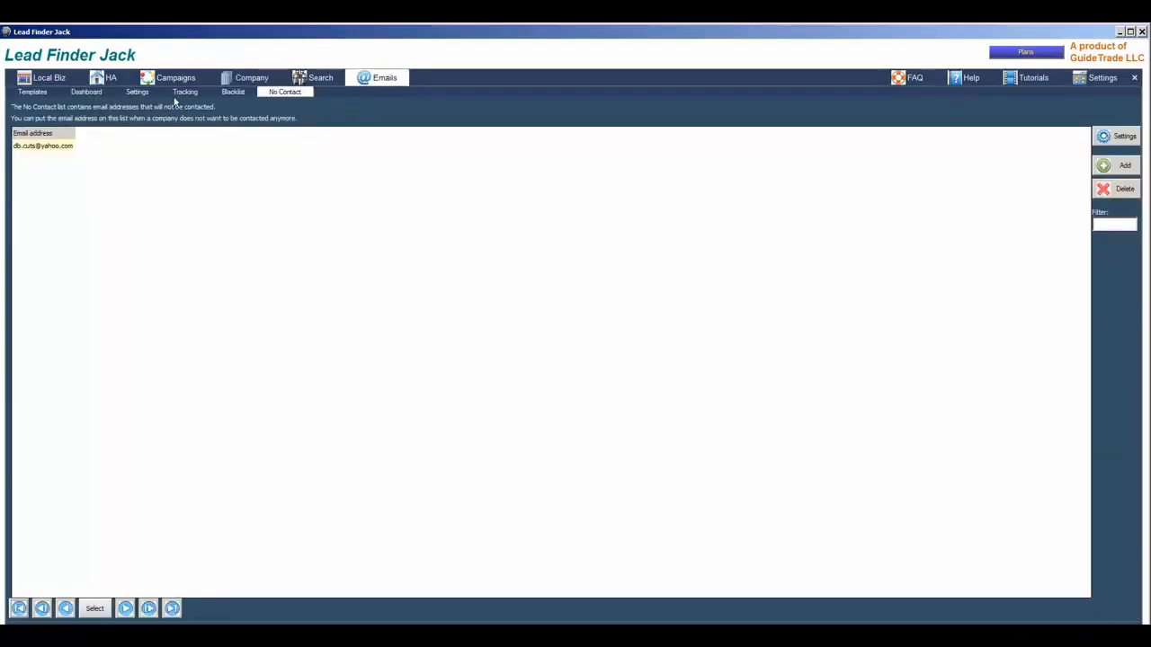
click(36, 97)
double_click(63, 160)
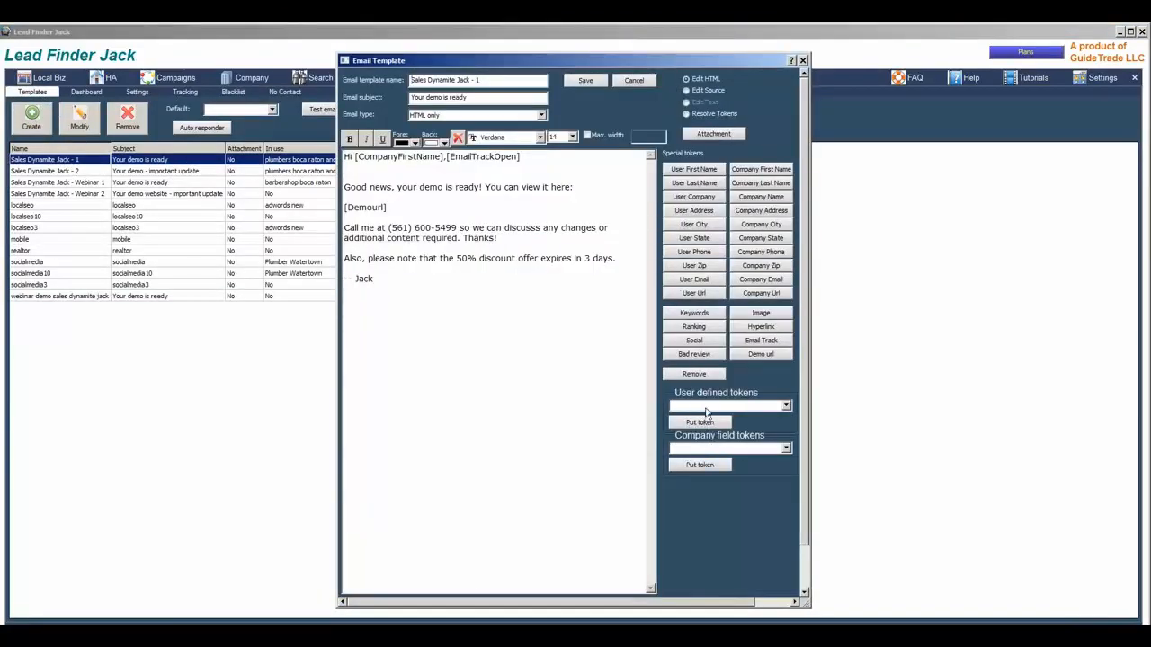
click(697, 448)
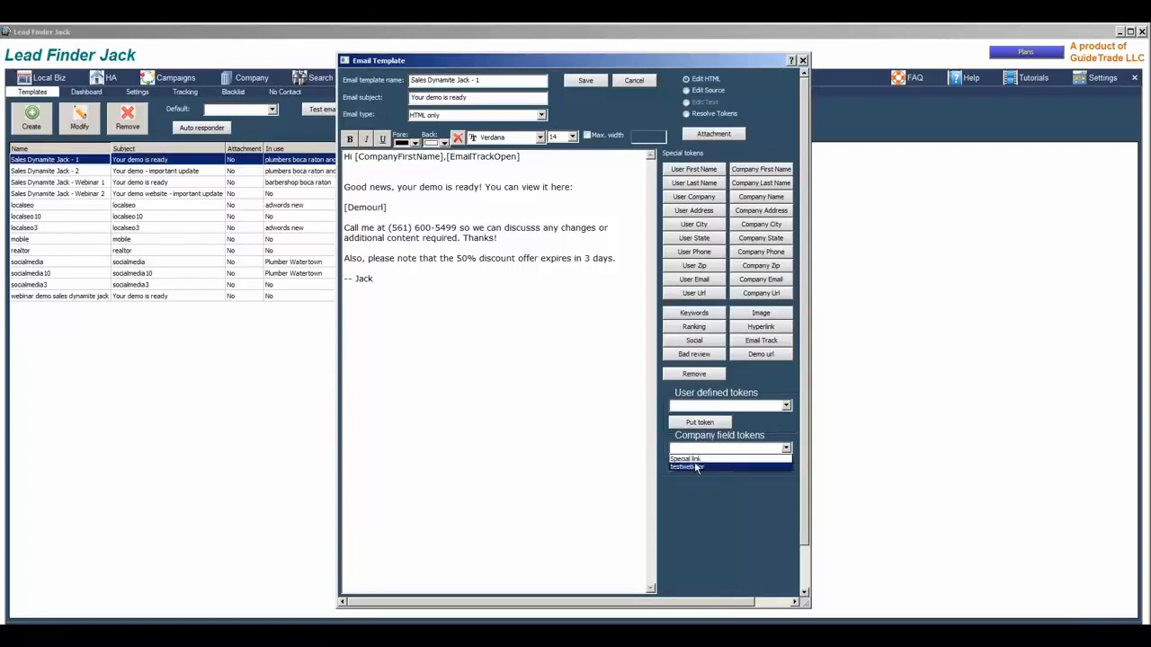
click(707, 463)
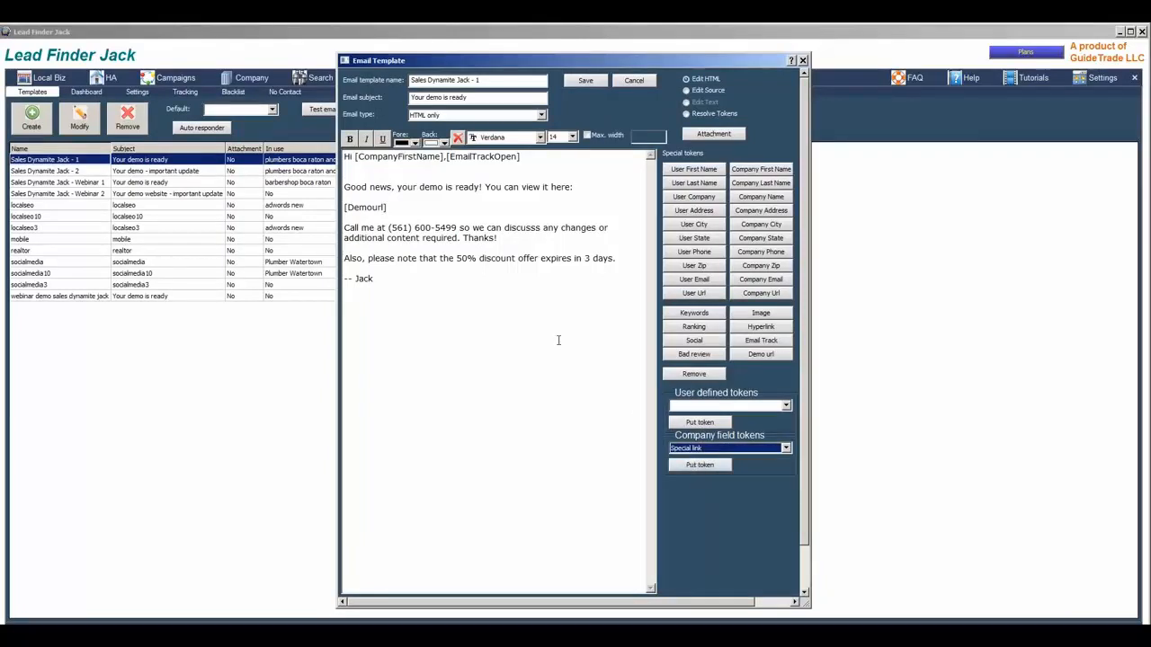
click(531, 157)
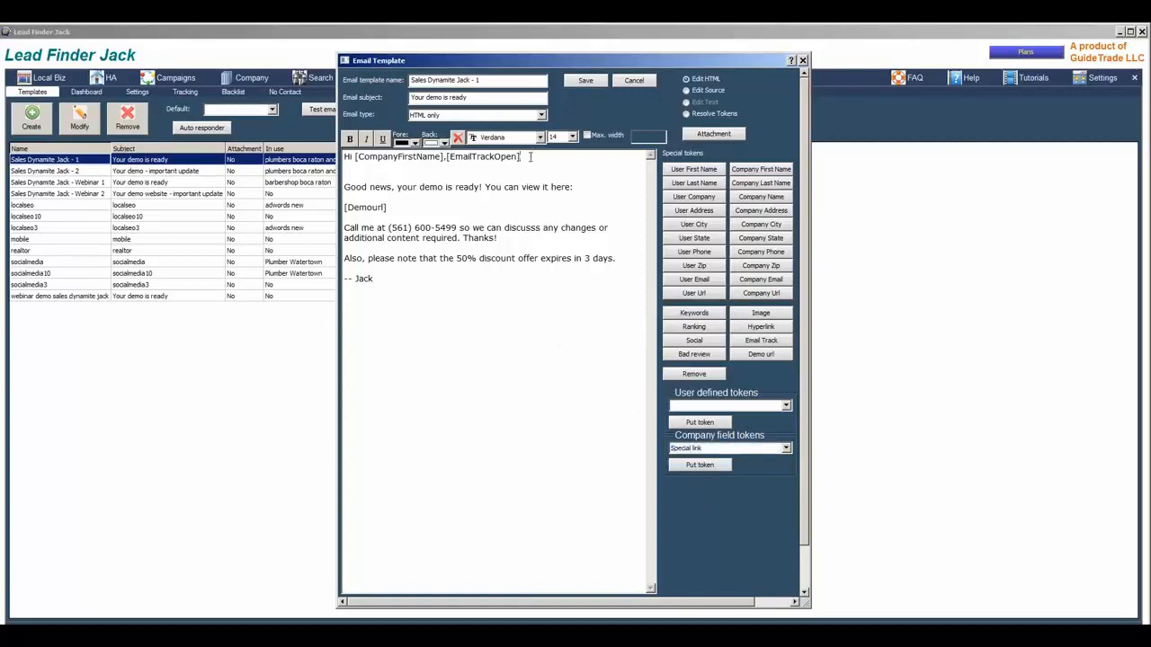
click(693, 464)
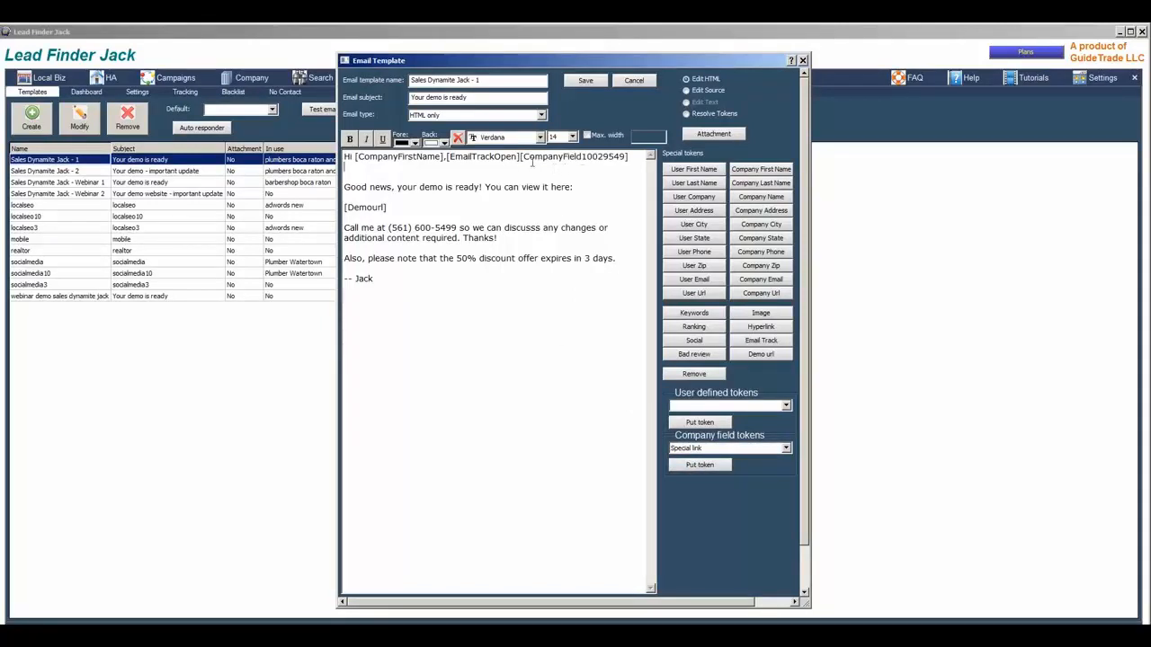
drag(629, 158, 523, 158)
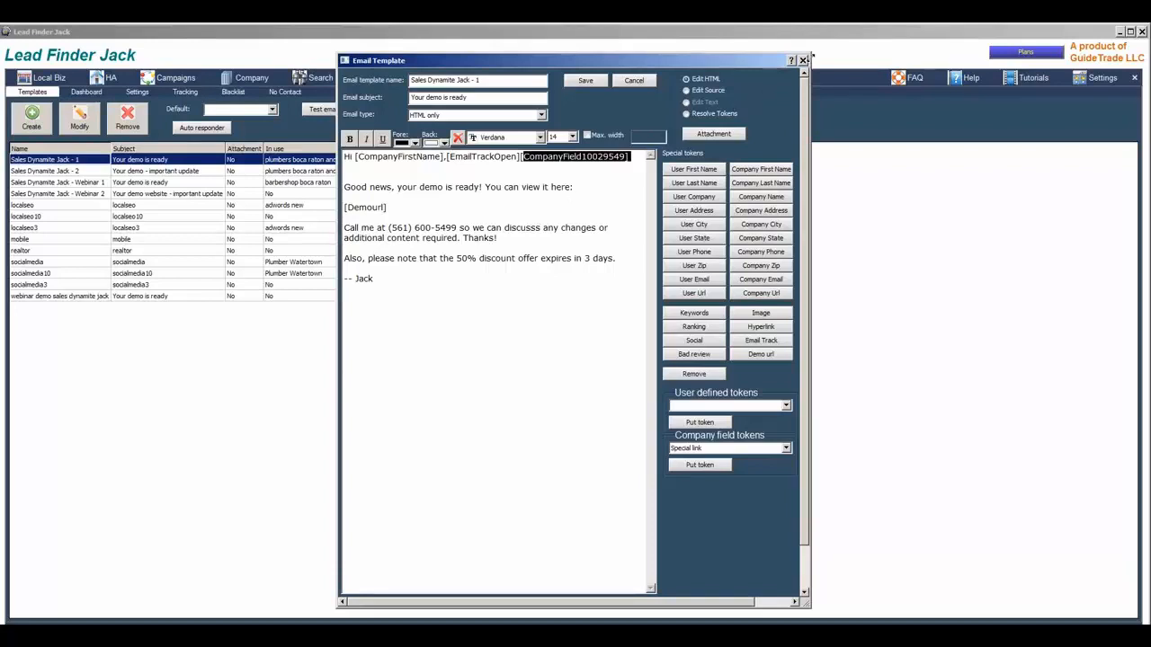
Close the email template and add a user defined token named "Jack-info" with the contents "Local Marketing" in the settings
click(805, 62)
click(1095, 78)
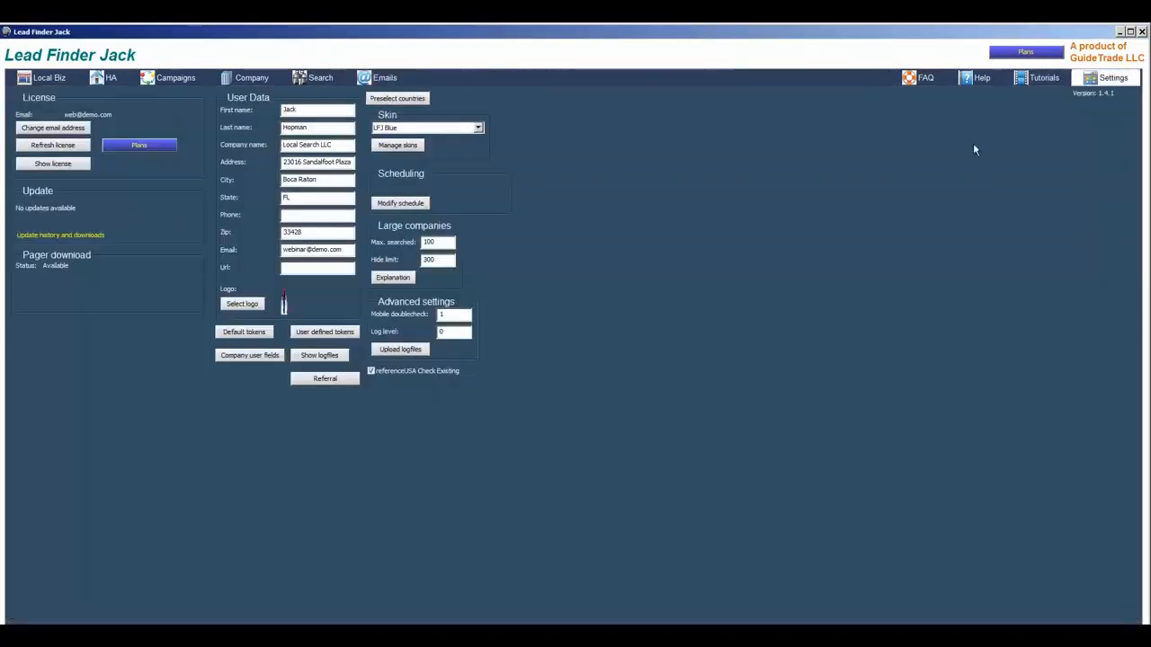
click(337, 332)
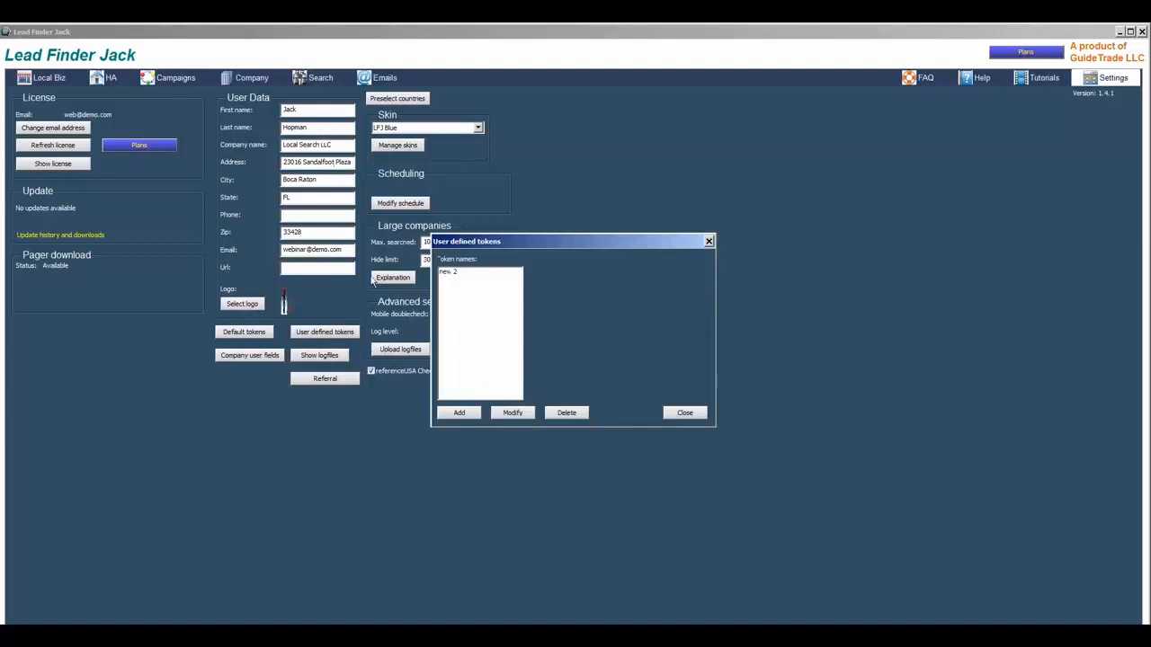
click(459, 414)
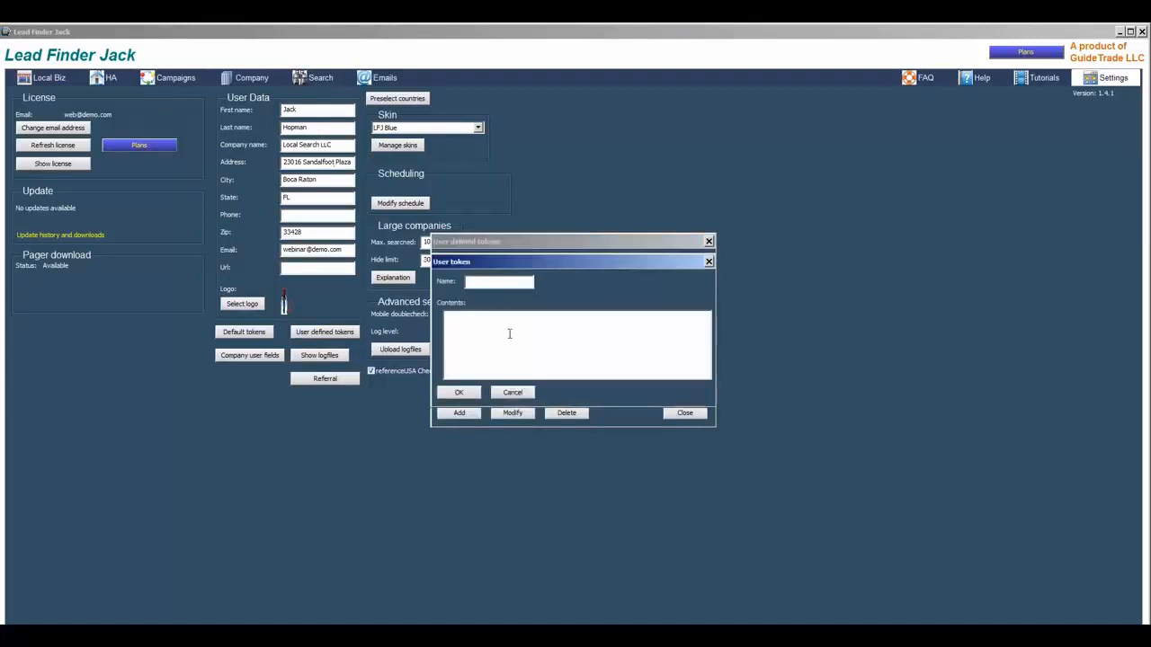
text(Jack-info)
click(477, 319)
text(Local Marketing)
key(Return)
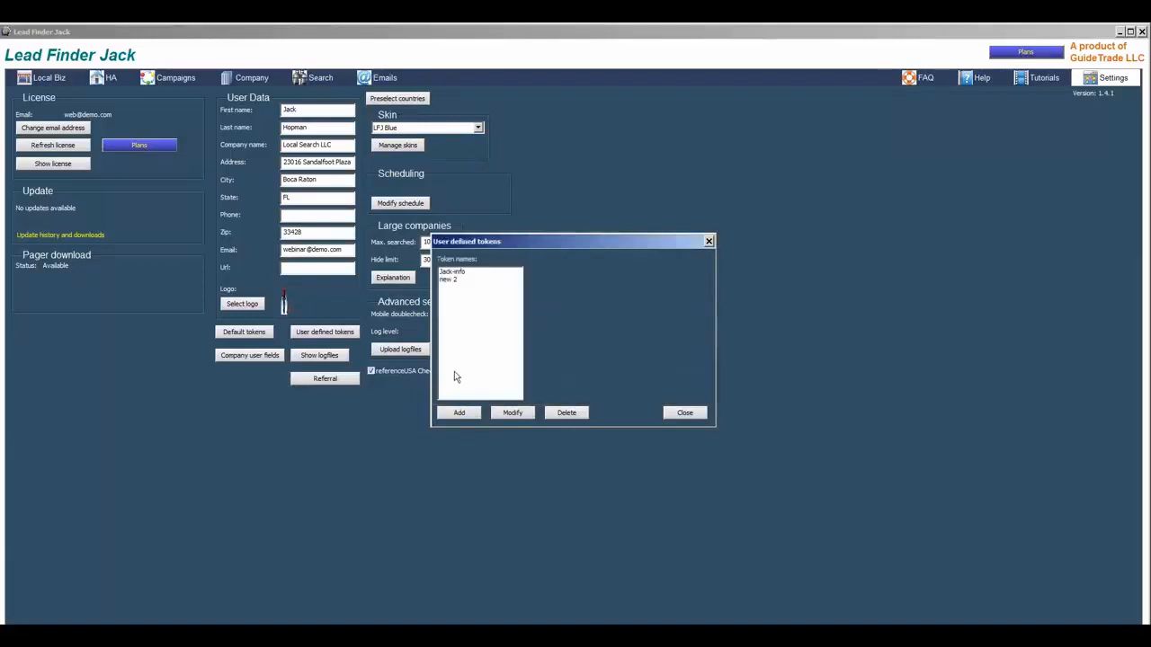
Check the contents of both user defined tokens and try to add a new line to the Jack-info token's contents
click(455, 281)
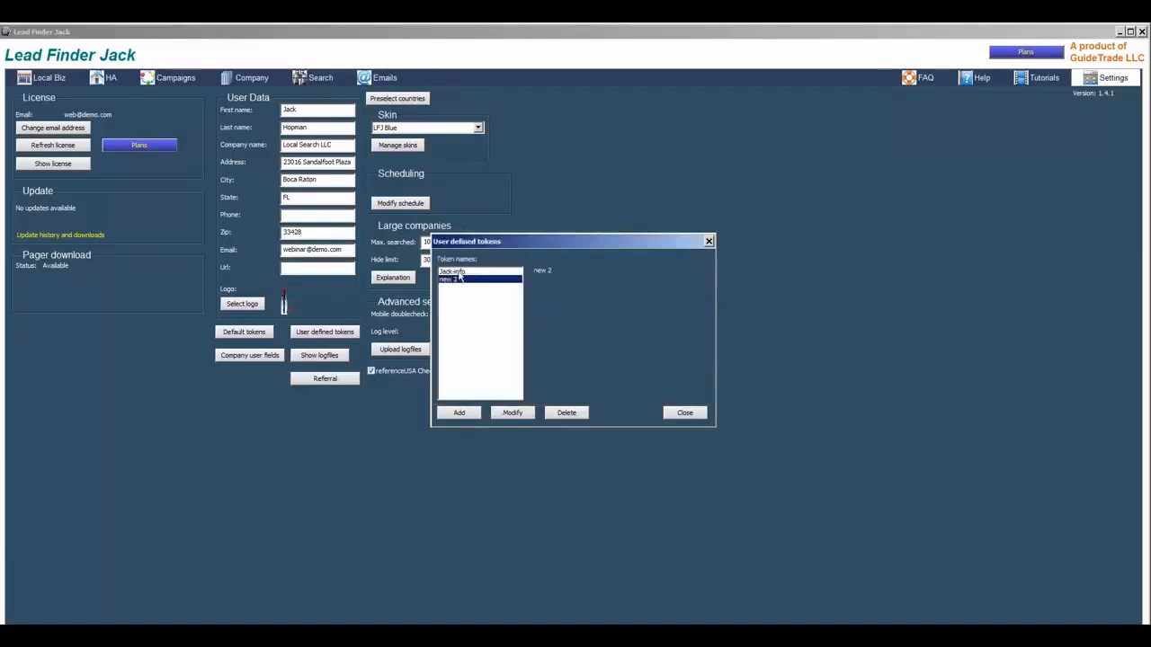
click(458, 271)
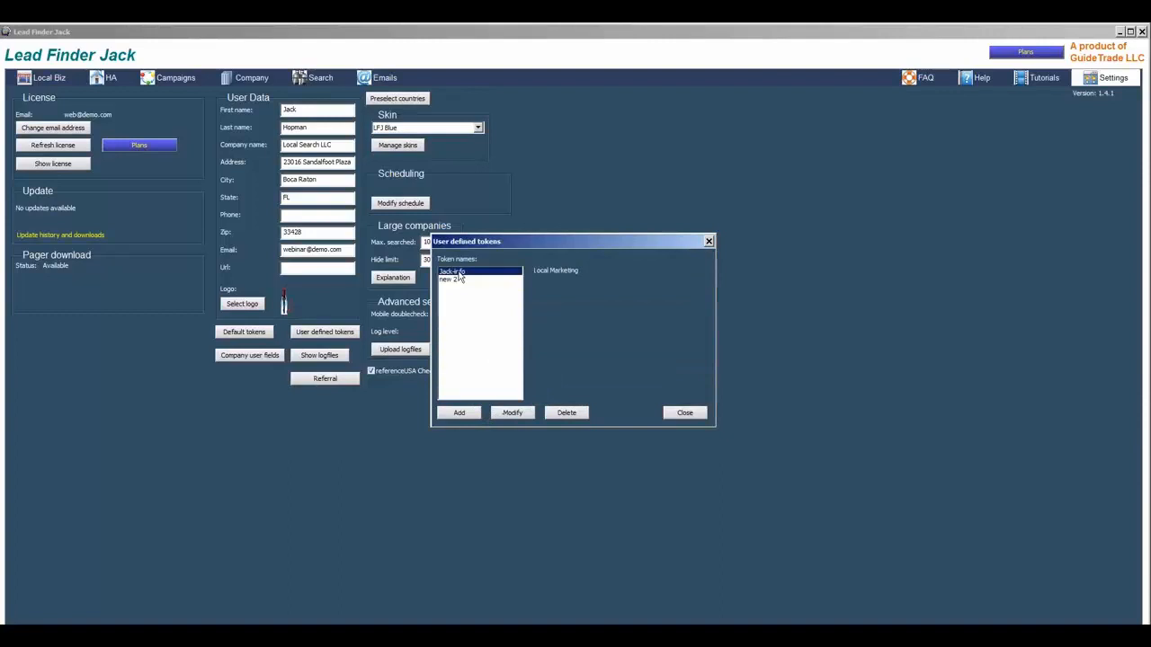
click(513, 413)
click(501, 315)
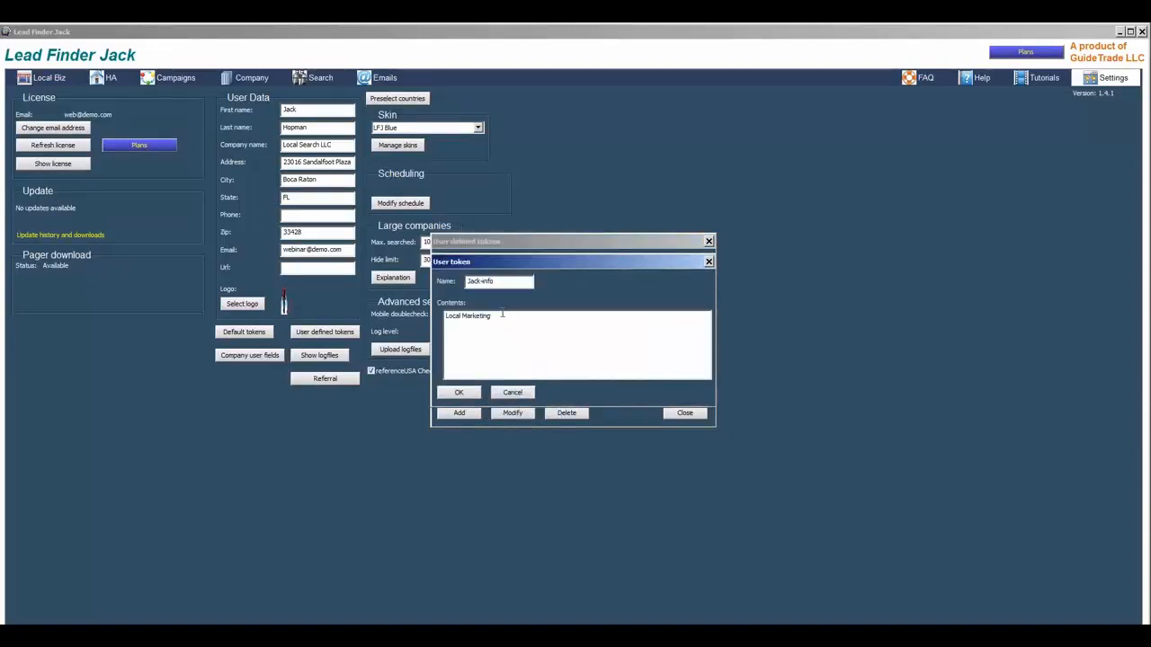
key(Return)
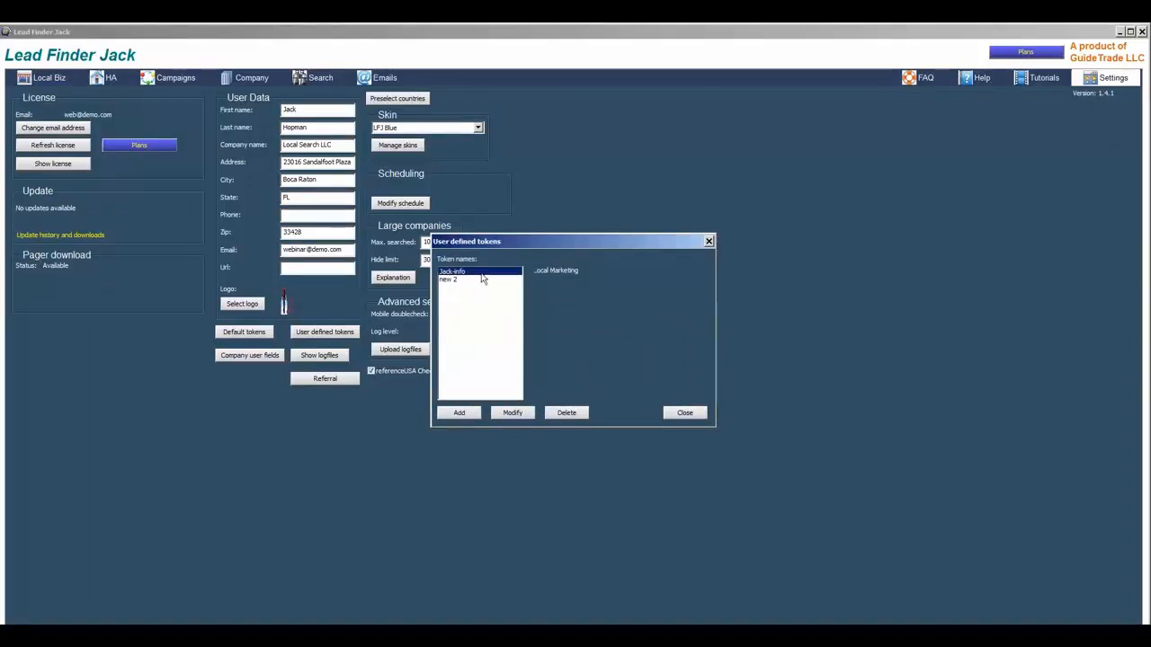
click(513, 413)
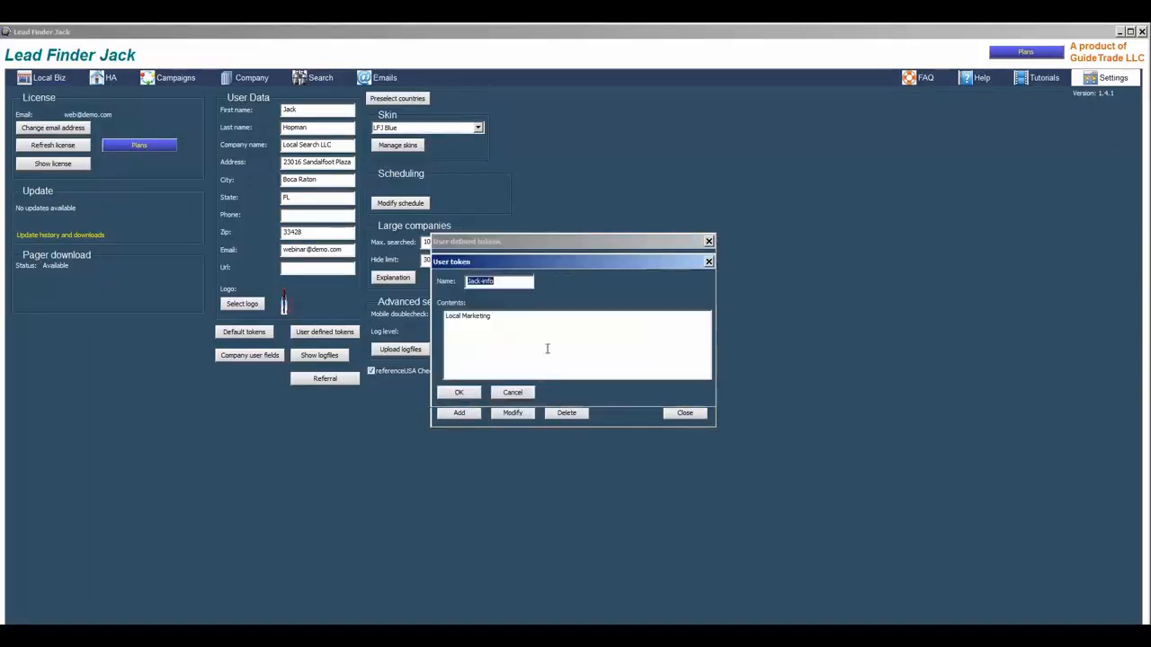
click(497, 316)
key(Return)
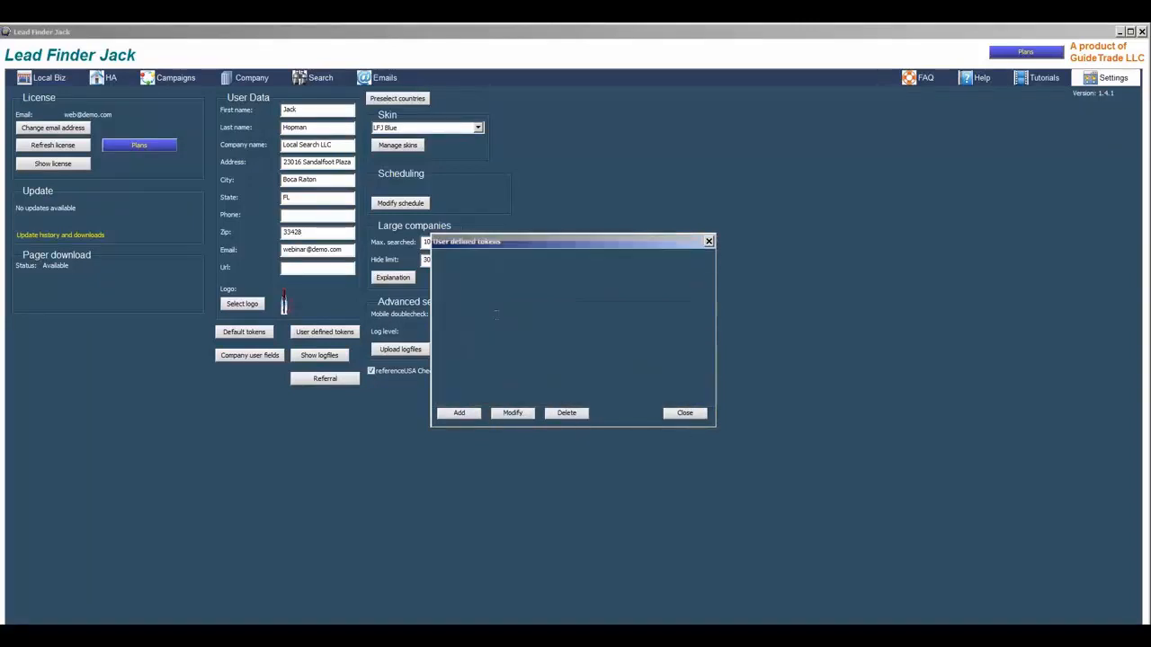
Change the Jack-info token's contents to "Local Marketing in your town", save it and close the user defined tokens
click(525, 414)
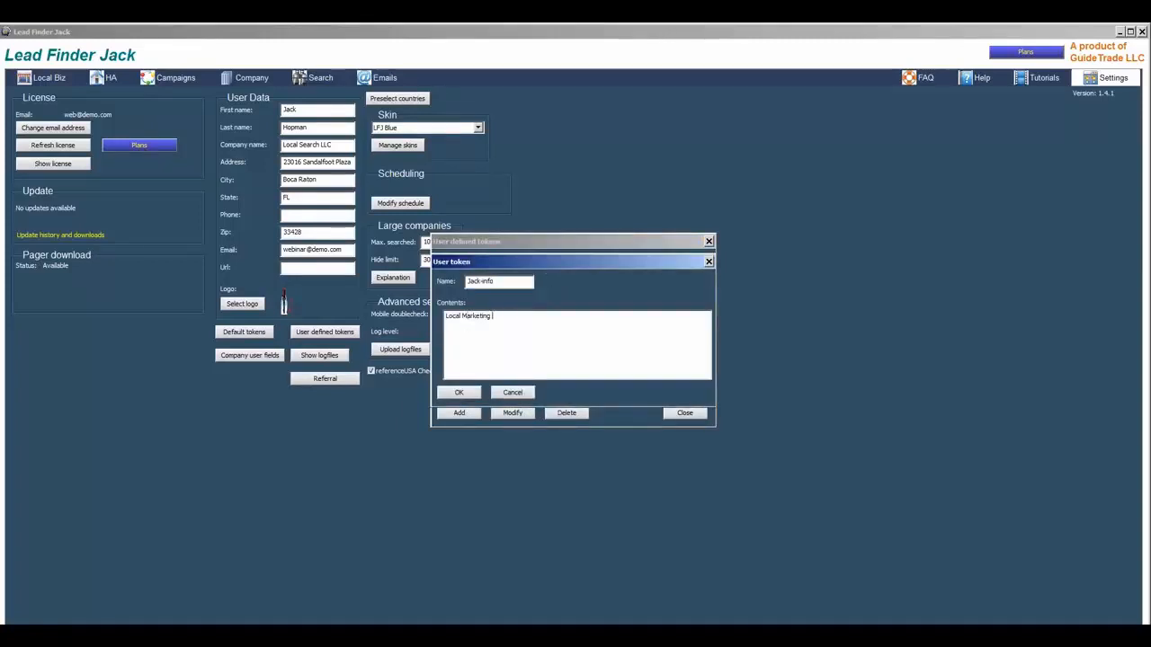
click(497, 315)
text(your)
key(BackSpace)
key(BackSpace)
key(BackSpace)
key(BackSpace)
text(in your w)
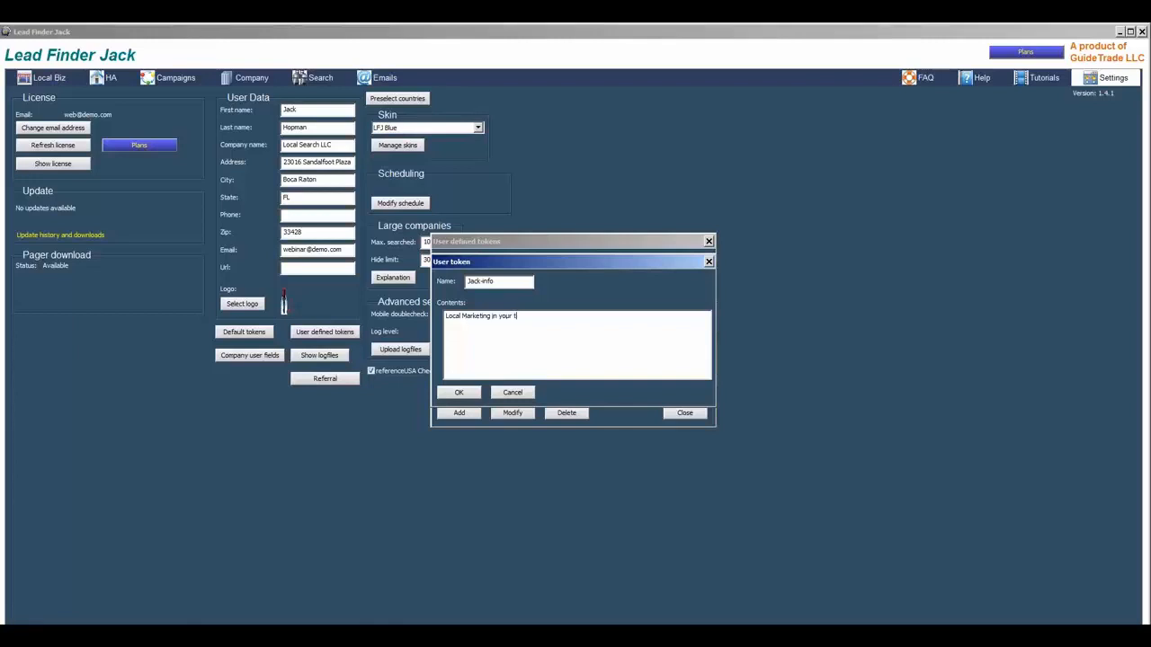
text(own)
click(461, 392)
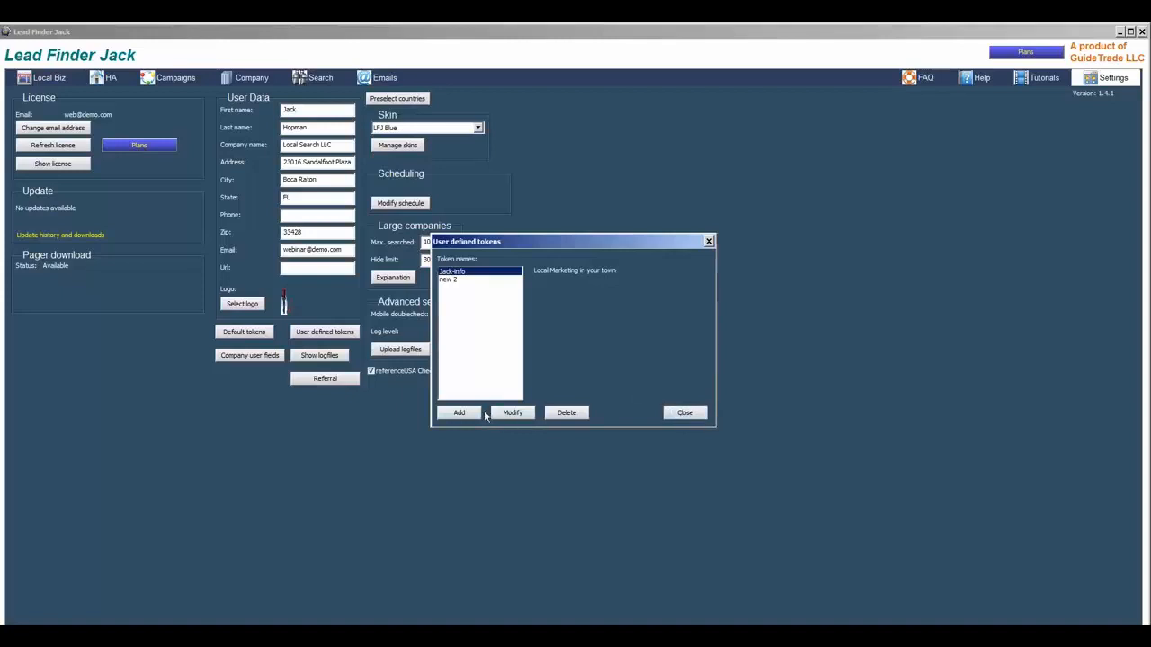
click(709, 241)
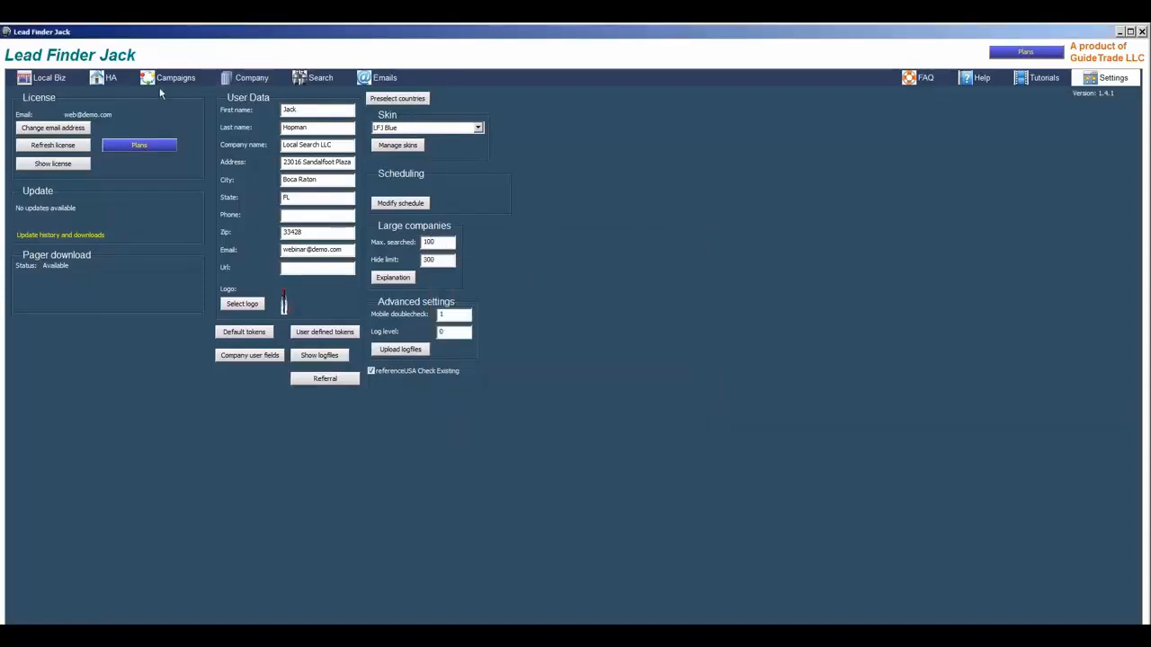
Insert the Jack-info user defined token after the signature in the Sales Dynamite Jack - 1 email template and close it without saving
click(381, 80)
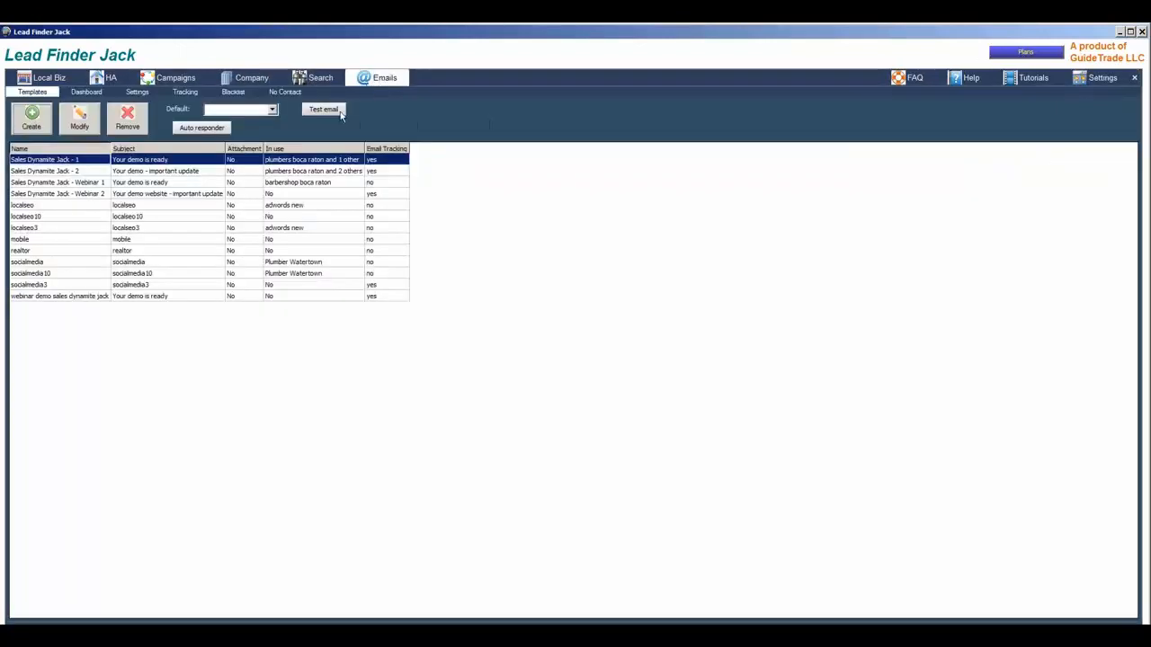
double_click(50, 160)
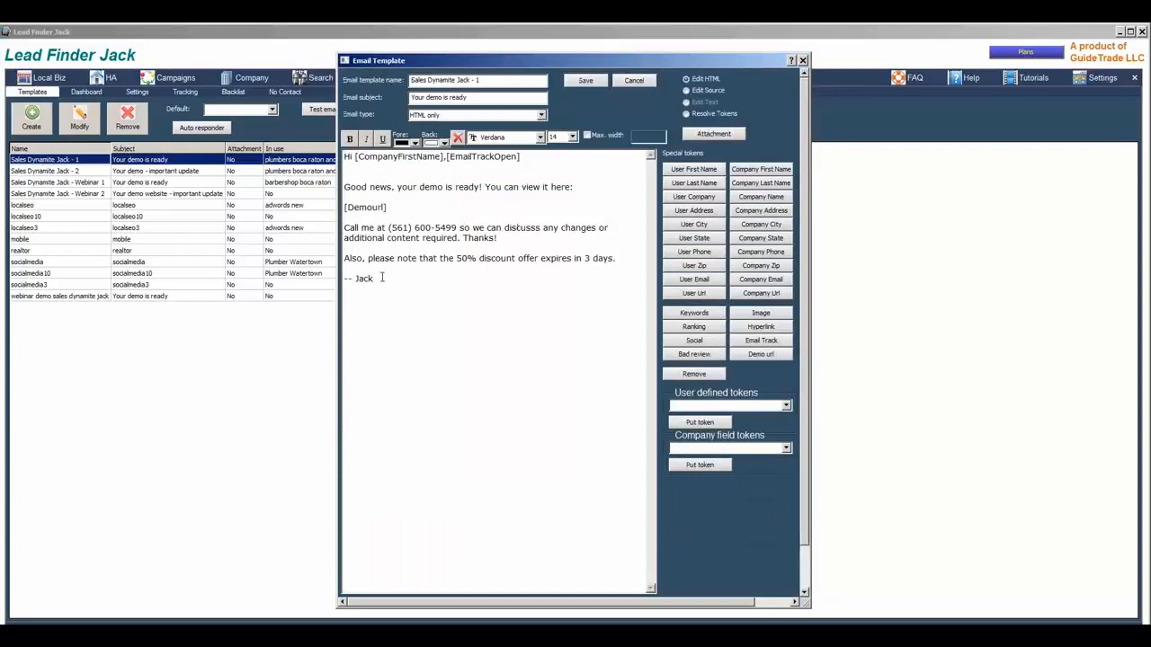
click(718, 407)
click(683, 416)
click(694, 424)
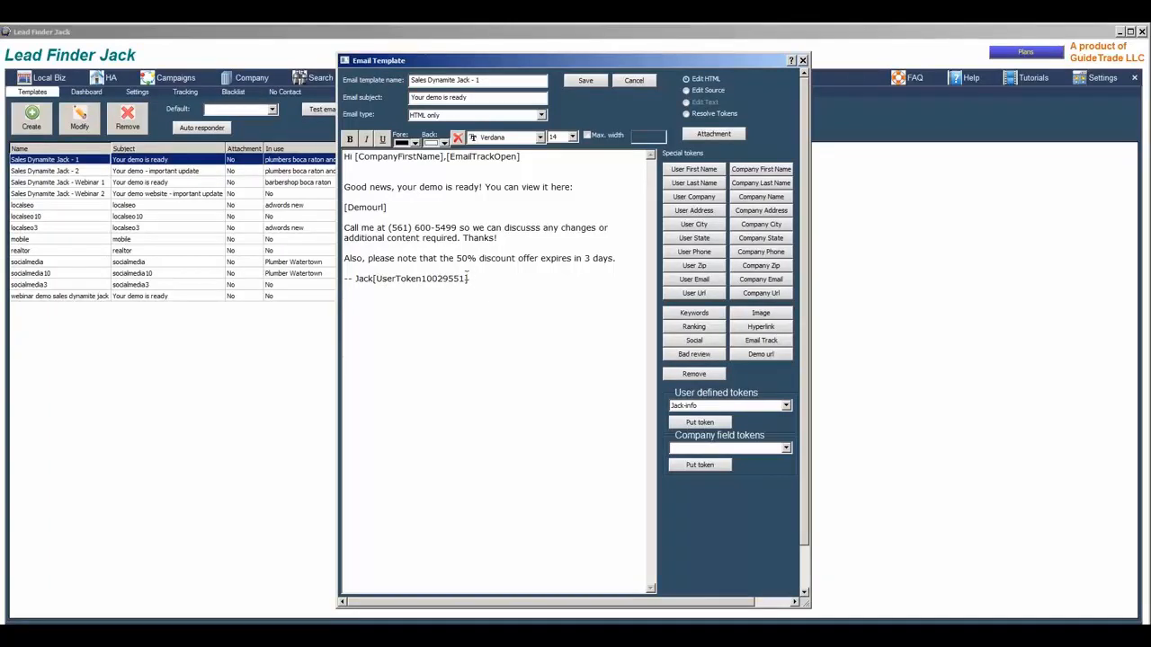
click(803, 60)
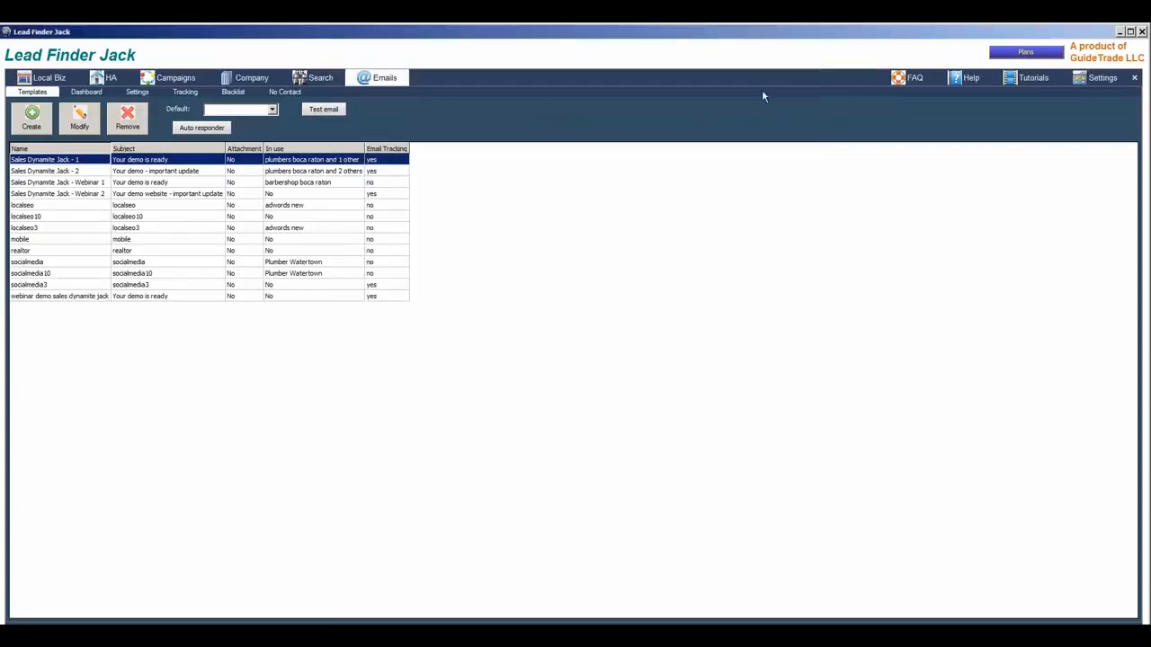
Examine the list of available skins in the settings' skin manager
click(1097, 79)
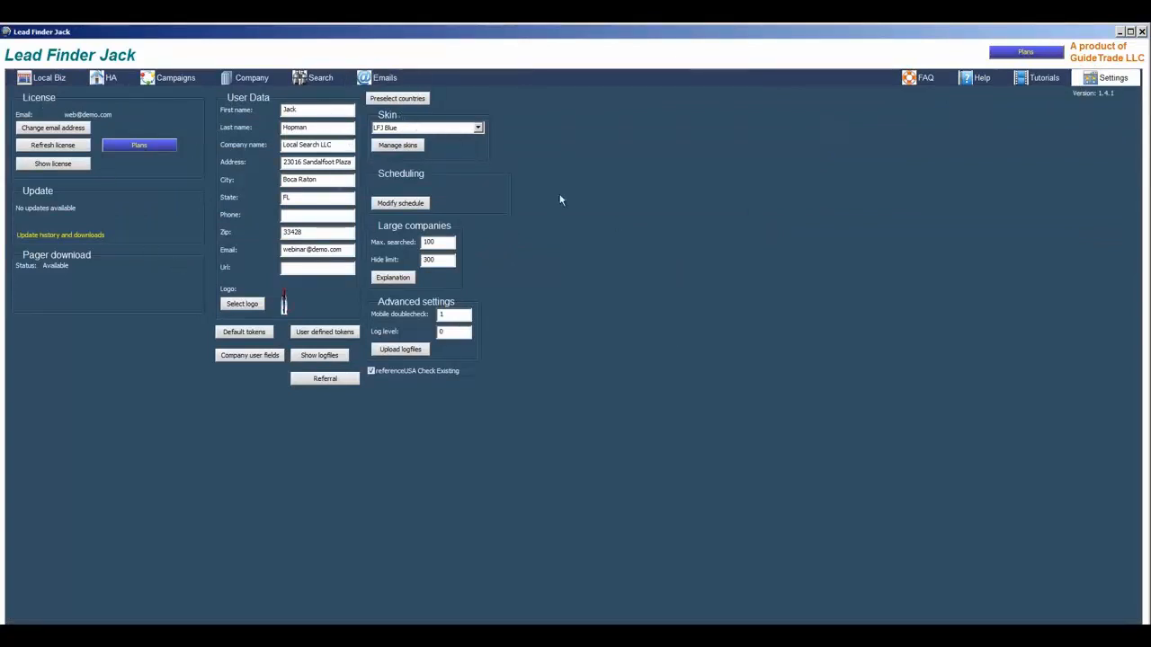
click(396, 148)
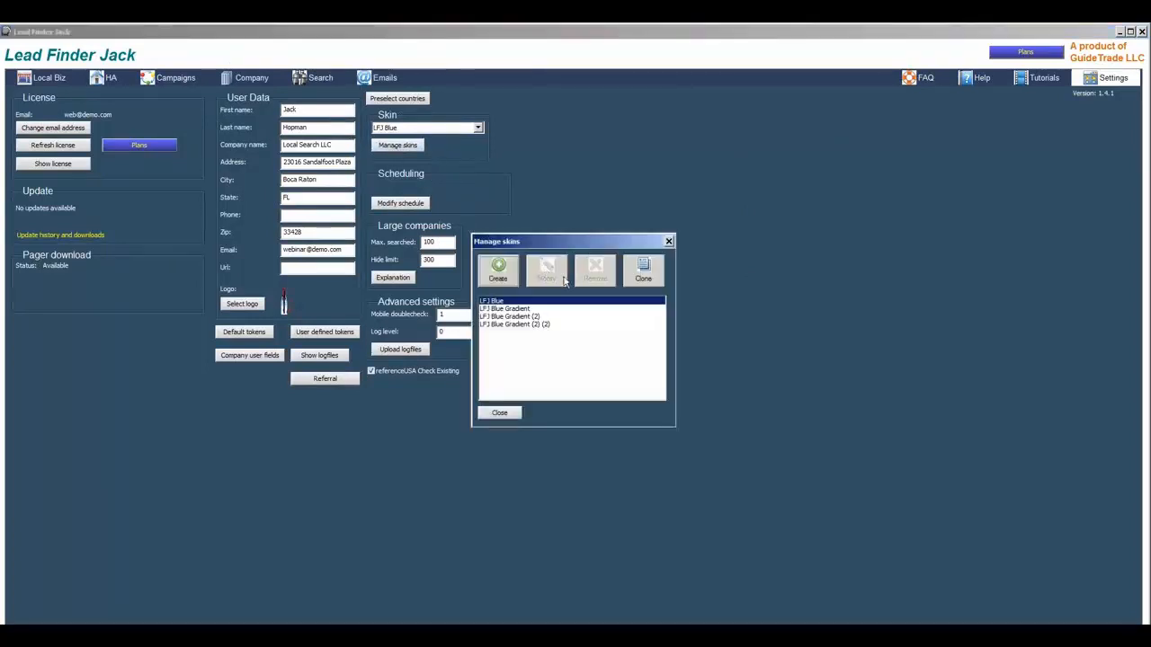
click(518, 310)
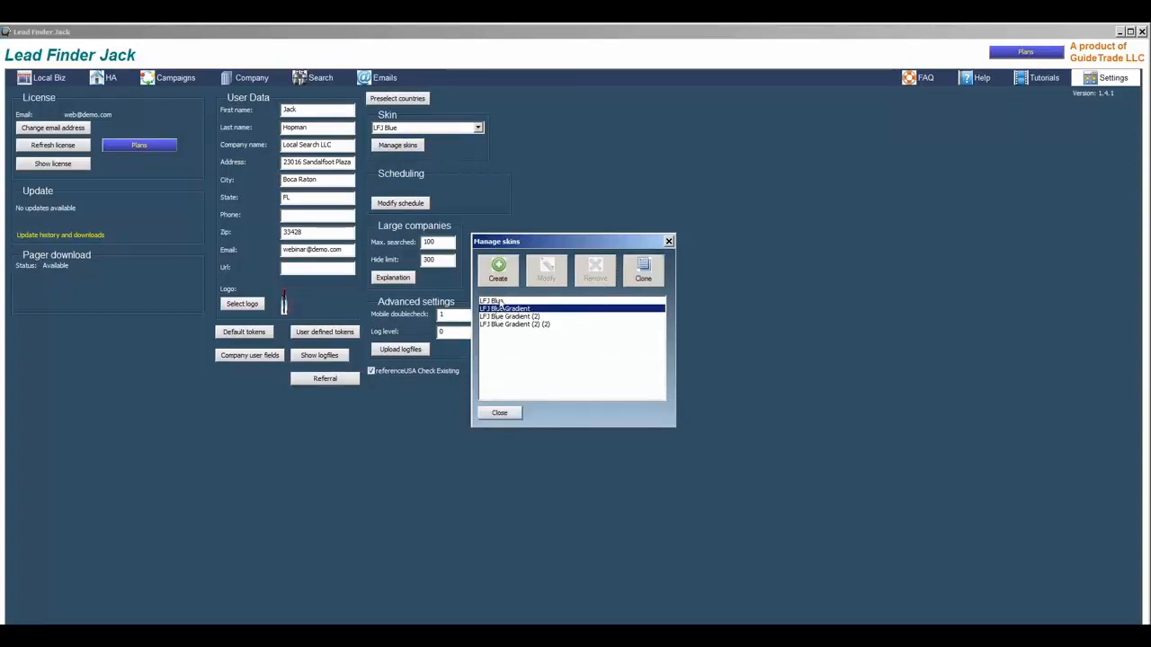
click(668, 241)
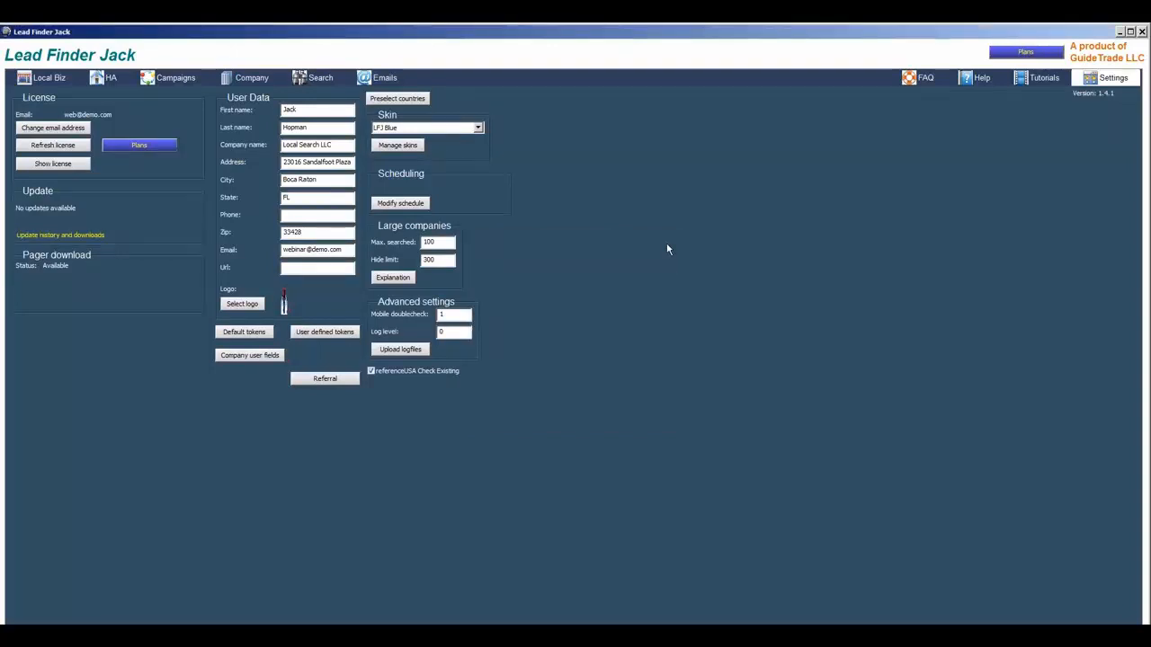
Preview the LFJ Blue Gradient skin and switch the skin back to LFJ Blue
click(435, 133)
click(419, 150)
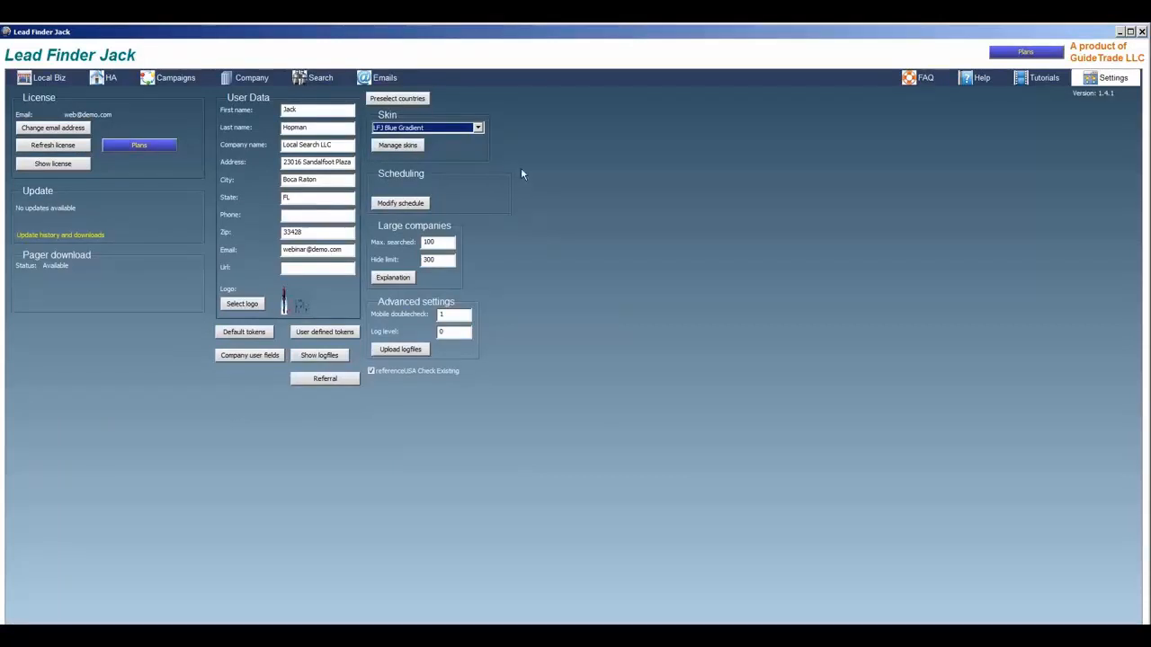
click(468, 127)
click(419, 153)
click(452, 130)
click(410, 141)
Examine the background, button and text colour options for creating a new skin, and close the skin manager without creating one
click(396, 145)
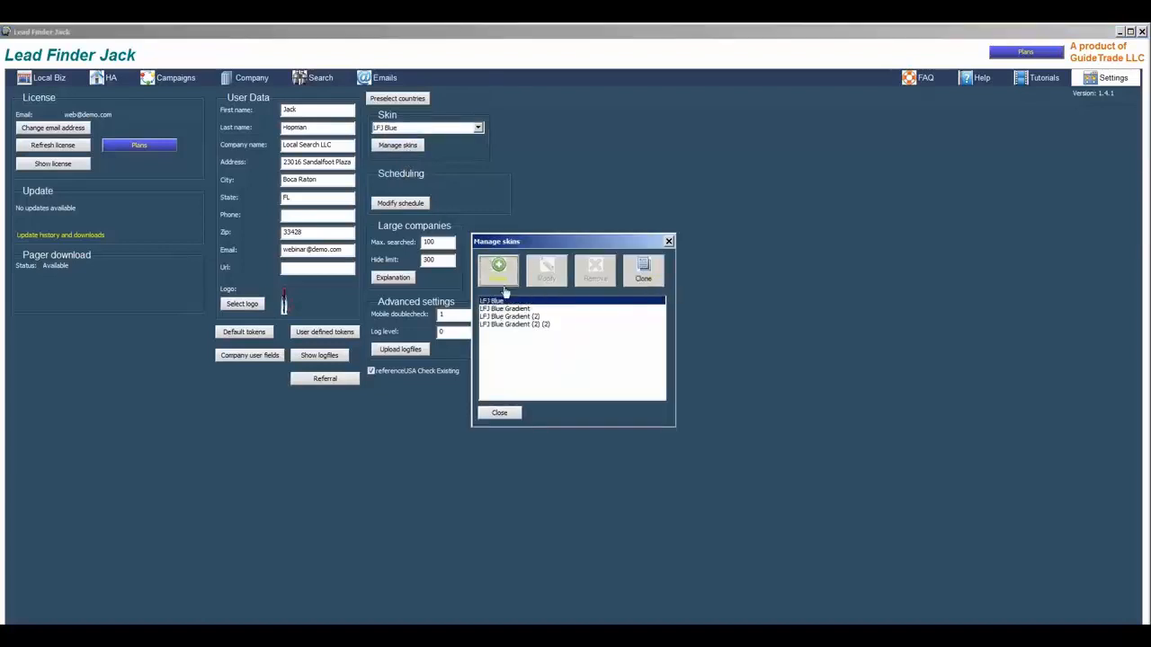
click(498, 268)
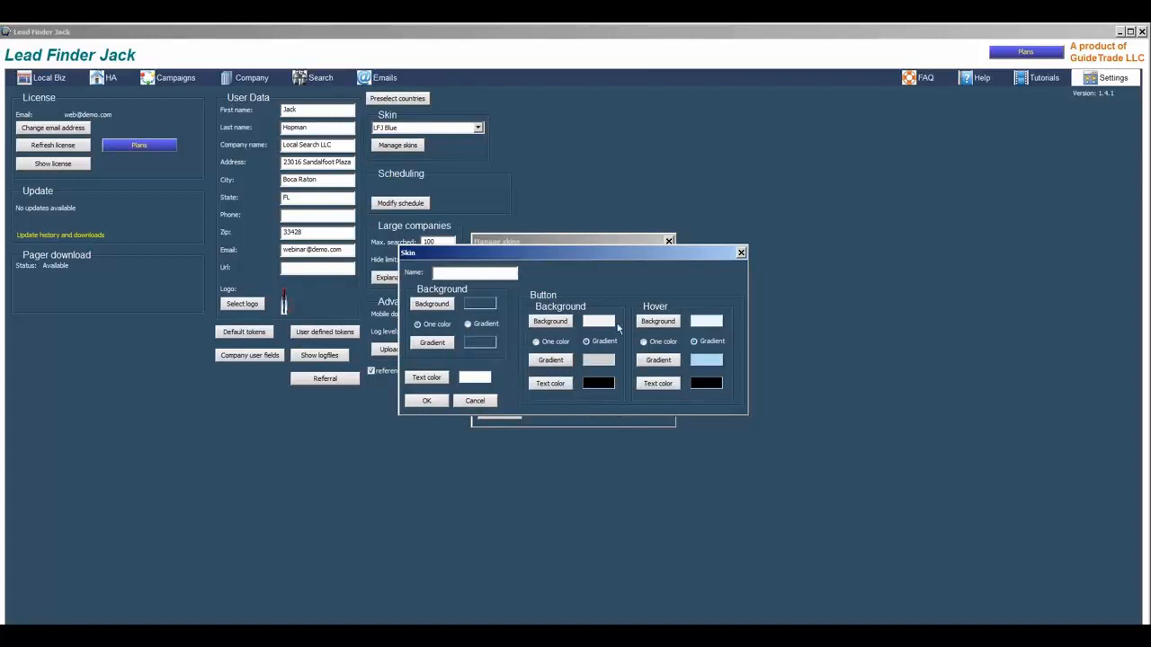
click(742, 252)
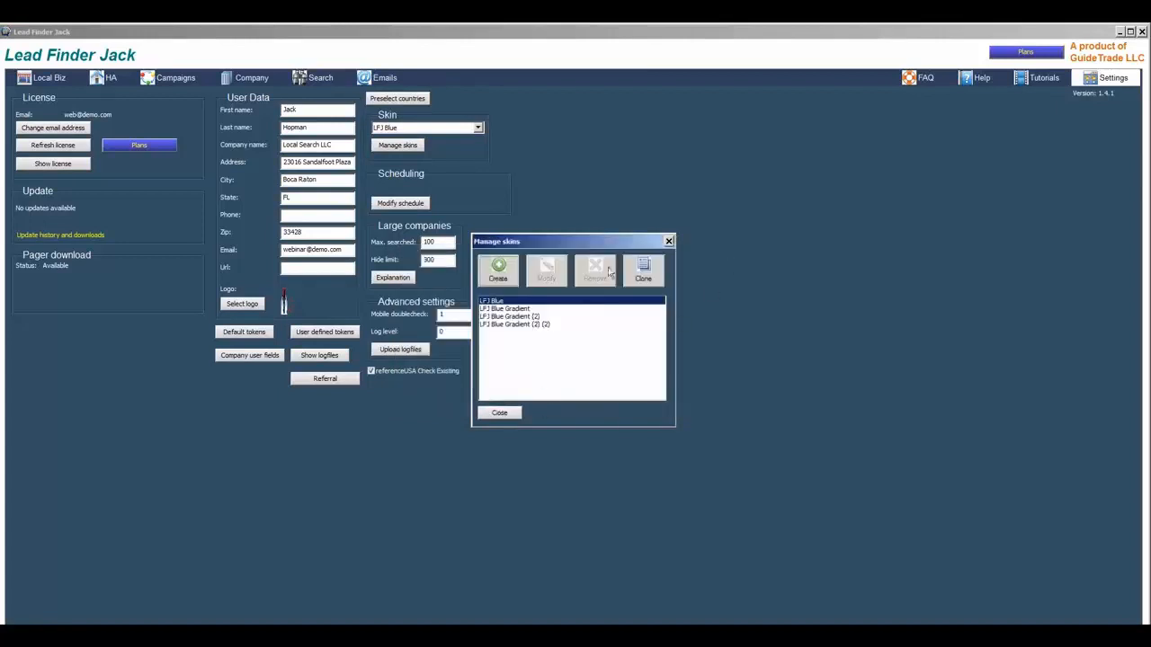
click(668, 241)
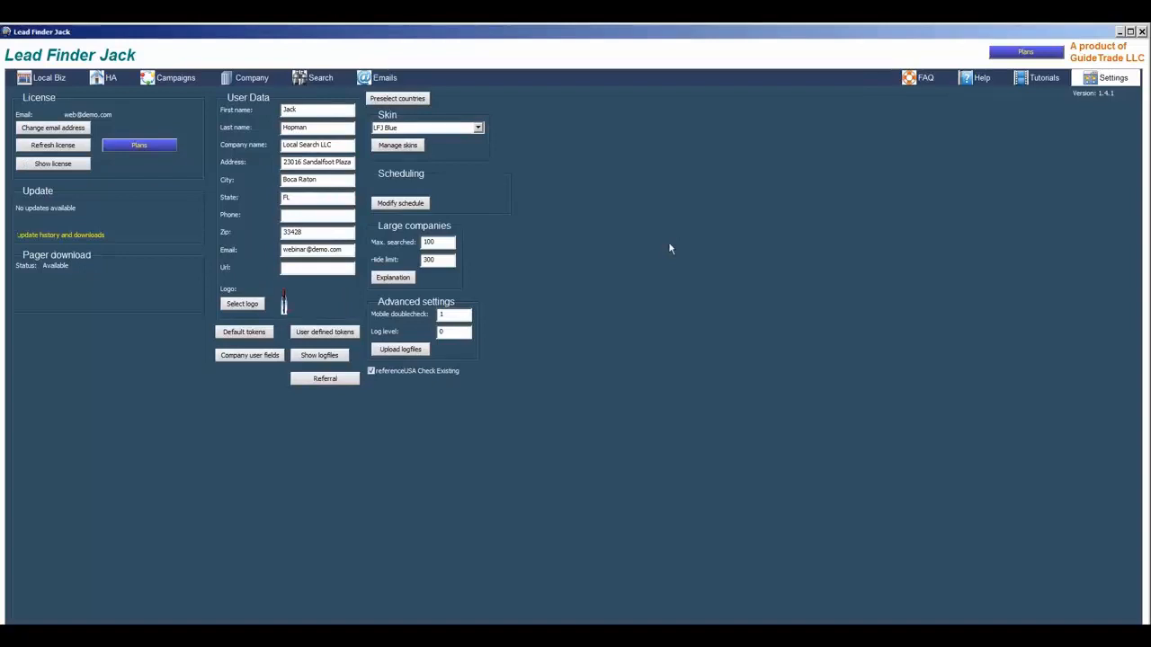
View the scheduler for follow-up emails and the logo file selection, closing both without changes
click(399, 205)
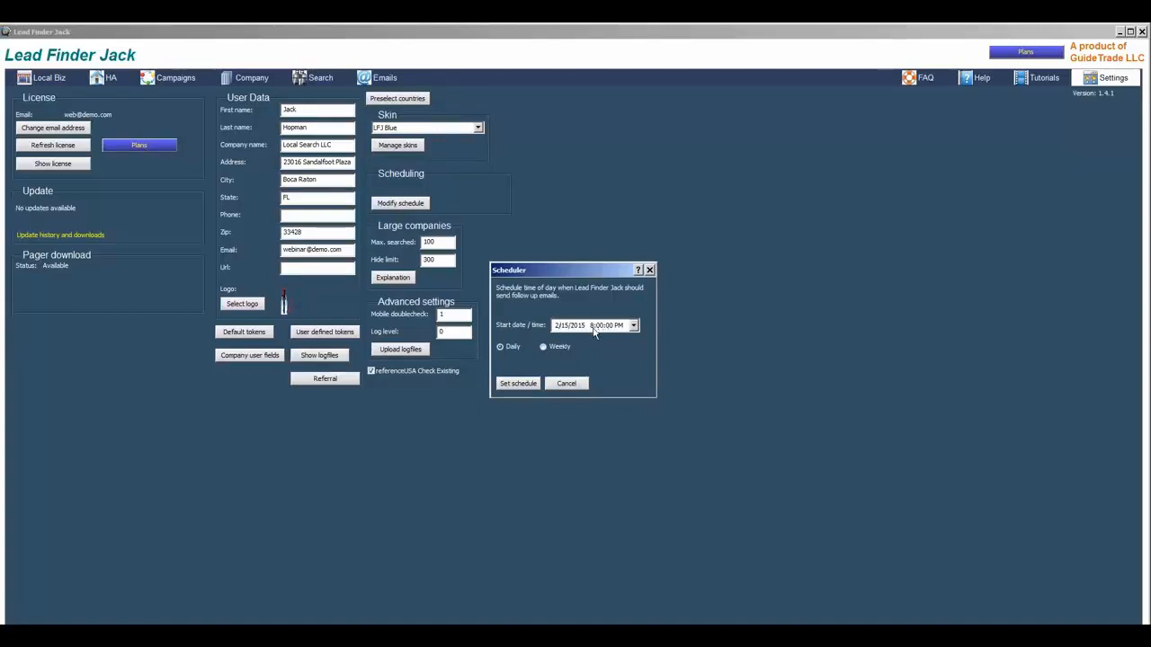
click(650, 270)
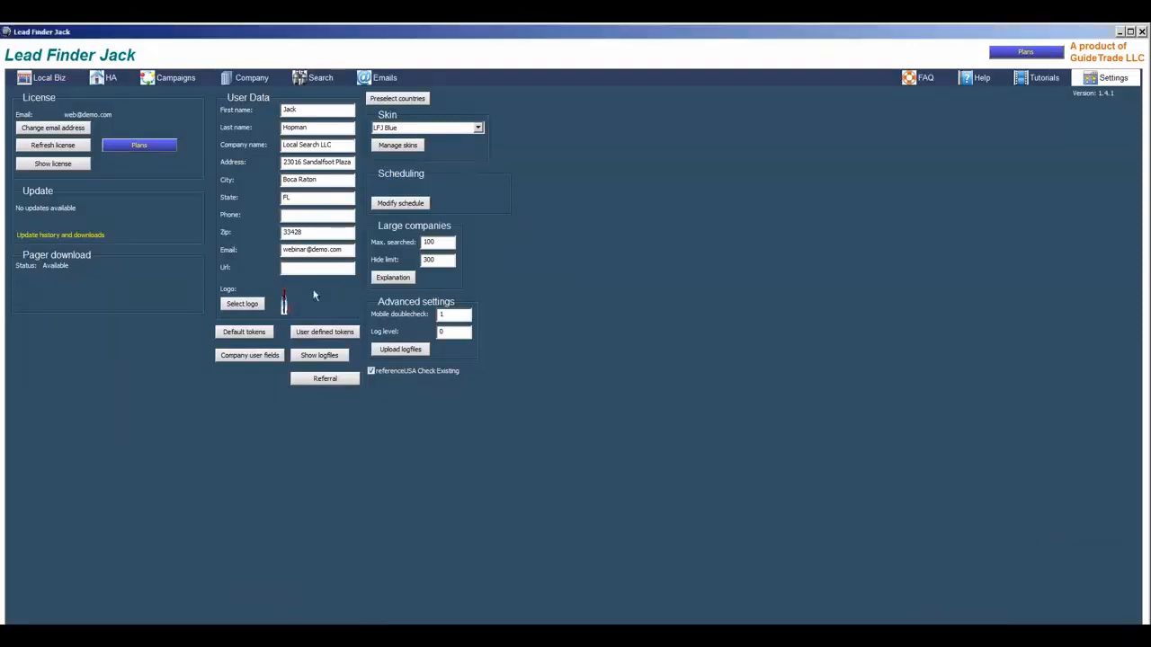
click(245, 306)
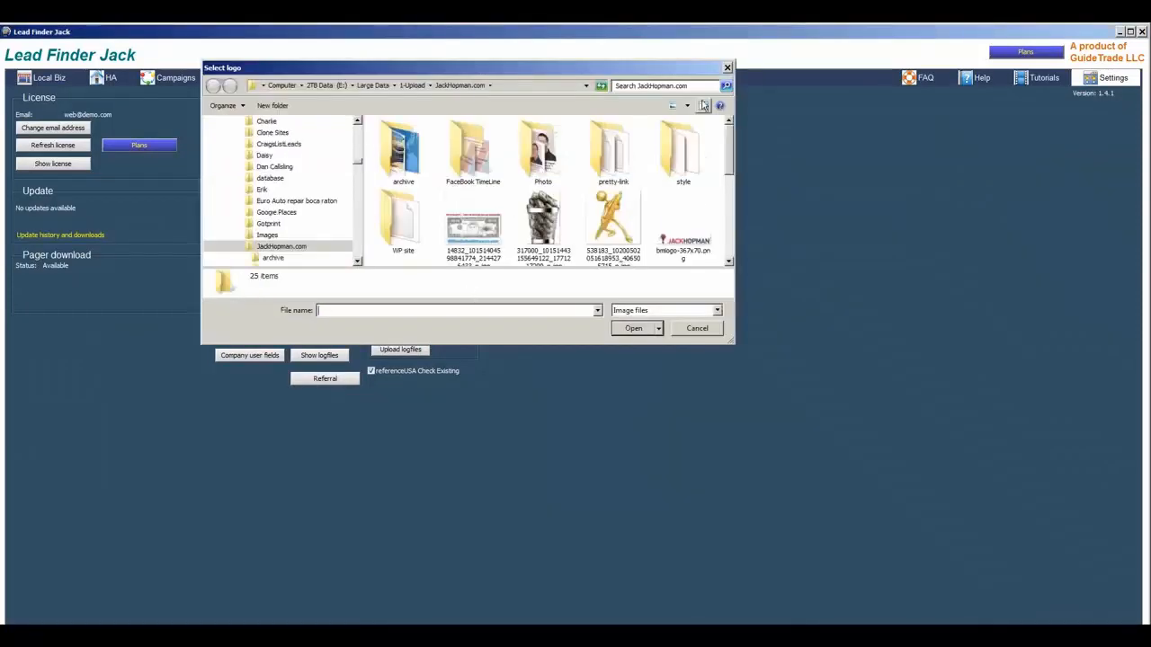
click(727, 70)
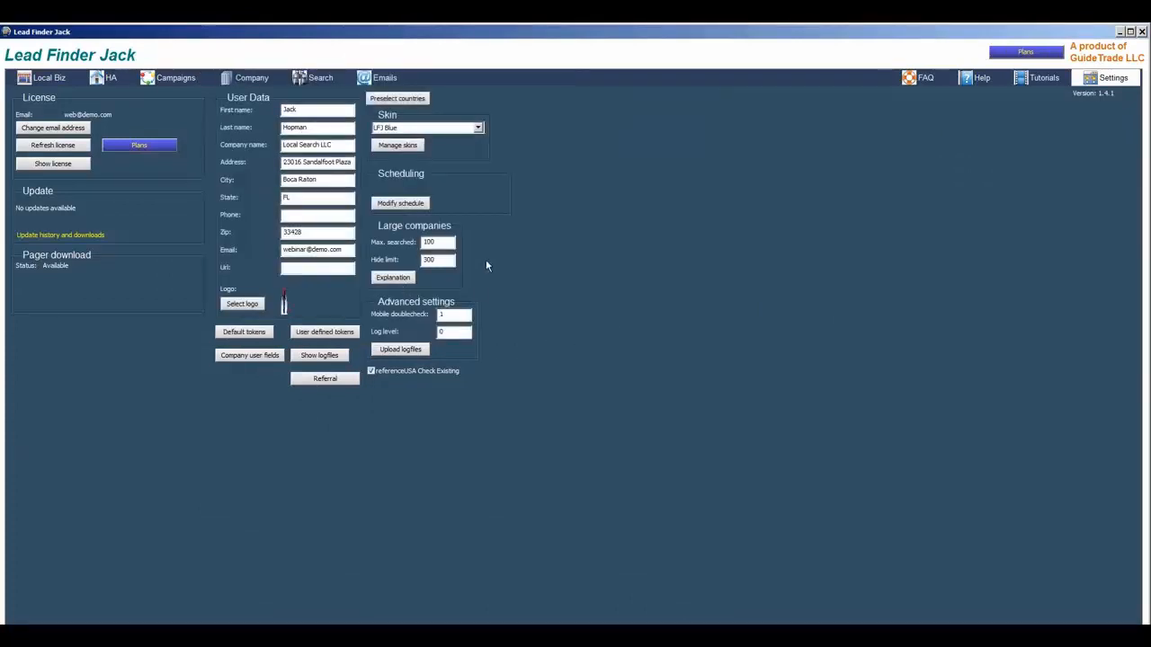
Highlight the maximum searched value and the hide limit in the Large companies settings
double_click(442, 241)
double_click(426, 259)
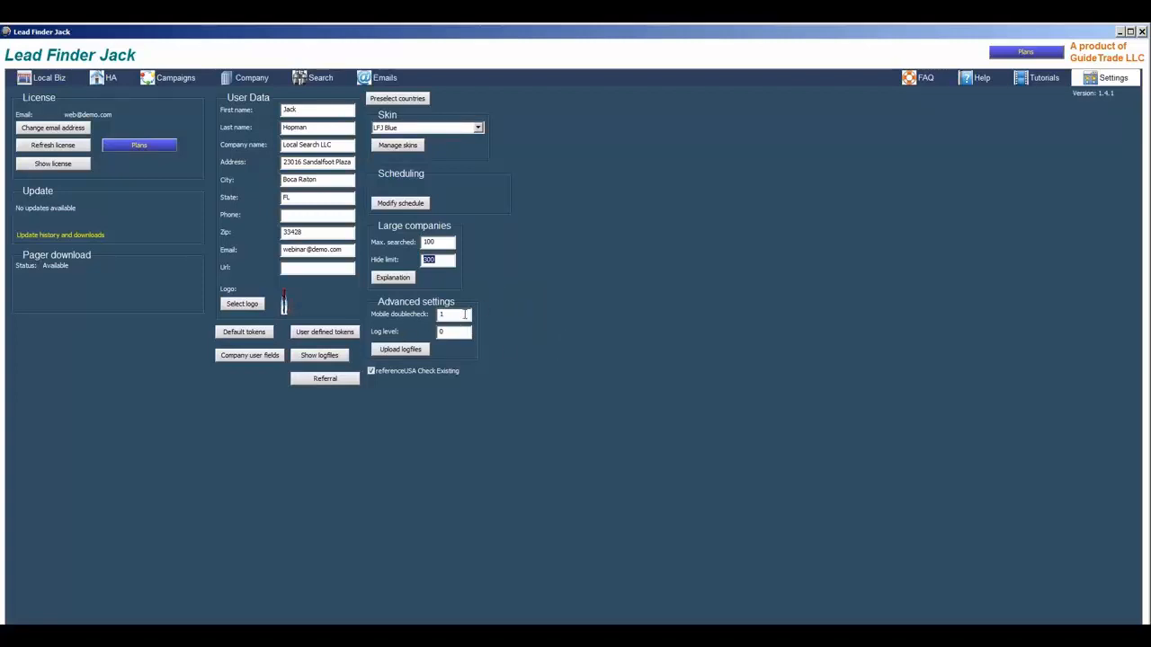
Upload the log files, acknowledge the upload and show the log files
click(407, 351)
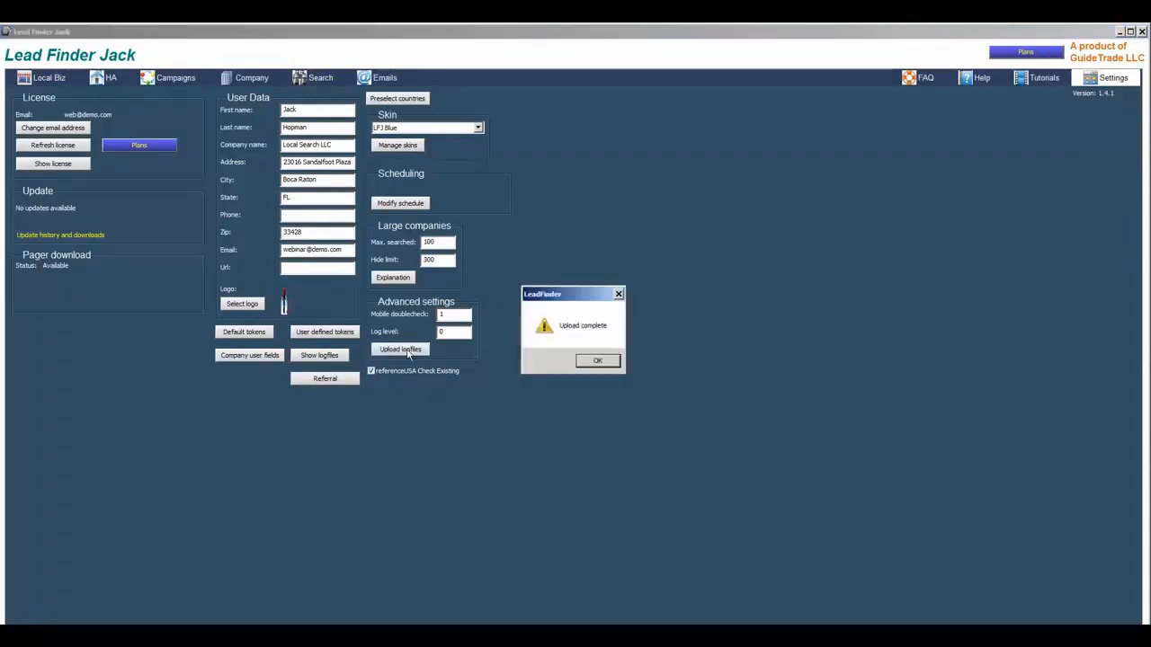
click(589, 360)
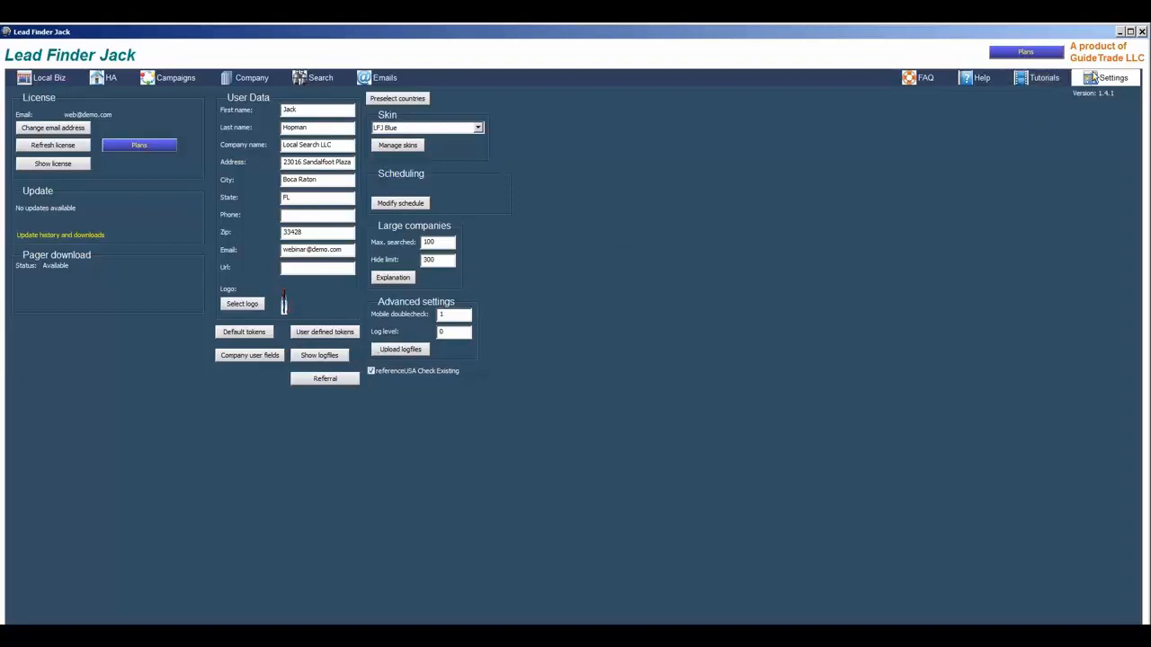
click(320, 358)
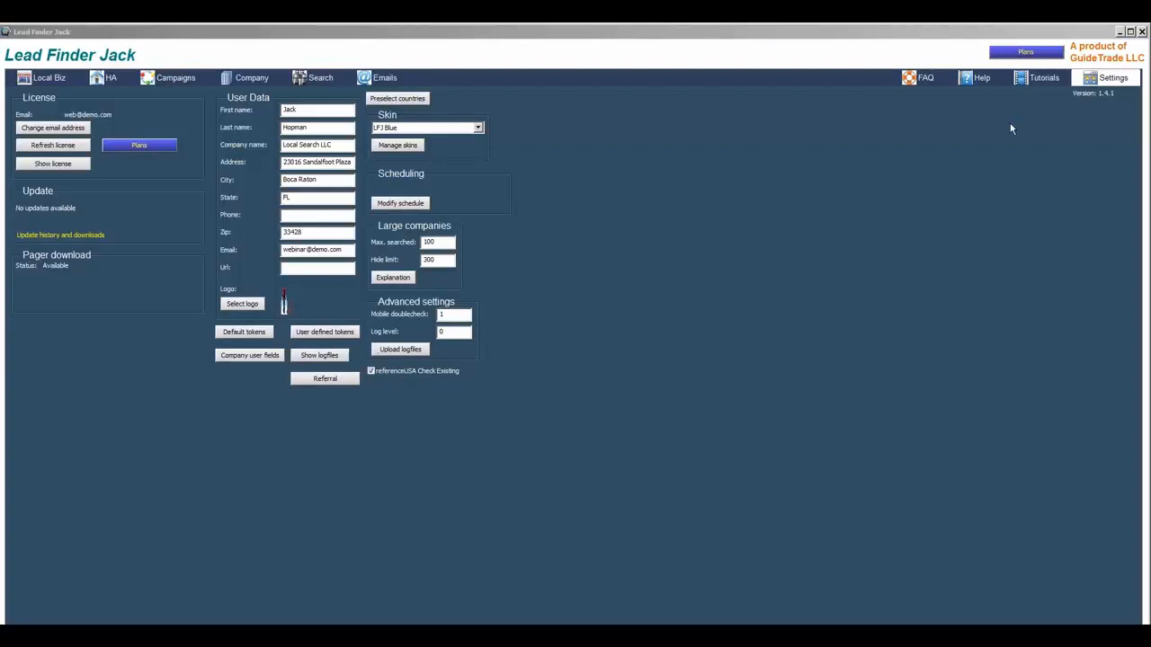
View the license information with the features included in each package, and close it
click(542, 320)
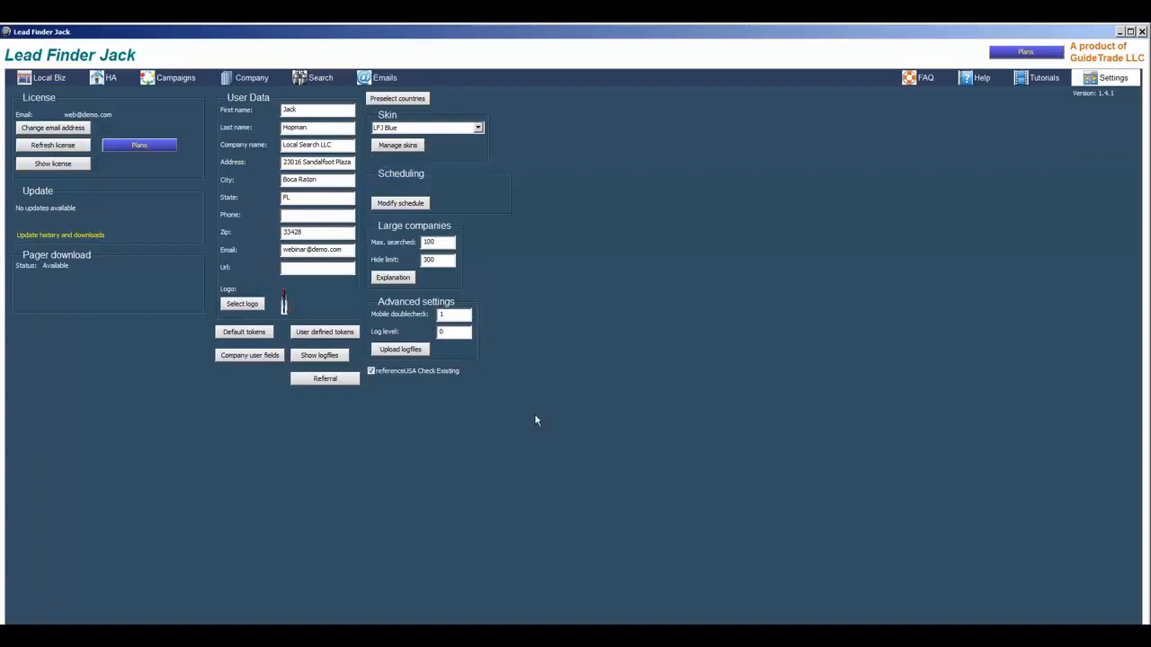
click(77, 165)
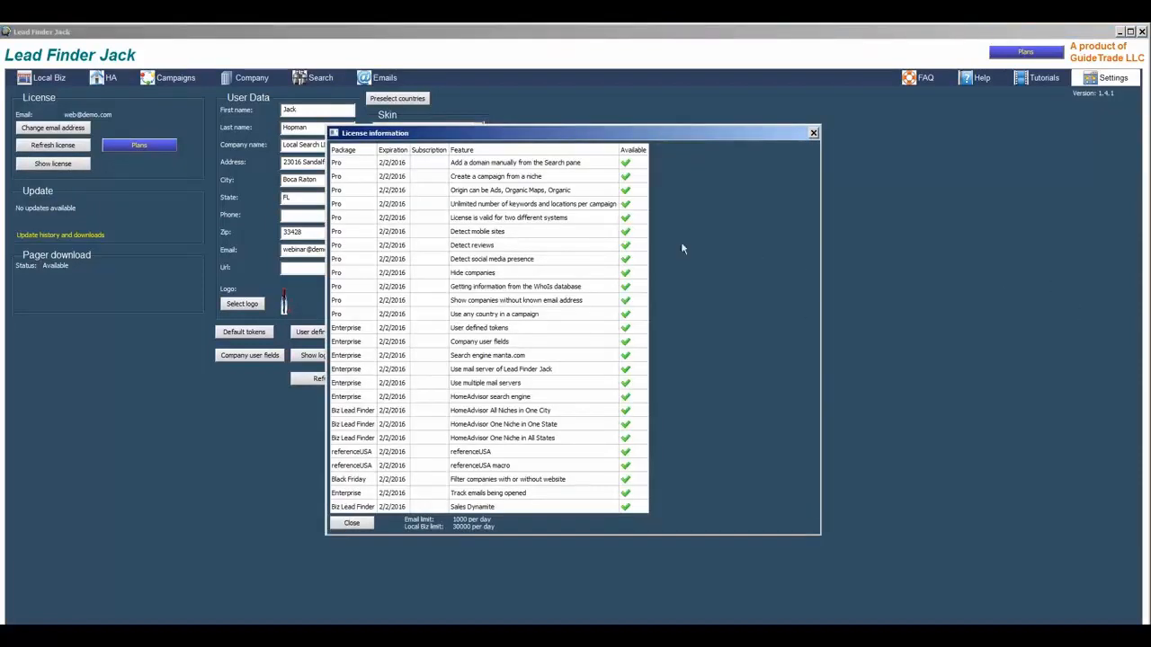
click(814, 133)
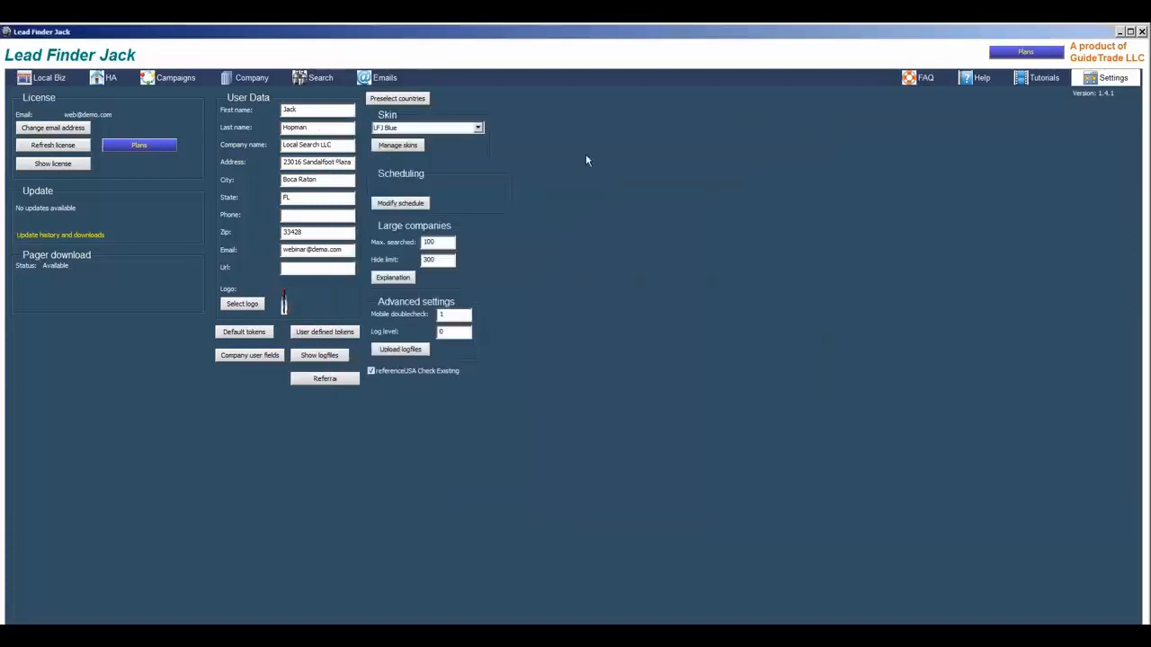
Open the plans comparison page, highlight the Biz Lead Finder heading, examine the features of each plan, and close the page
click(125, 149)
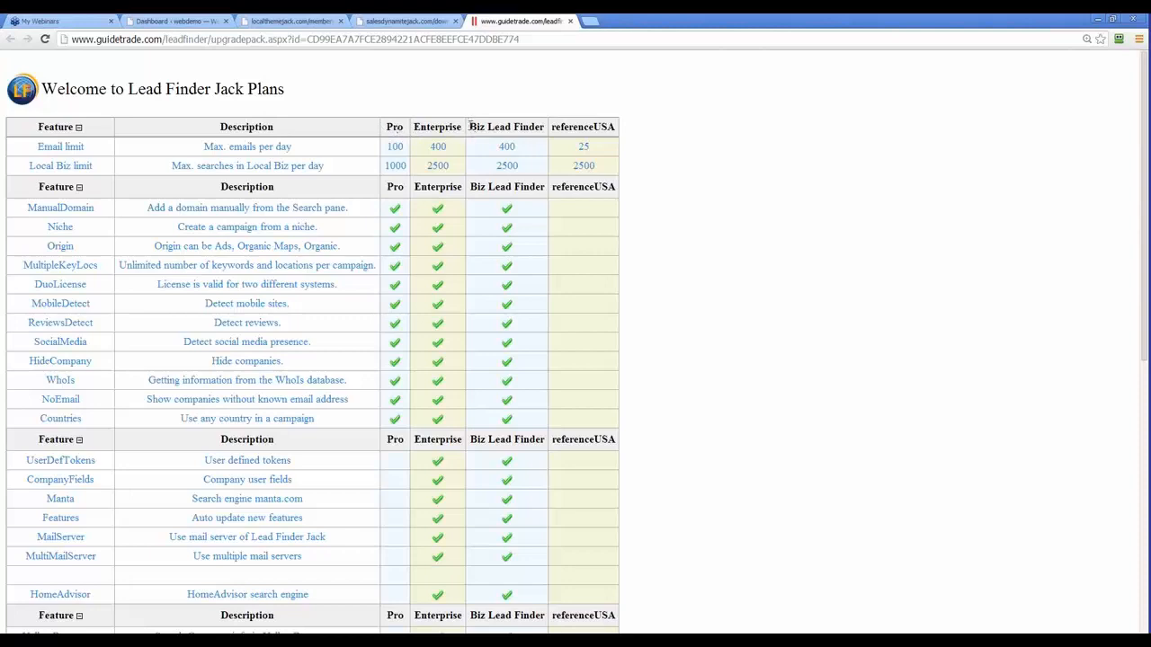
drag(468, 126, 551, 126)
scroll(368, 243, down, 6)
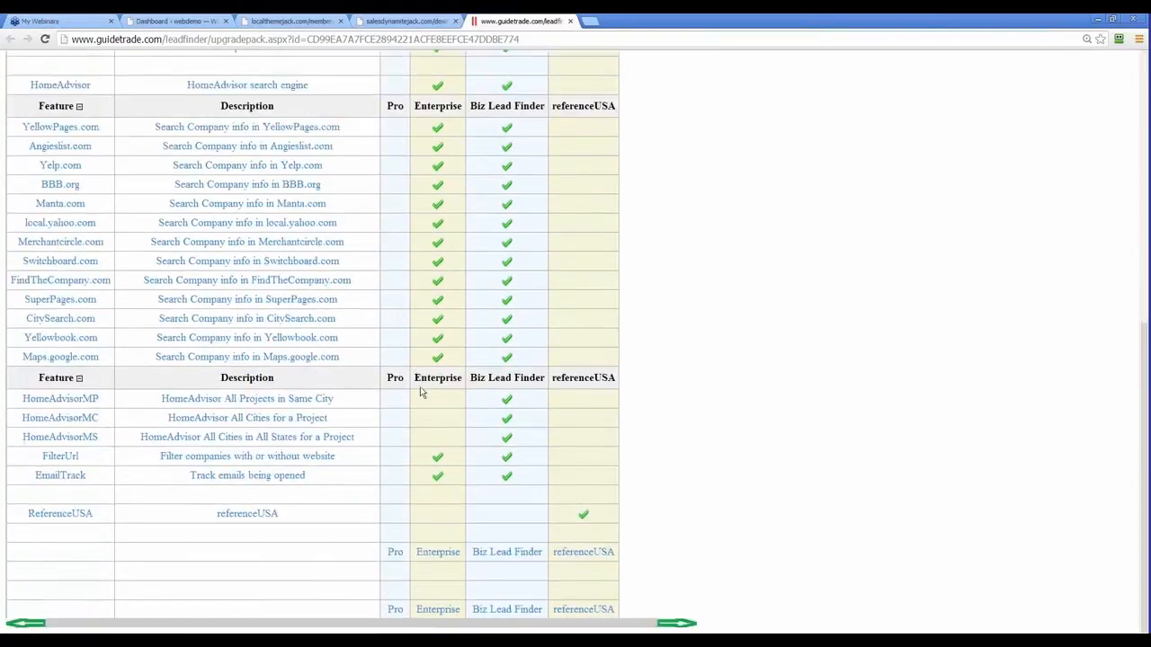
scroll(421, 388, up, 5)
scroll(508, 215, up, 1)
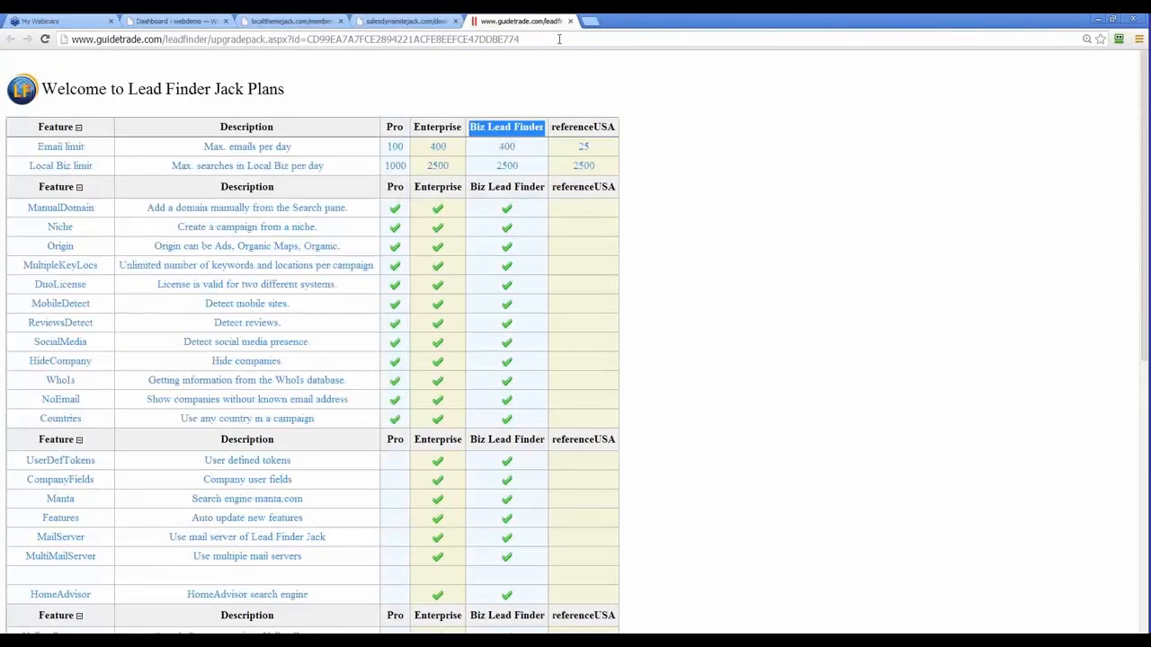
scroll(467, 282, down, 6)
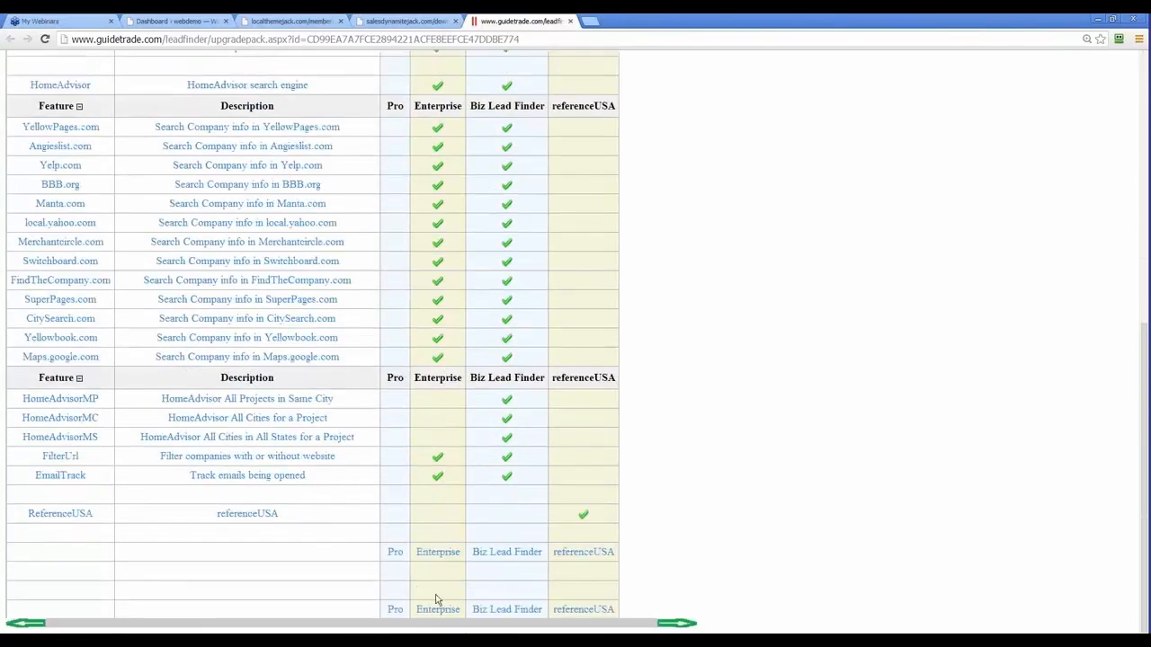
click(570, 21)
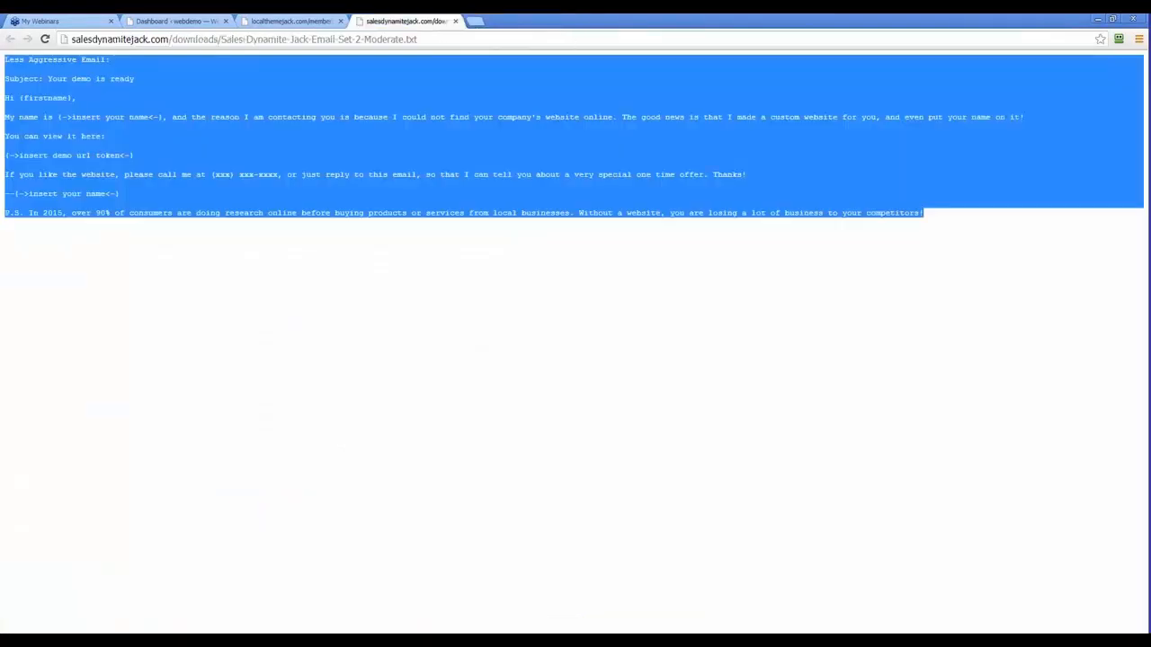
key(alt+Tab)
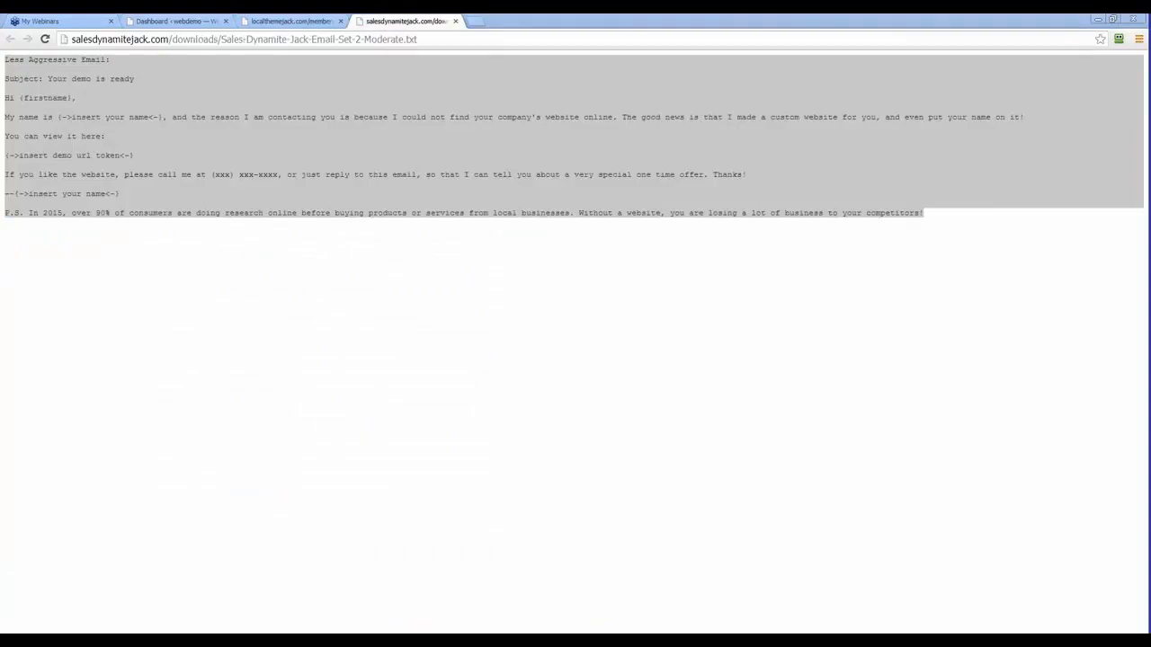
key(alt+Tab)
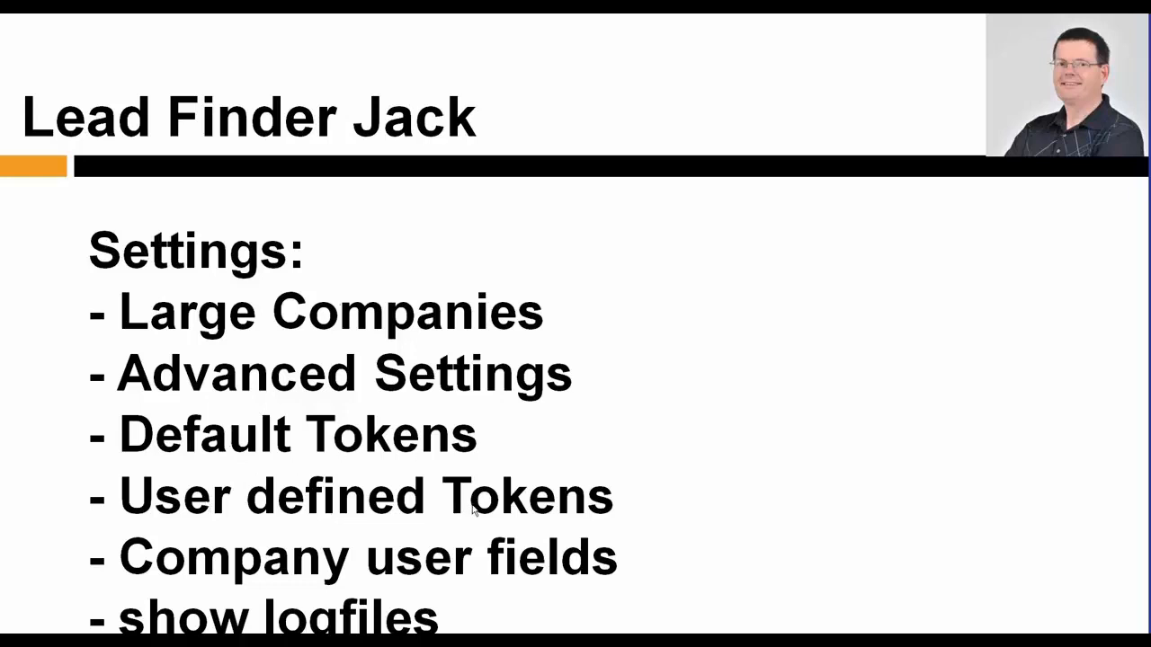
click(422, 568)
key(Left)
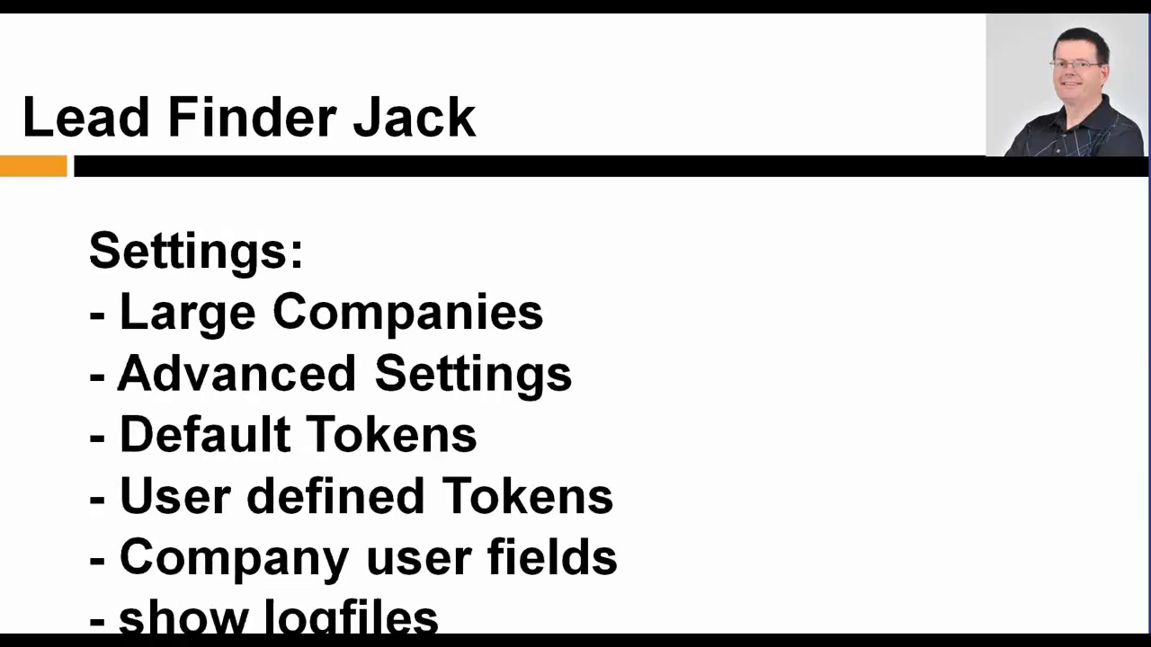
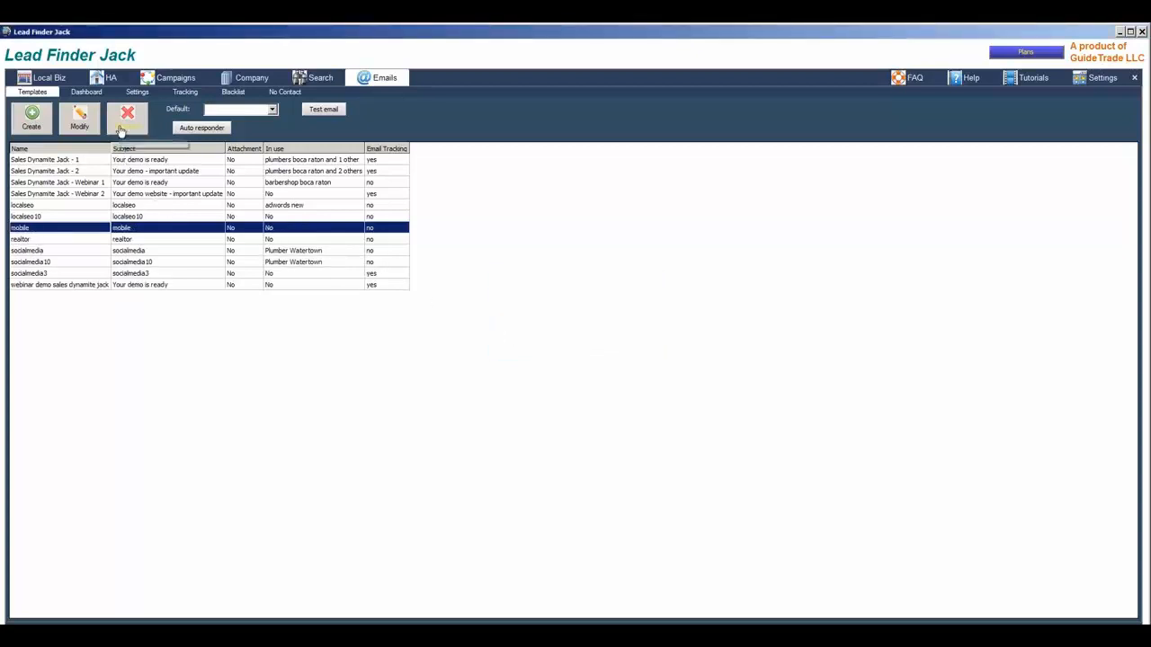
View the auto responder's campaign dialog and the test email prompt for the Sales Dynamite Jack - 1 template, closing both without changes
click(191, 129)
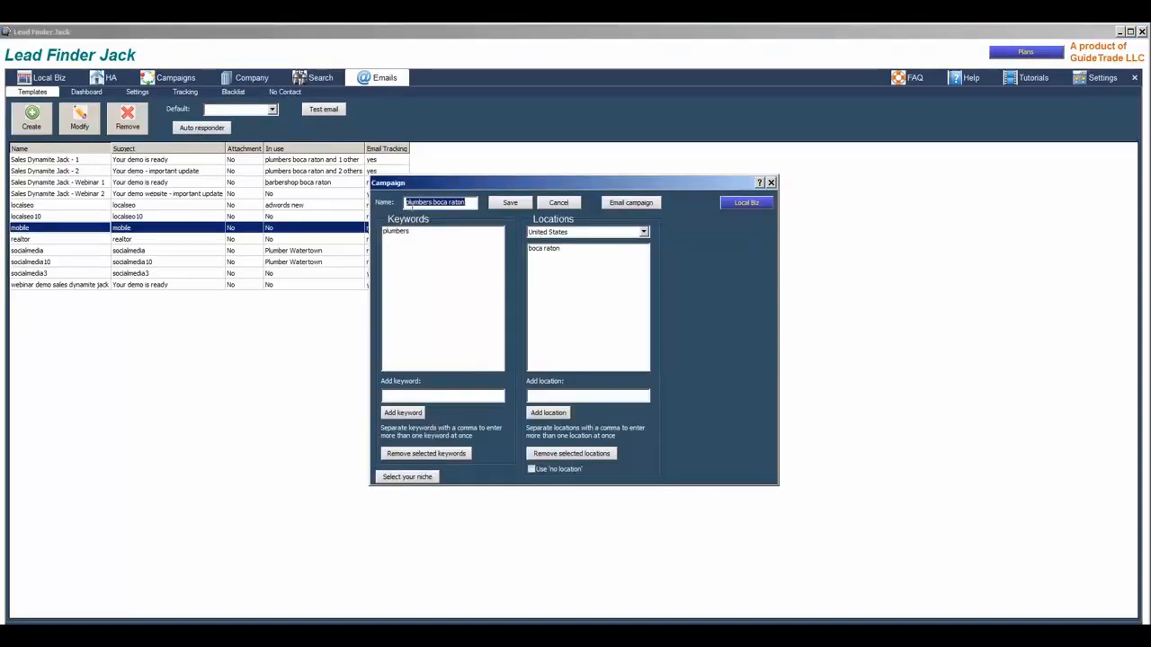
click(770, 183)
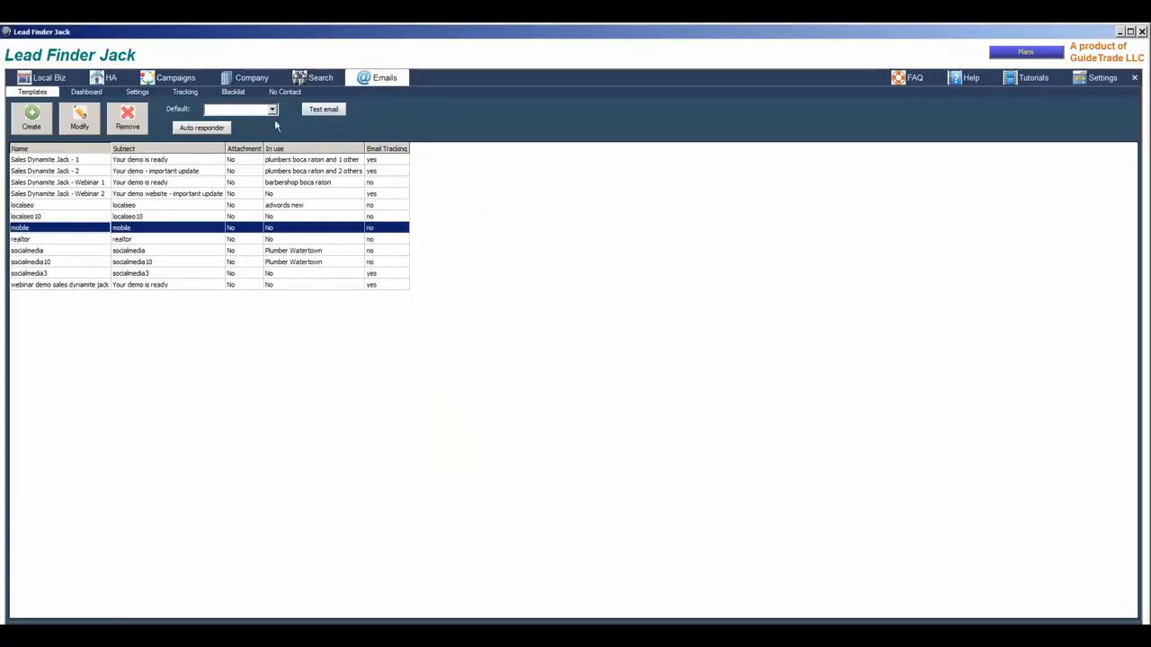
click(50, 162)
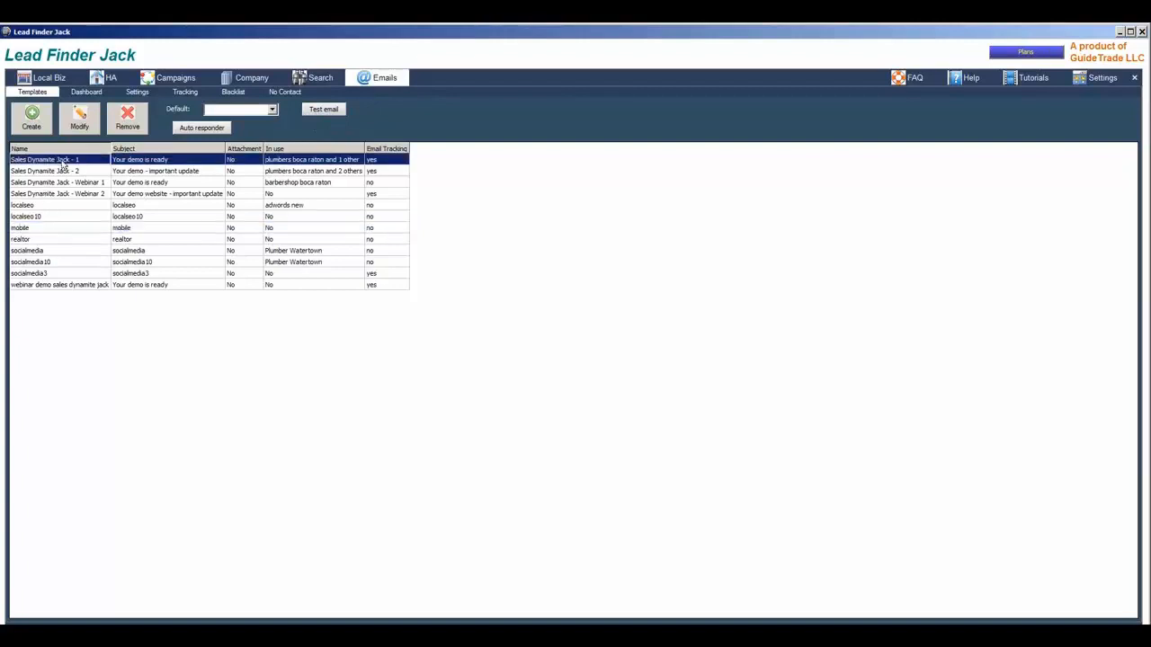
click(322, 111)
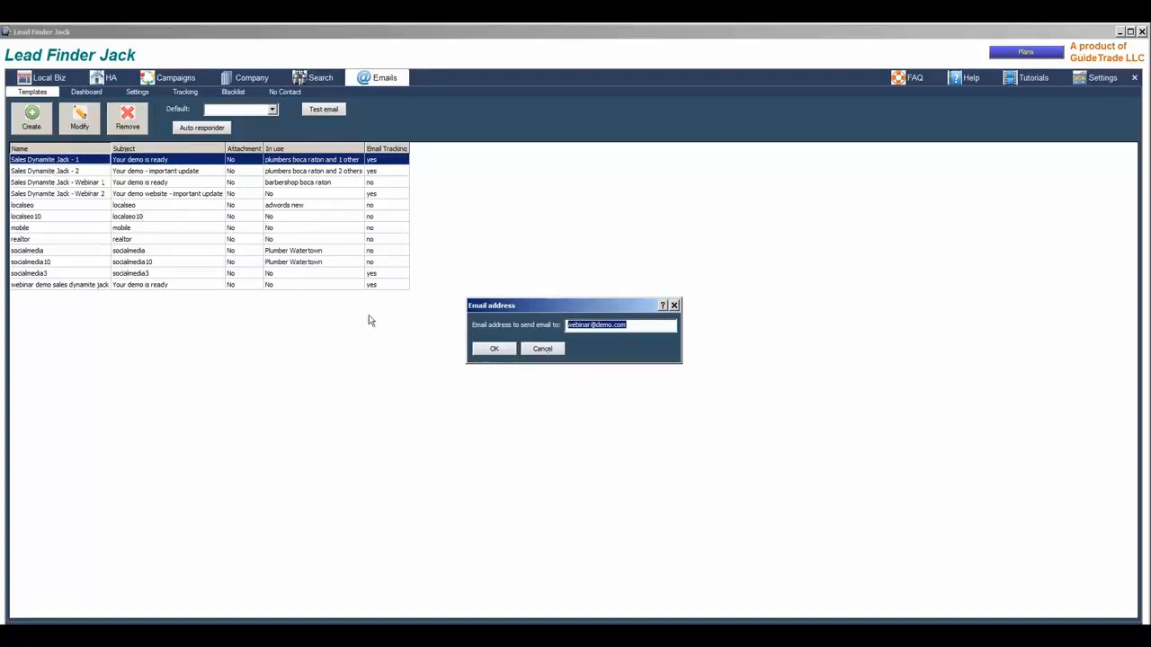
click(674, 306)
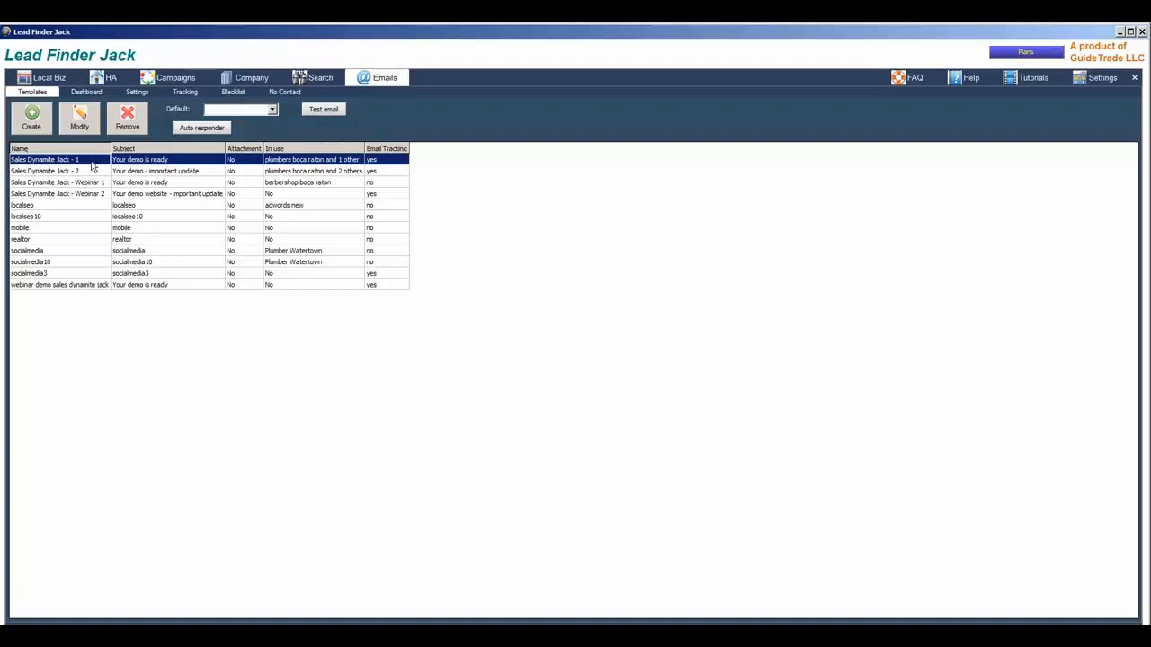
View the properties and editable email settings of Mail server 1, closing the settings without changes
click(137, 91)
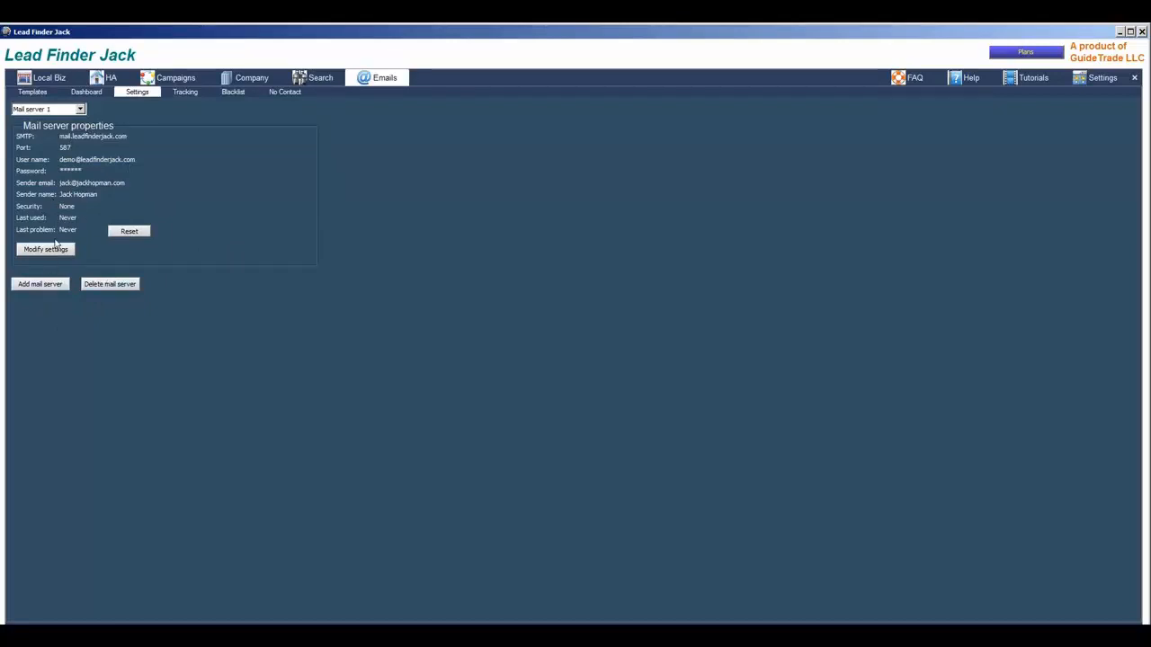
click(80, 109)
click(41, 117)
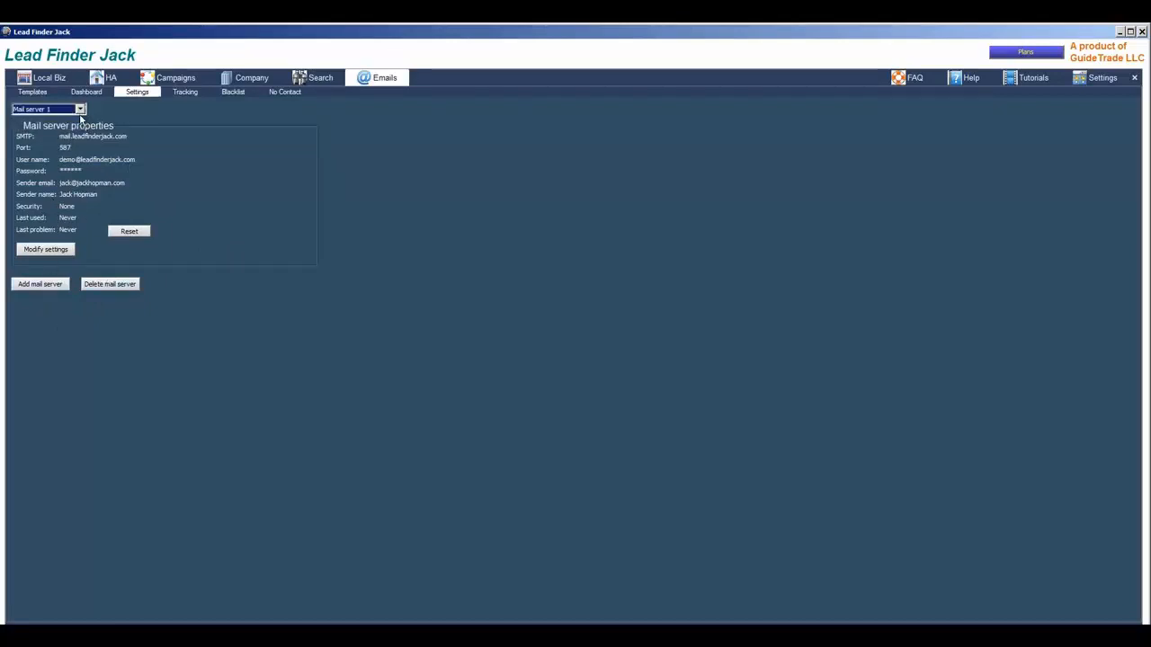
click(63, 252)
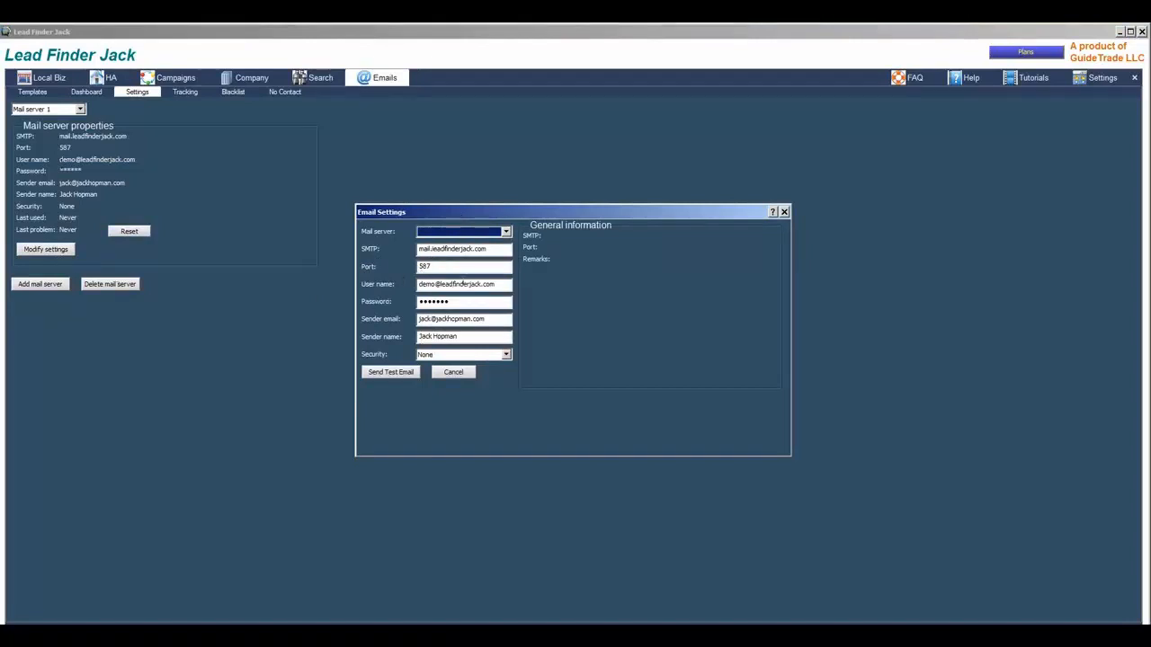
click(784, 212)
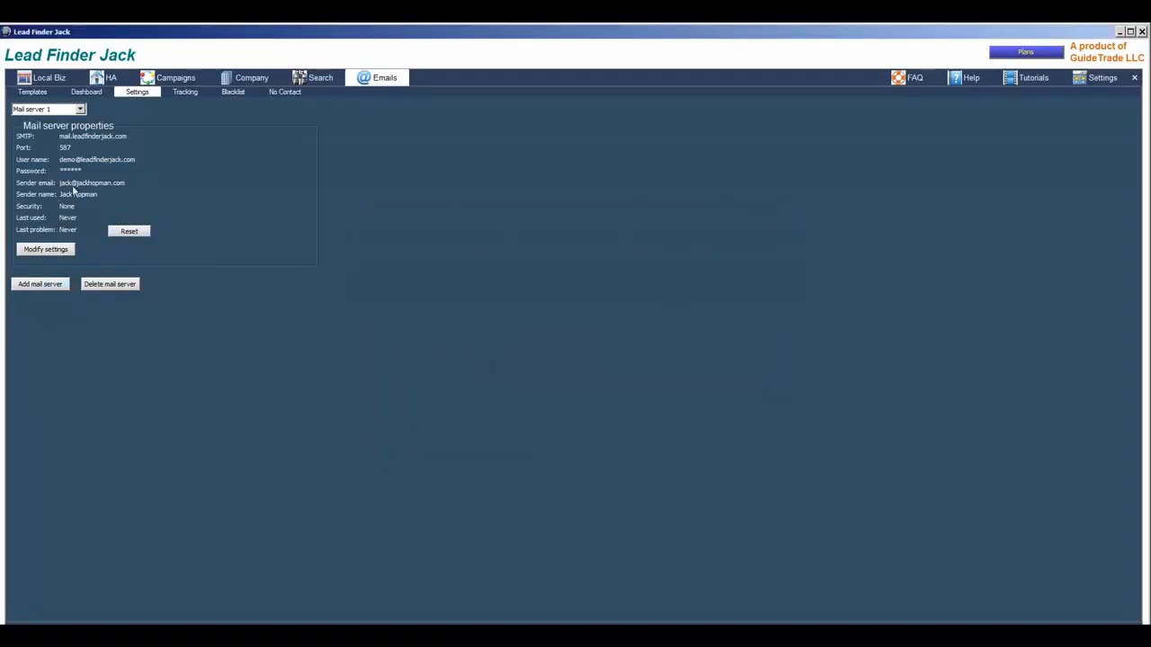
Examine the Gmail preset and its setup instructions for a new mail server, closing the settings without adding it
click(39, 284)
click(450, 233)
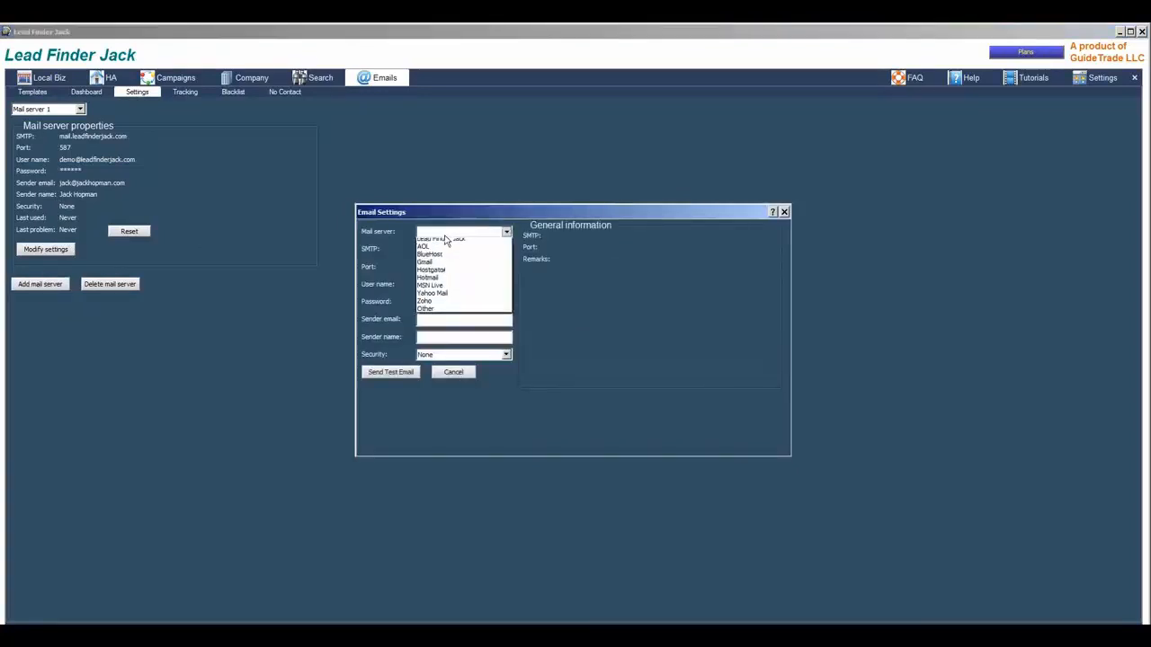
click(428, 267)
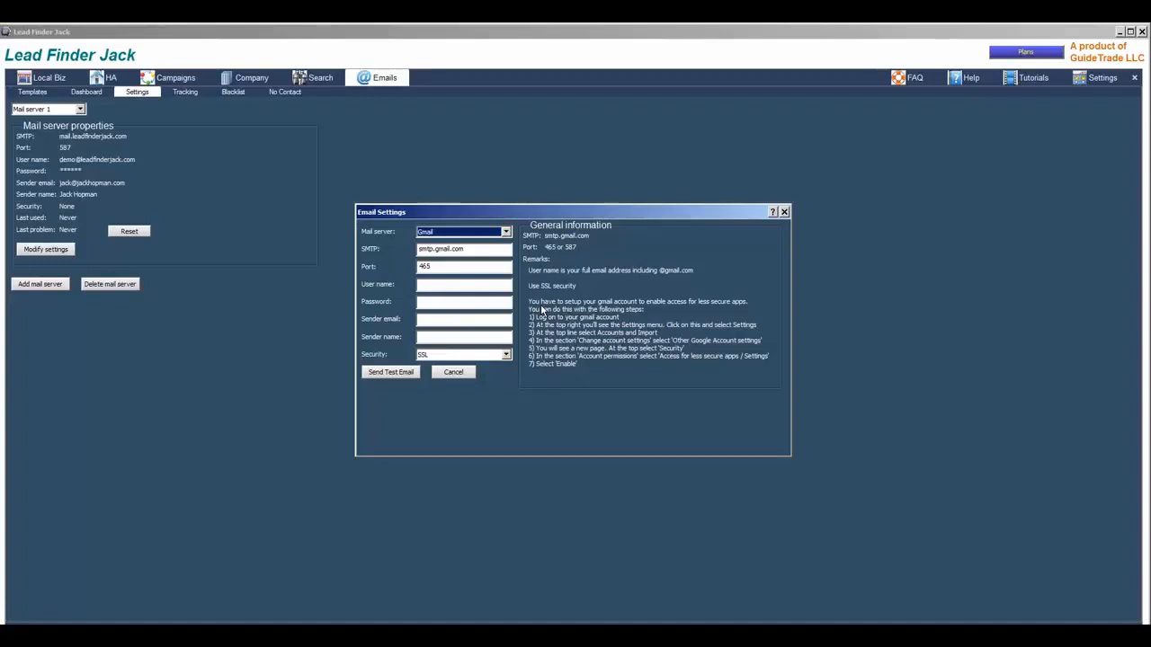
click(784, 213)
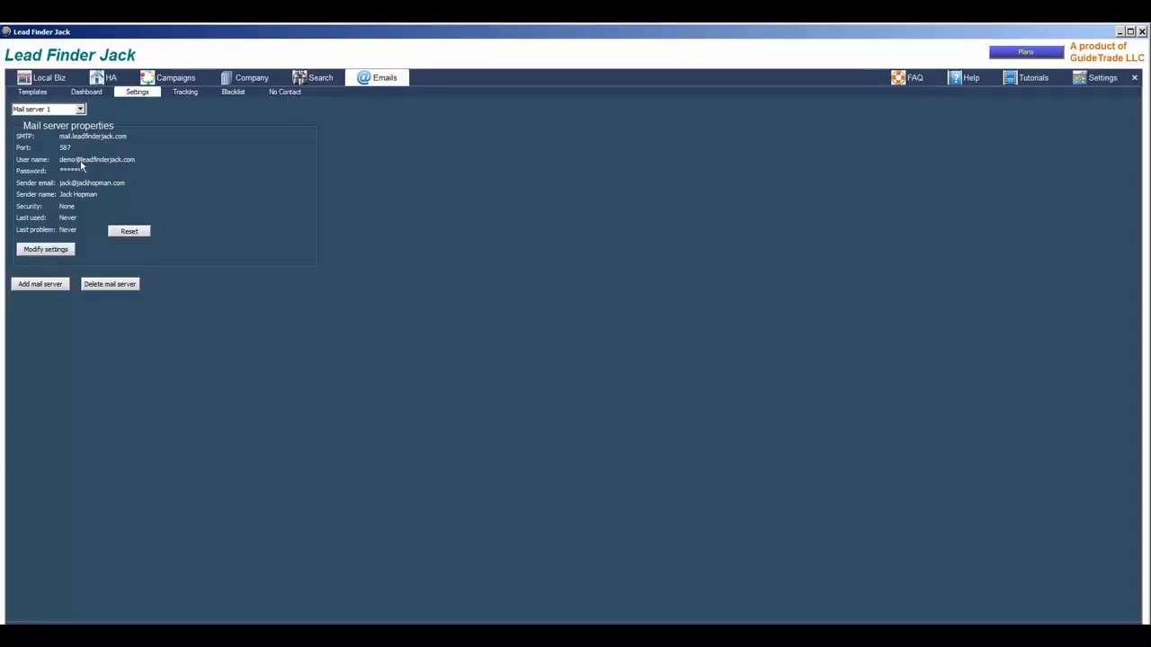
Start a new email template named Webinar demo
click(25, 92)
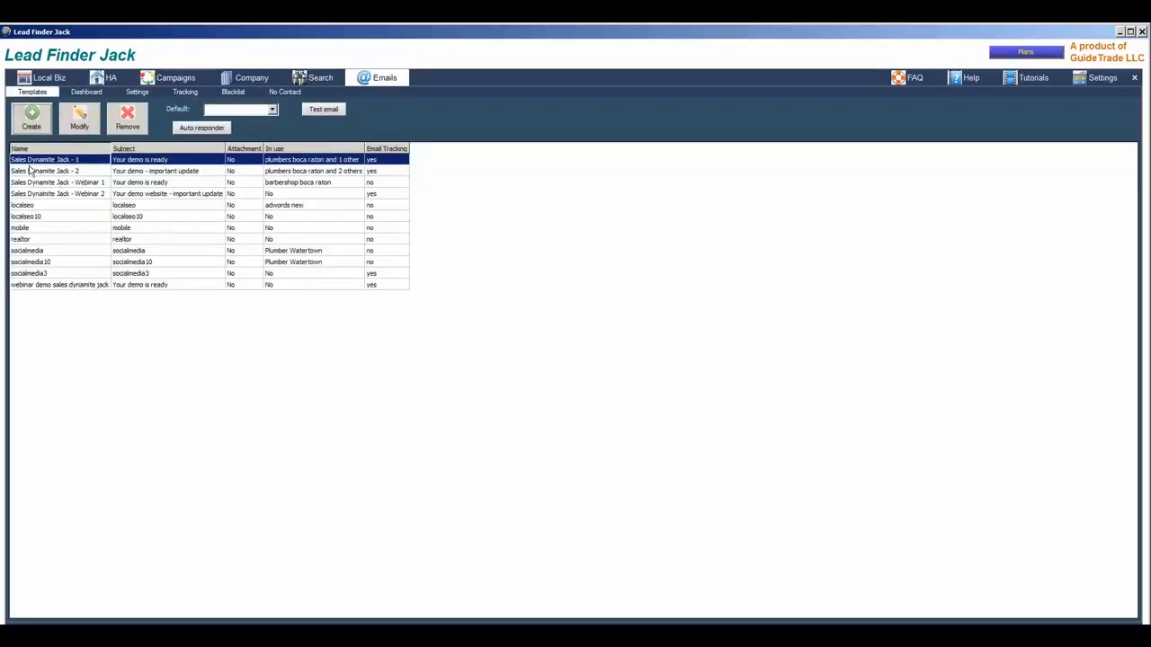
click(25, 124)
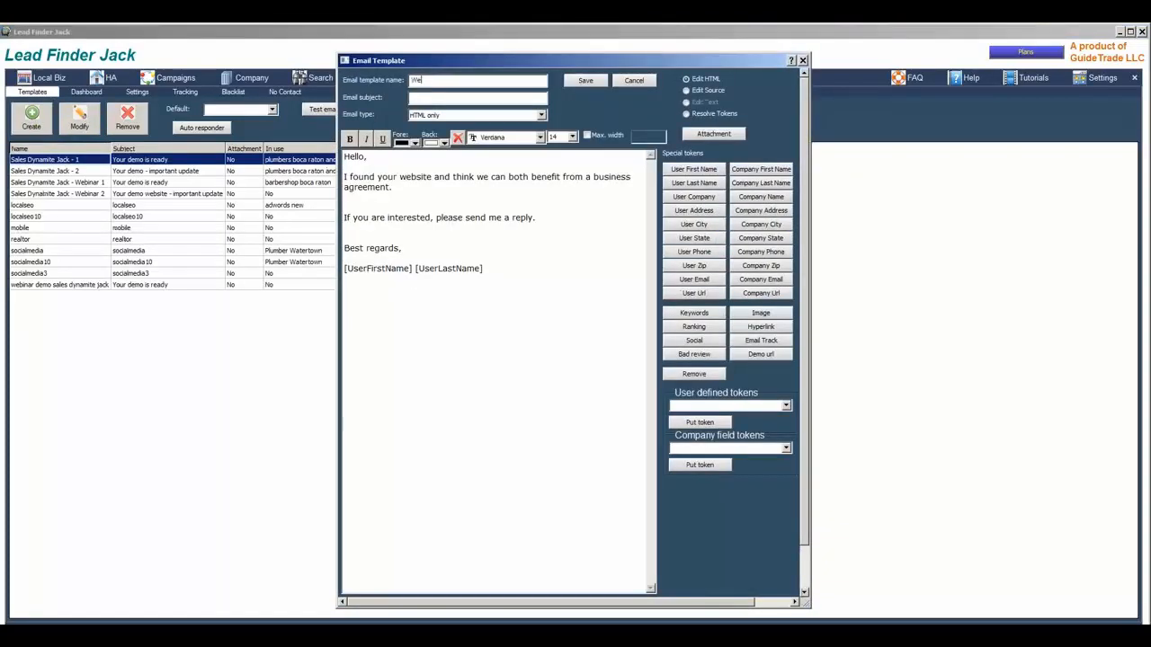
text(Webinar dmeomo)
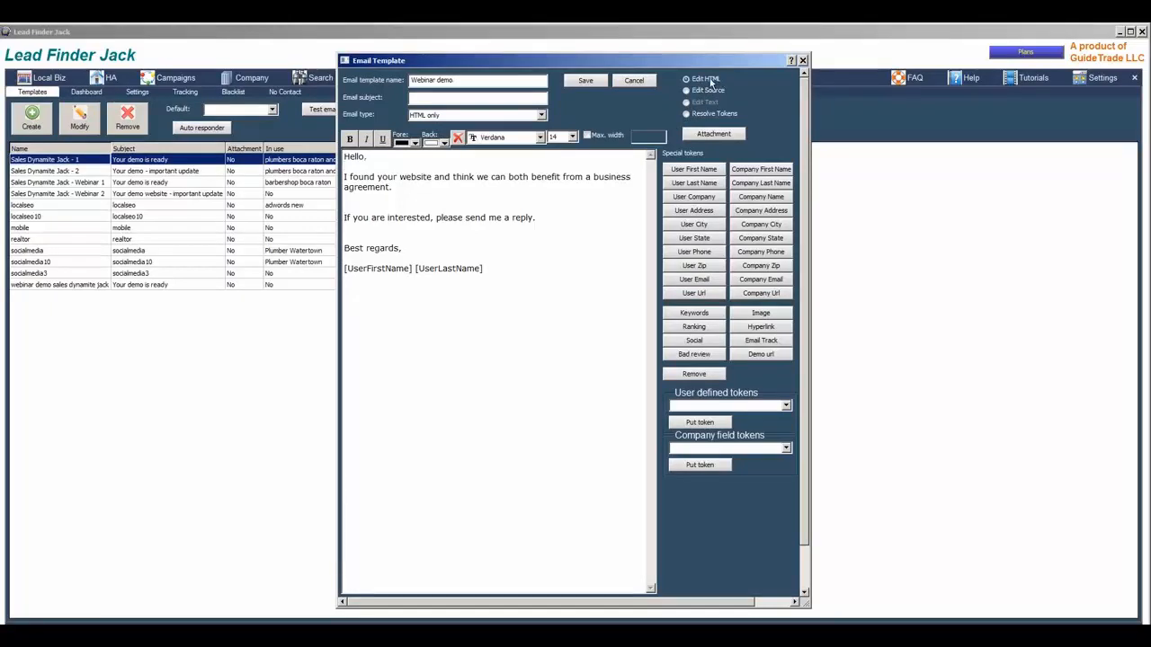
View the template body as source code and with resolved tokens, returning to HTML editing
click(687, 91)
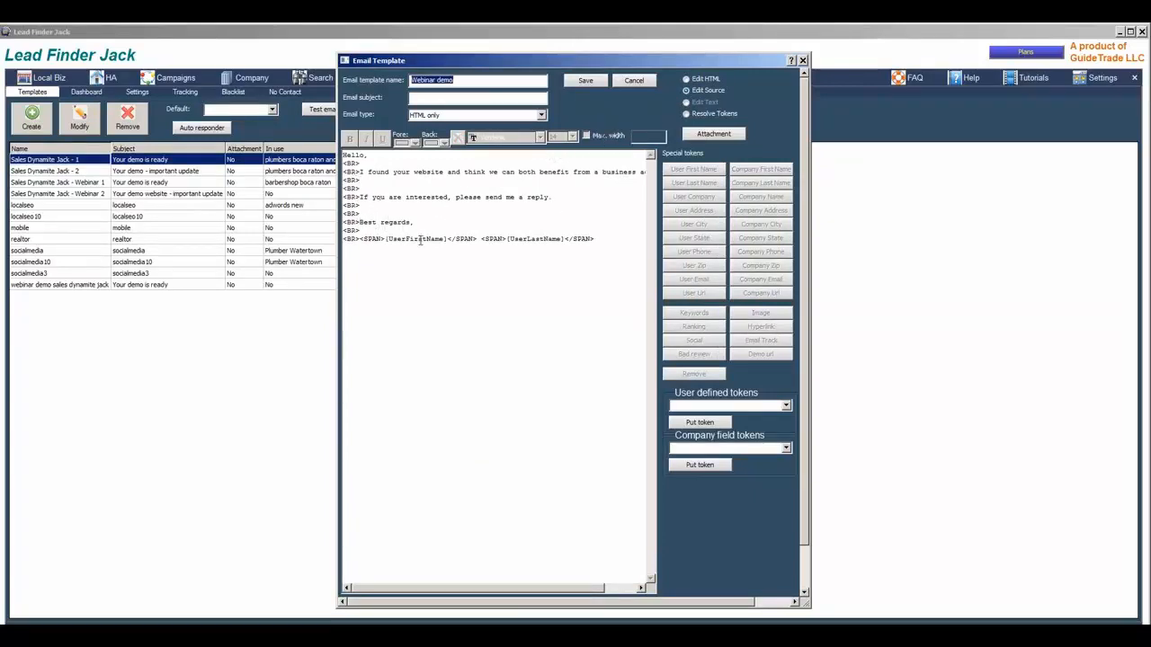
click(687, 79)
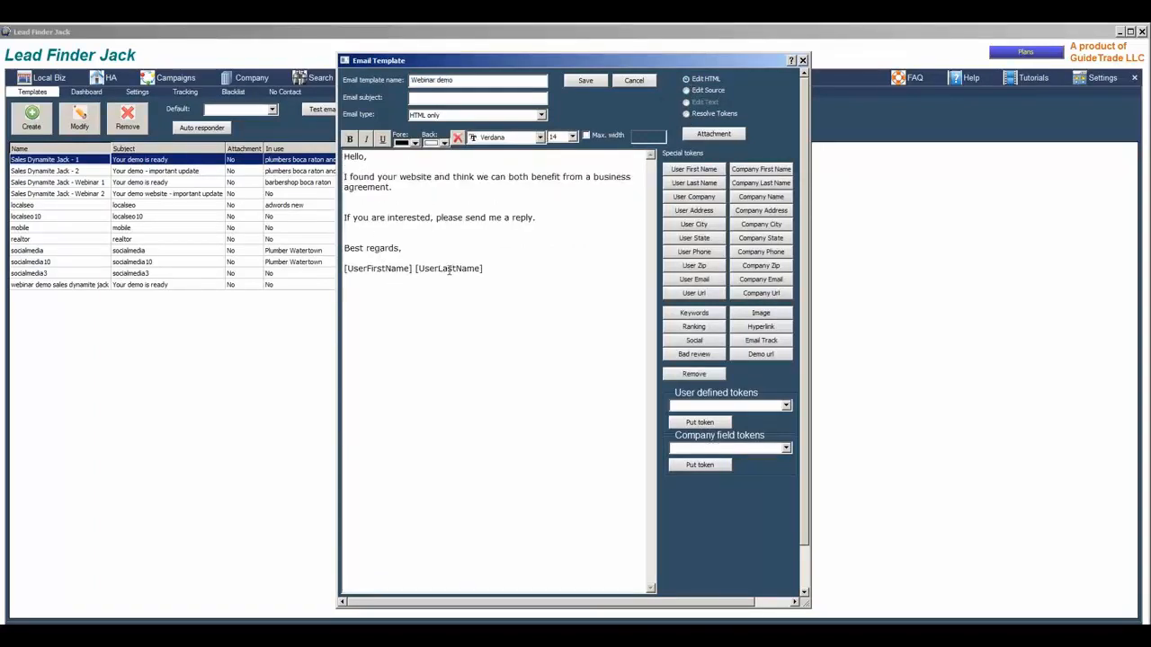
click(714, 114)
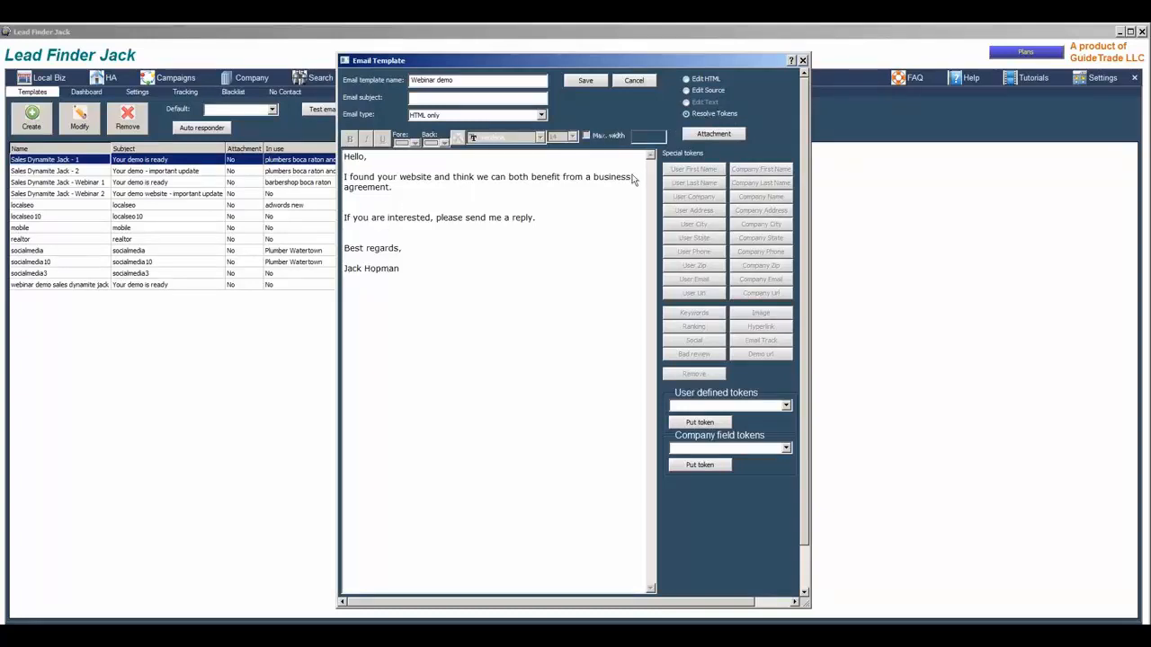
click(686, 81)
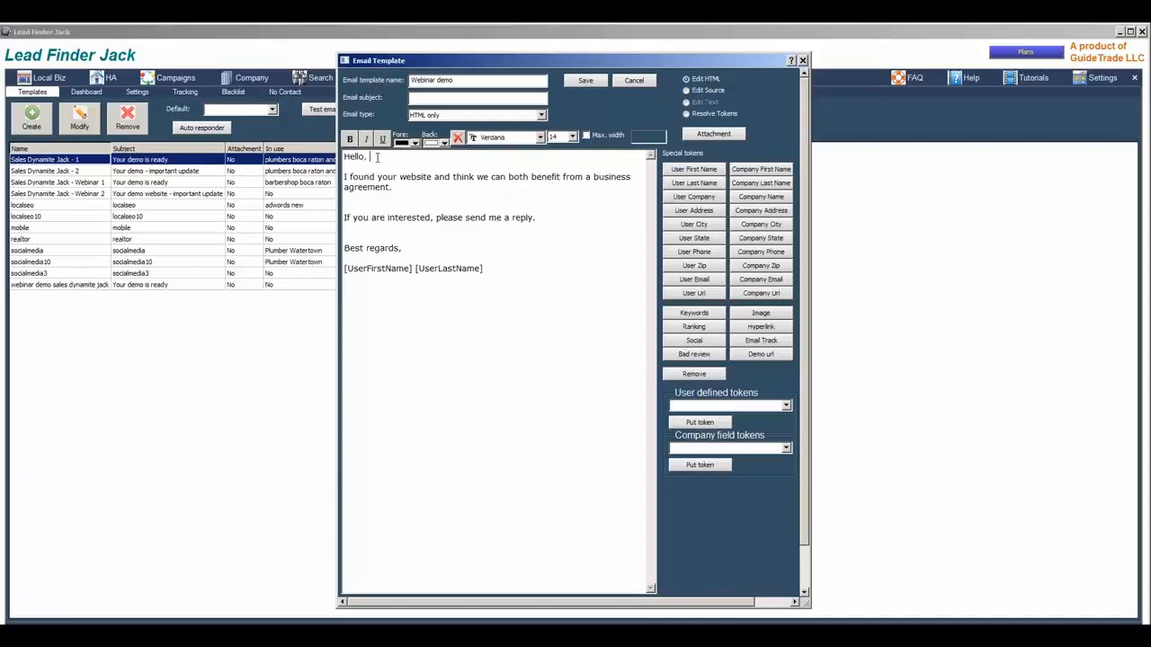
Insert blank lines below the template's greeting, open the Email Template help, and close the template editor without saving
key(Return)
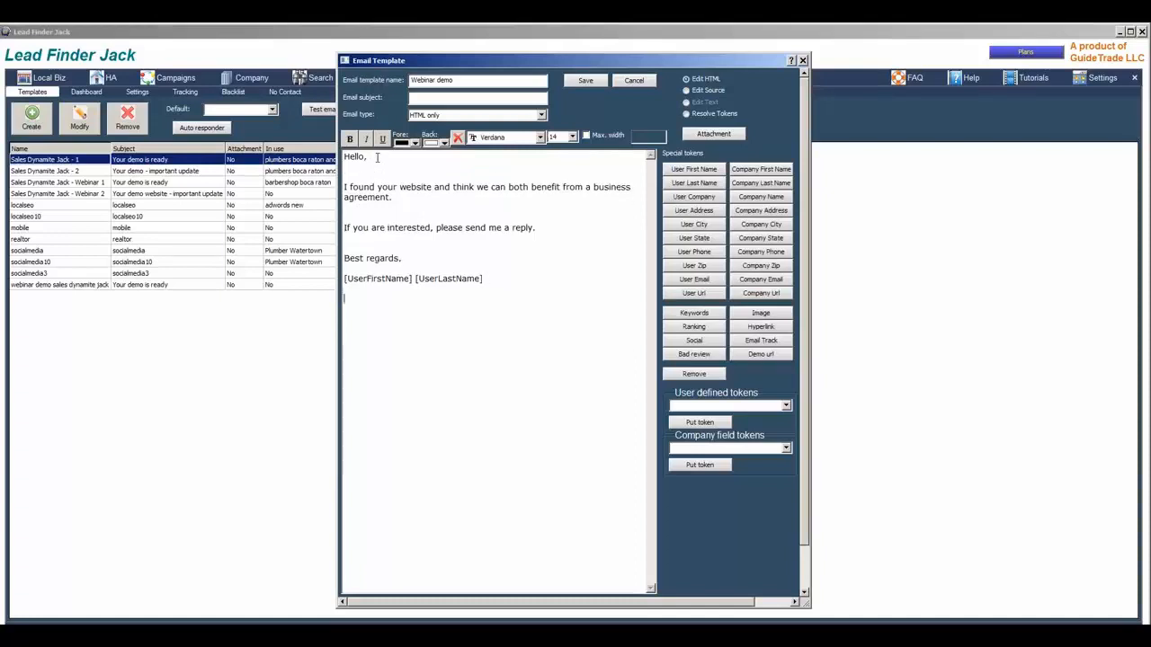
key(Return)
key(Return)
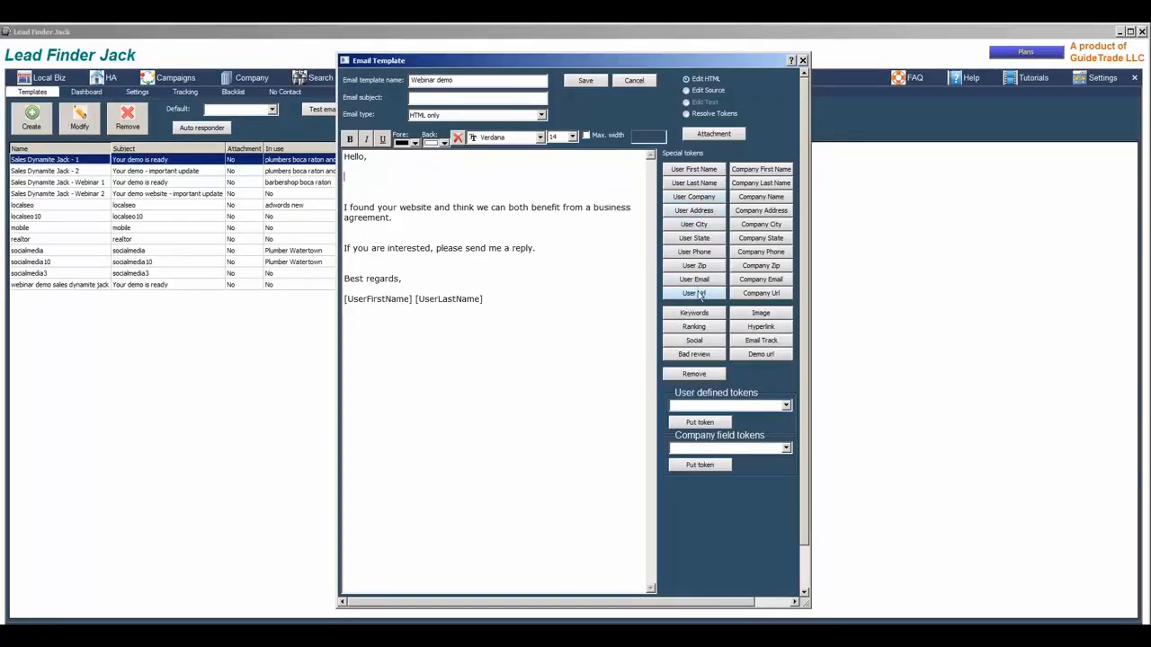
click(792, 60)
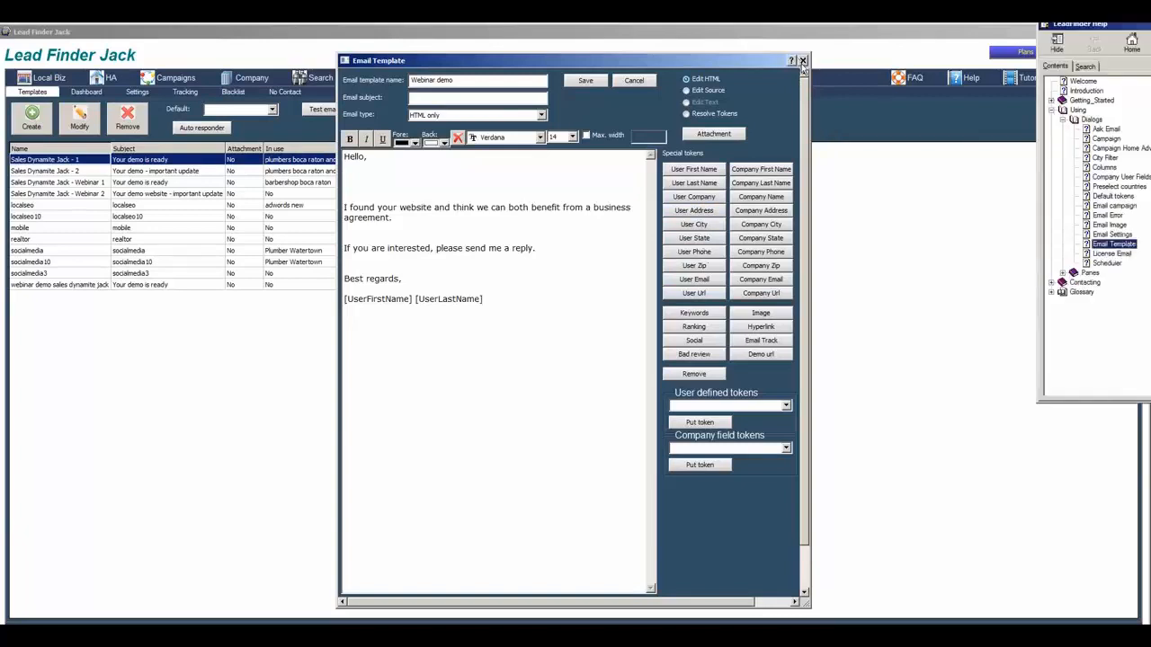
click(803, 61)
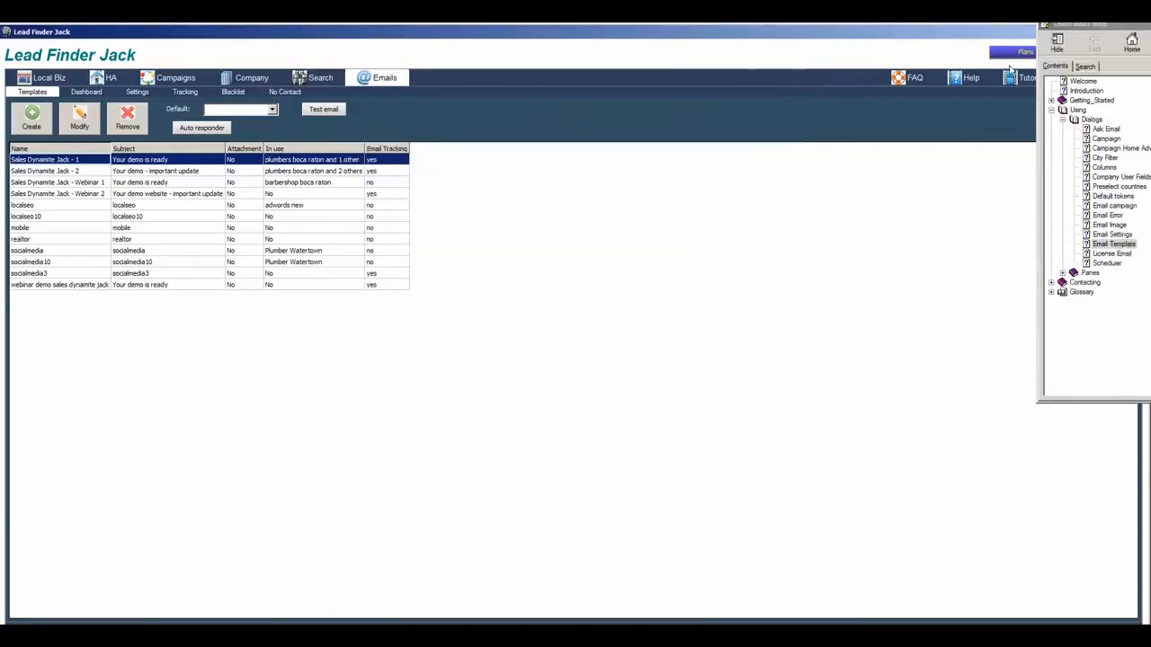
Close the help window, look over the application settings, and return to the email templates
click(1011, 71)
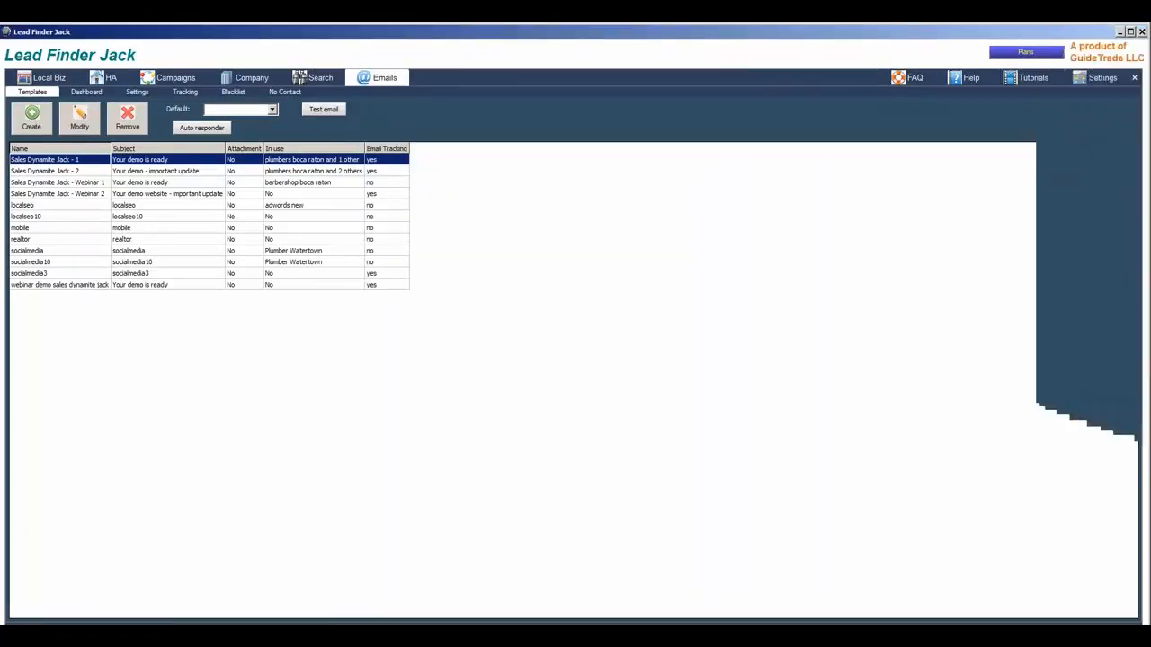
click(1091, 77)
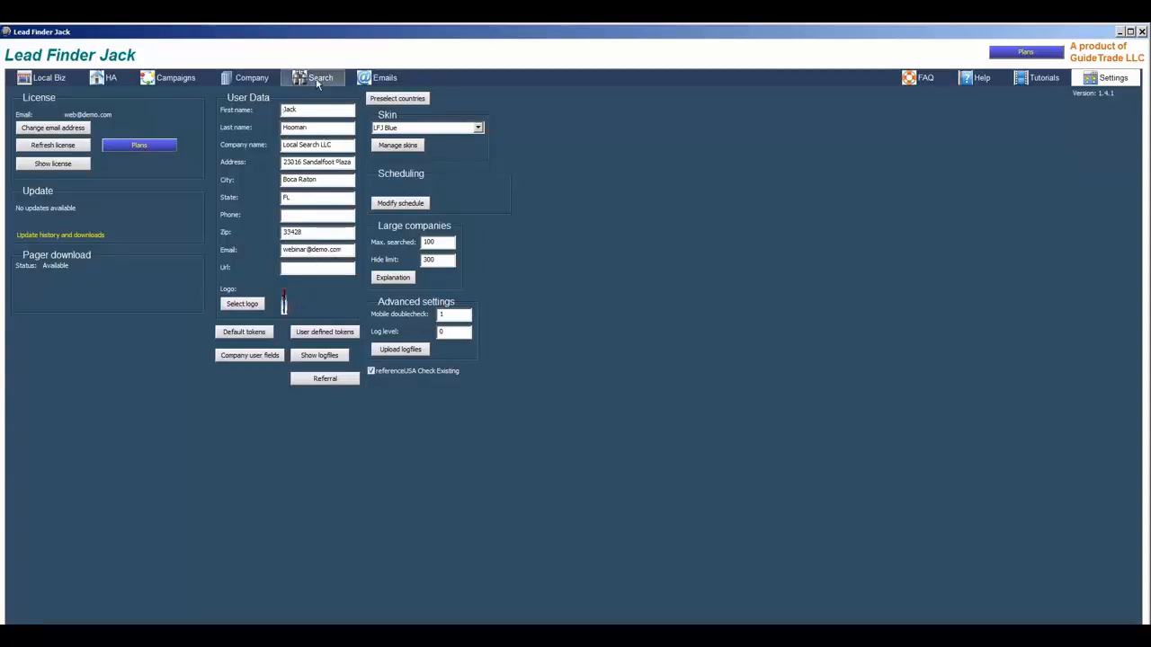
click(378, 77)
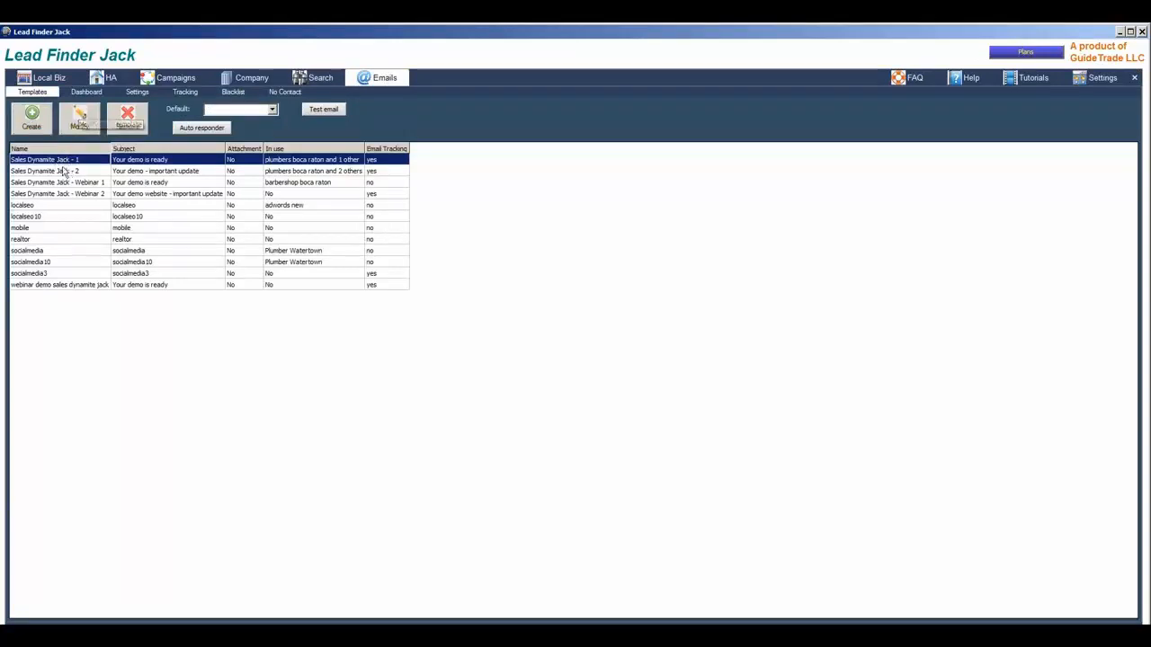
View the tokens in the Sales Dynamite Jack - 1 template and the default token values in the settings
double_click(63, 162)
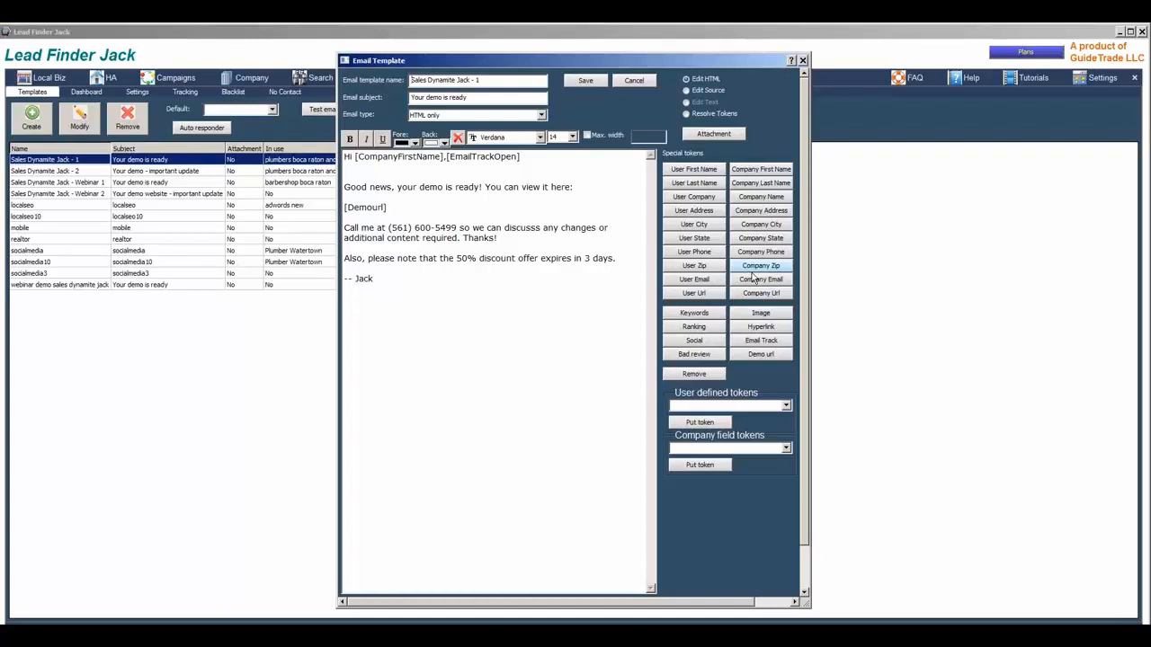
click(804, 61)
click(1115, 77)
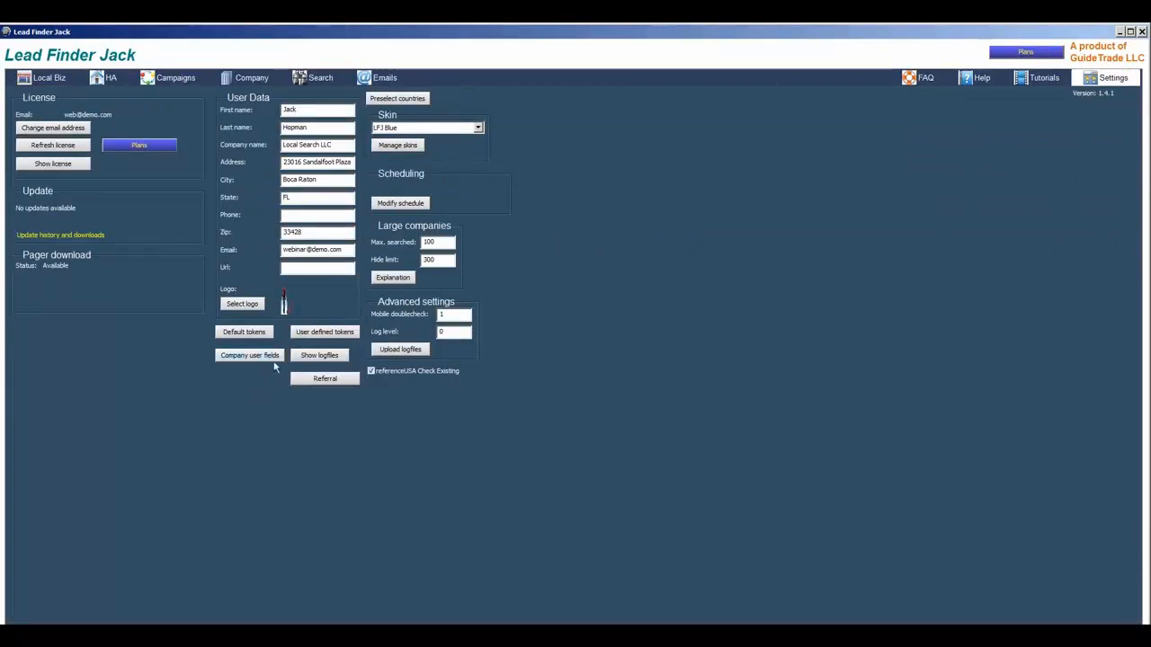
click(245, 333)
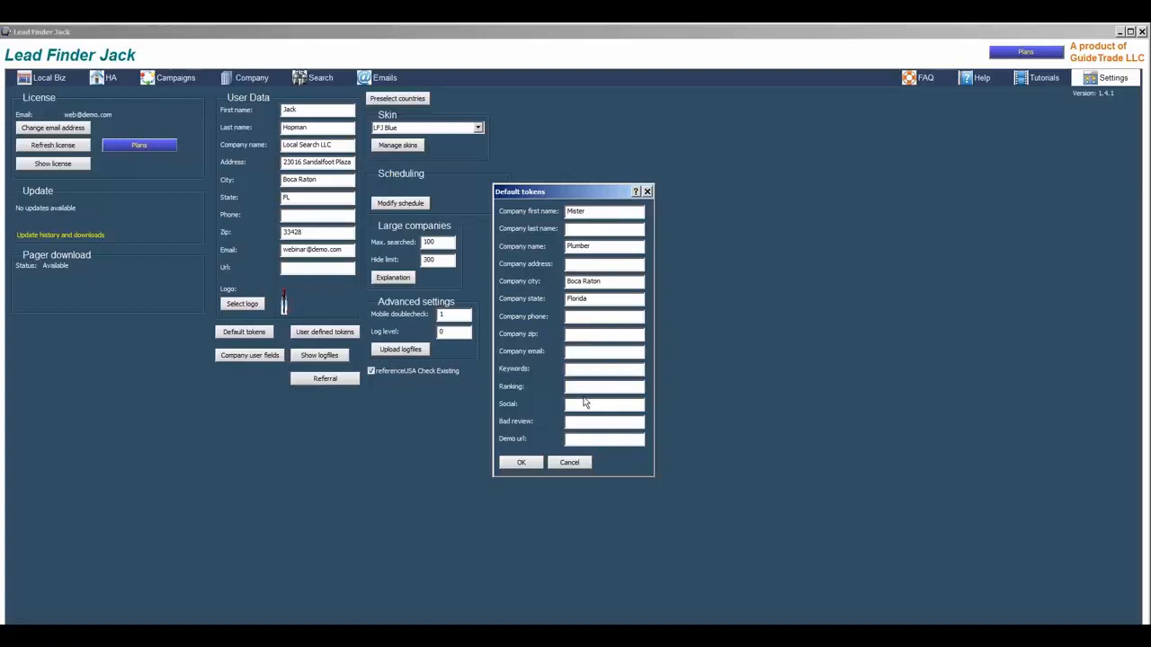
click(647, 193)
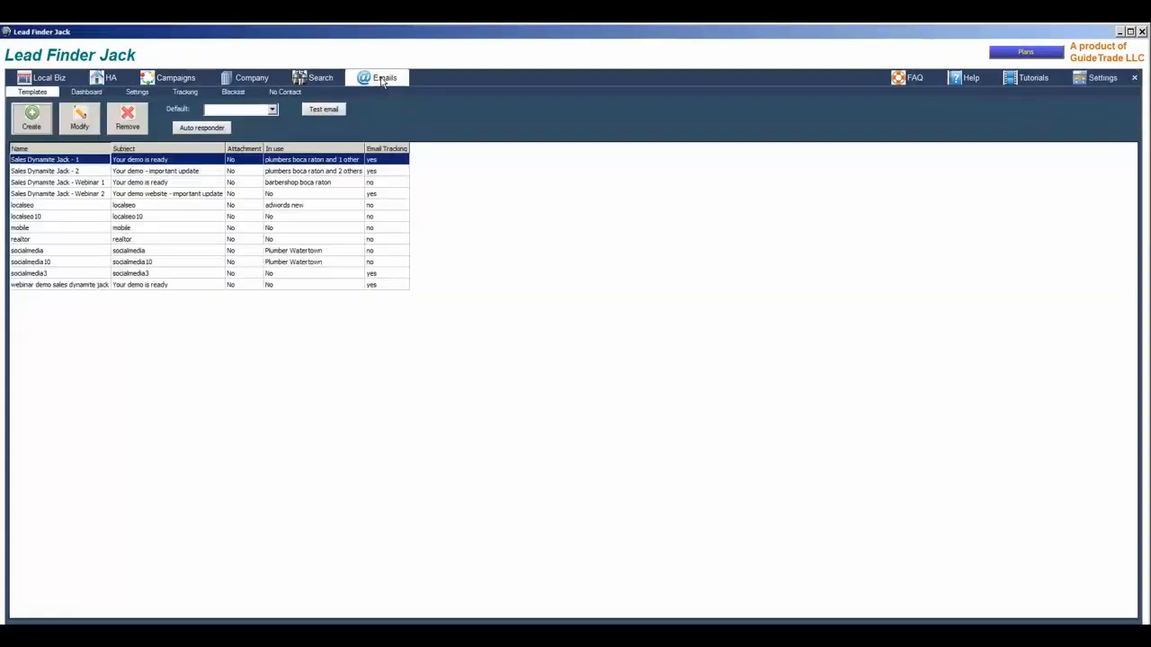
Open the Sales Dynamite Jack - 1 template and insert a Keywords token below the signature
click(383, 79)
double_click(52, 162)
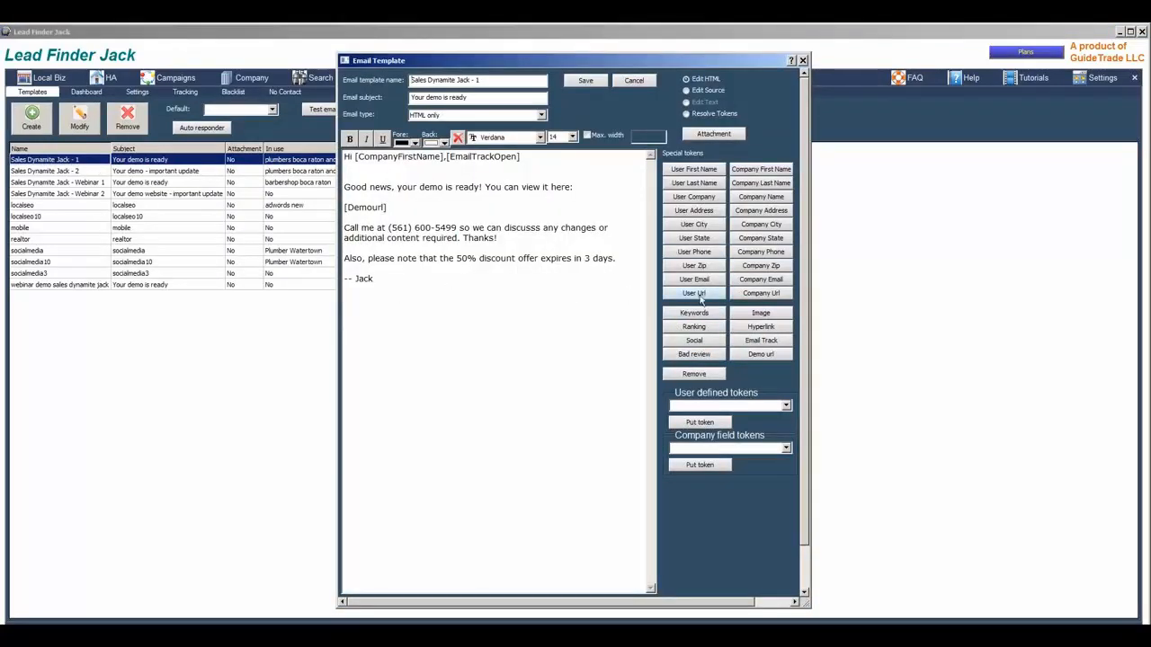
click(693, 317)
drag(396, 288, 351, 290)
Examine the email image options, including file selection and alternate text, closing the dialog without adding an image
click(761, 314)
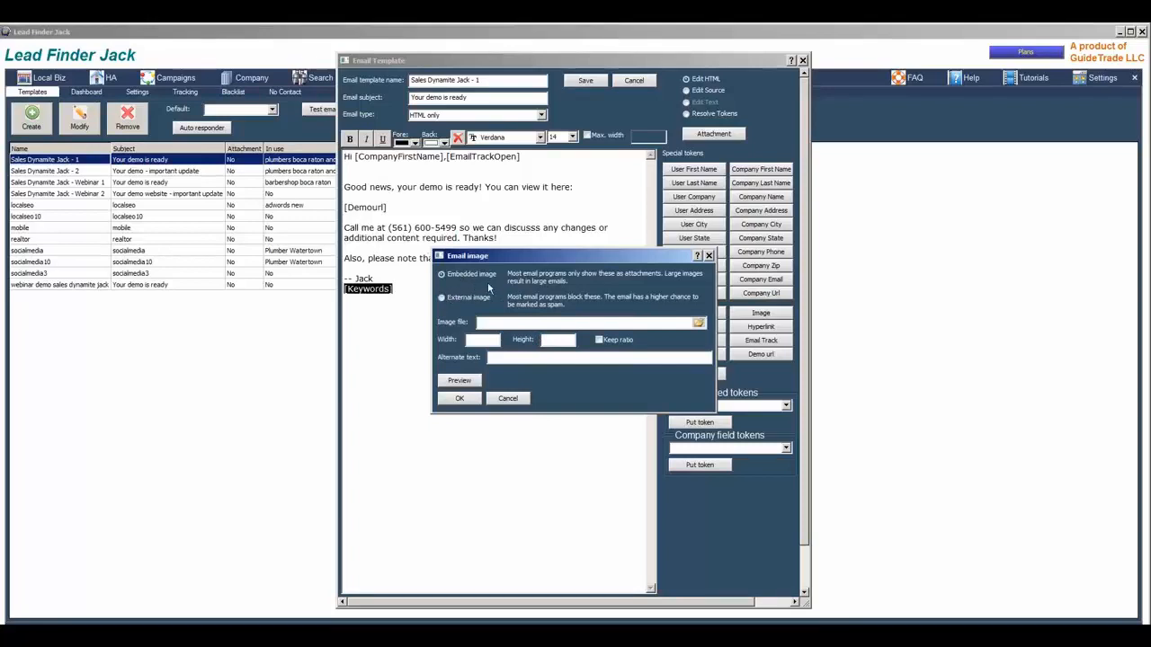
click(697, 322)
click(904, 189)
click(529, 359)
click(708, 256)
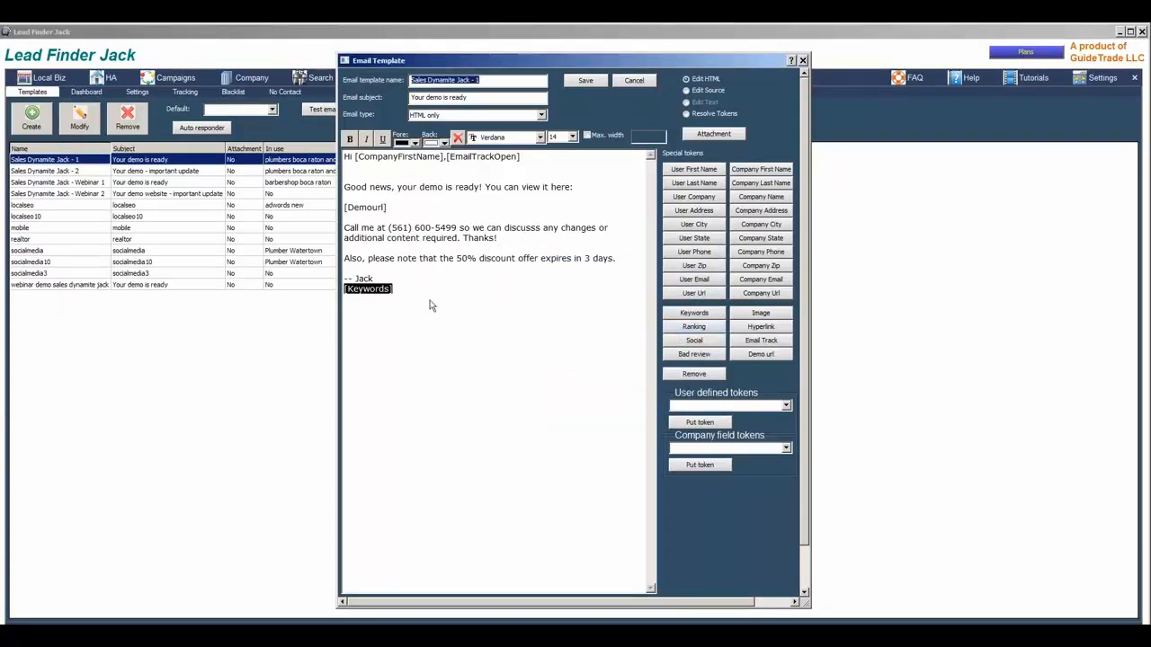
Try the Ranking and Social tokens in place of Keywords, checking the hyperlink options without adding a link
click(693, 329)
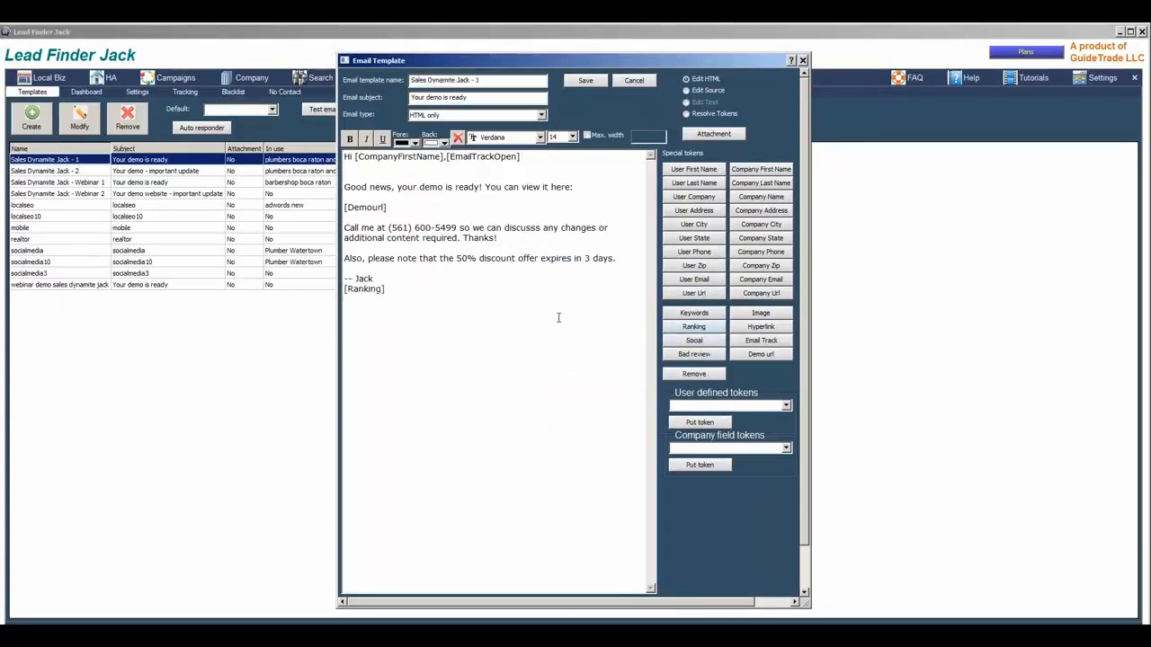
drag(391, 288, 342, 289)
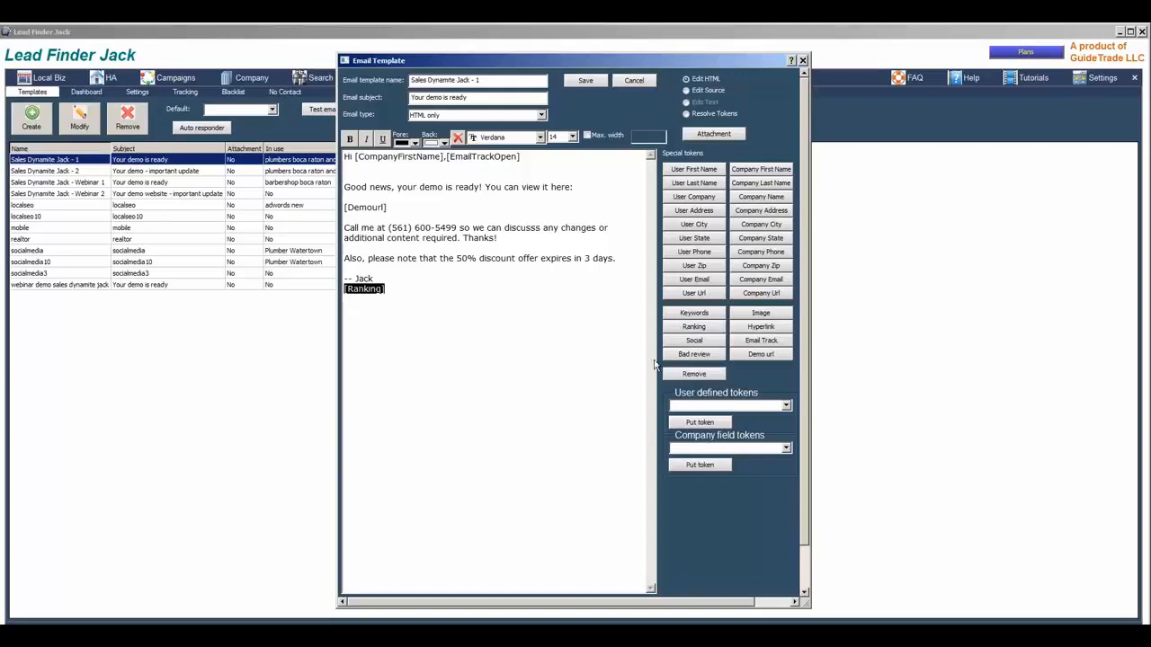
click(764, 329)
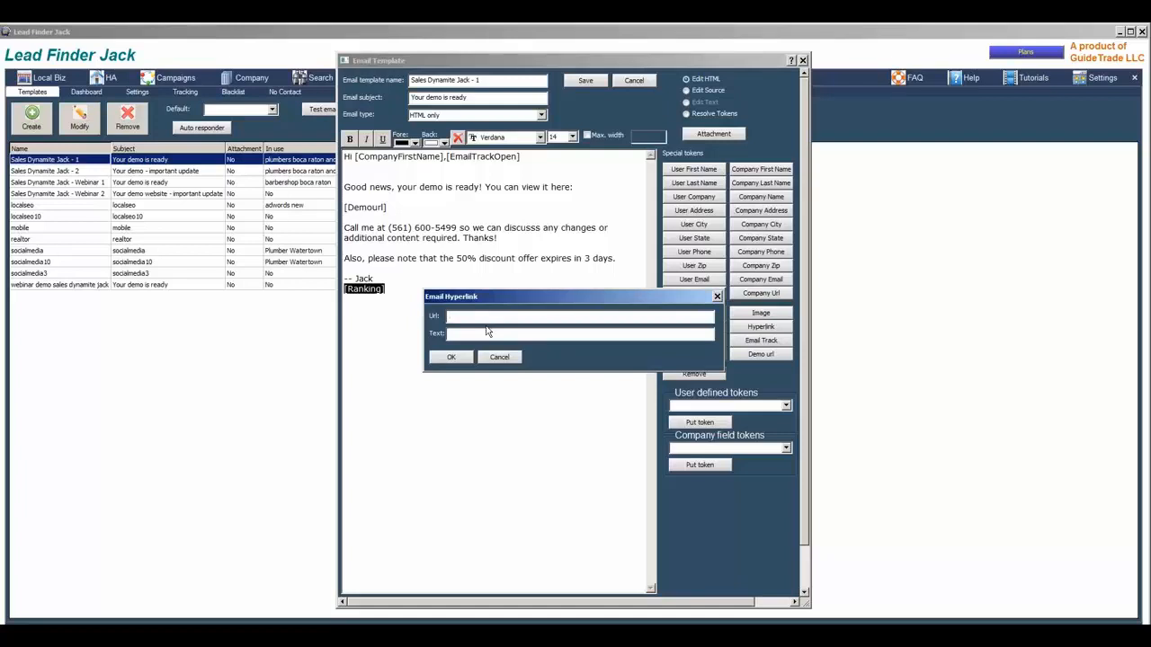
click(717, 296)
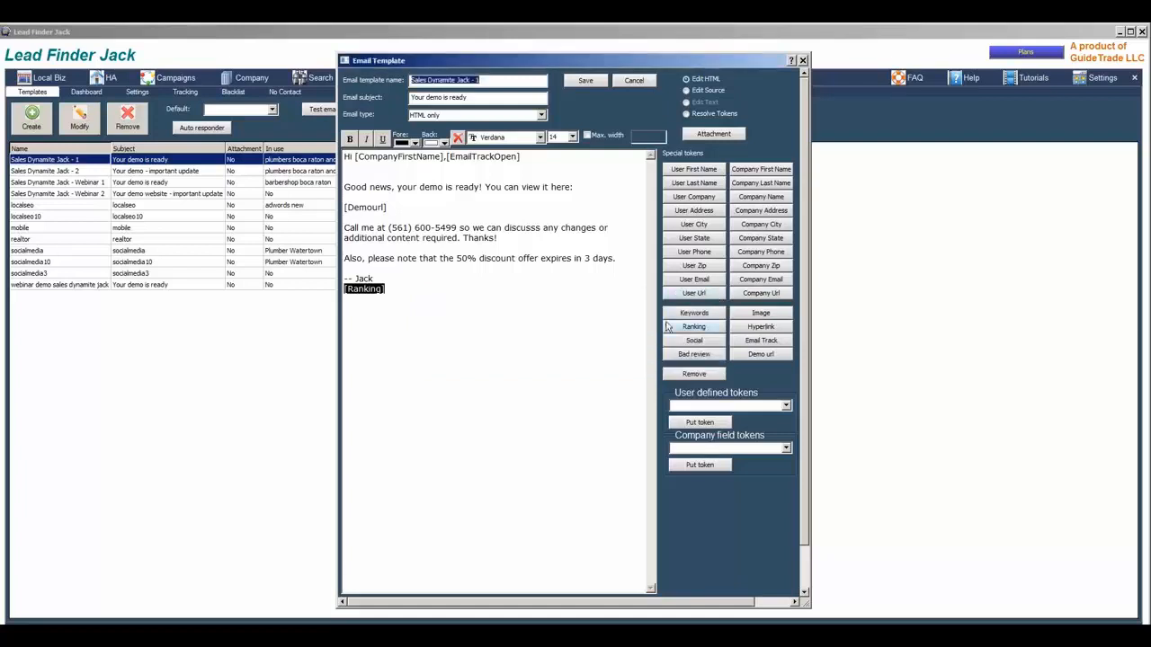
click(700, 342)
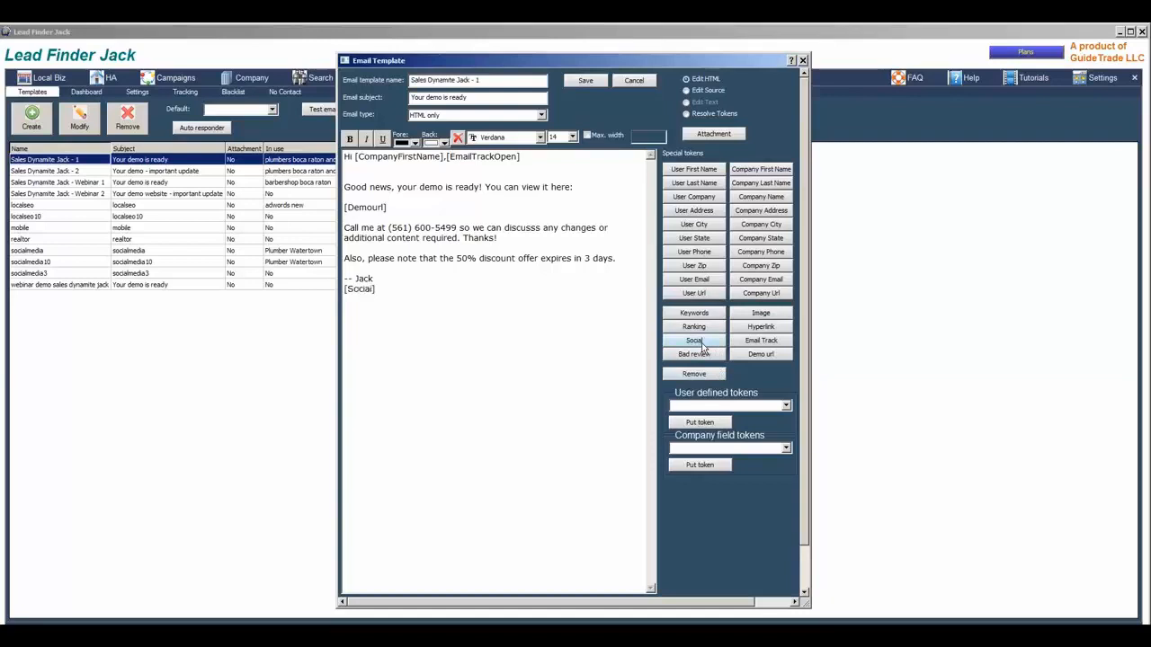
drag(378, 290, 335, 289)
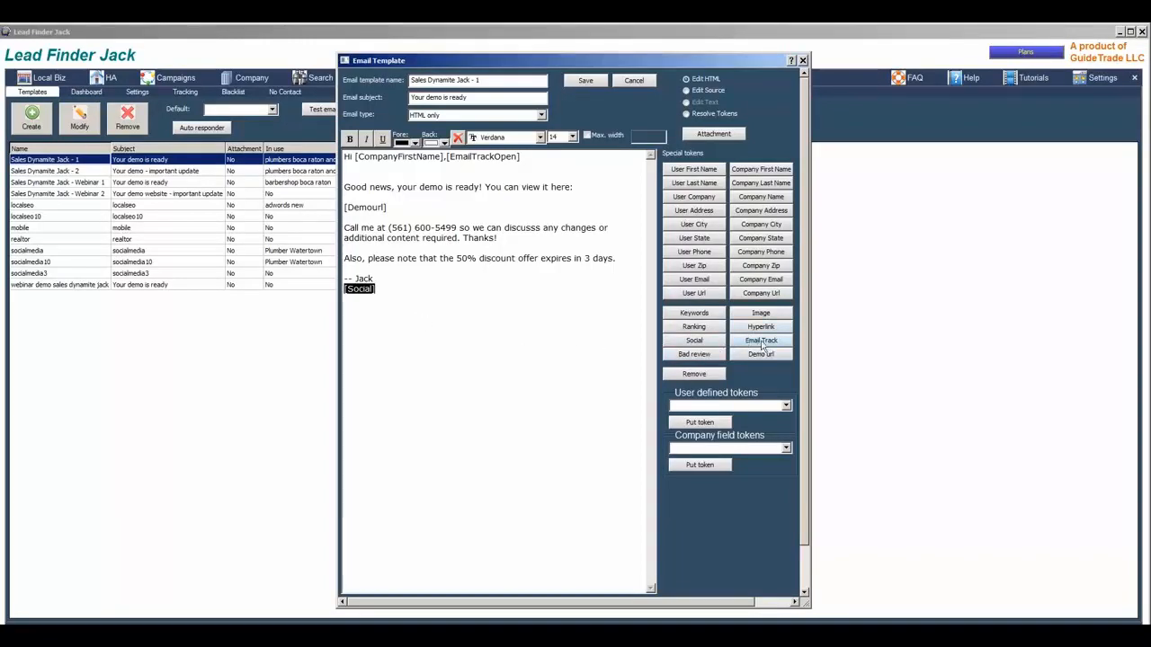
Examine the Link Track, Open Track and External image options for email tracking, closing them without adding a tracker
click(520, 159)
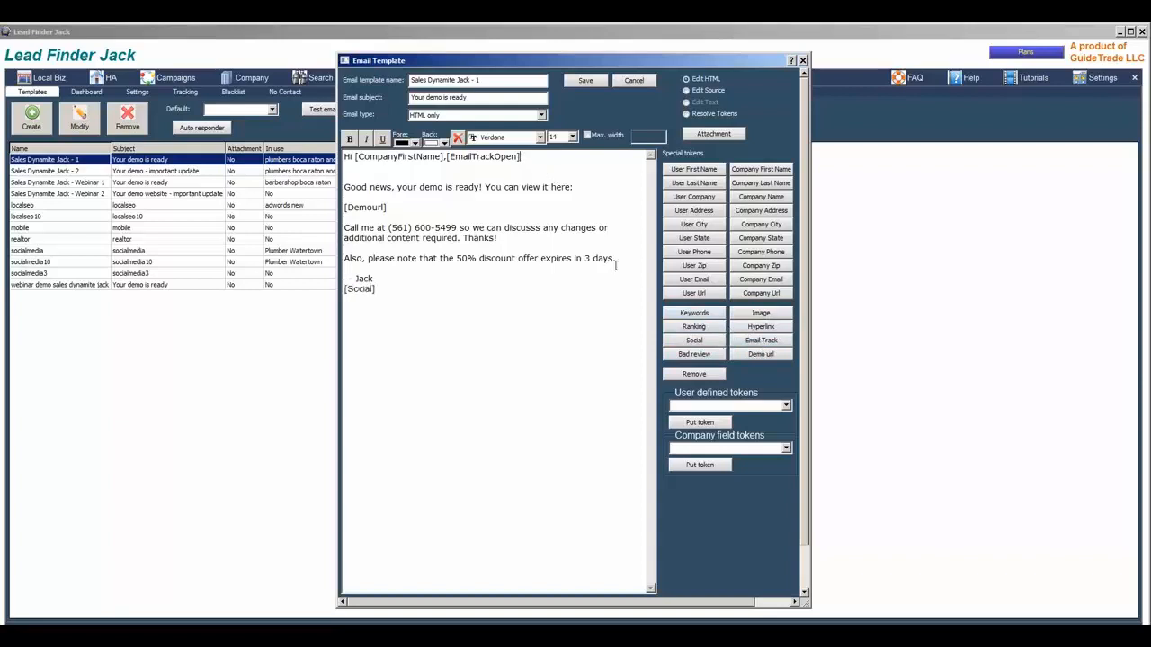
click(768, 342)
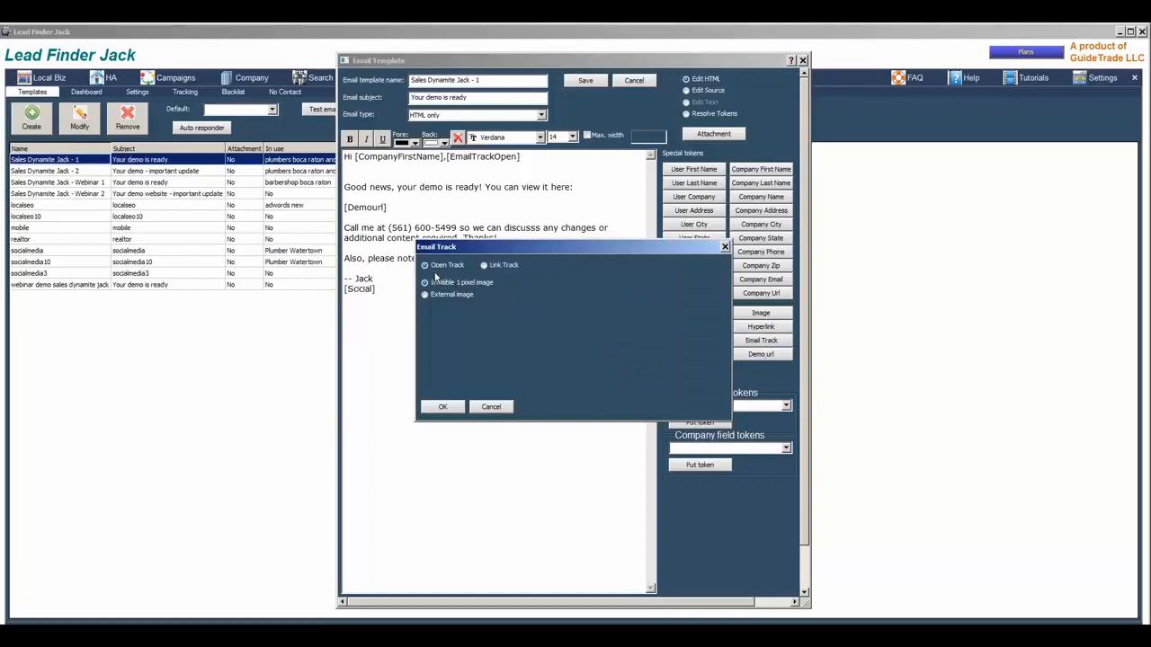
click(486, 265)
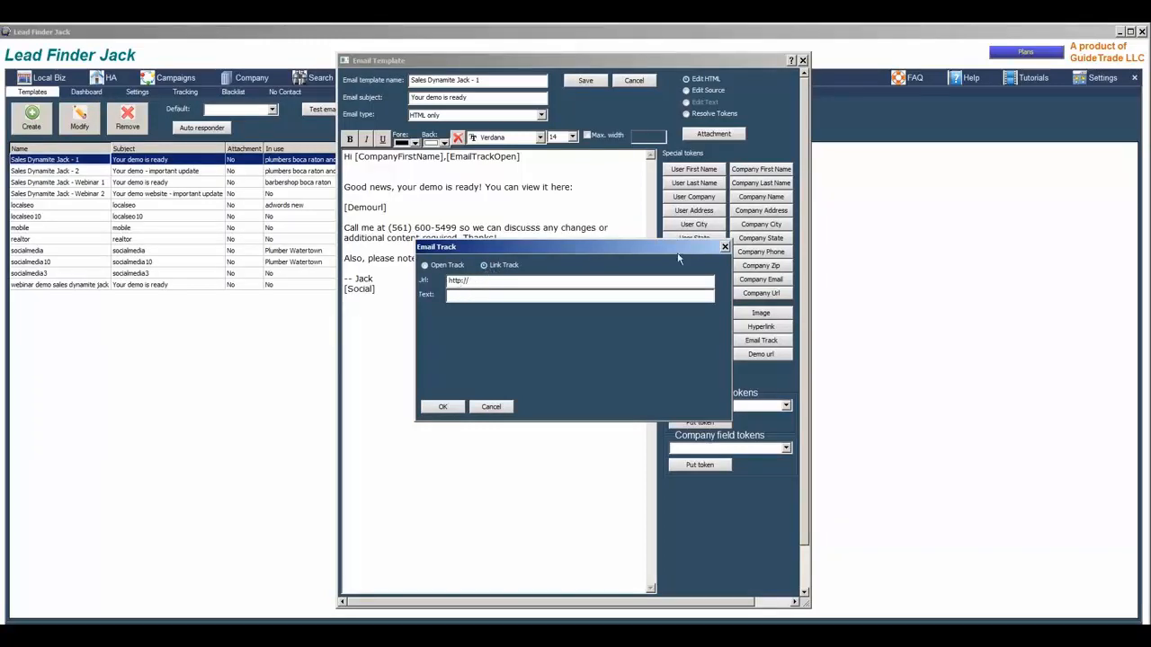
click(425, 266)
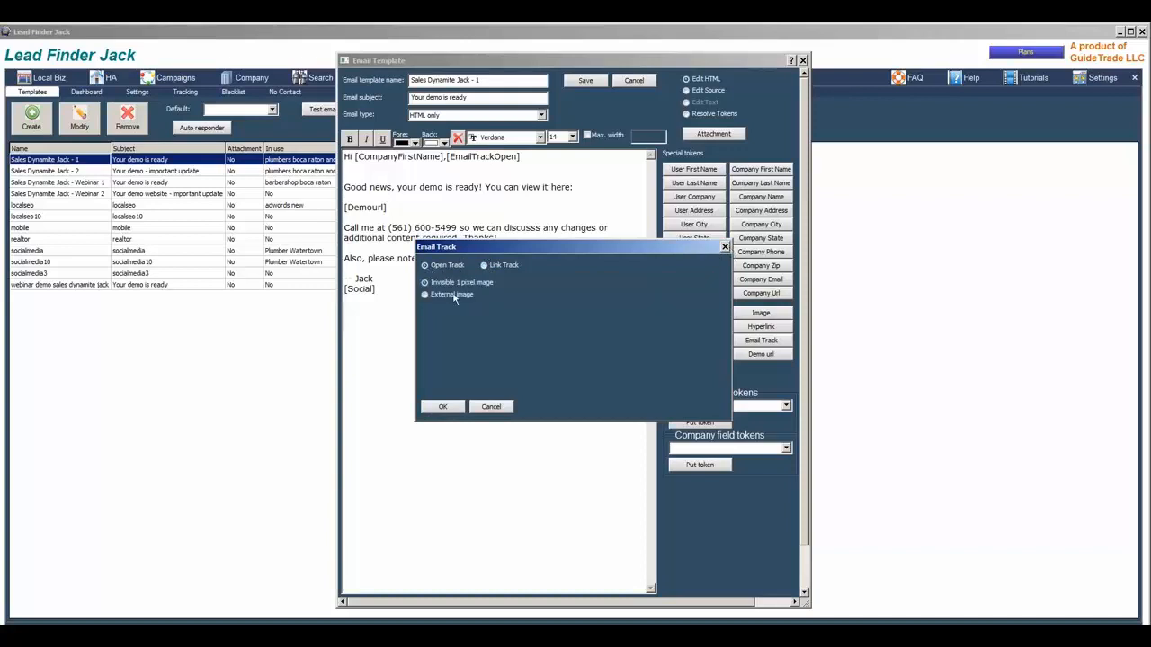
click(425, 296)
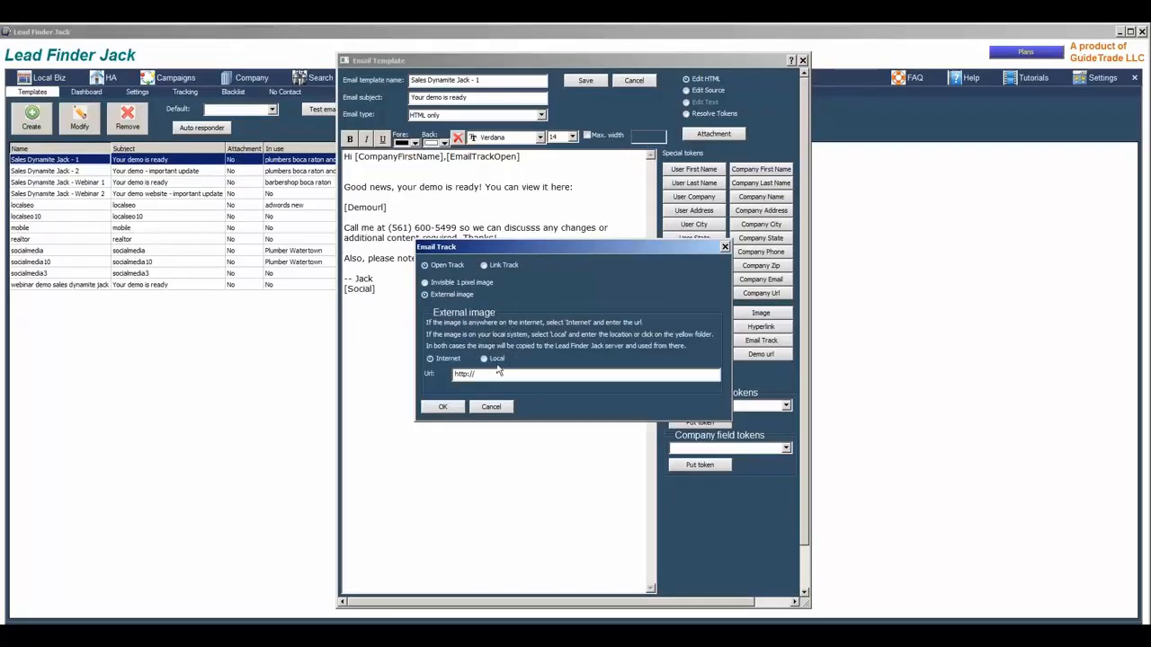
click(725, 247)
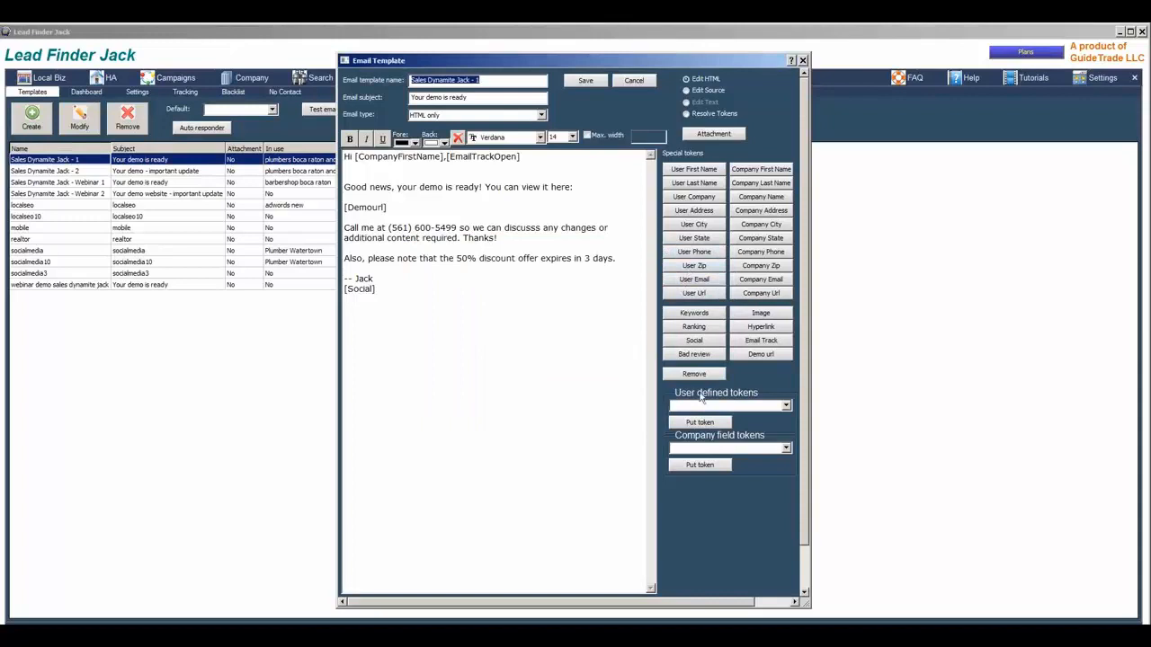
Add blank lines below the Social token, insert a BadReview token there and replace it with Demourl
click(395, 292)
key(Return)
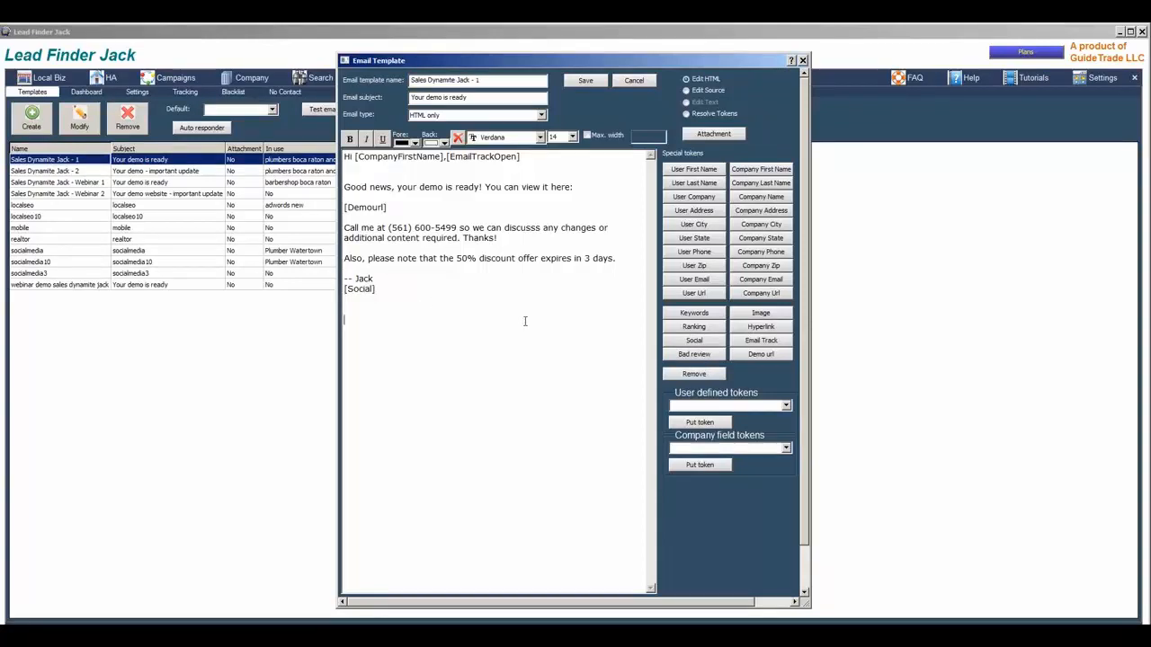
click(692, 355)
drag(413, 321, 347, 321)
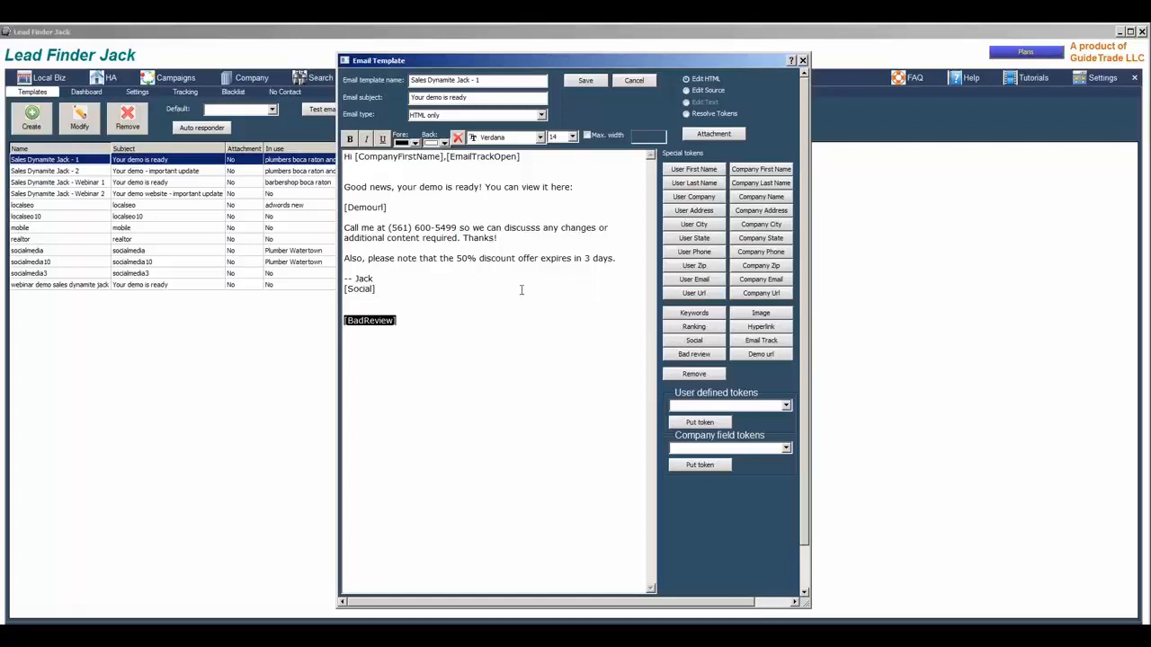
click(761, 353)
drag(392, 323, 345, 321)
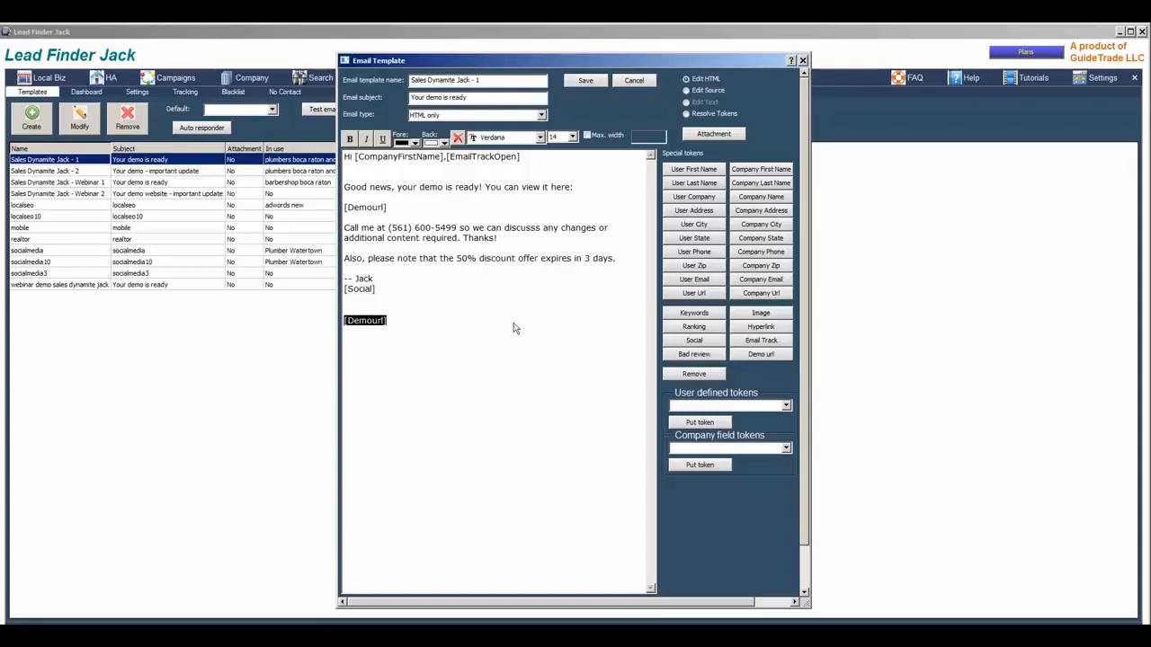
Delete the Social token below the template's signature
click(429, 321)
drag(376, 291, 344, 290)
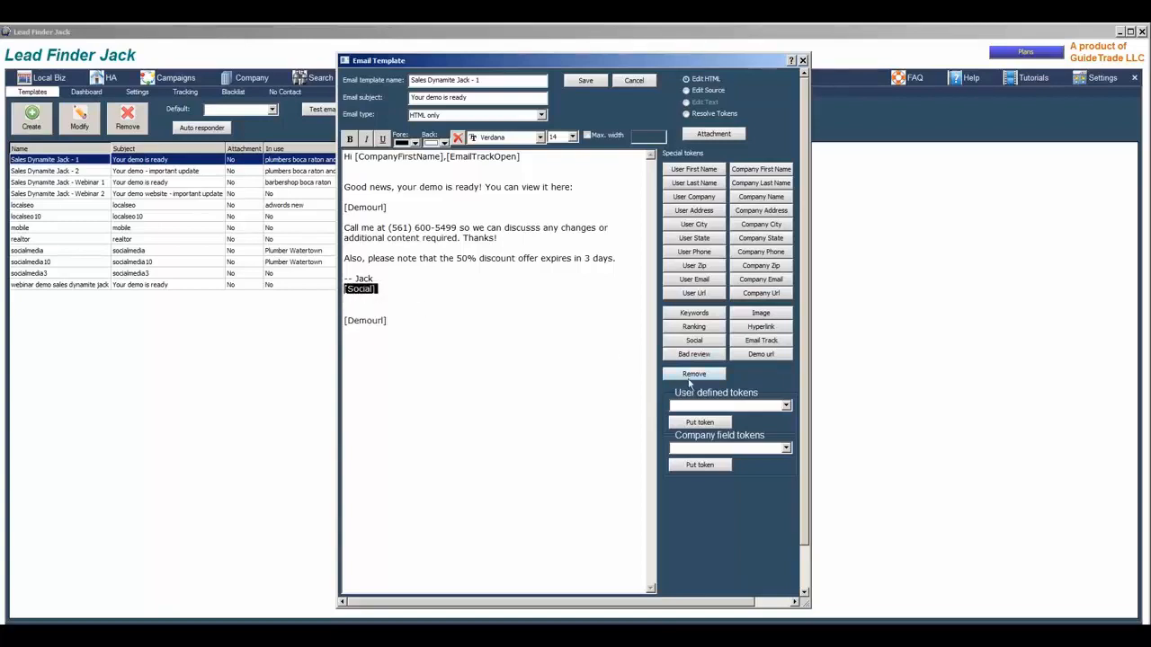
click(374, 303)
drag(387, 297, 338, 292)
key(Delete)
Choose Jack-info as the user defined token and testwebainr as the company field token
click(708, 406)
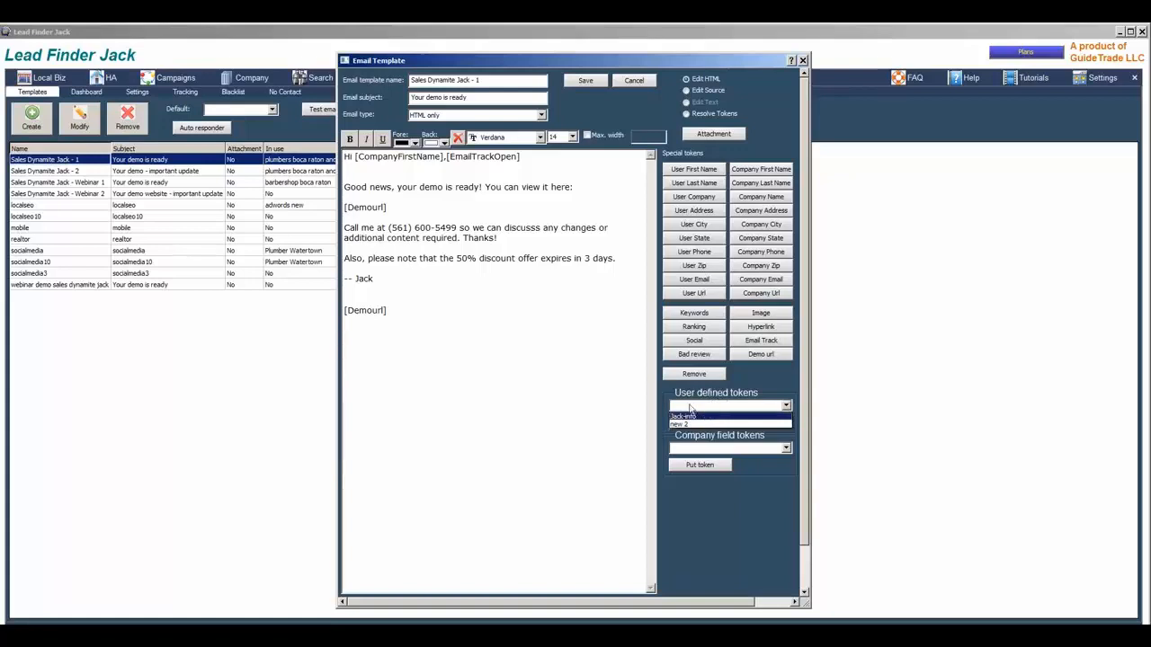
click(683, 416)
click(698, 447)
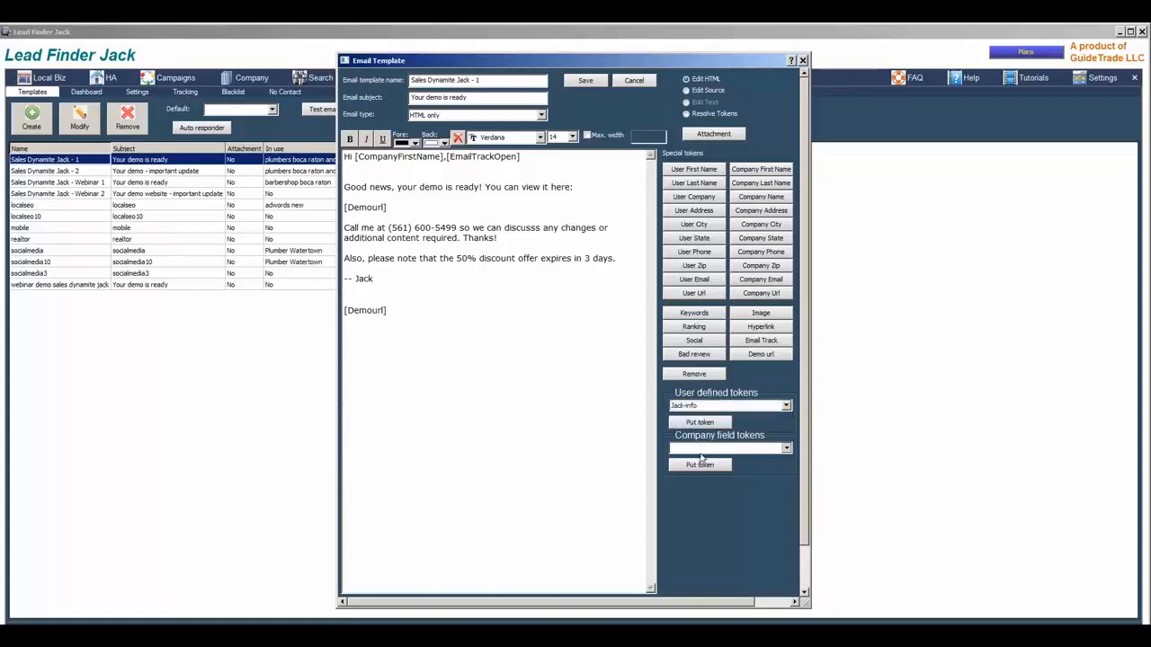
click(703, 467)
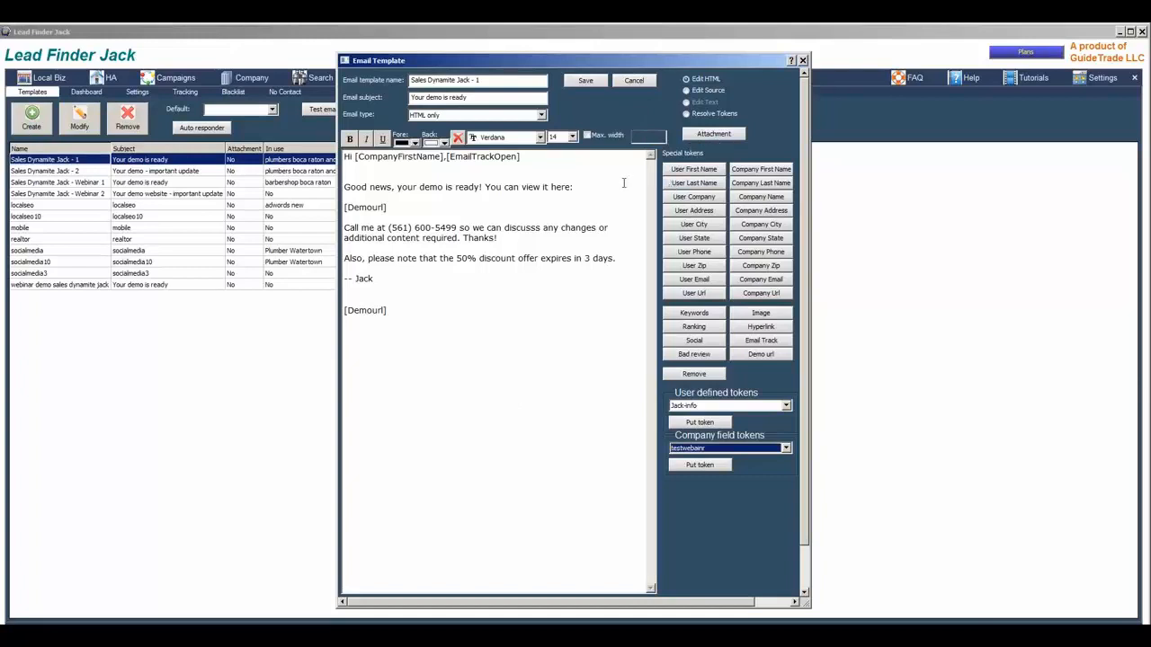
View the email attachment options and close the template editor without saving
click(709, 137)
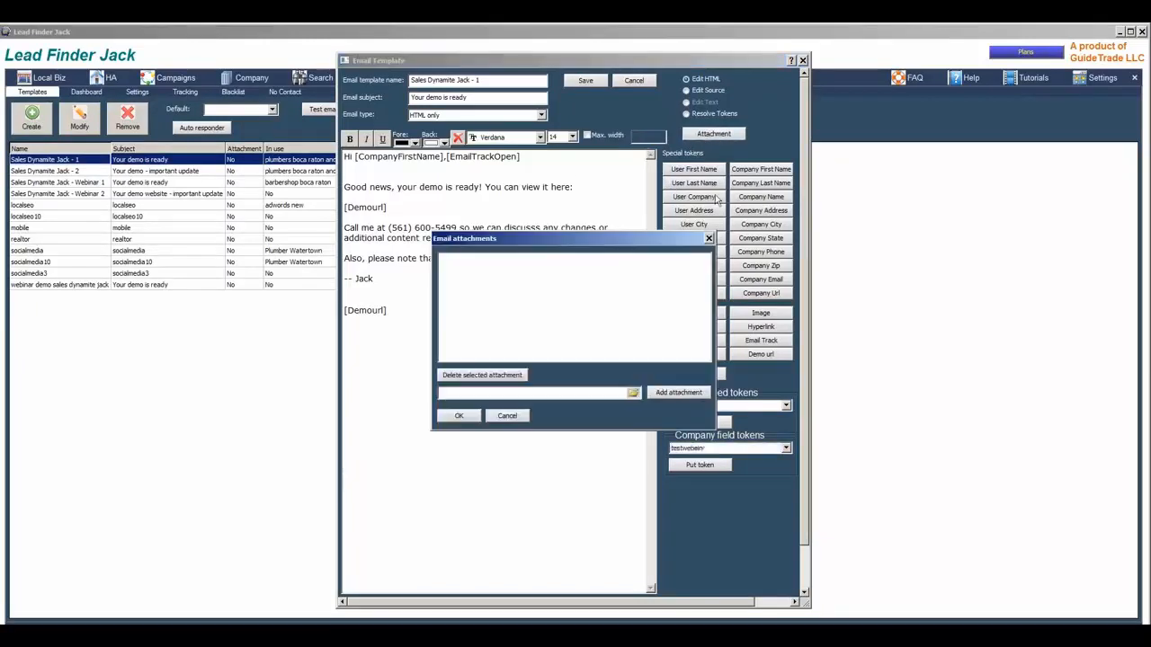
click(708, 238)
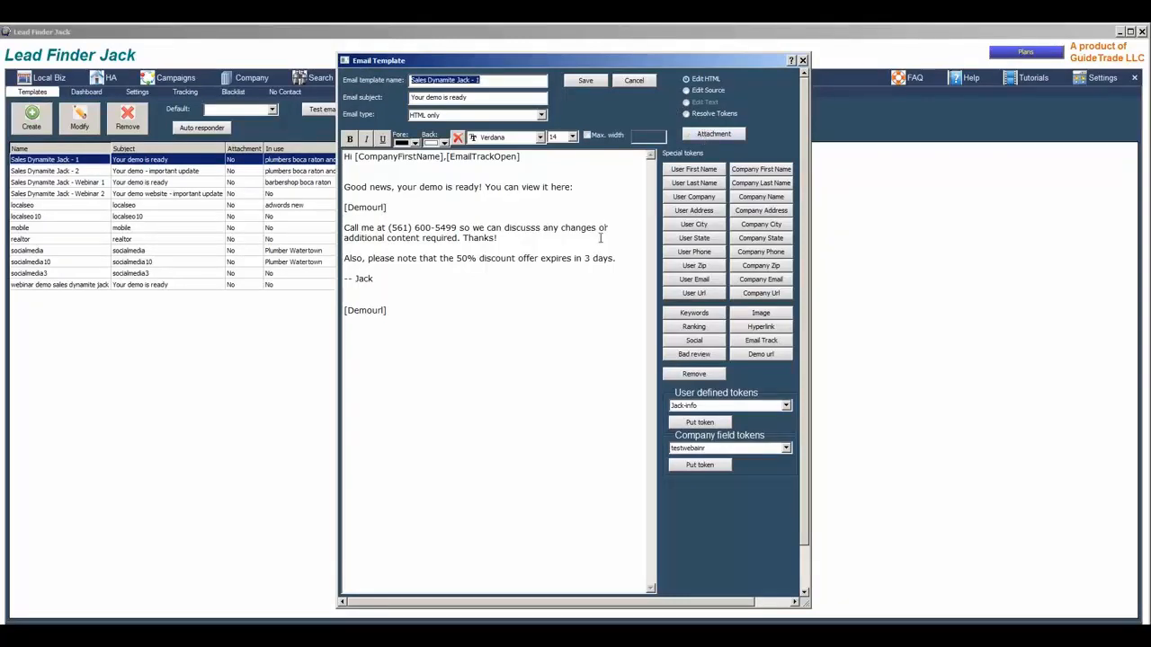
click(803, 61)
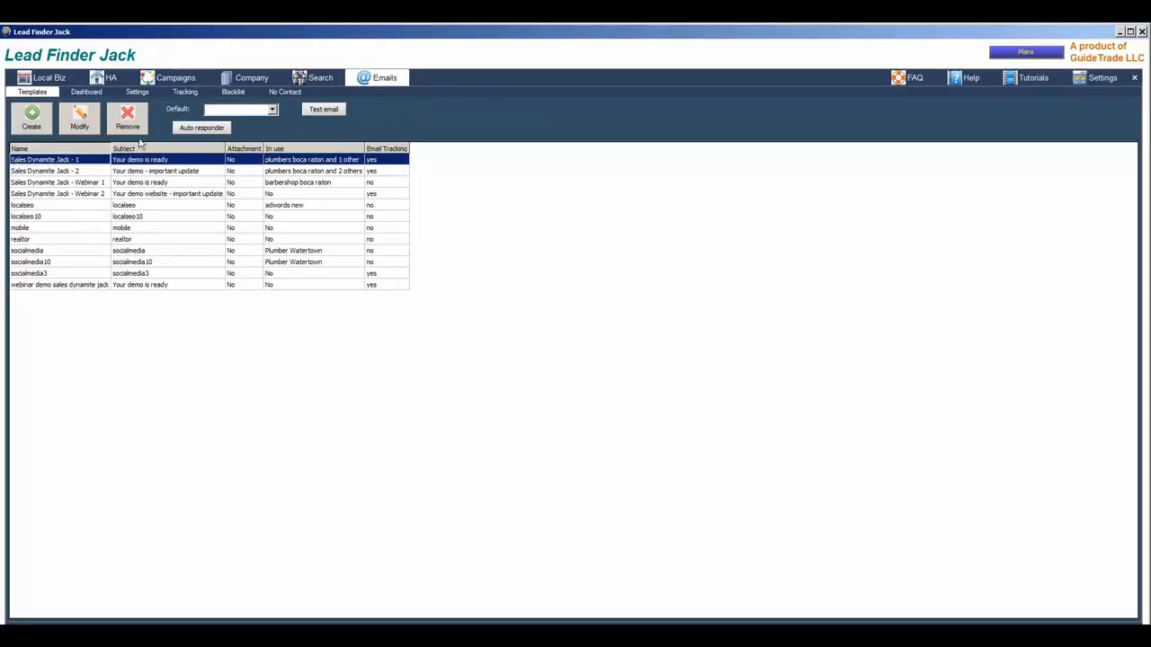
Check the test email recipient dialog without sending, and reopen the Sales Dynamite Jack - 1 template
click(321, 110)
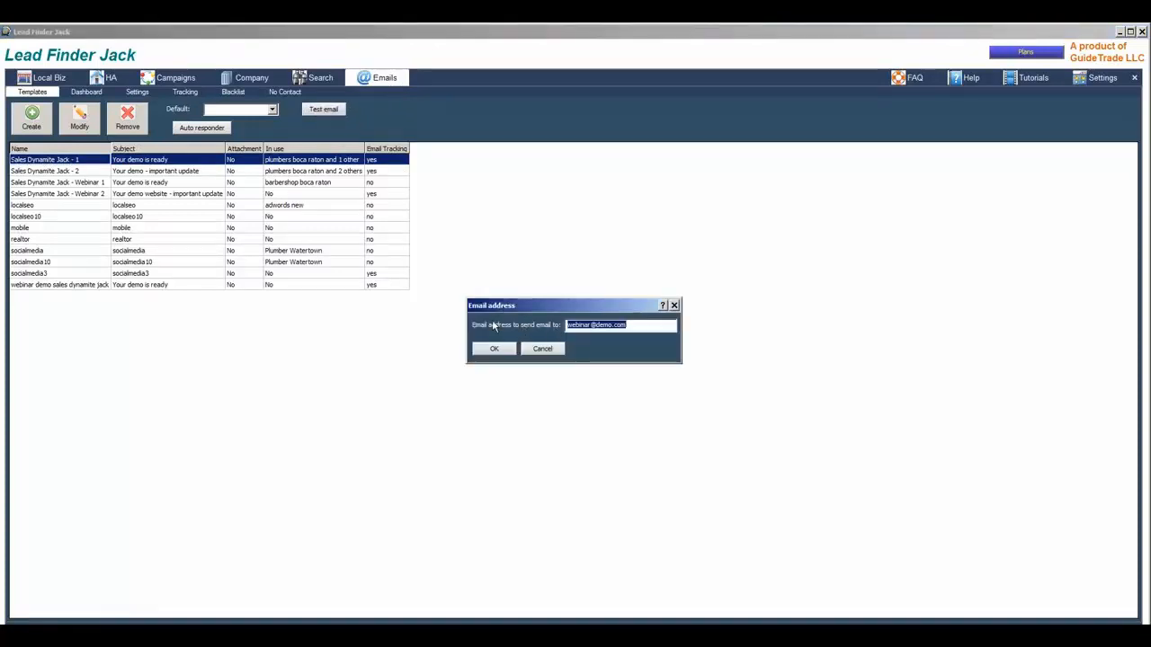
click(674, 305)
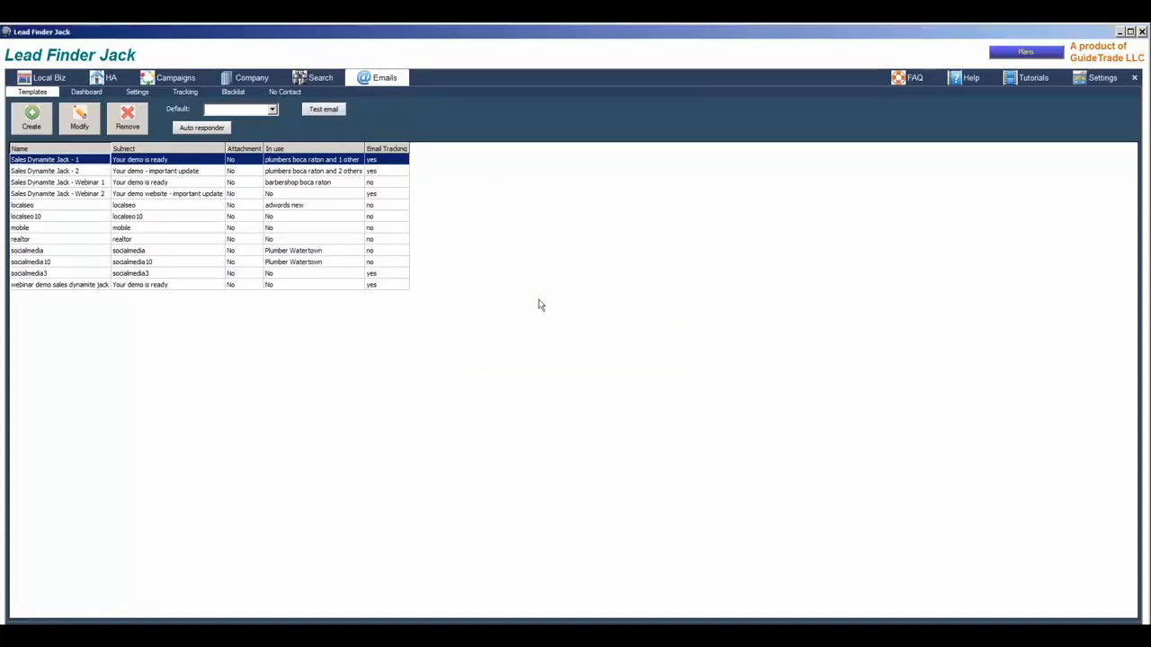
double_click(29, 162)
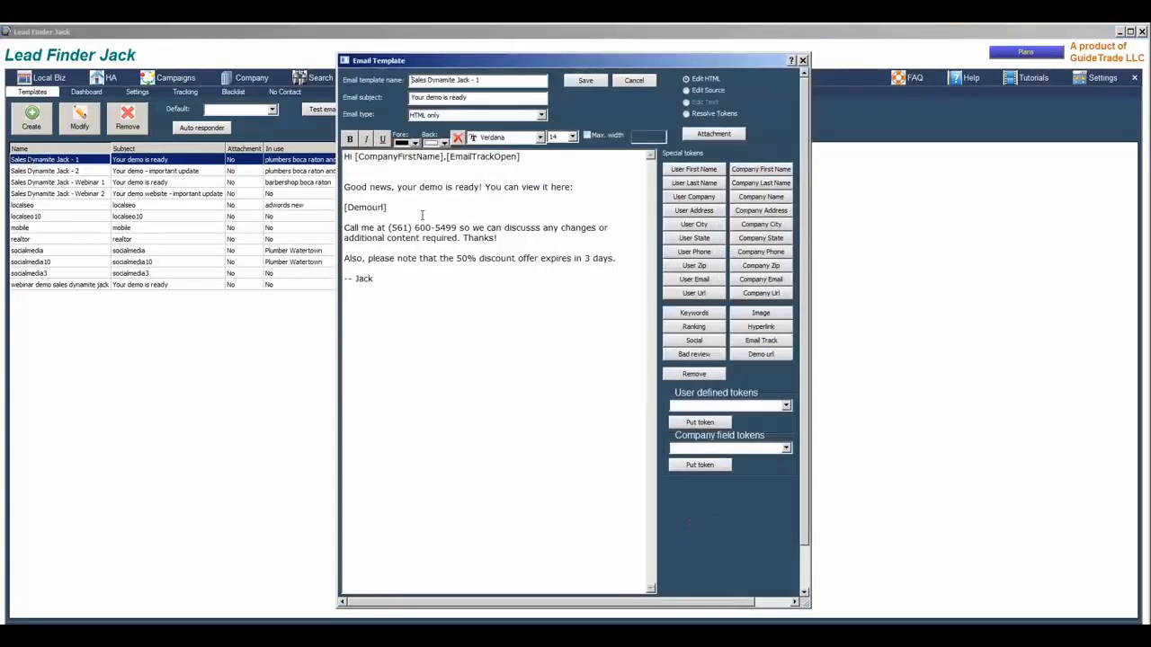
Preview the Sales Dynamite Jack - 1 template with its tokens resolved, and close it without saving
click(686, 115)
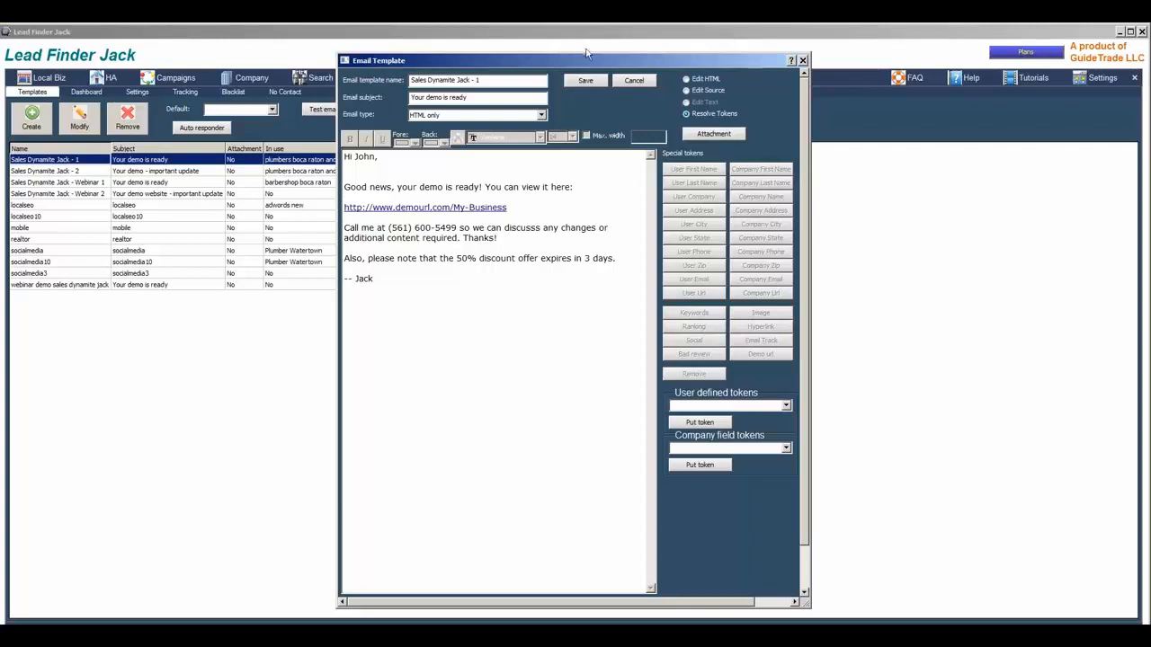
click(803, 60)
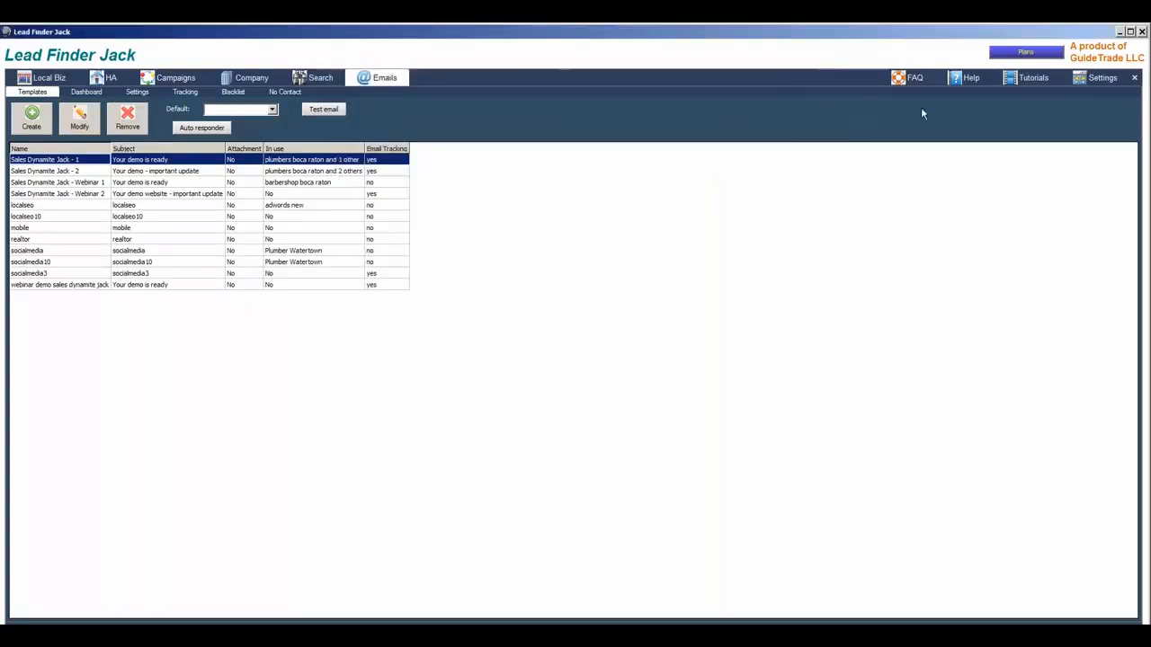
In the application settings, view the text of the Jack-info user defined token and the list of company user fields
click(1104, 78)
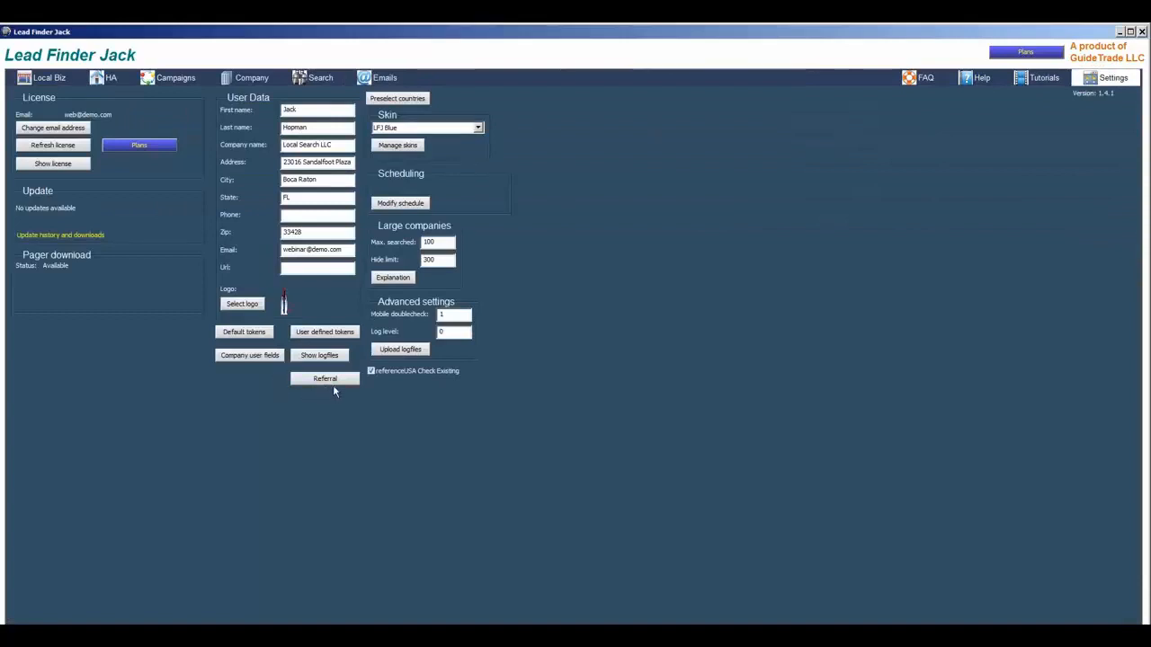
click(324, 332)
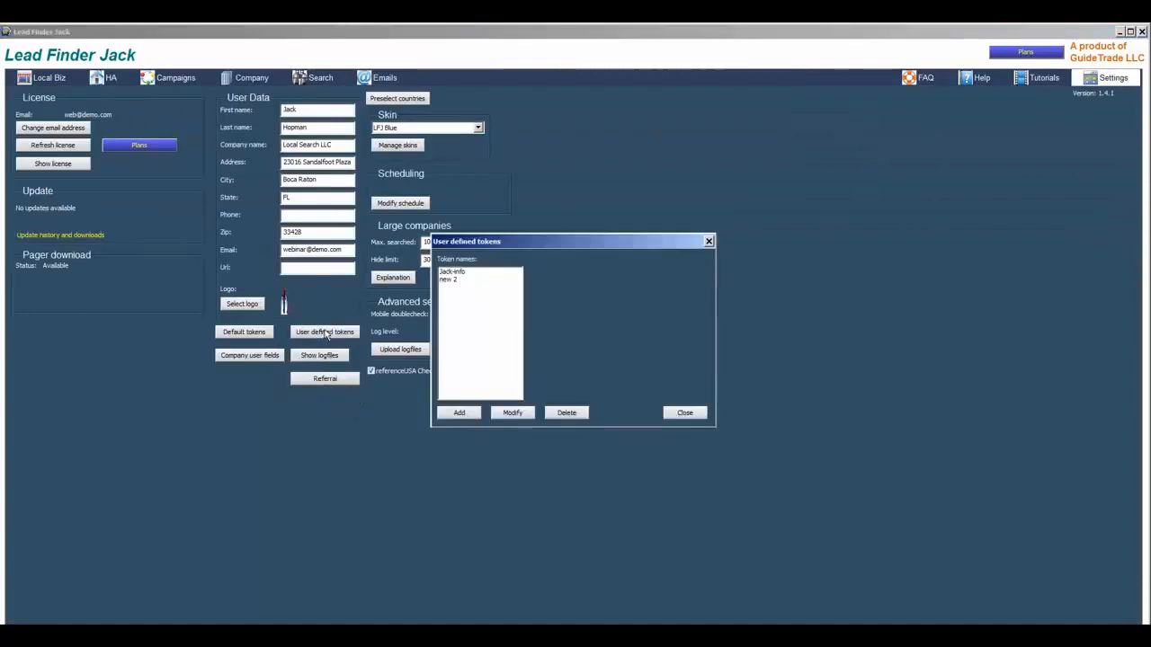
click(462, 274)
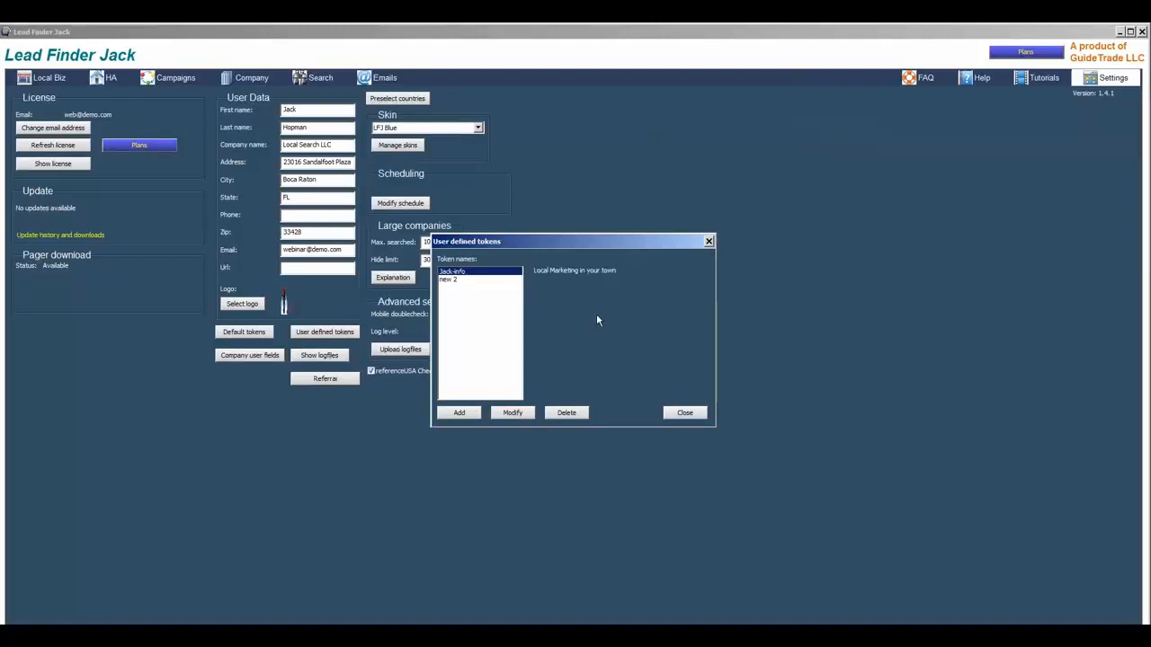
click(709, 240)
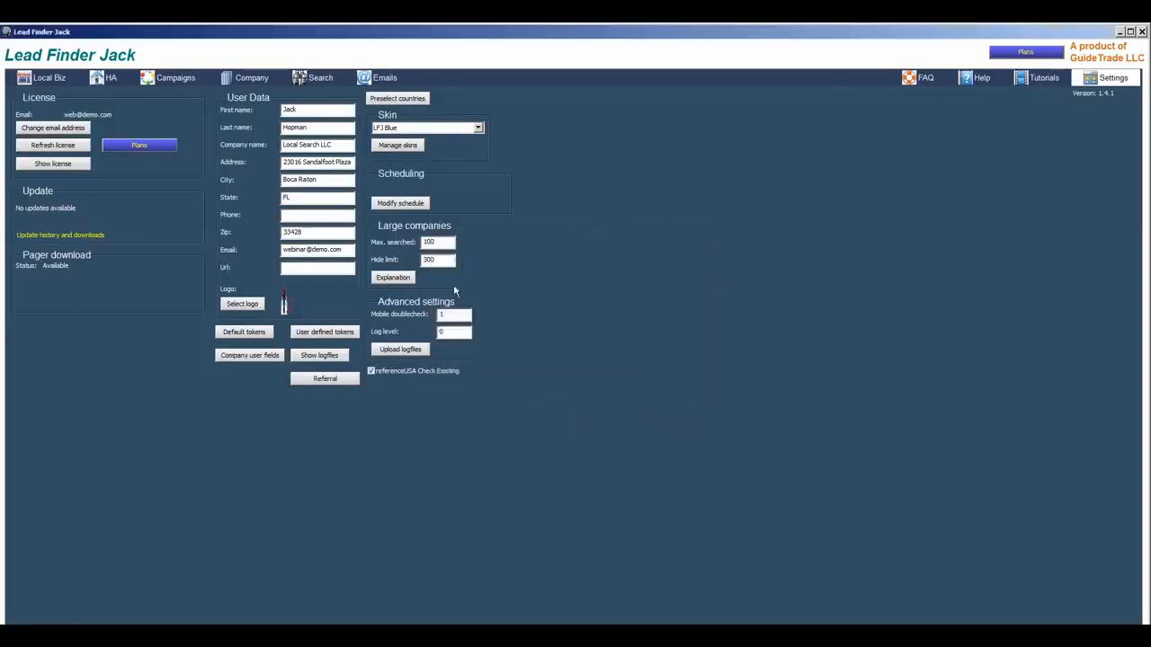
click(232, 356)
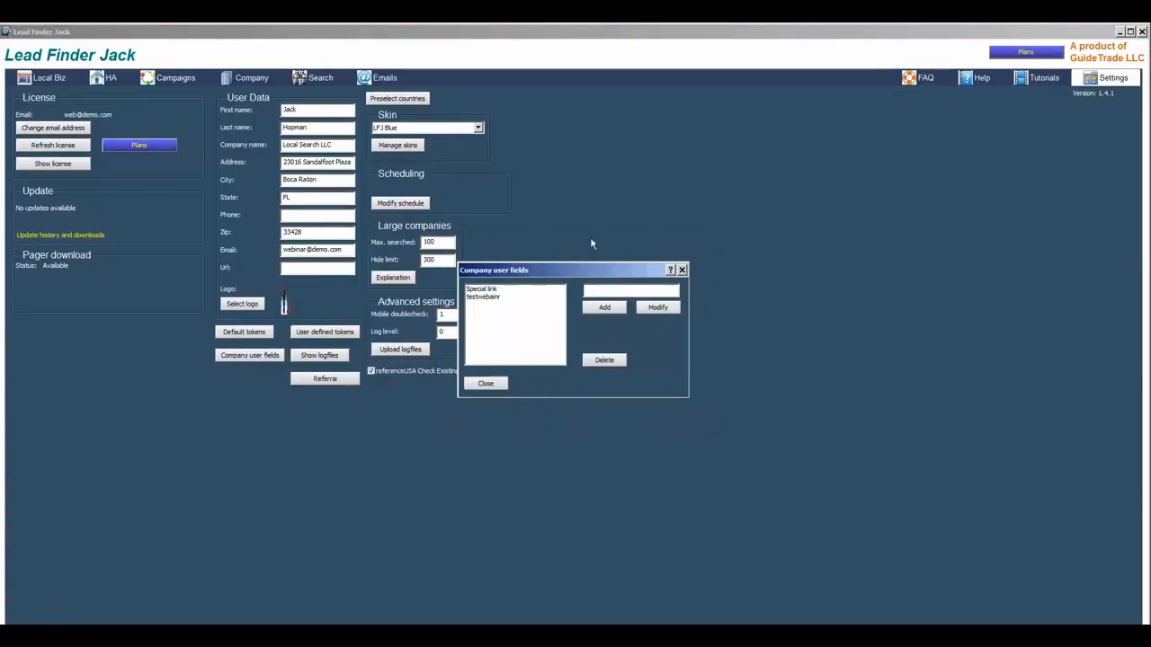
click(681, 270)
View the testwebainr and Special link custom fields in the Supercuts company record
click(235, 80)
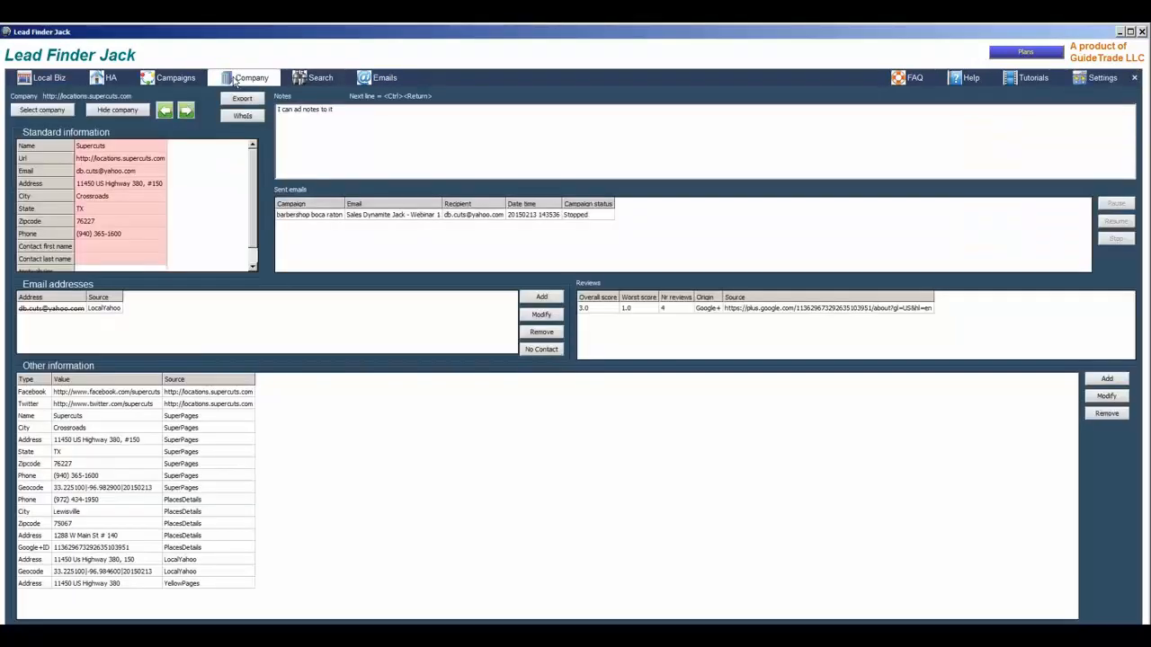
drag(251, 199, 252, 212)
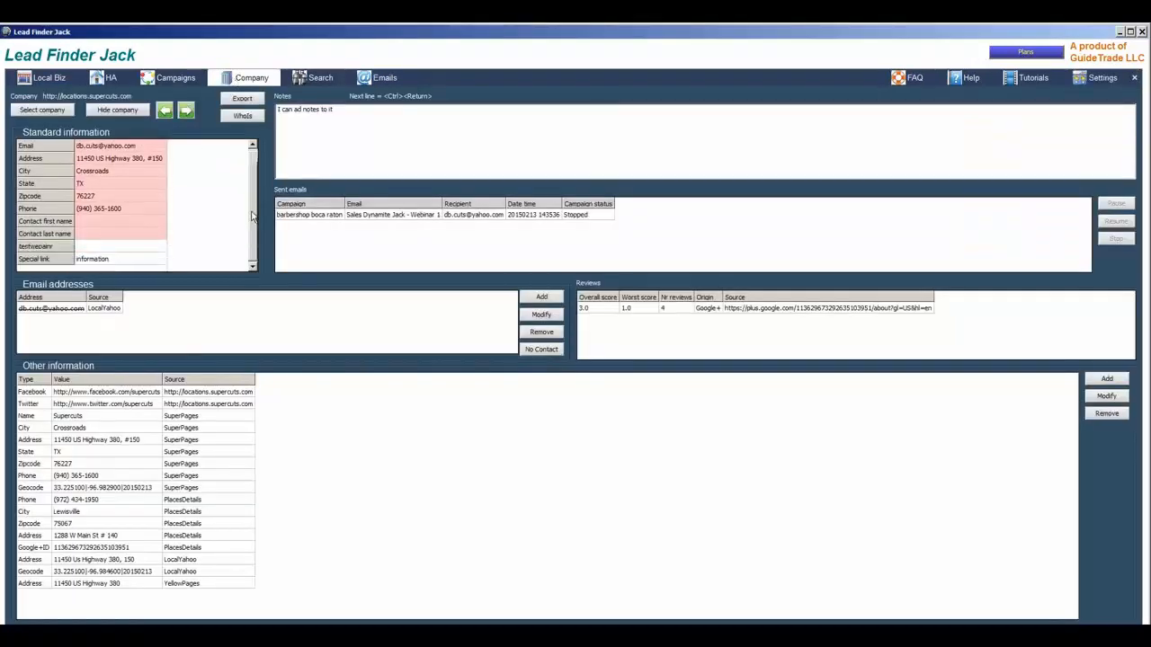
click(36, 259)
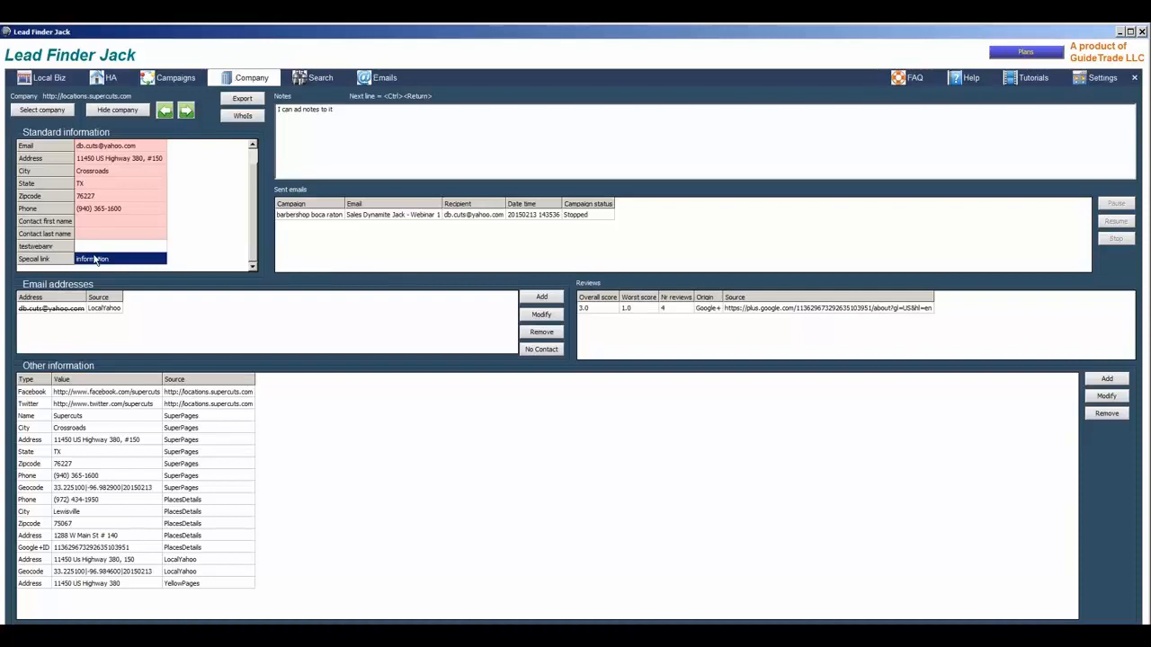
Review the Sales Dynamite Jack - Webinar 2 email template and close it without saving
click(379, 79)
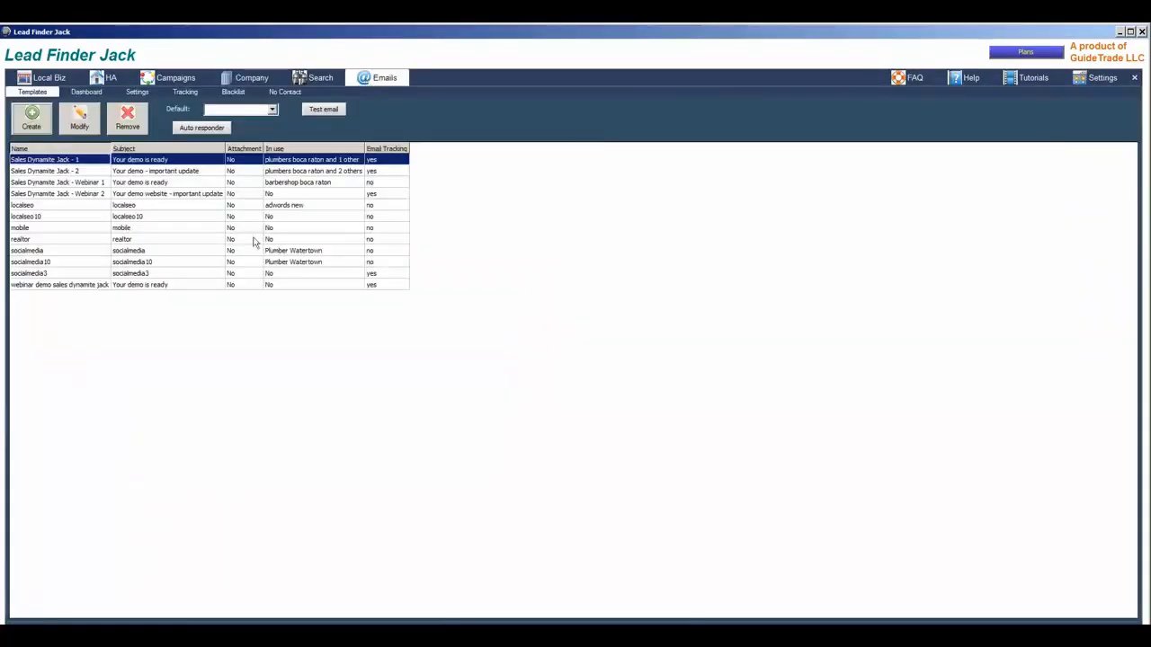
double_click(38, 196)
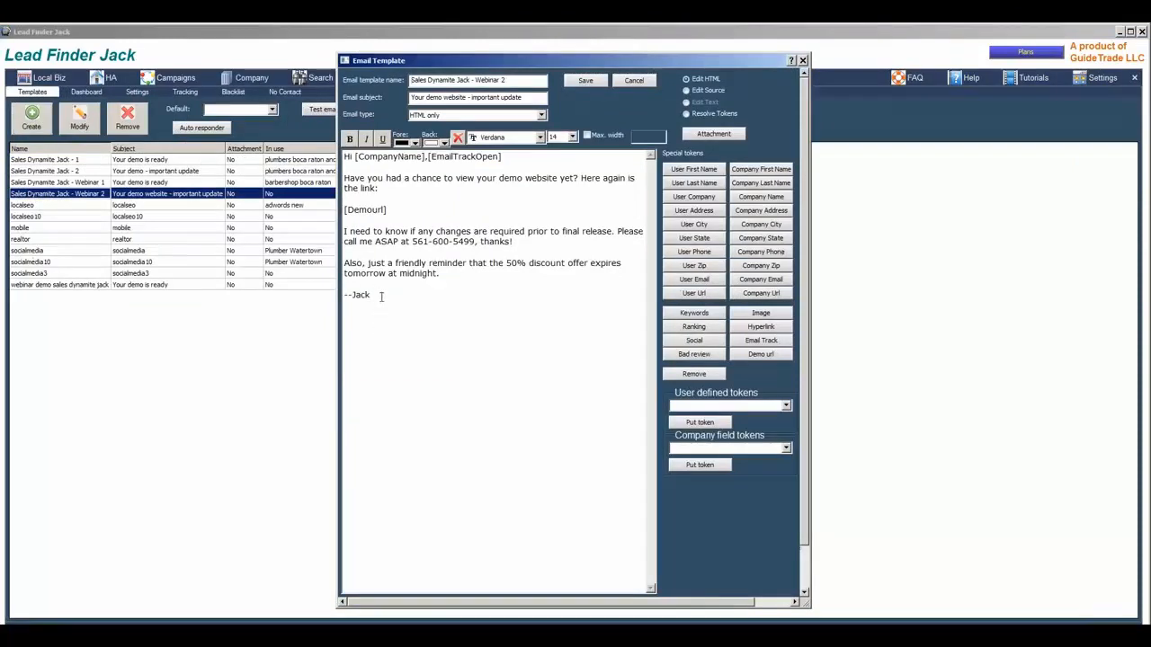
click(381, 297)
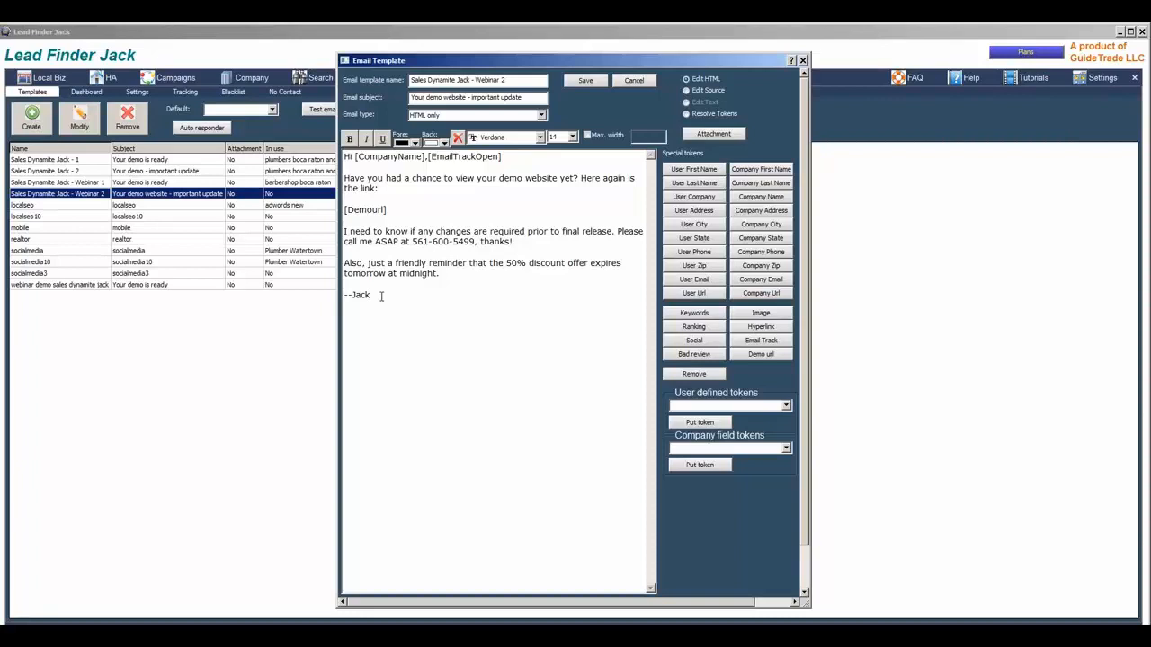
click(802, 63)
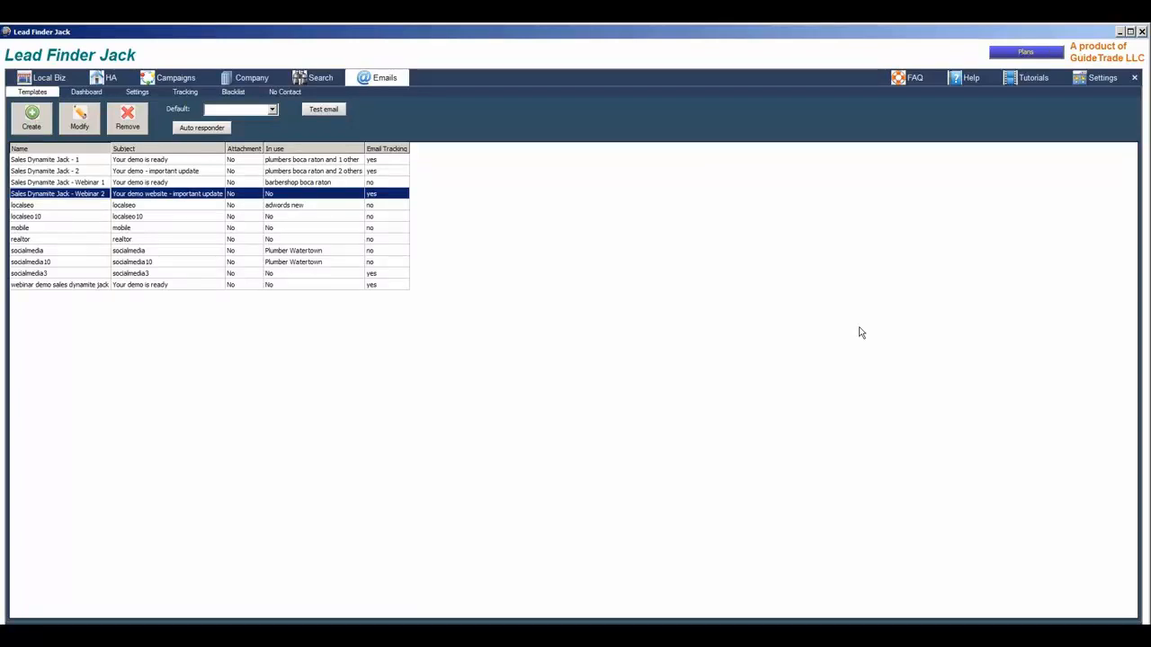
In the Webinar 2 template, insert the User State token after [Demourl] and write [UserState] on the line below
double_click(42, 193)
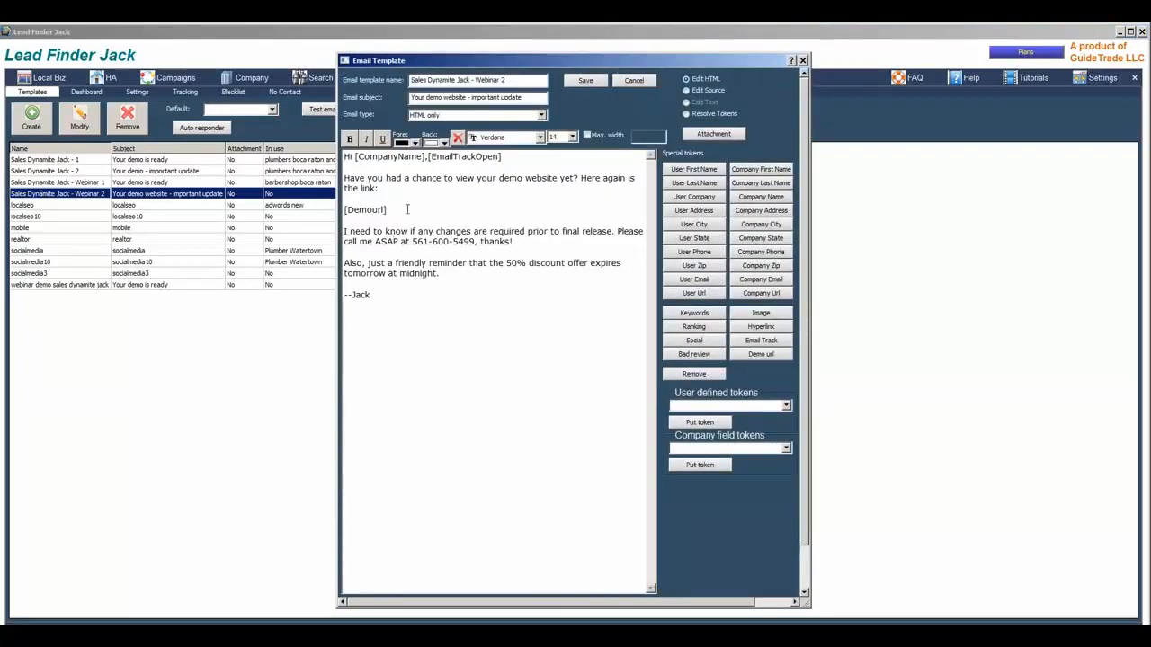
click(698, 245)
key(Return)
key(Return)
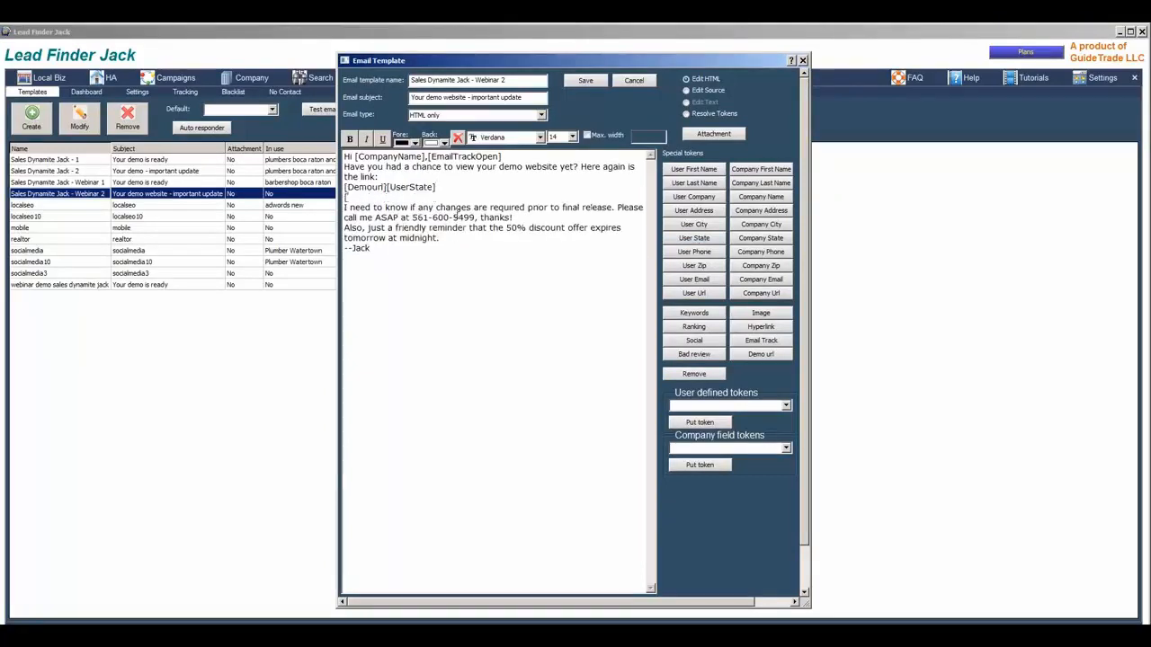
text([UserState)
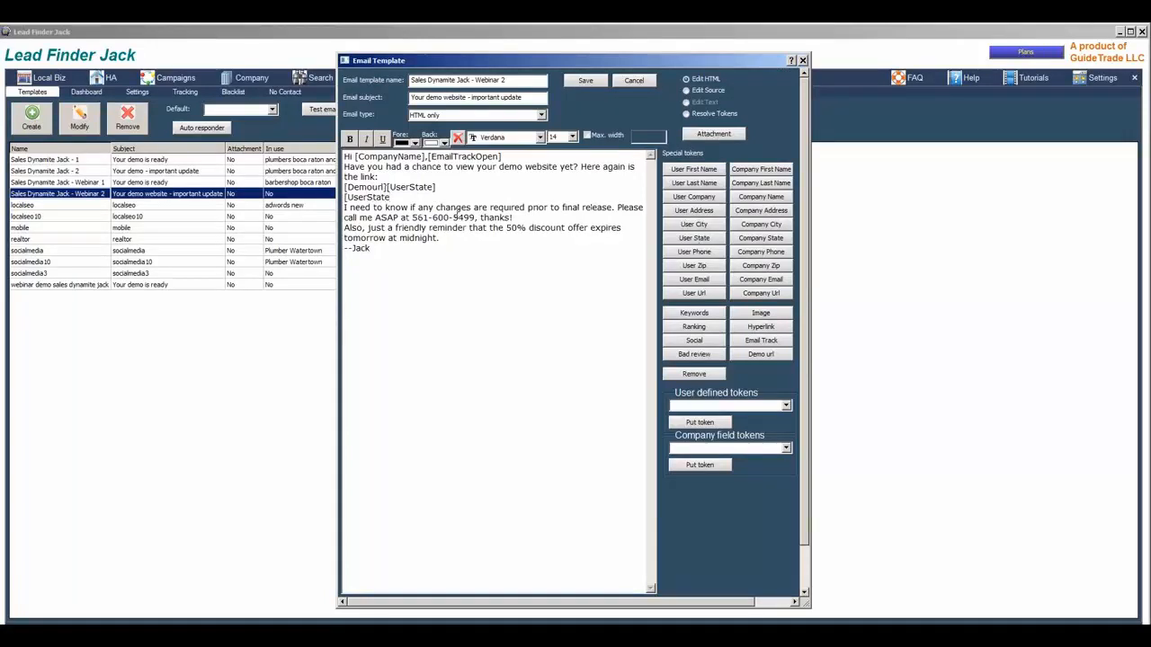
key(Return)
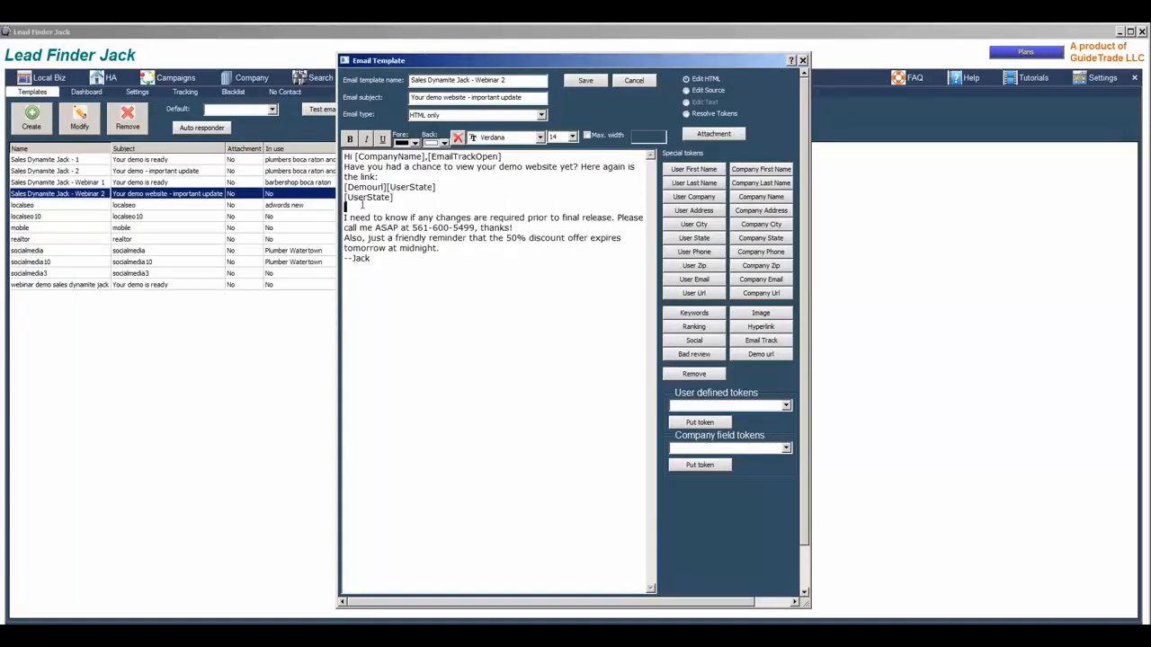
Replace the [UserState] token on its own line with the Company Phone token, and close the template without saving
drag(394, 197, 333, 204)
key(Delete)
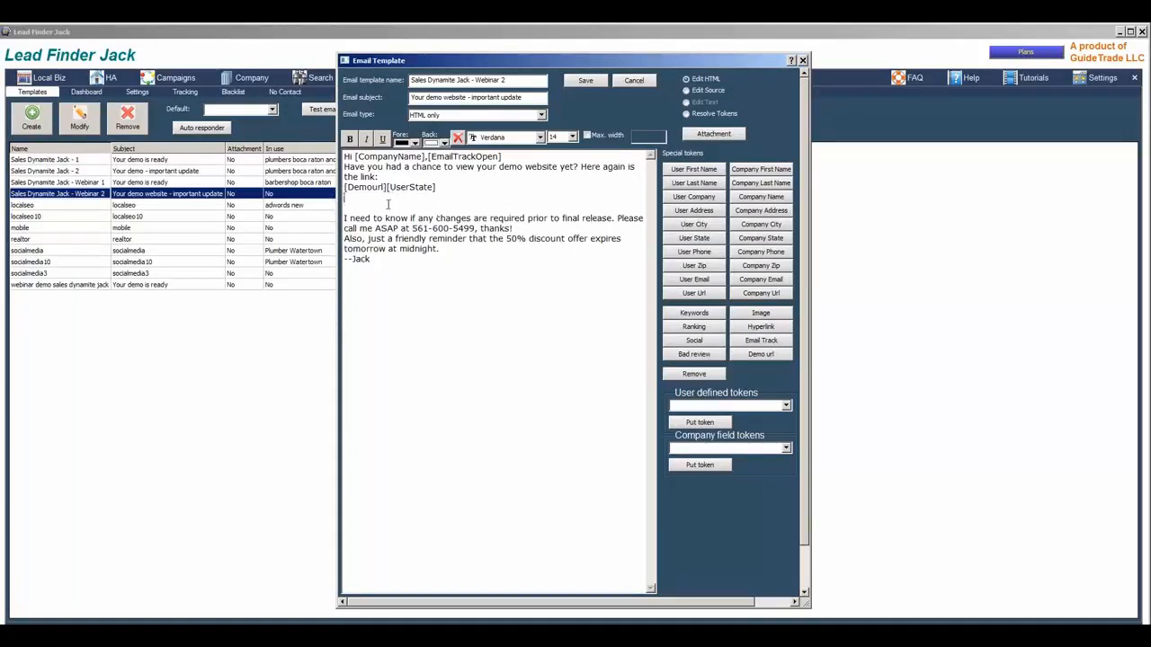
click(773, 258)
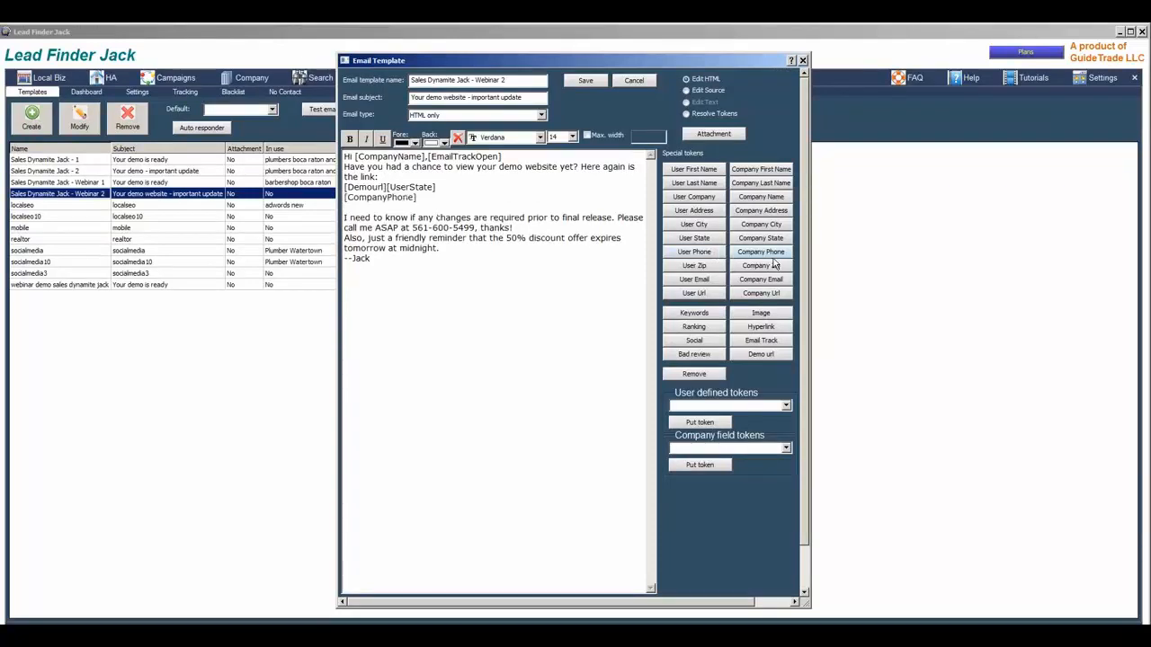
click(803, 60)
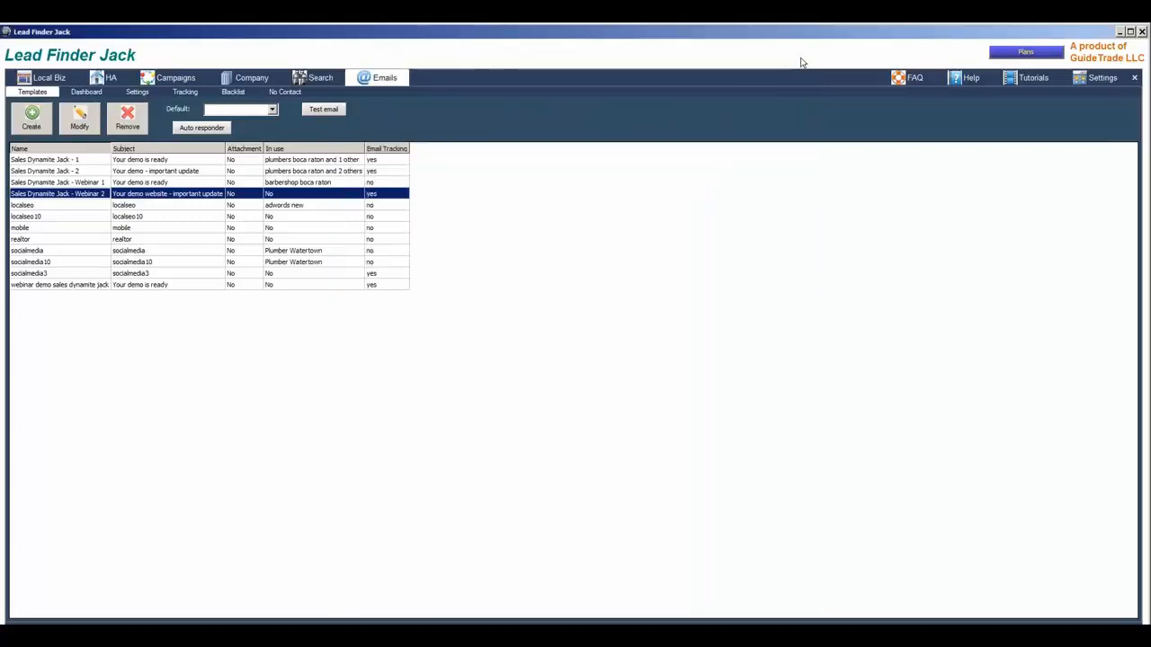
On the email dashboard, try to remove the sent email addressed to the salononfifth.com company
click(89, 94)
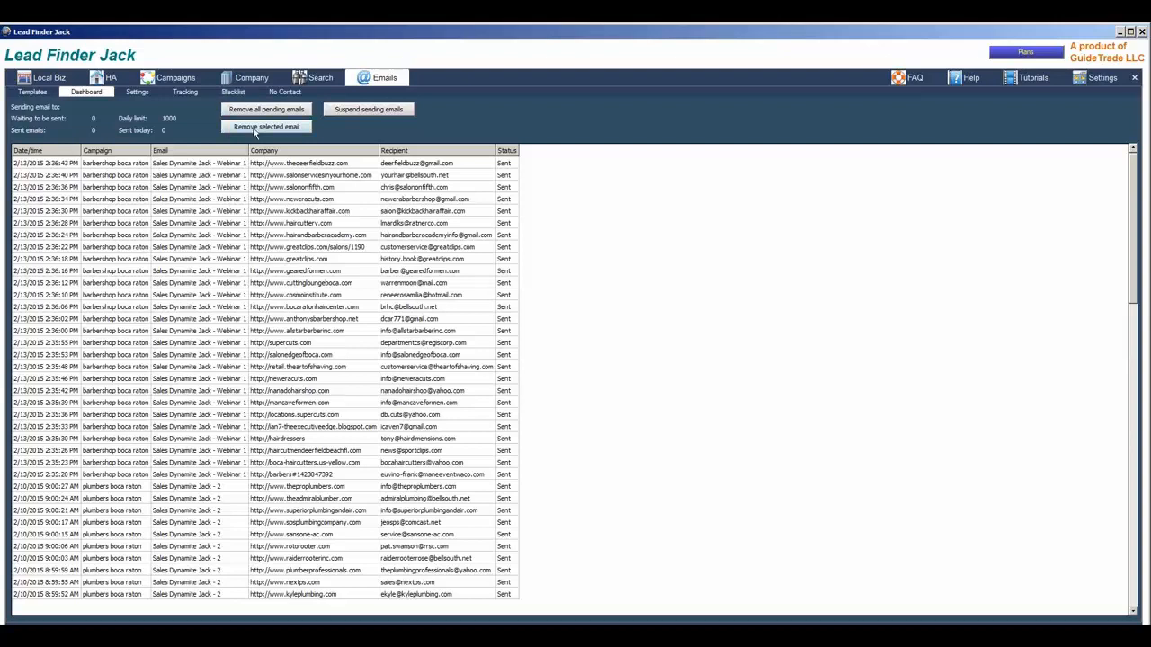
click(55, 188)
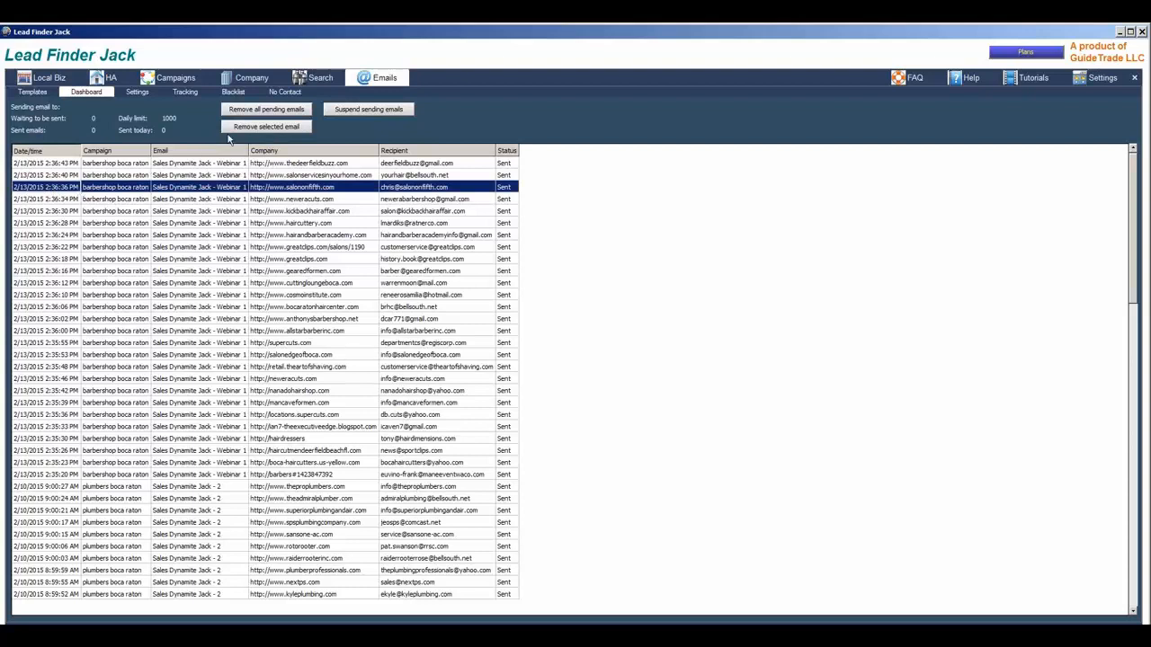
click(257, 128)
click(620, 362)
Suspend the sending of emails and lift the suspension again
click(237, 248)
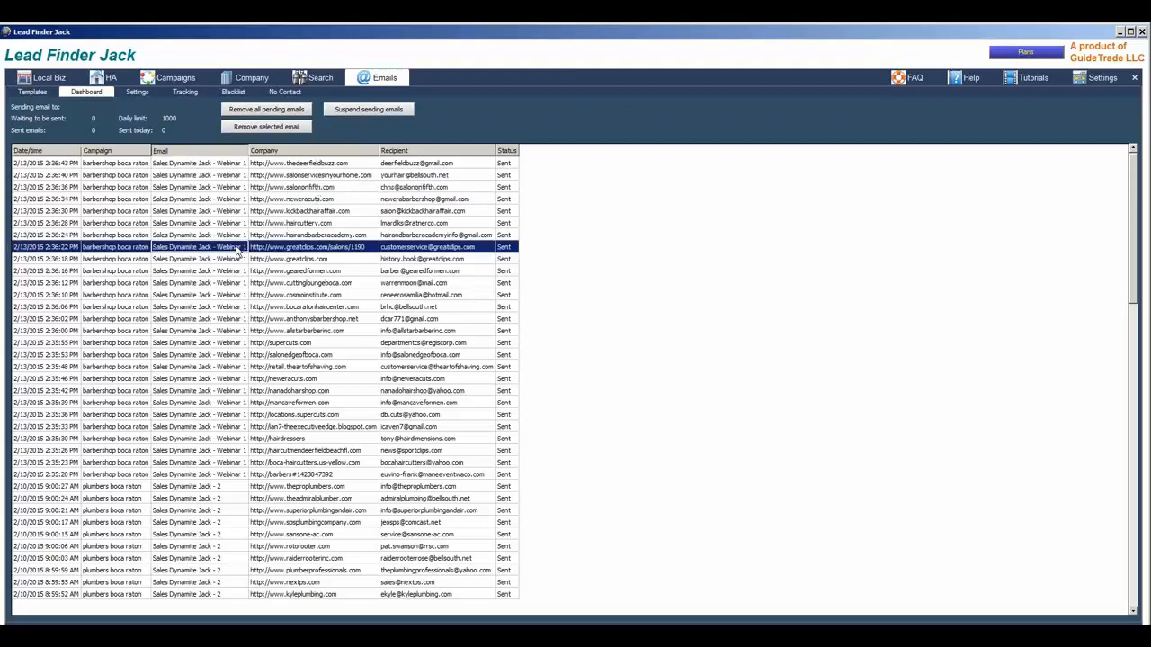
click(350, 109)
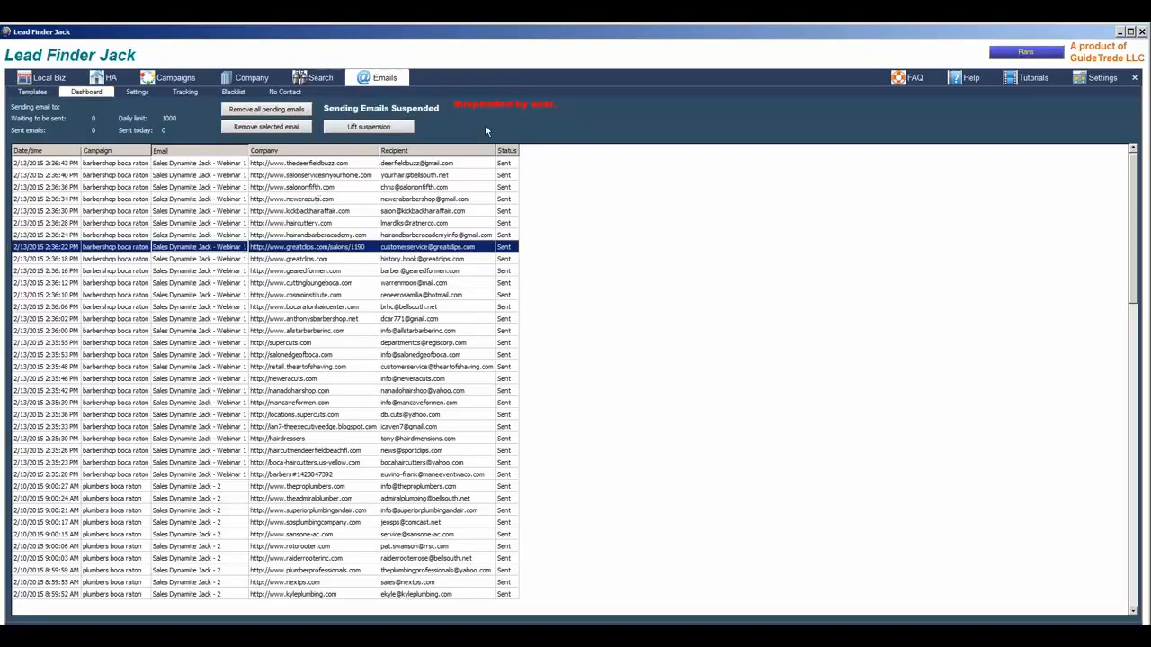
click(377, 130)
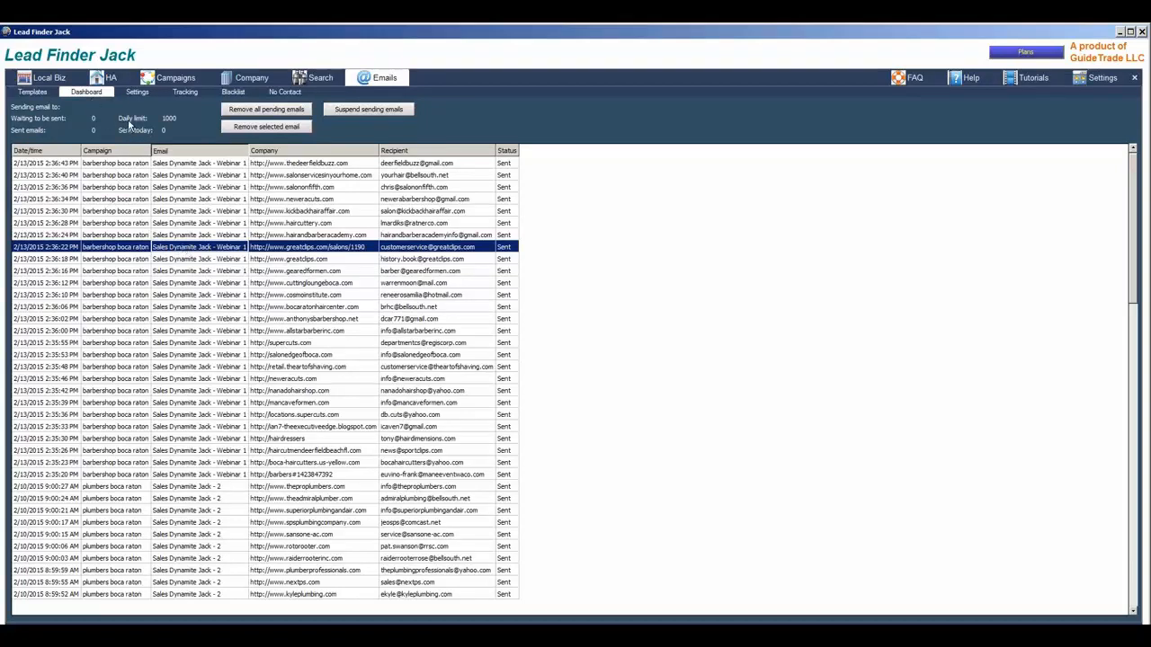
View the editable email settings of Mail server 1 and close them unchanged
click(137, 93)
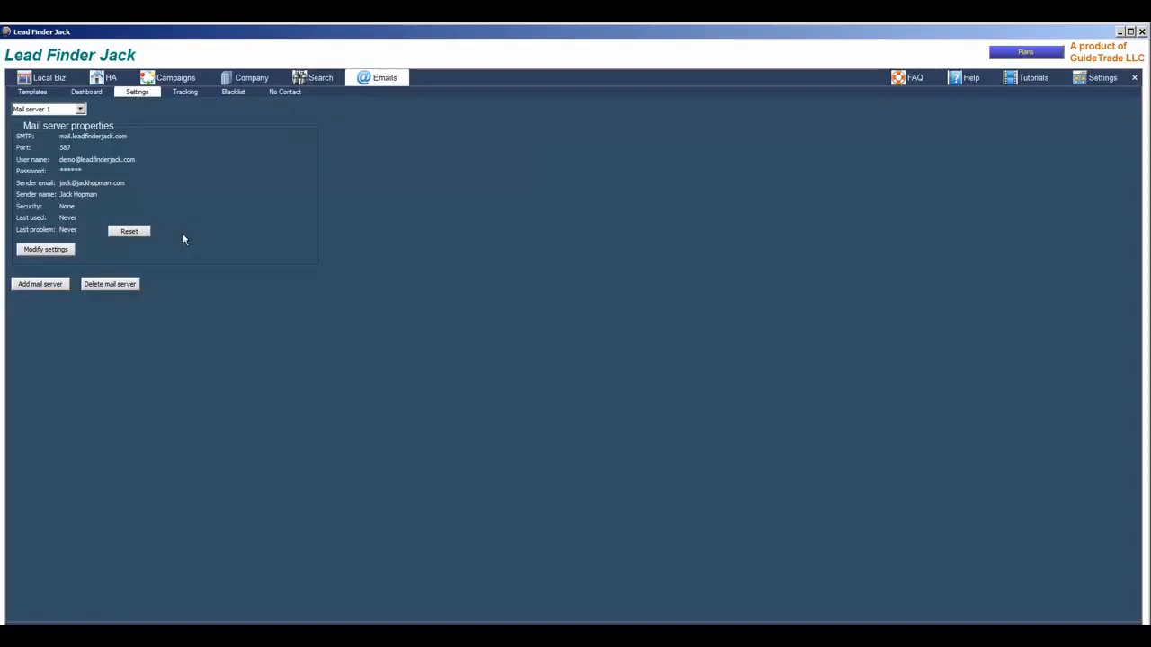
click(41, 249)
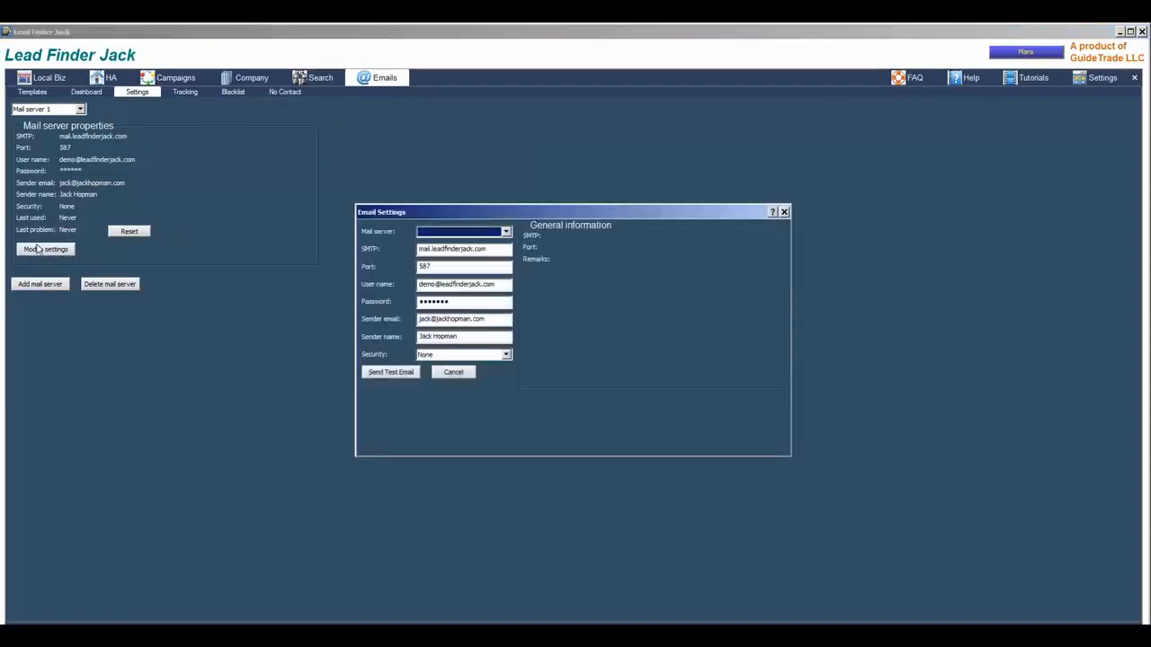
click(784, 212)
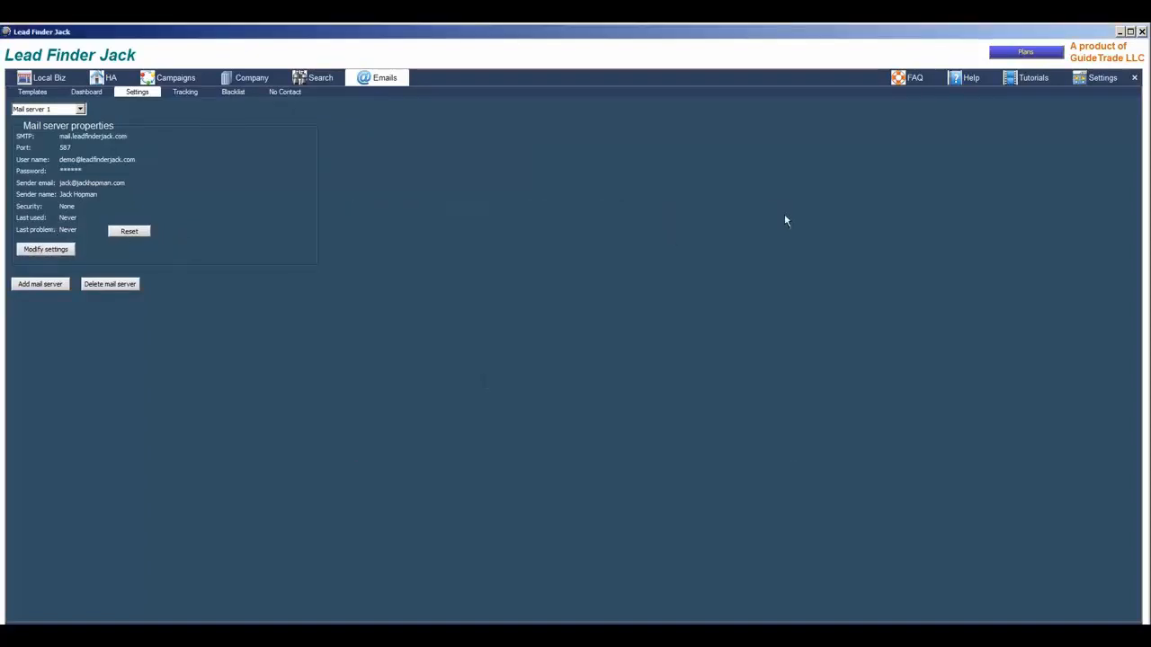
Start adding a mail server with Lead Finder Jack as the provider, and close the settings without saving
click(47, 283)
click(455, 232)
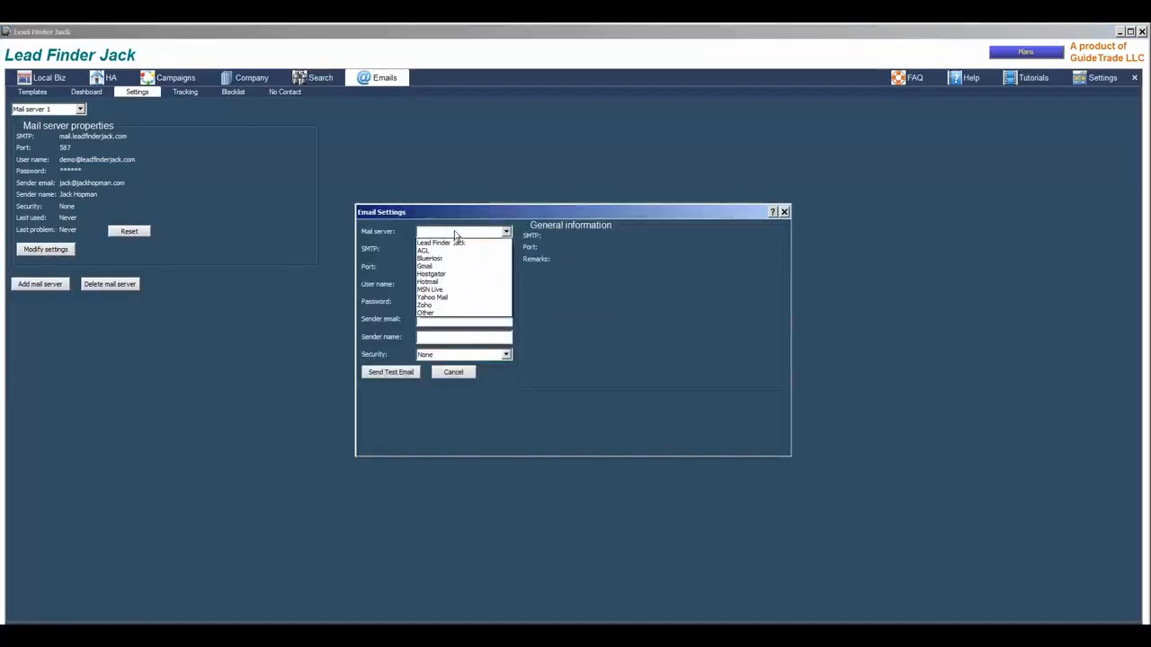
click(452, 244)
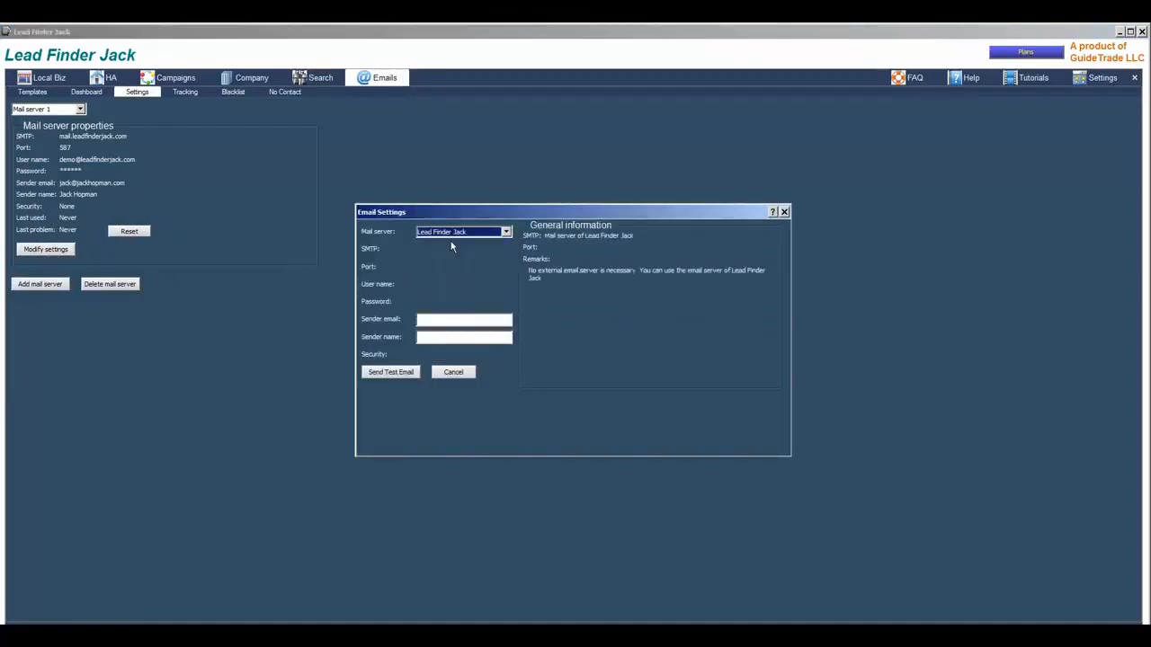
click(433, 319)
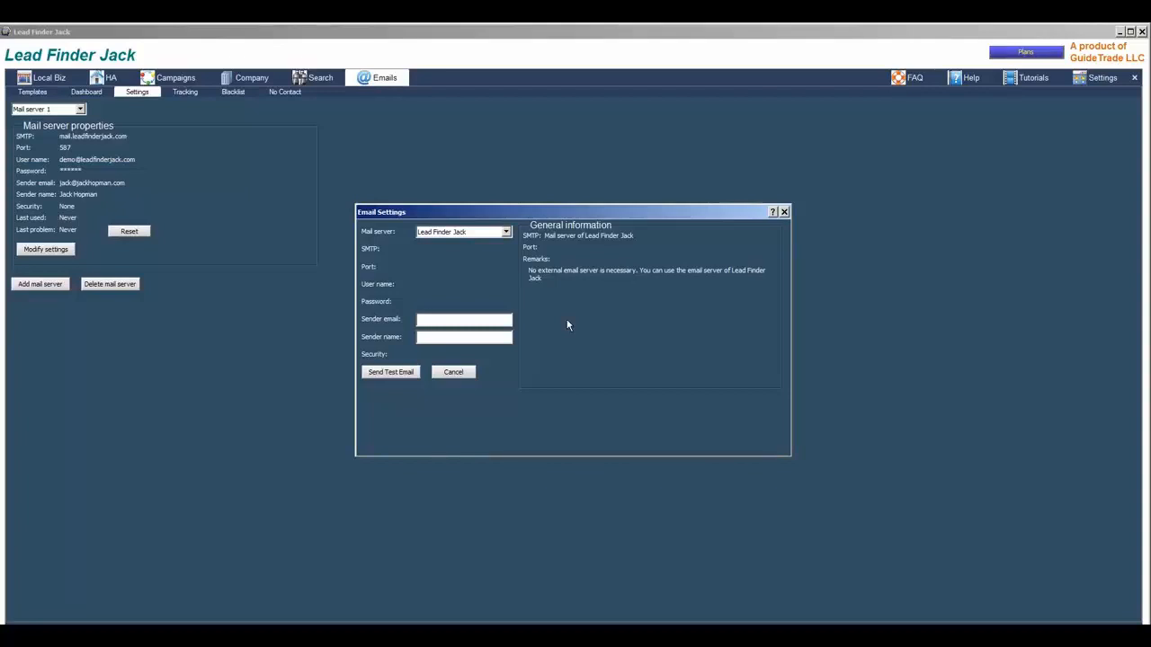
click(784, 213)
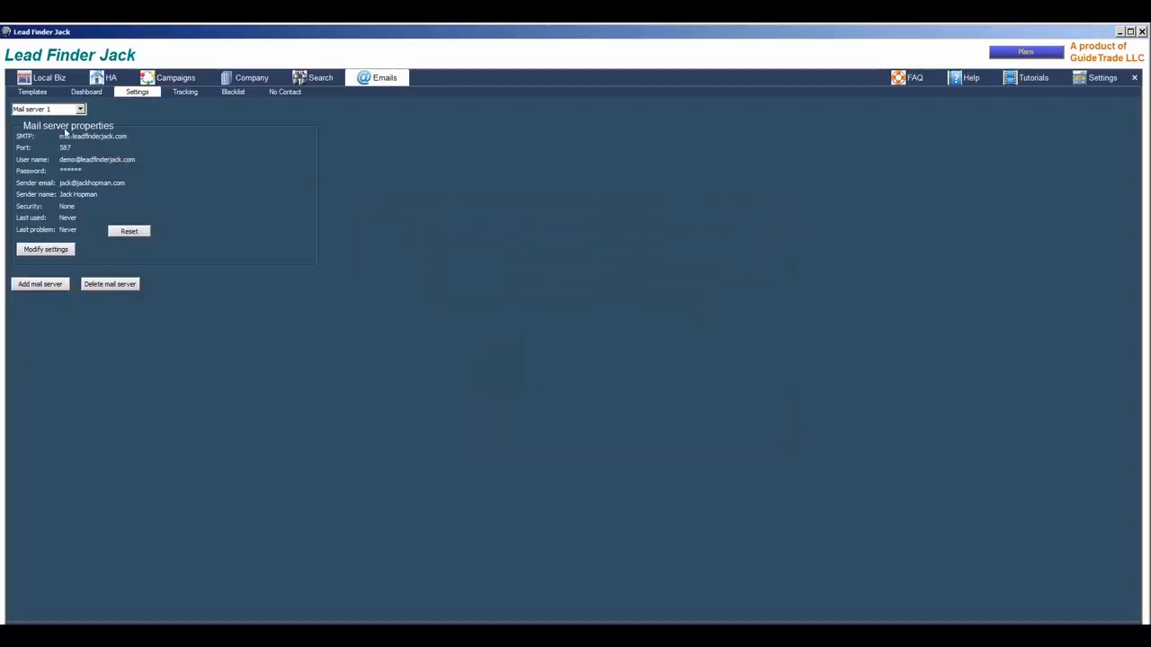
Open the email tracking overview and expand the campaign filter to its full list
click(183, 93)
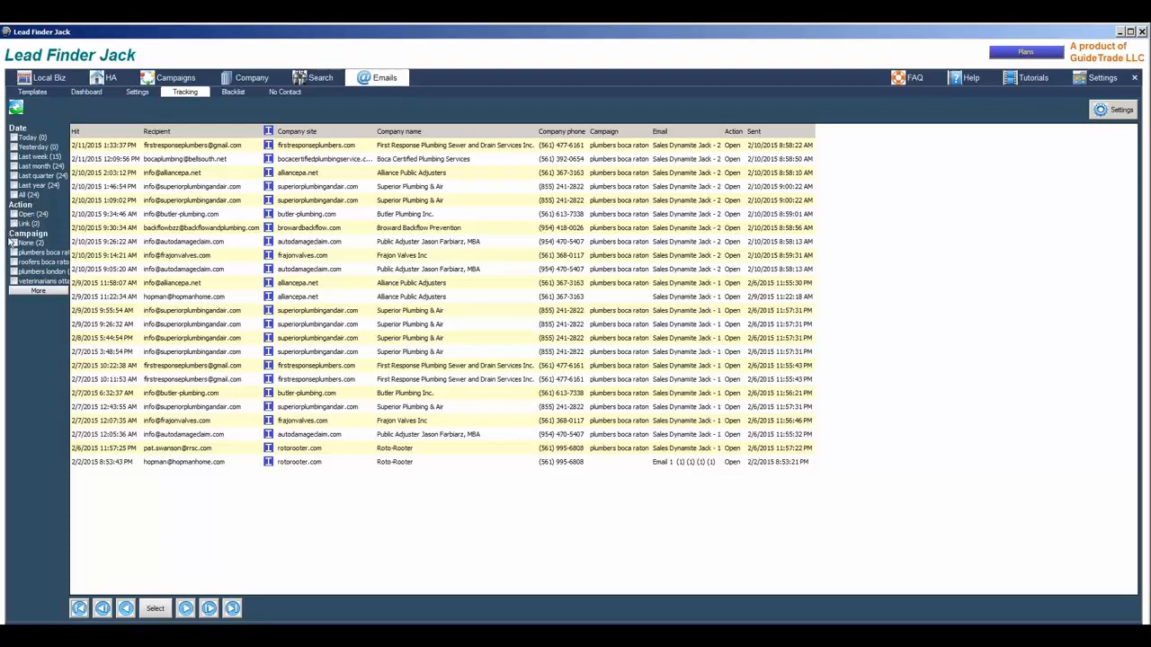
click(33, 291)
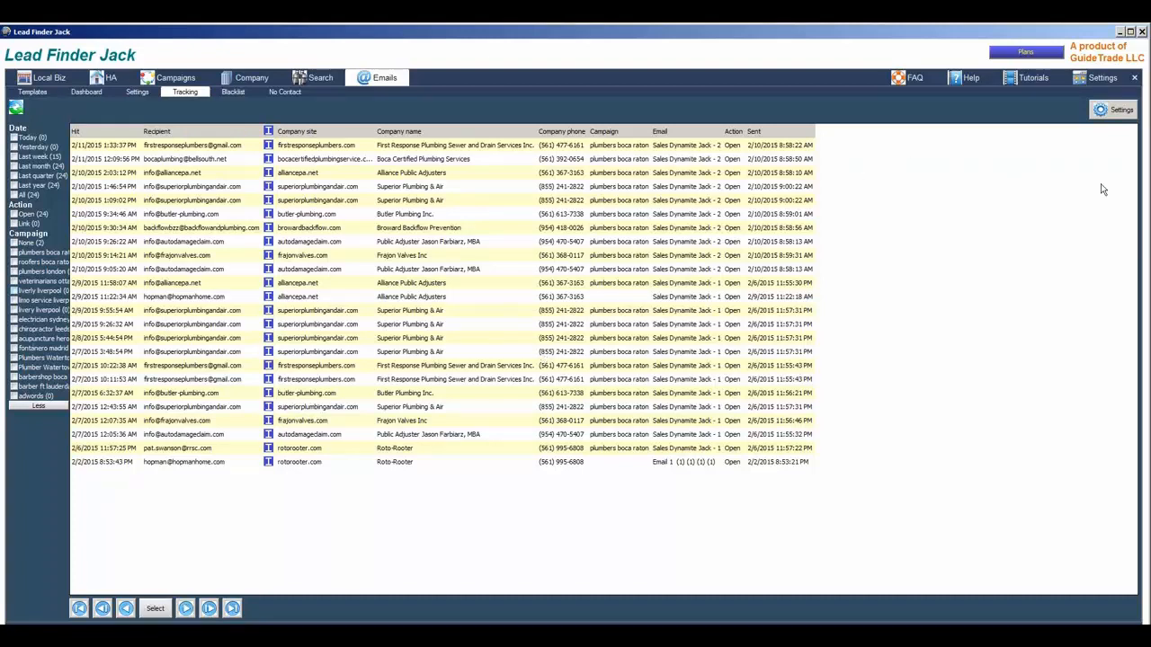
Open the email tracking settings, try the sound and desktop alert options, and close the settings without saving
click(1117, 111)
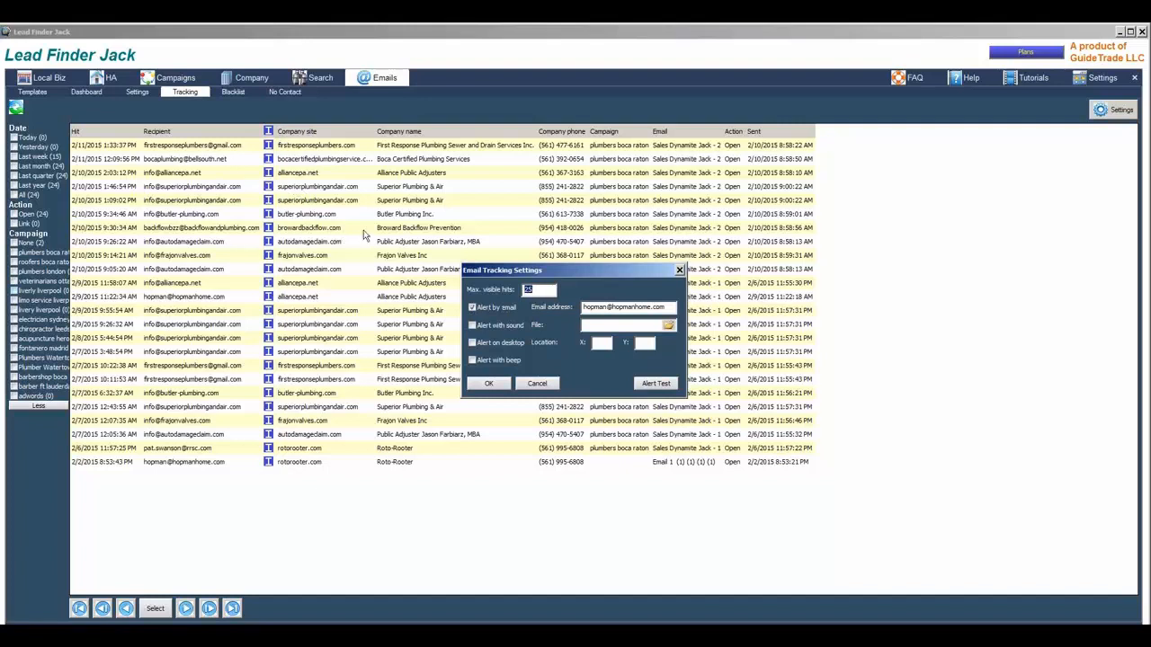
click(472, 326)
click(473, 344)
click(680, 270)
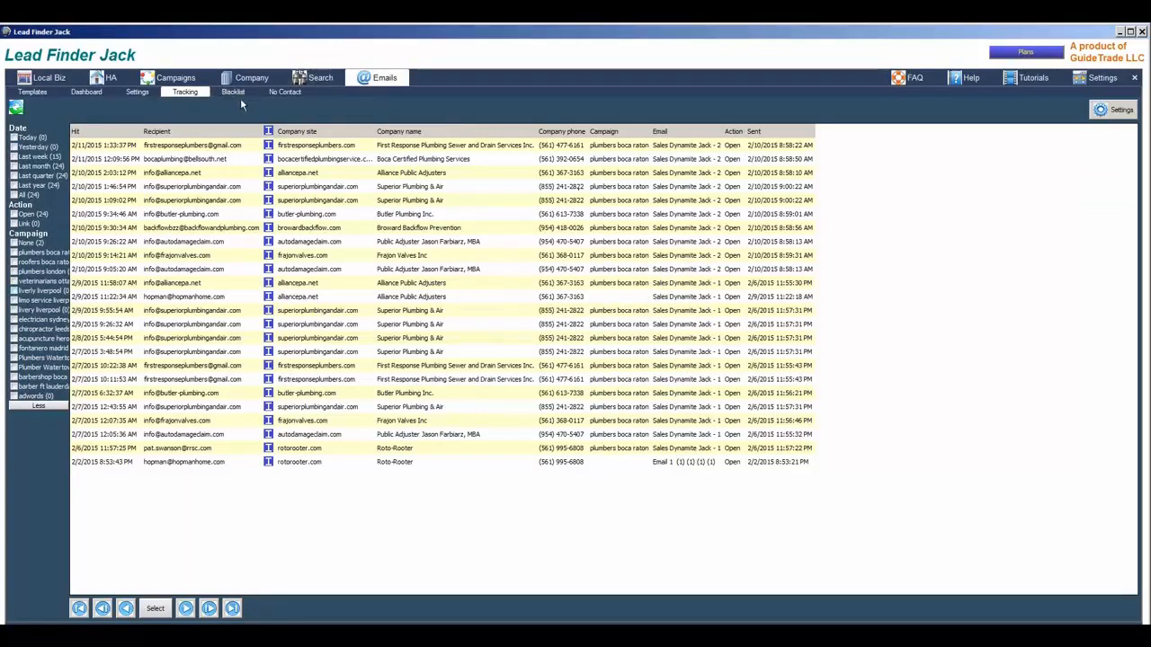
Add "privacy" to the email blacklist and have matching addresses removed from the existing companies
click(239, 96)
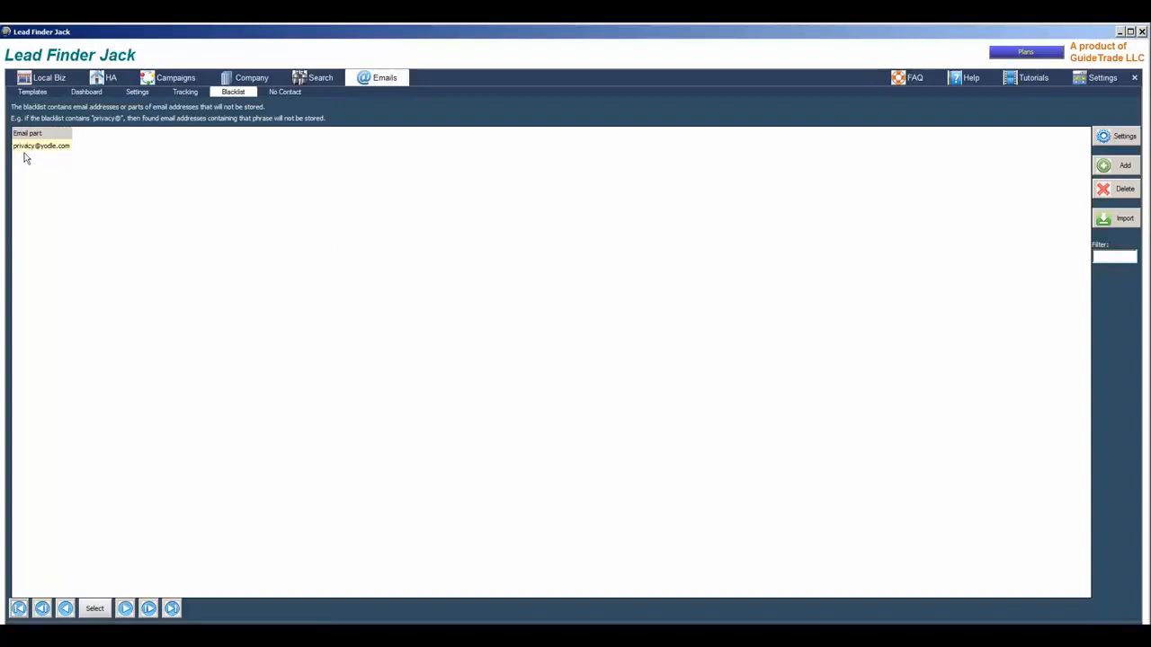
click(1111, 167)
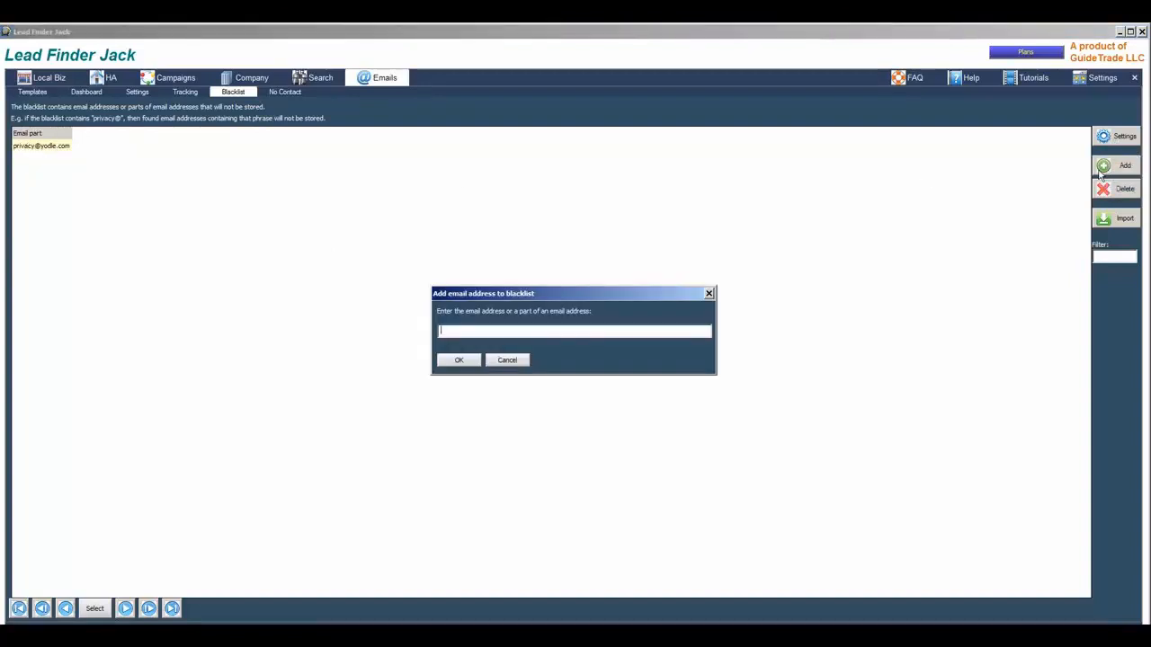
text(priv)
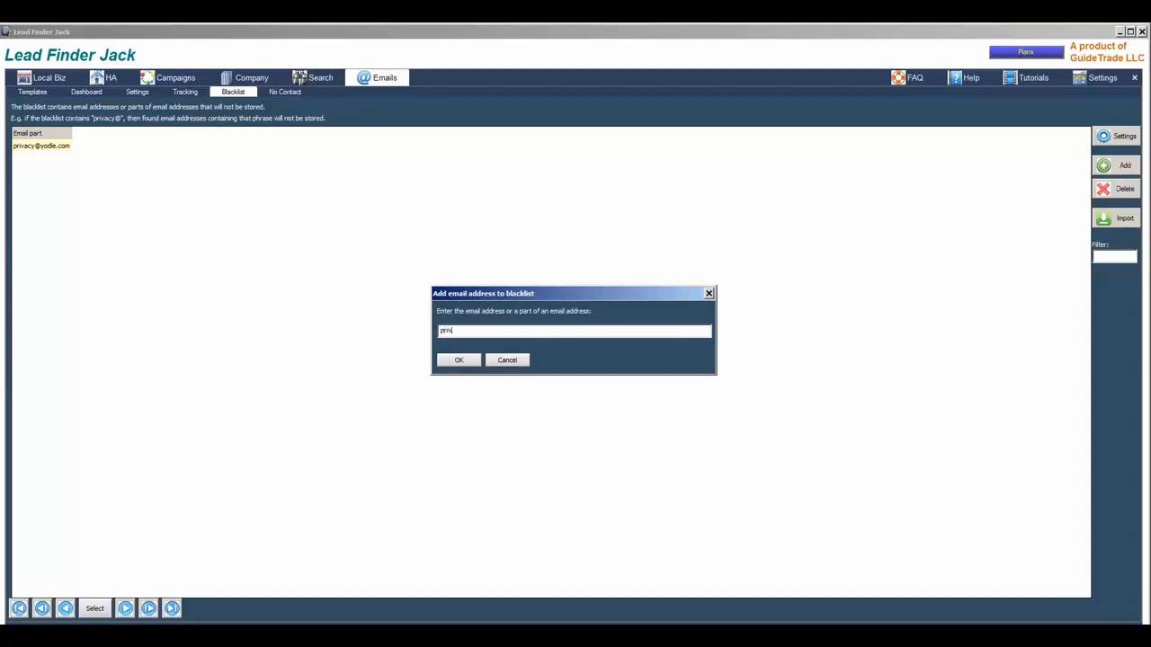
text(acy)
click(460, 360)
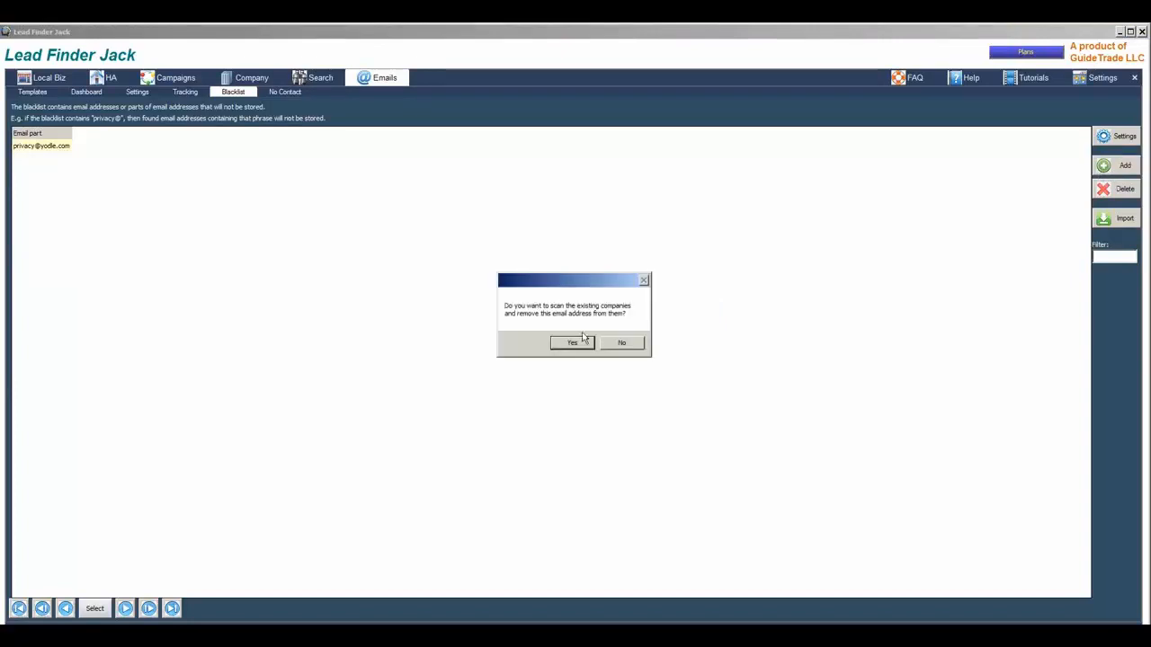
click(575, 347)
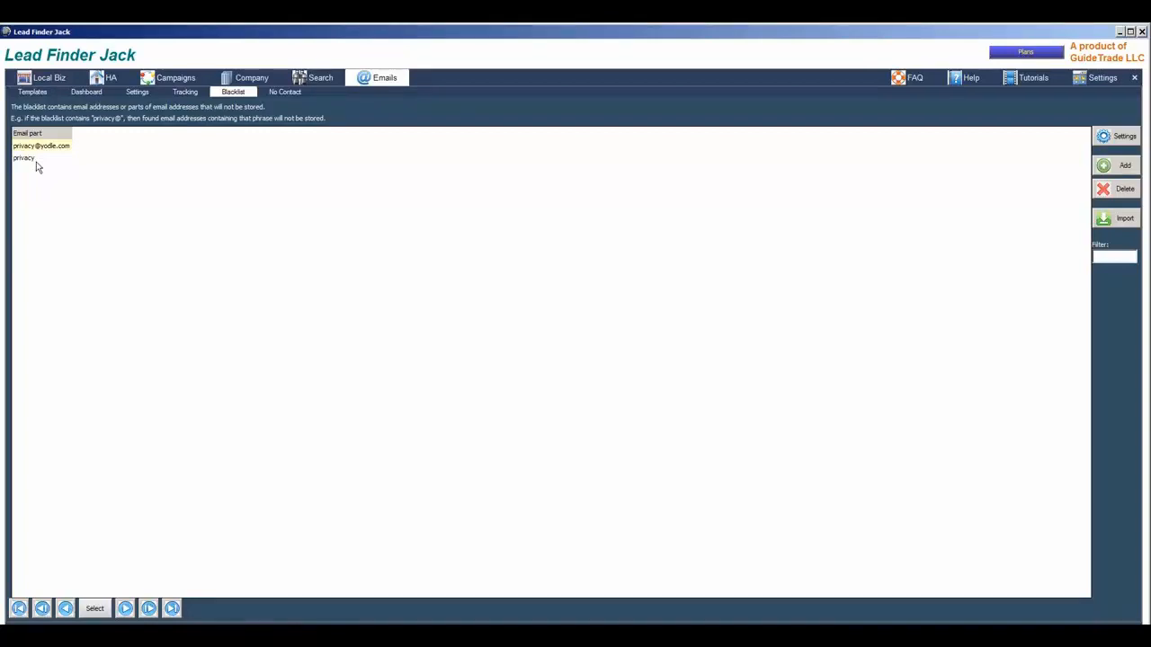
Add the entry "emailnontact.com" to the No Contact list
click(281, 94)
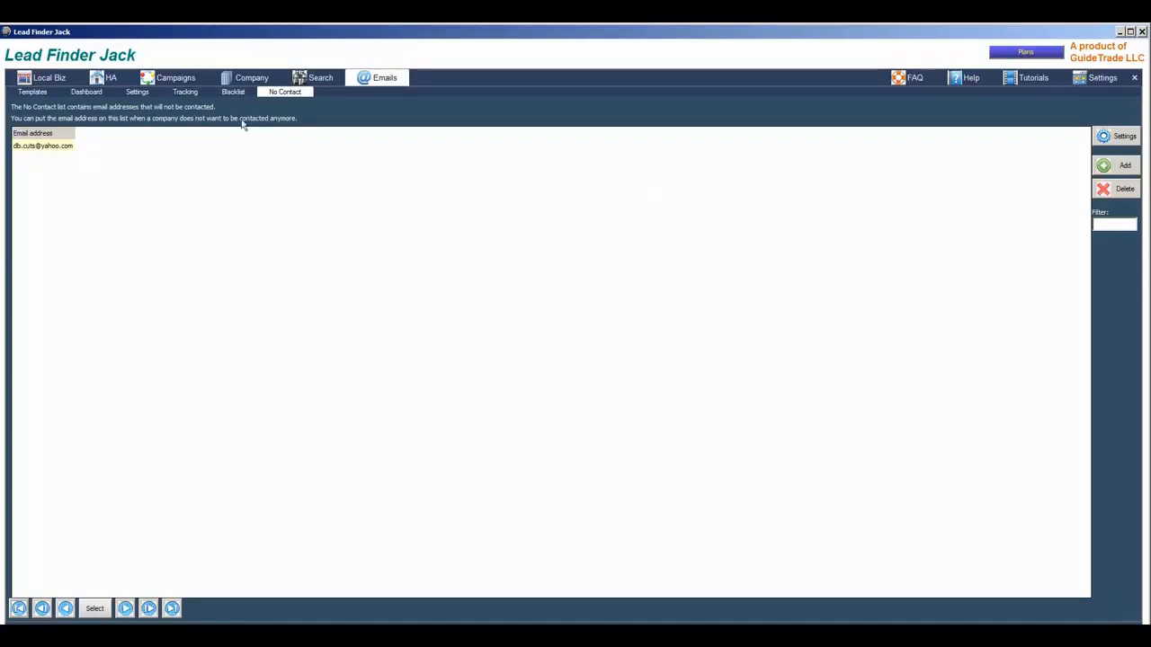
click(1119, 166)
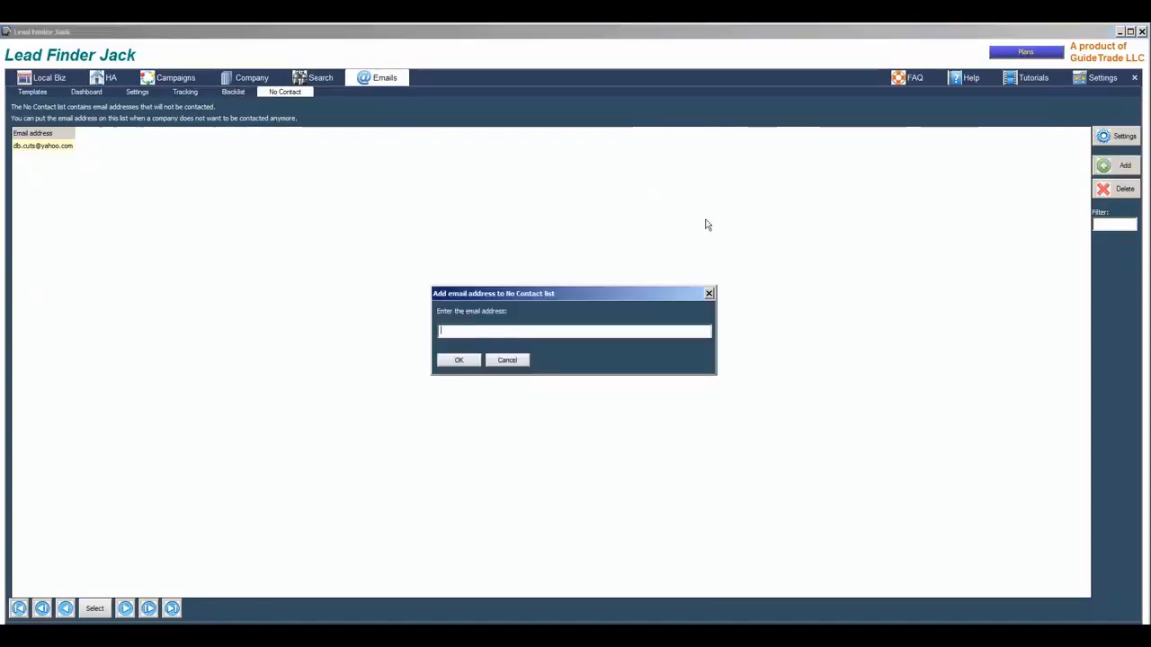
text(email)
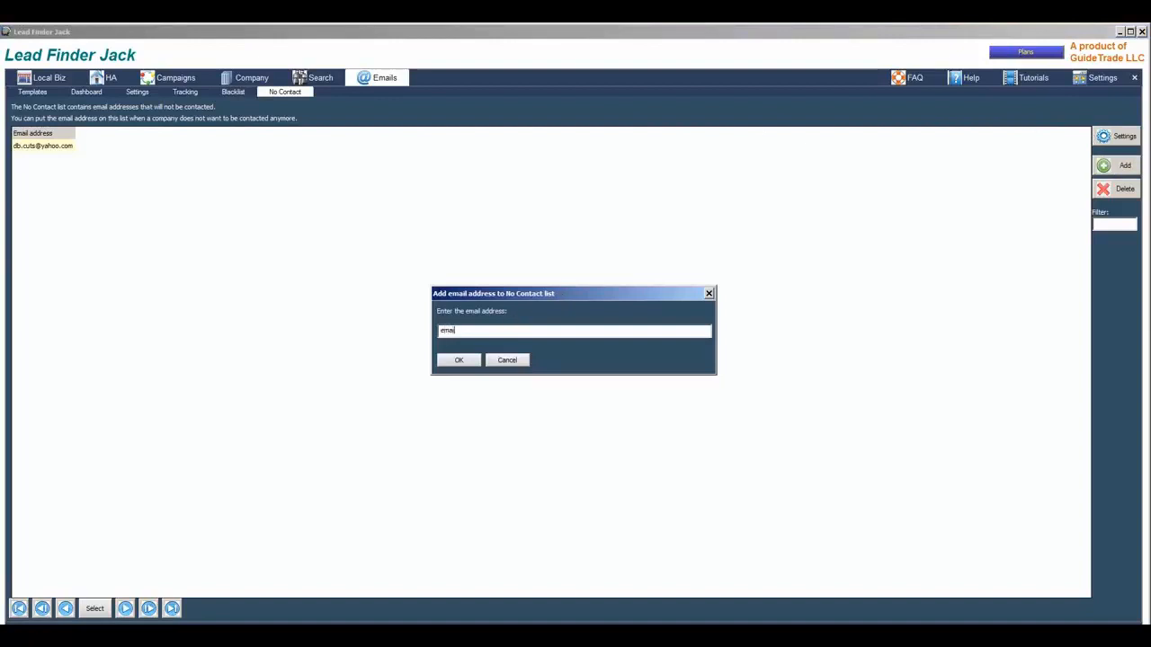
text(noc)
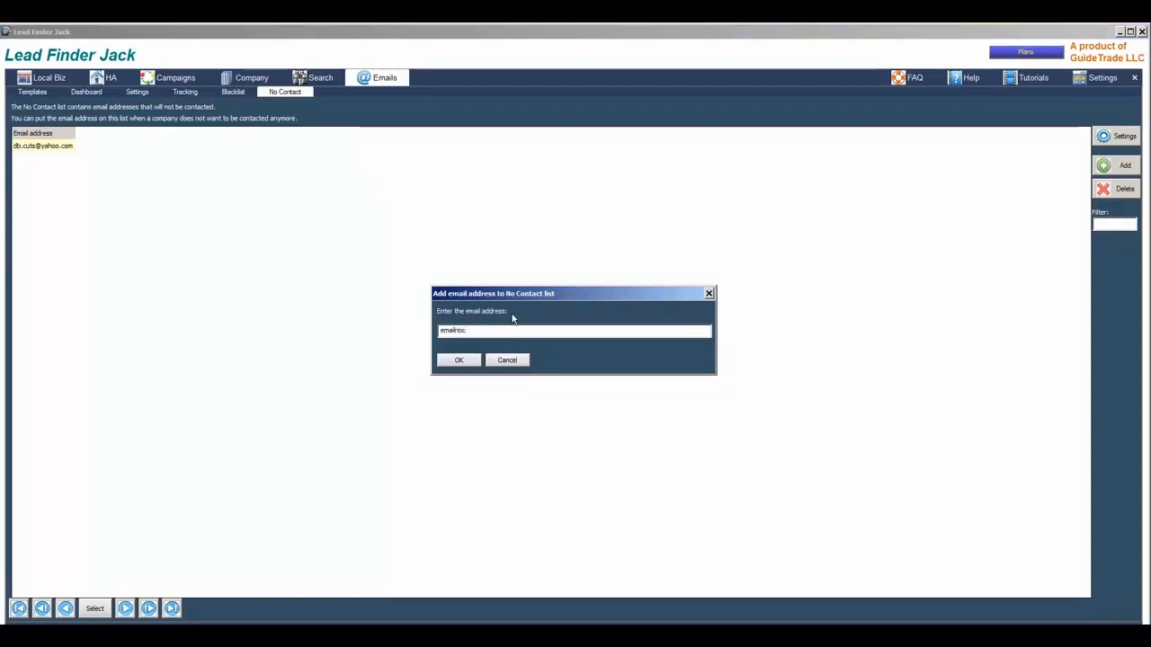
text(on)
key(BackSpace)
key(BackSpace)
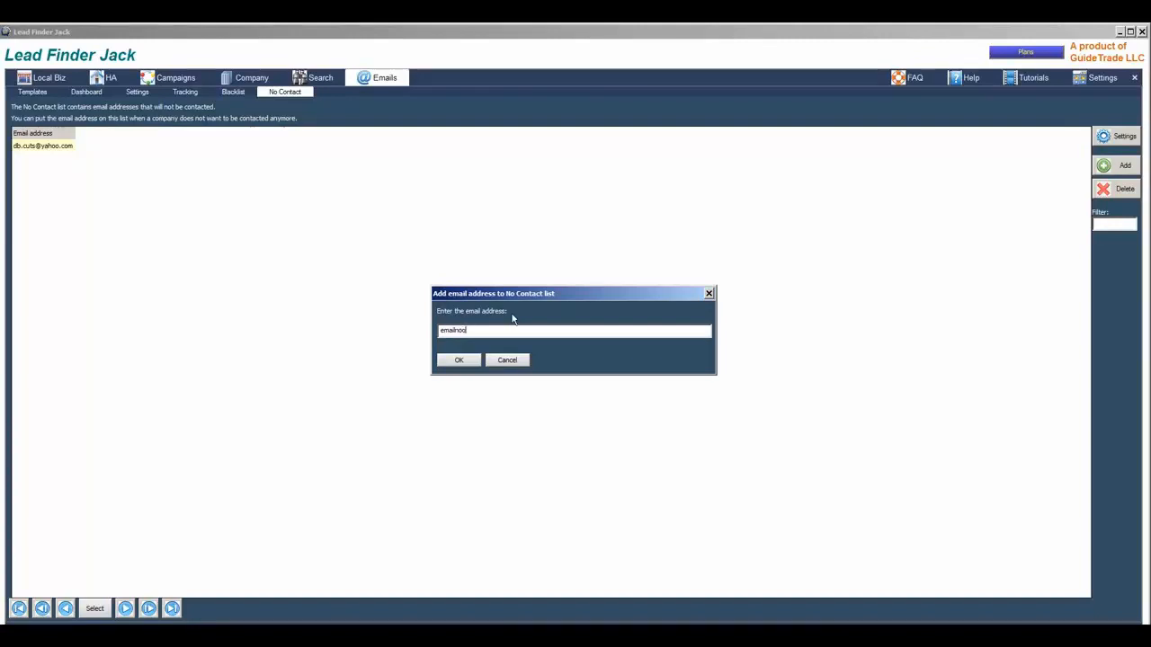
text(ilnontact.com)
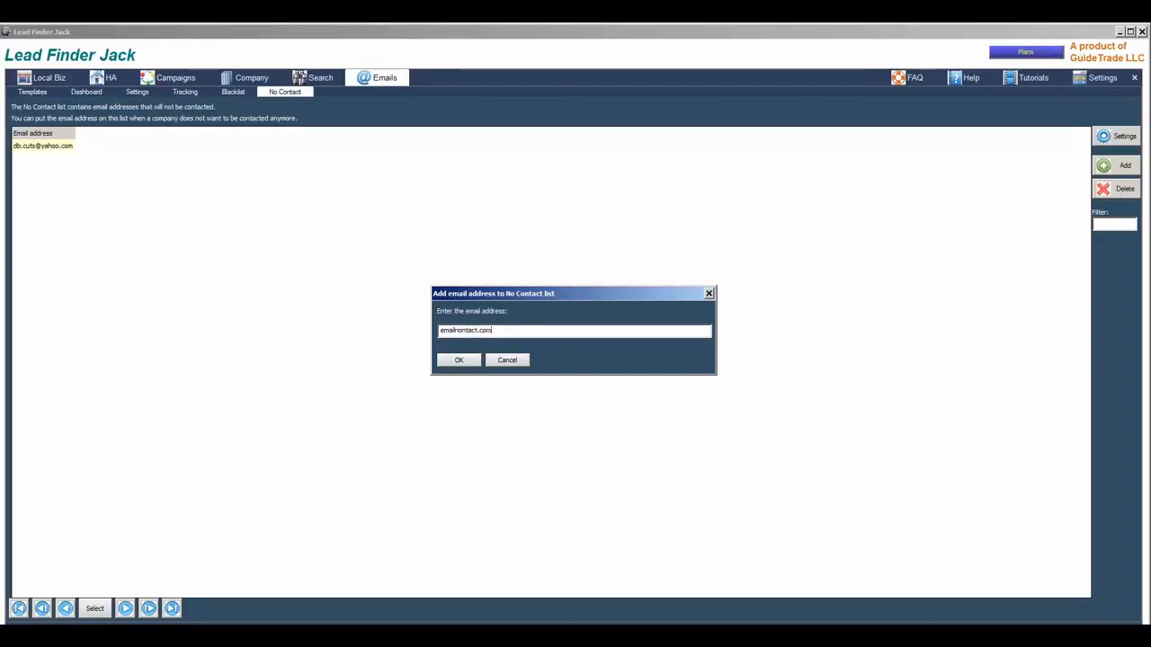
click(460, 359)
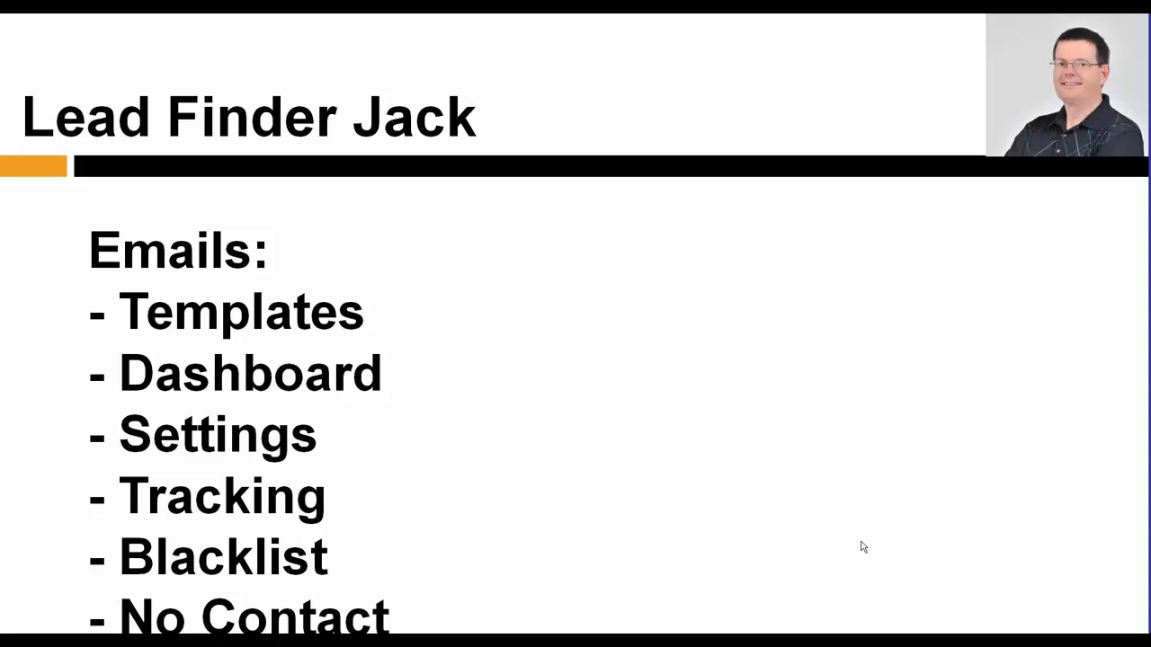
key(Right)
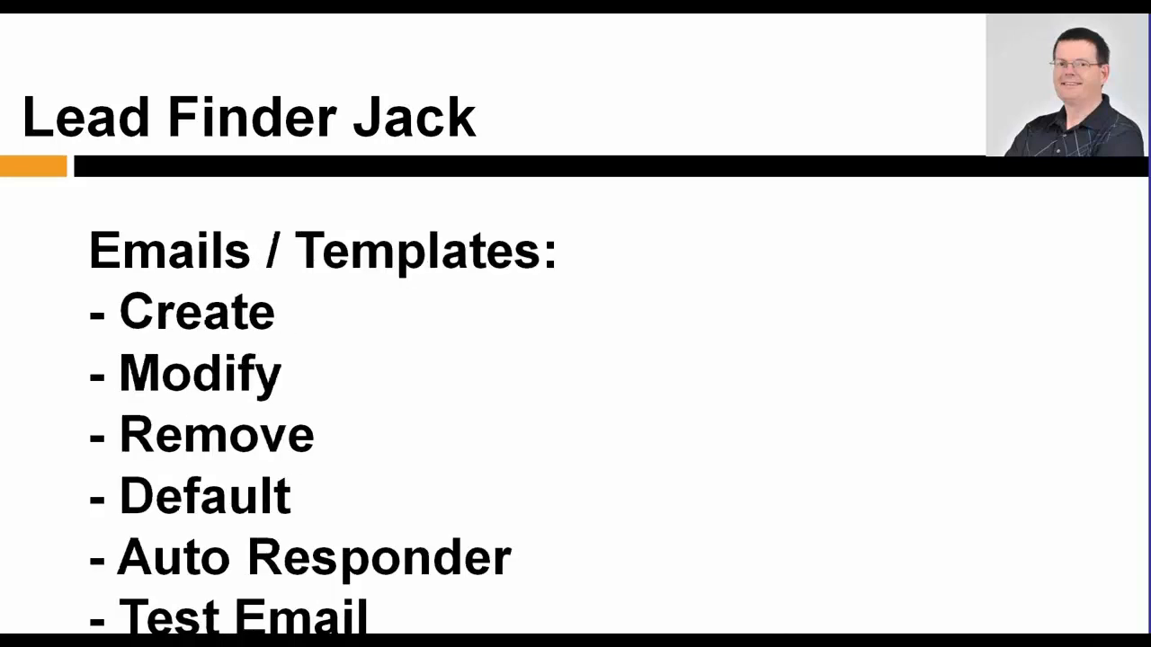
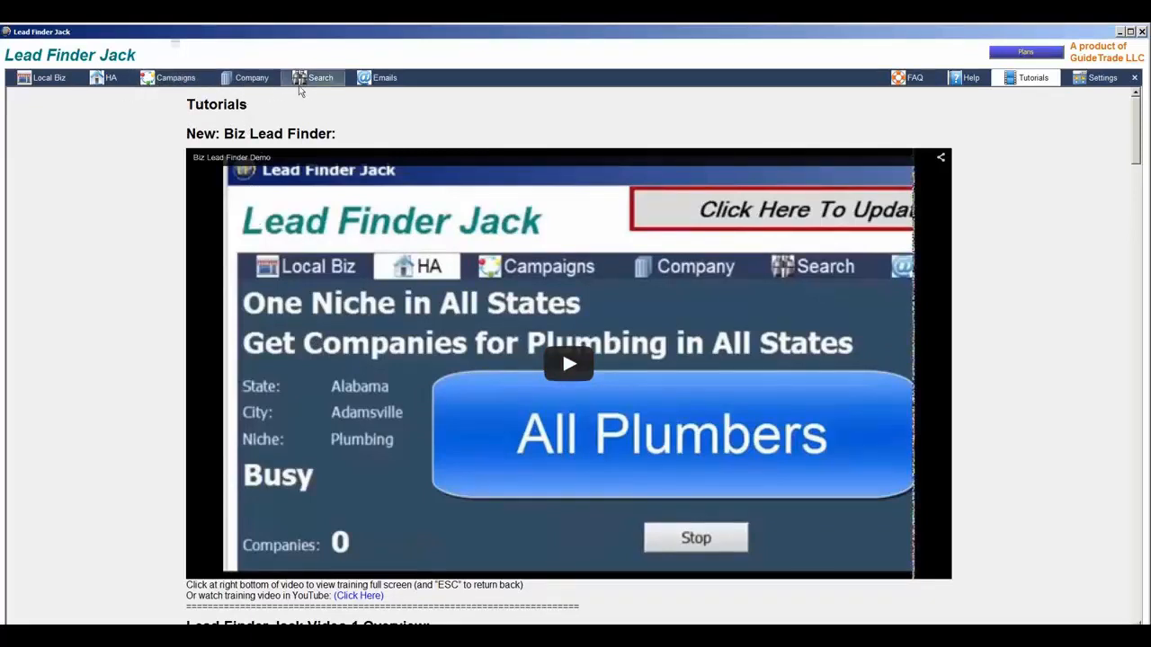
View the "Sales Dynamite Jack - Webinar 2" email template, close it unchanged, and open the tutorials page
click(373, 78)
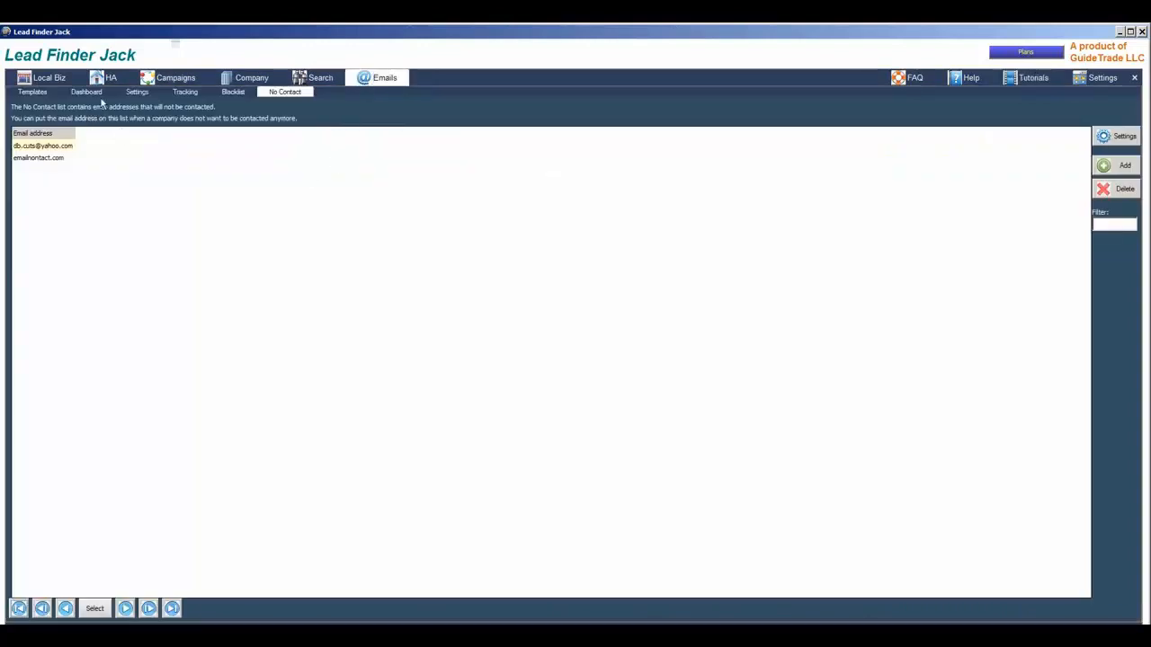
click(54, 92)
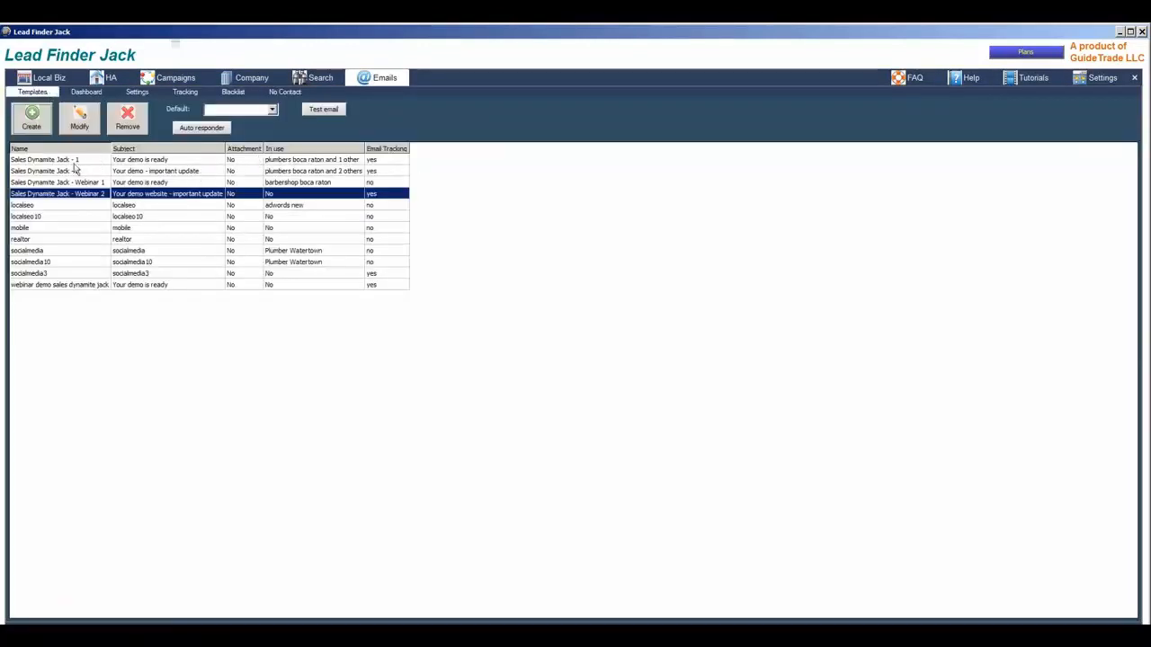
click(79, 117)
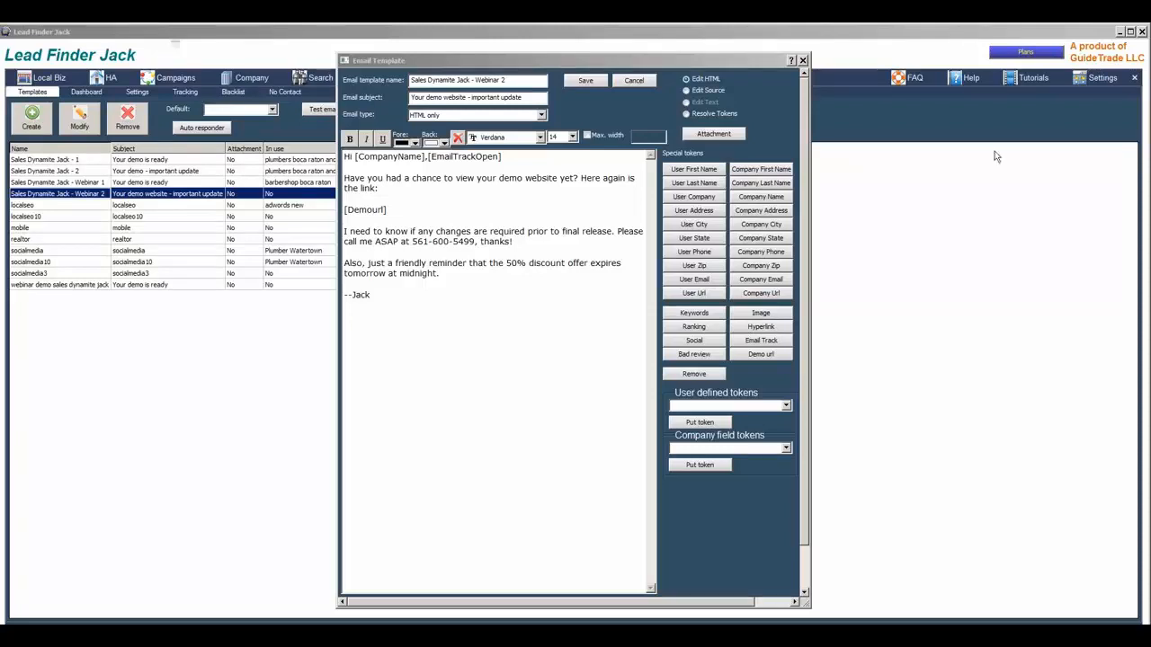
click(803, 60)
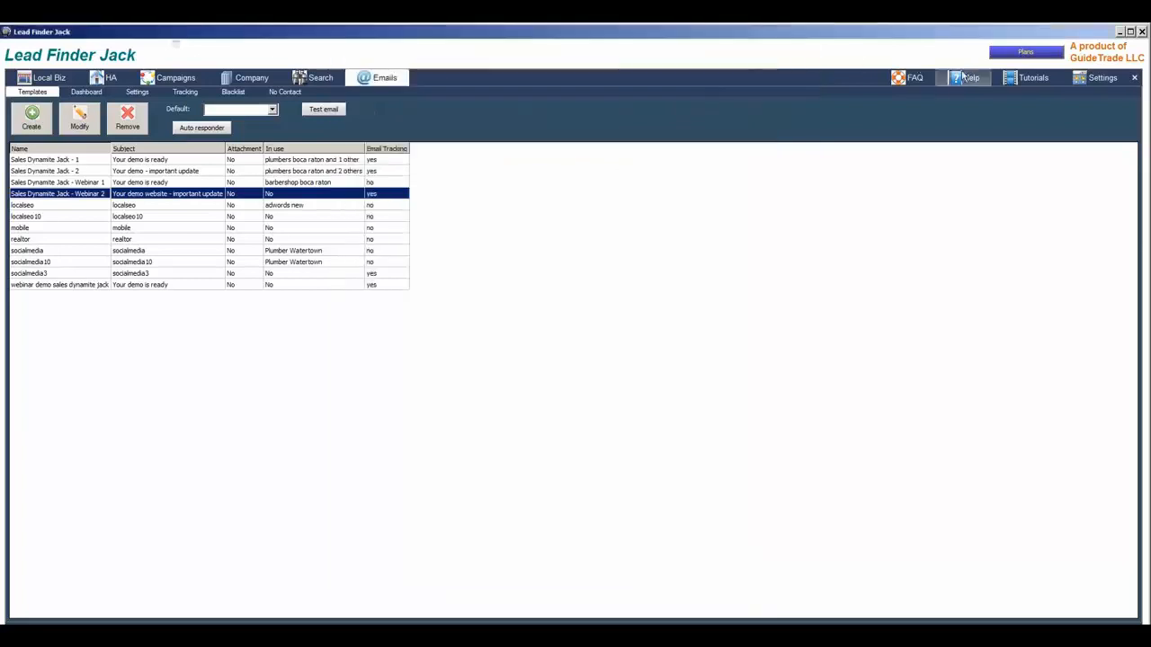
click(1033, 77)
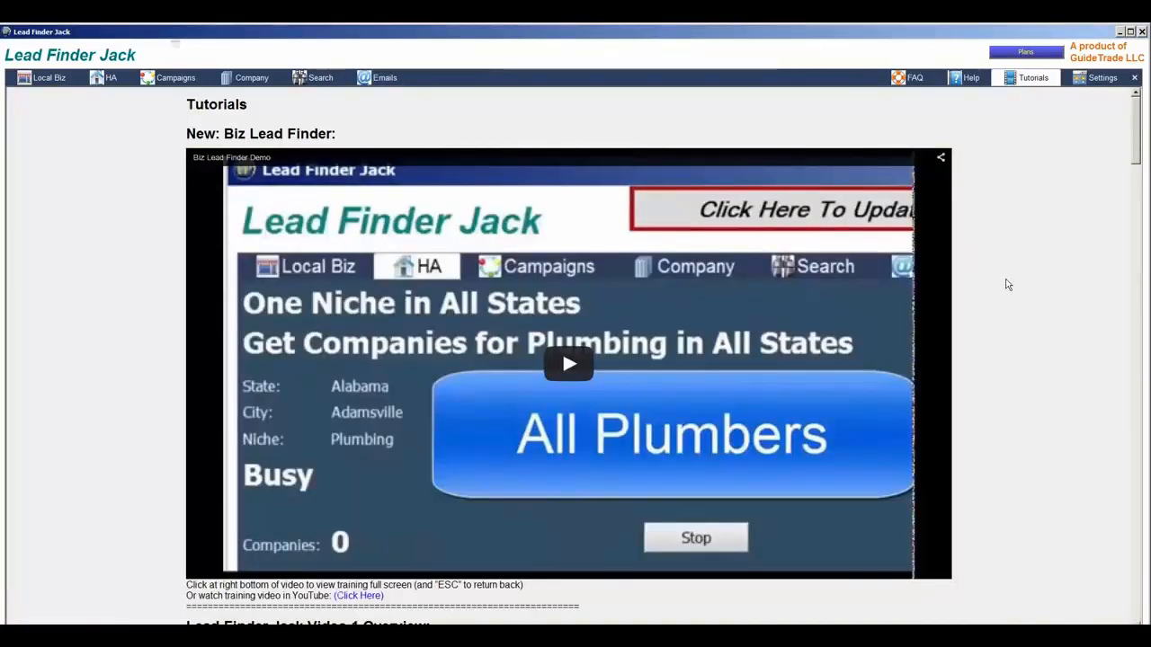